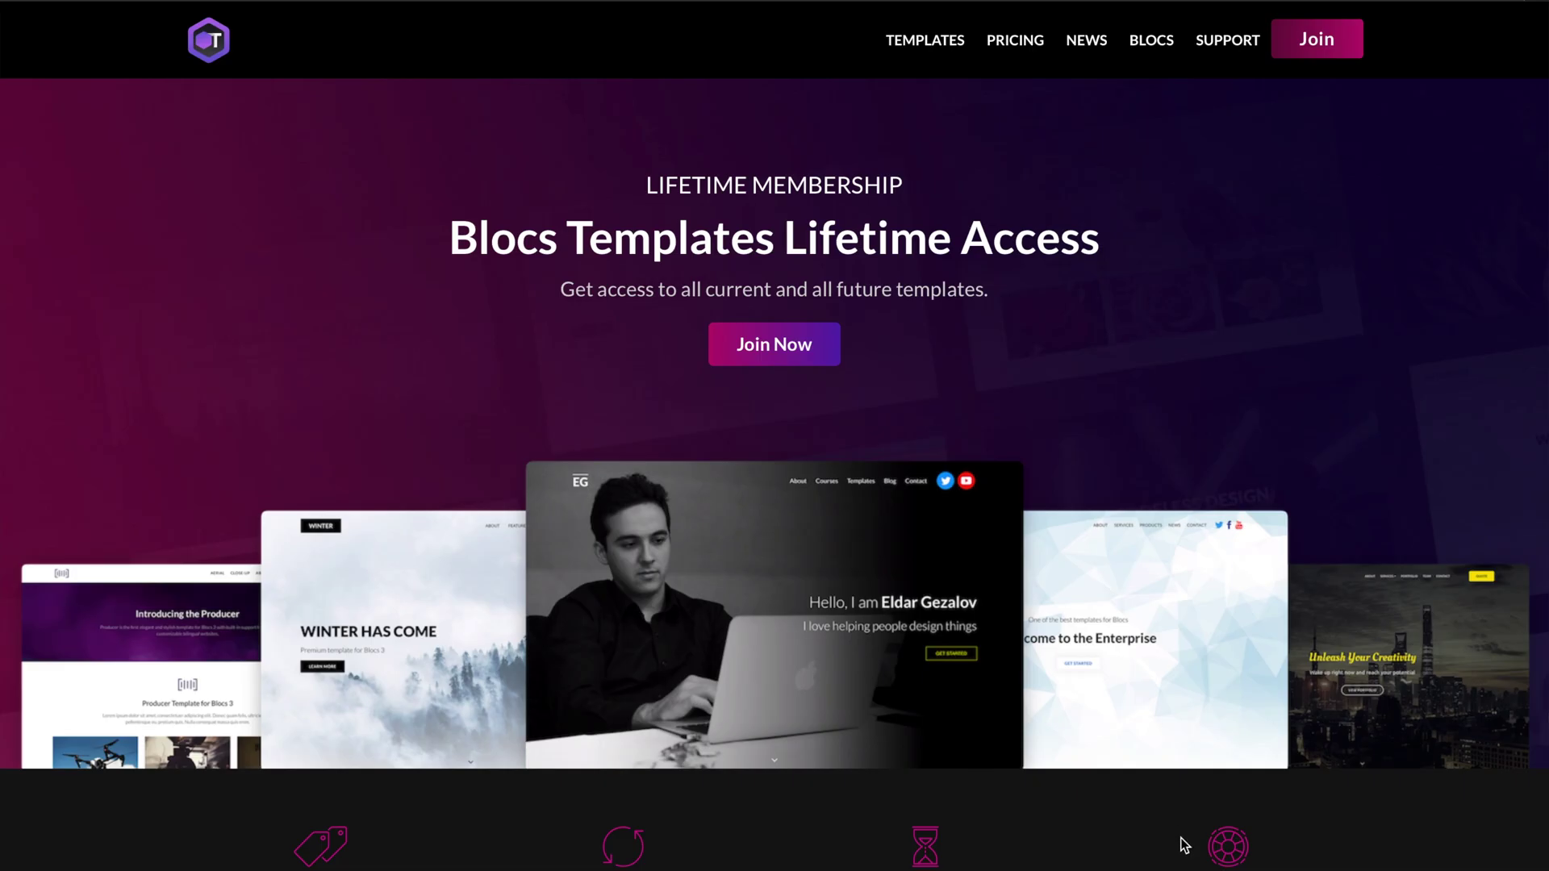
Scroll to the Templates Library and open the Interior template's detail page
{"action": "scroll", "coordinate": [1180, 842], "scroll_direction": "down", "scroll_amount": 10}
{"action": "scroll", "coordinate": [1183, 844], "scroll_direction": "down", "scroll_amount": 5}
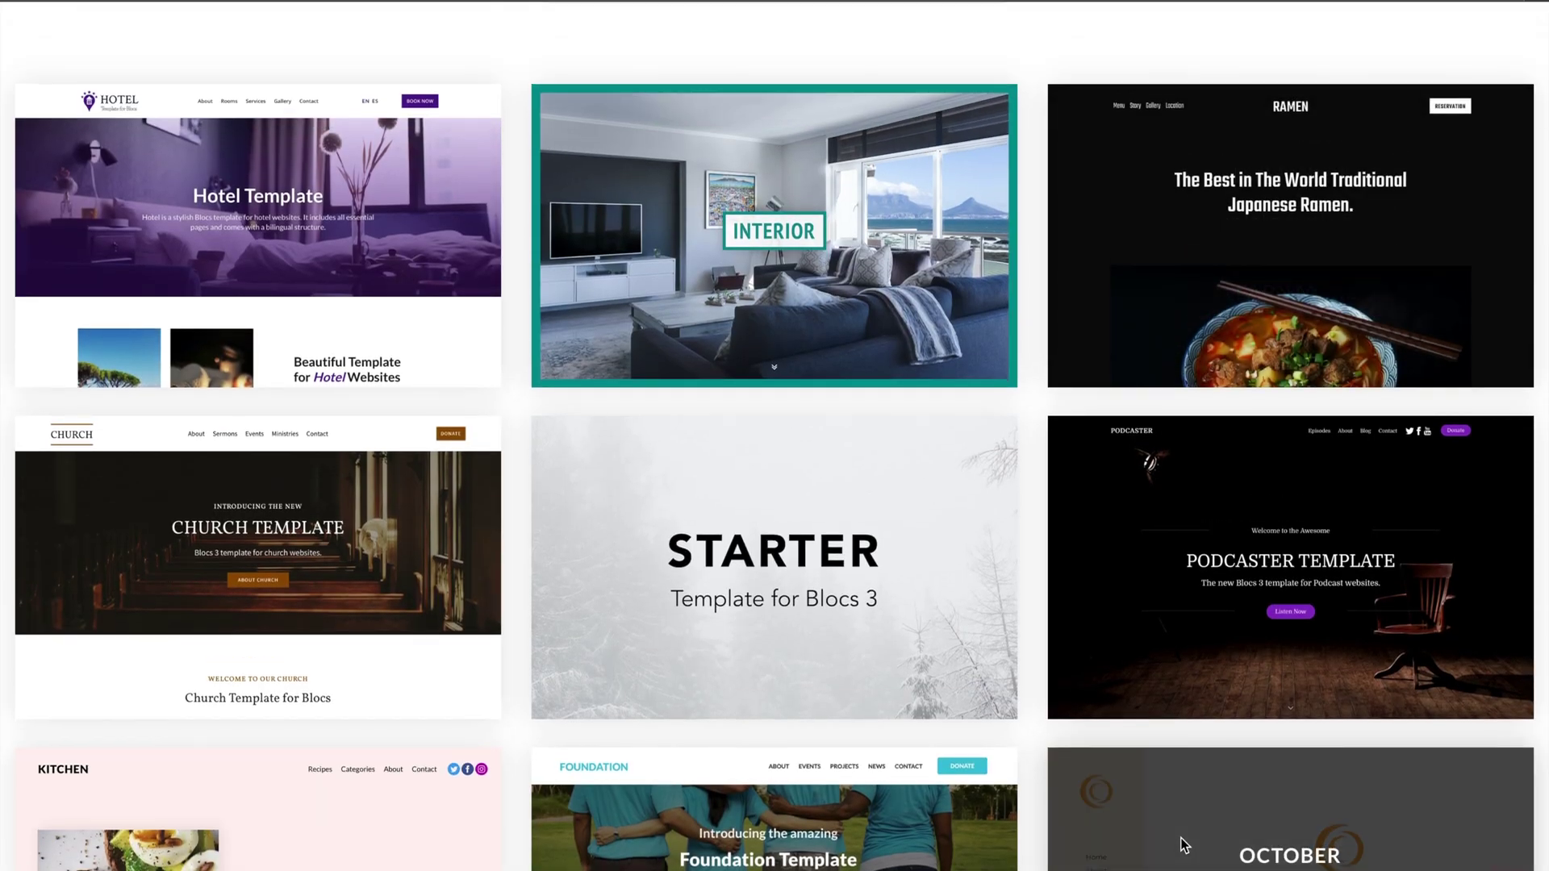
{"action": "scroll", "coordinate": [1183, 845], "scroll_direction": "down", "scroll_amount": 1}
{"action": "mouse_move", "coordinate": [812, 232]}
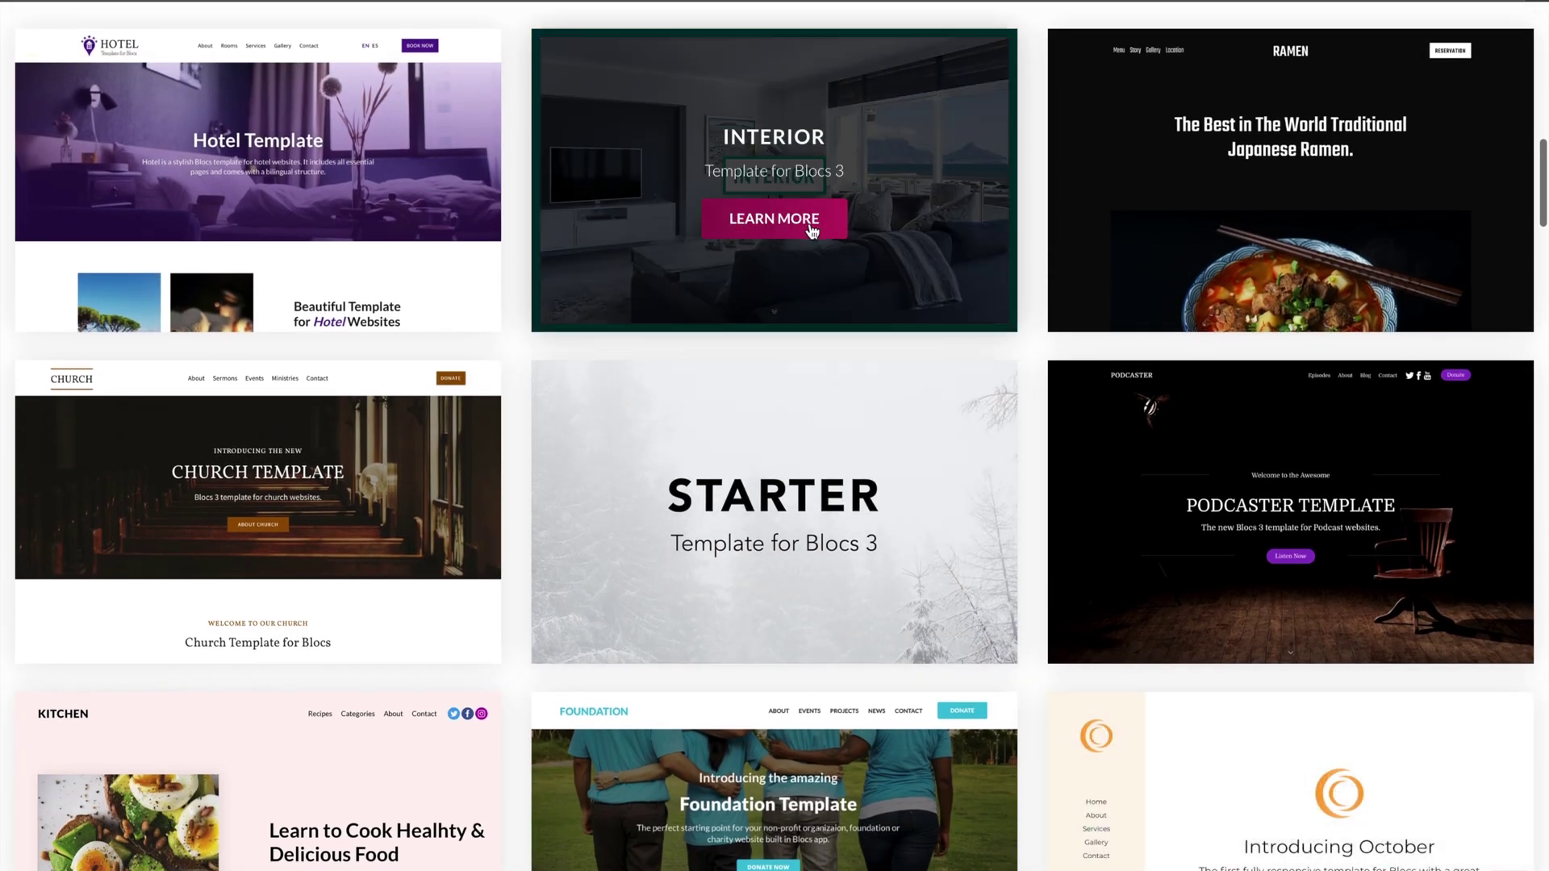
{"action": "left_click", "coordinate": [810, 223]}
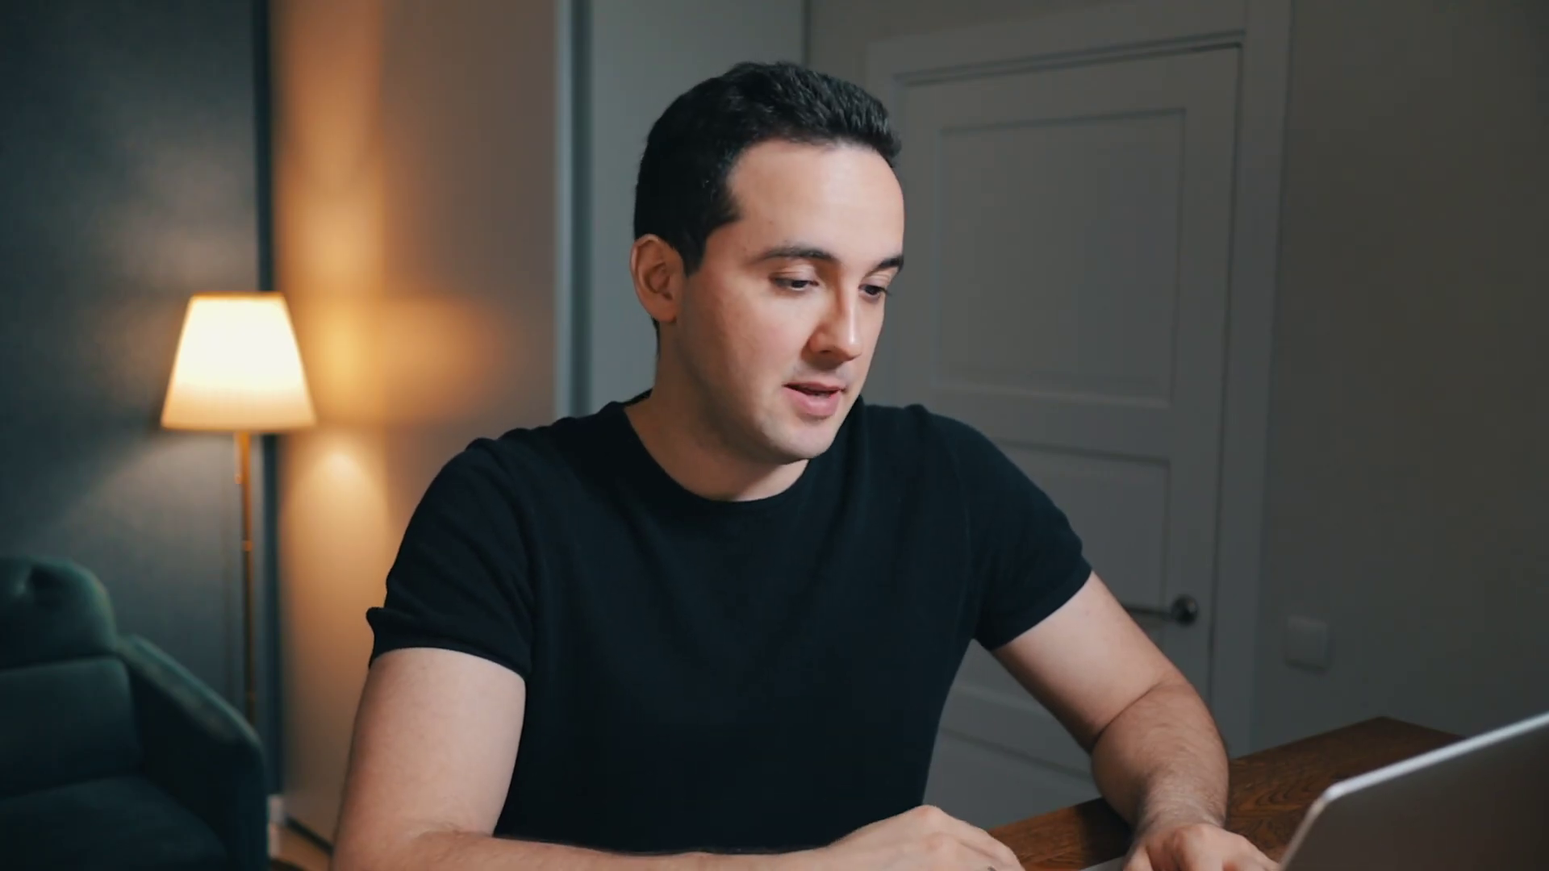
Preview the Interior template's multi-page version in a new tab
{"action": "left_click", "coordinate": [1180, 523]}
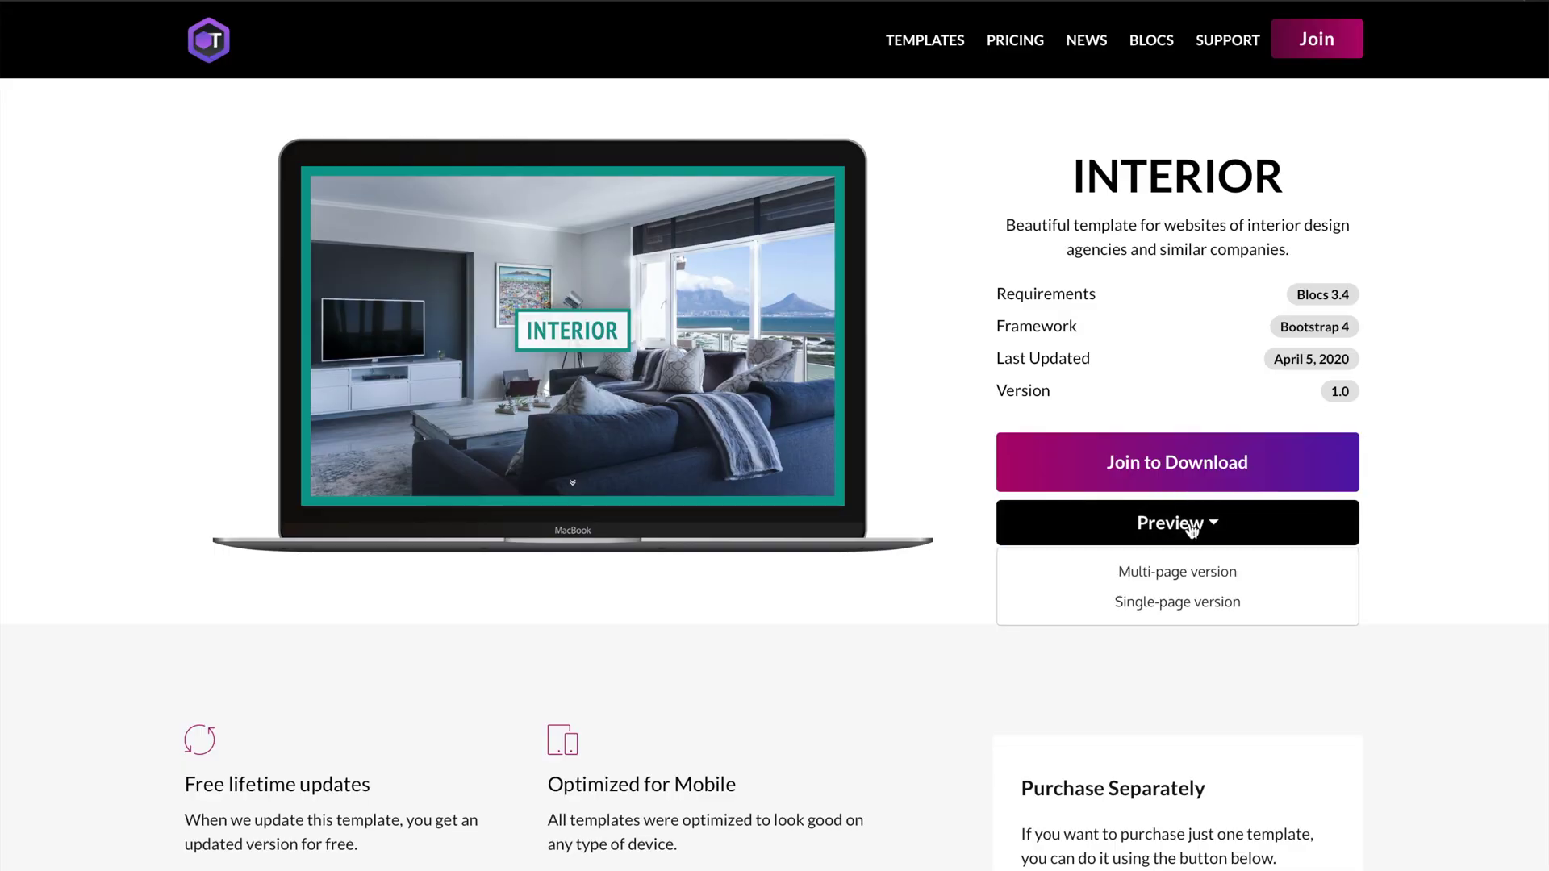
{"action": "left_click", "coordinate": [1200, 577]}
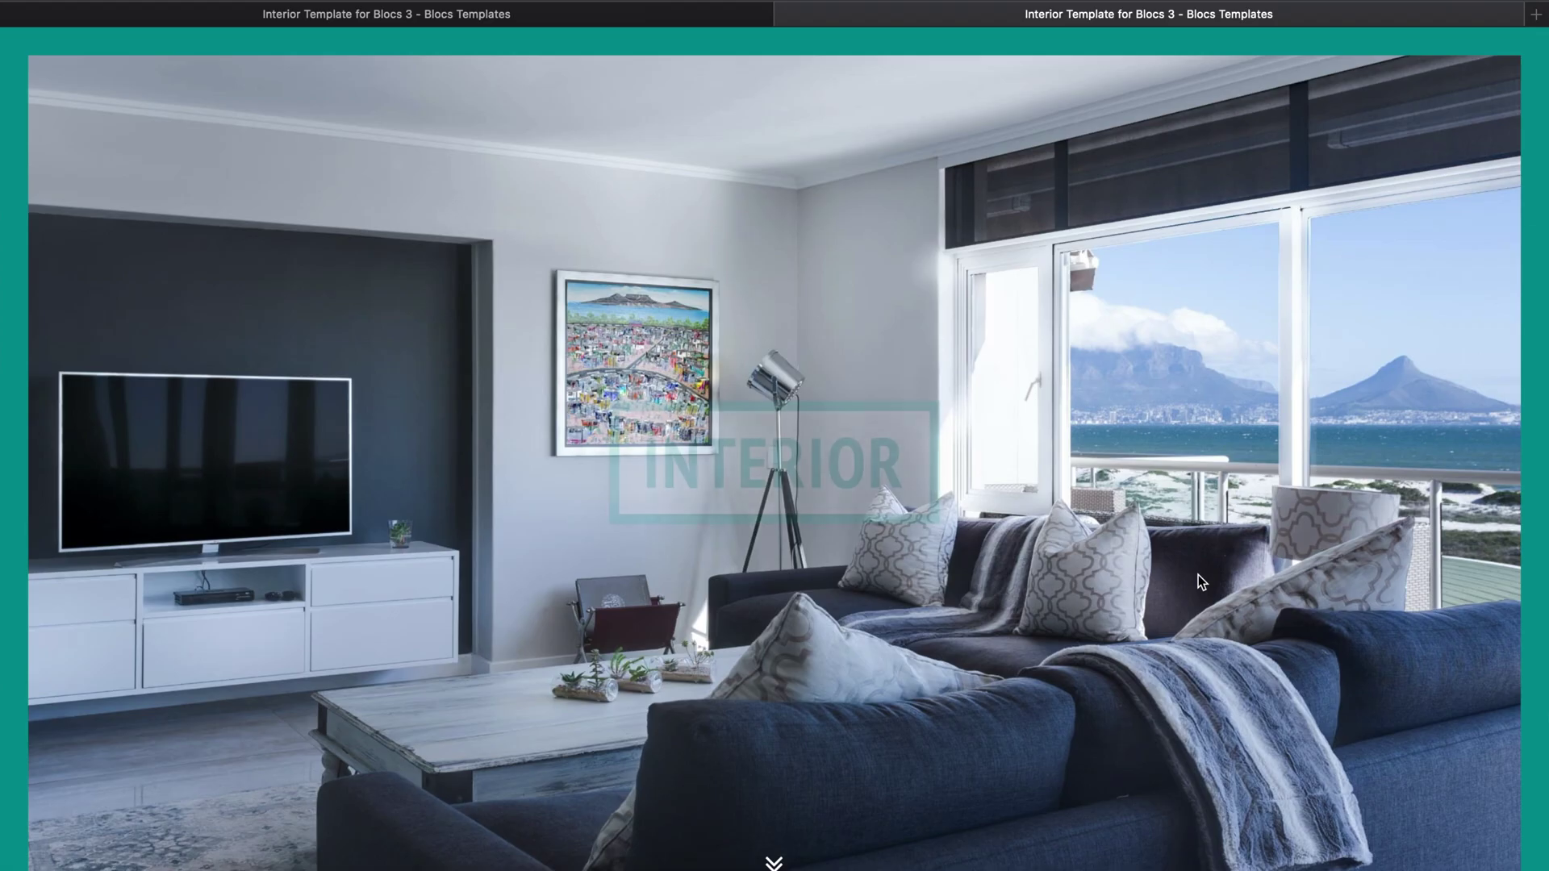
{"action": "scroll", "coordinate": [1198, 576], "scroll_direction": "down", "scroll_amount": 10}
{"action": "scroll", "coordinate": [1198, 574], "scroll_direction": "down", "scroll_amount": 10}
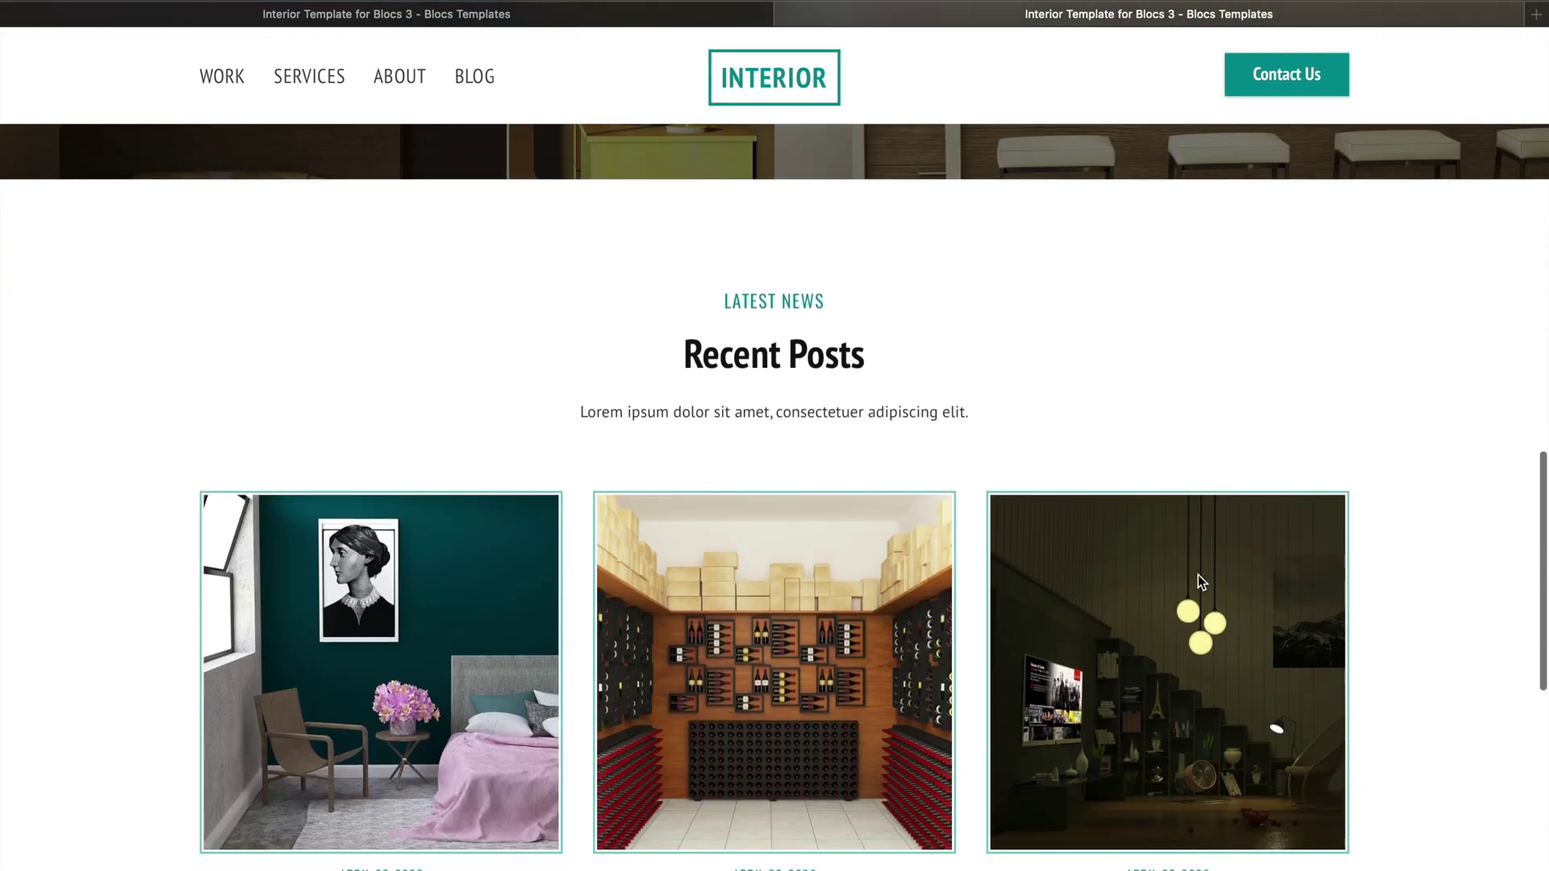
{"action": "scroll", "coordinate": [1198, 575], "scroll_direction": "up", "scroll_amount": 20}
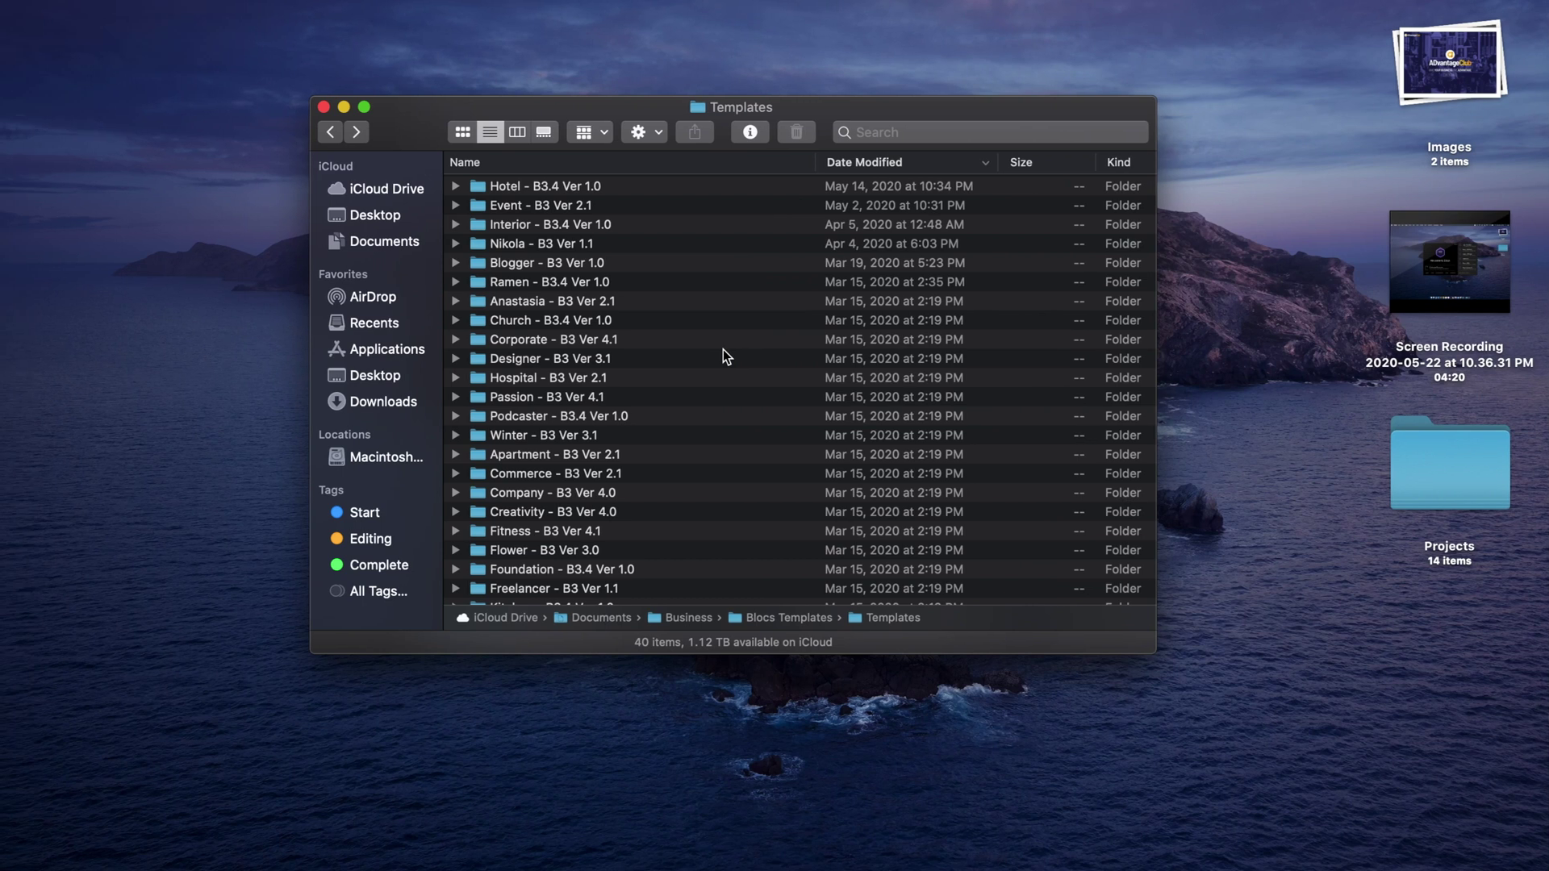
Open the Interior - B3.4 Ver 1.0 folder, collapse BEX Files, and select Interior - B3.4 Multi.bloc
{"action": "scroll", "coordinate": [724, 357], "scroll_direction": "up", "scroll_amount": 2}
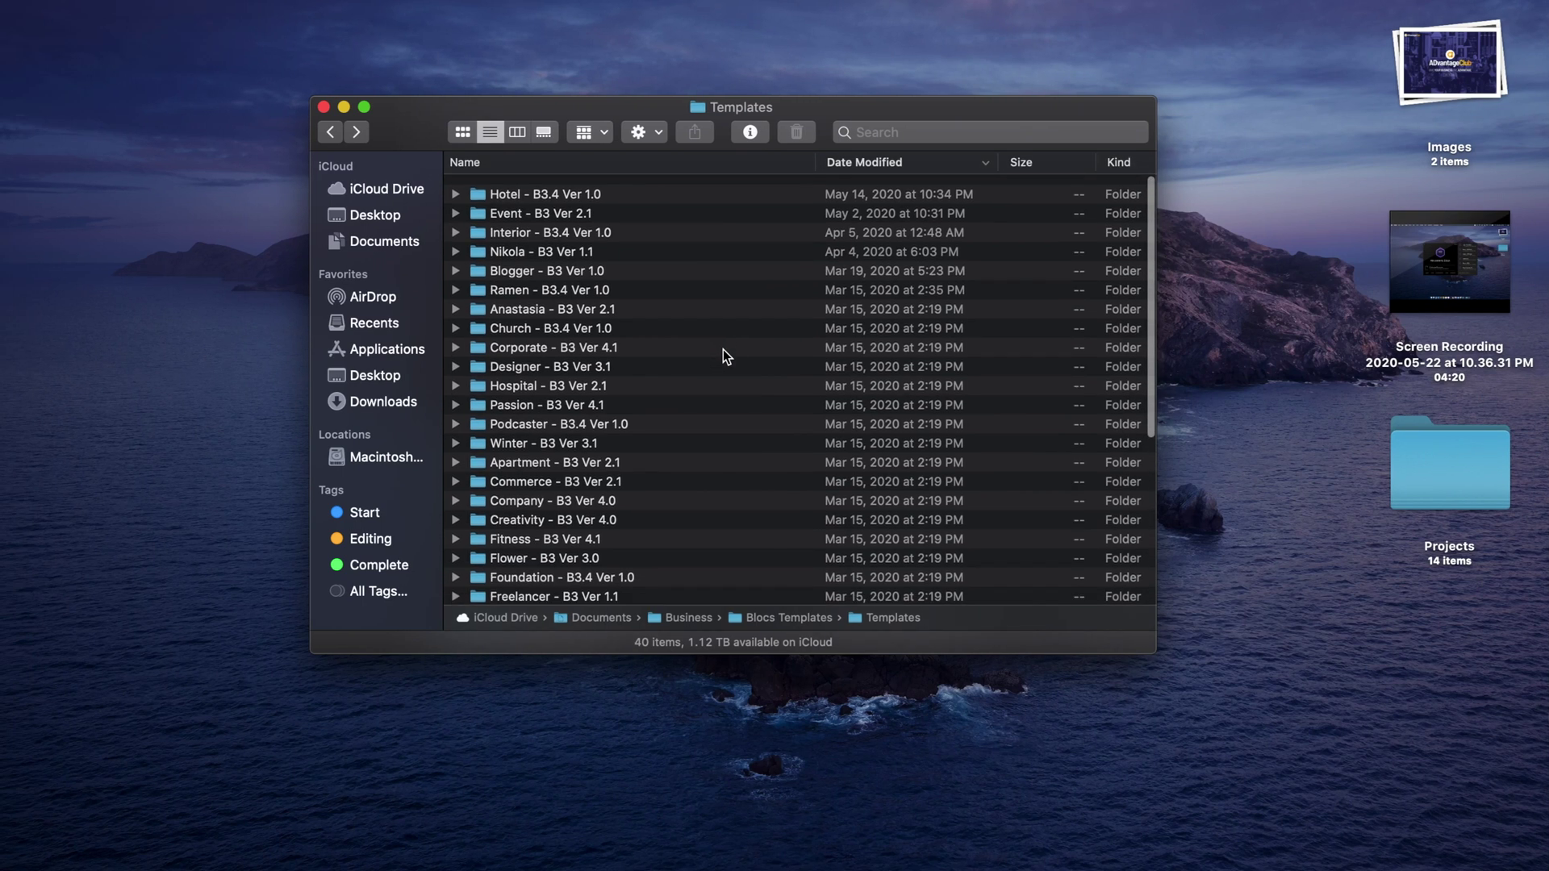
{"action": "left_click", "coordinate": [533, 230]}
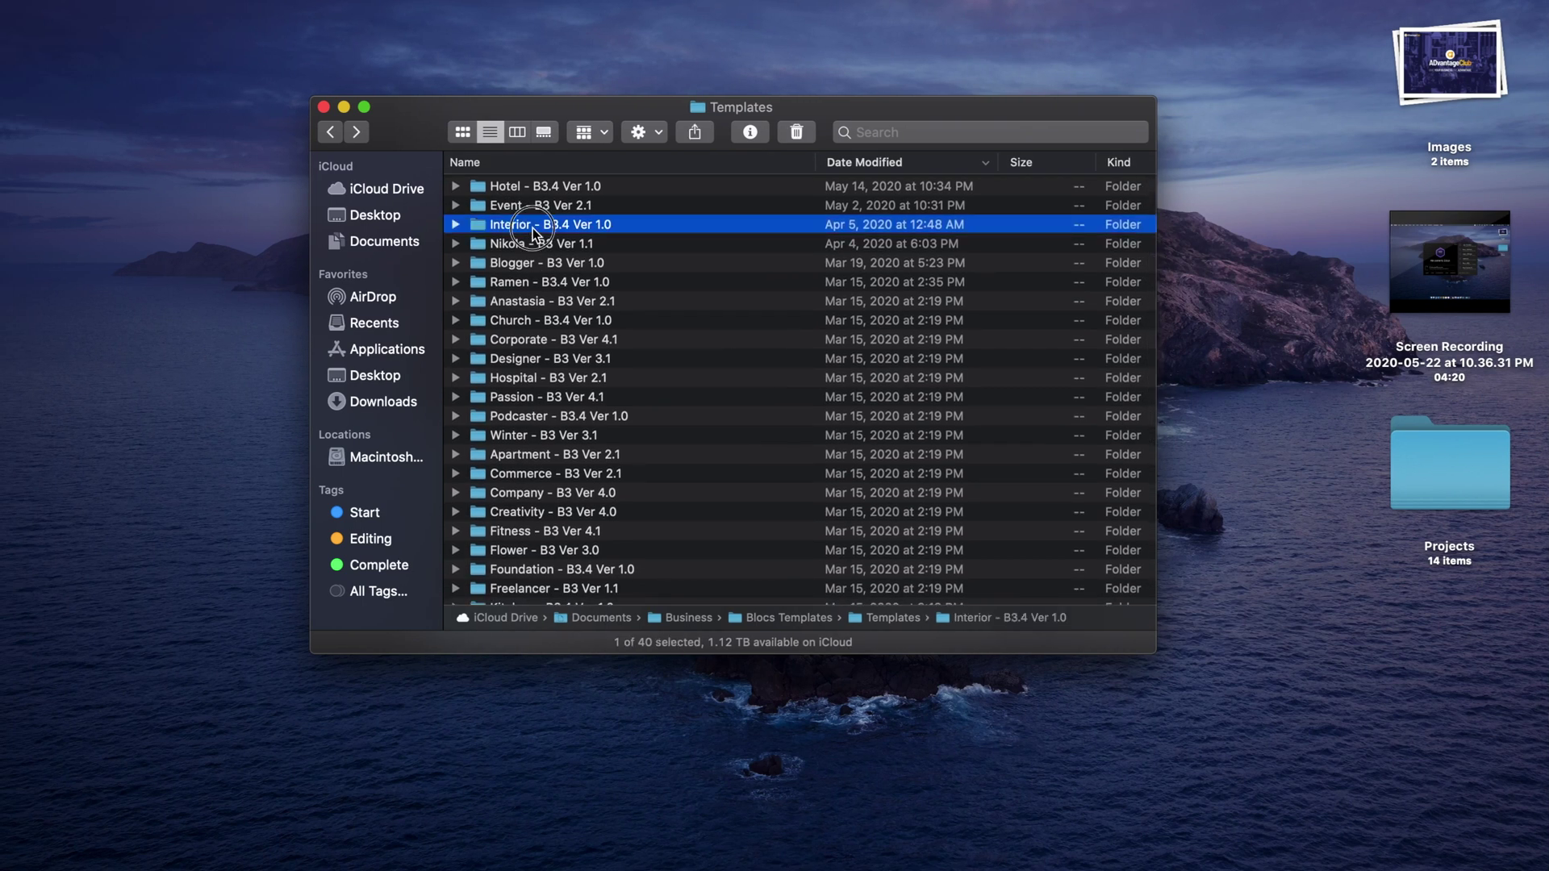
{"action": "double_click", "coordinate": [532, 226]}
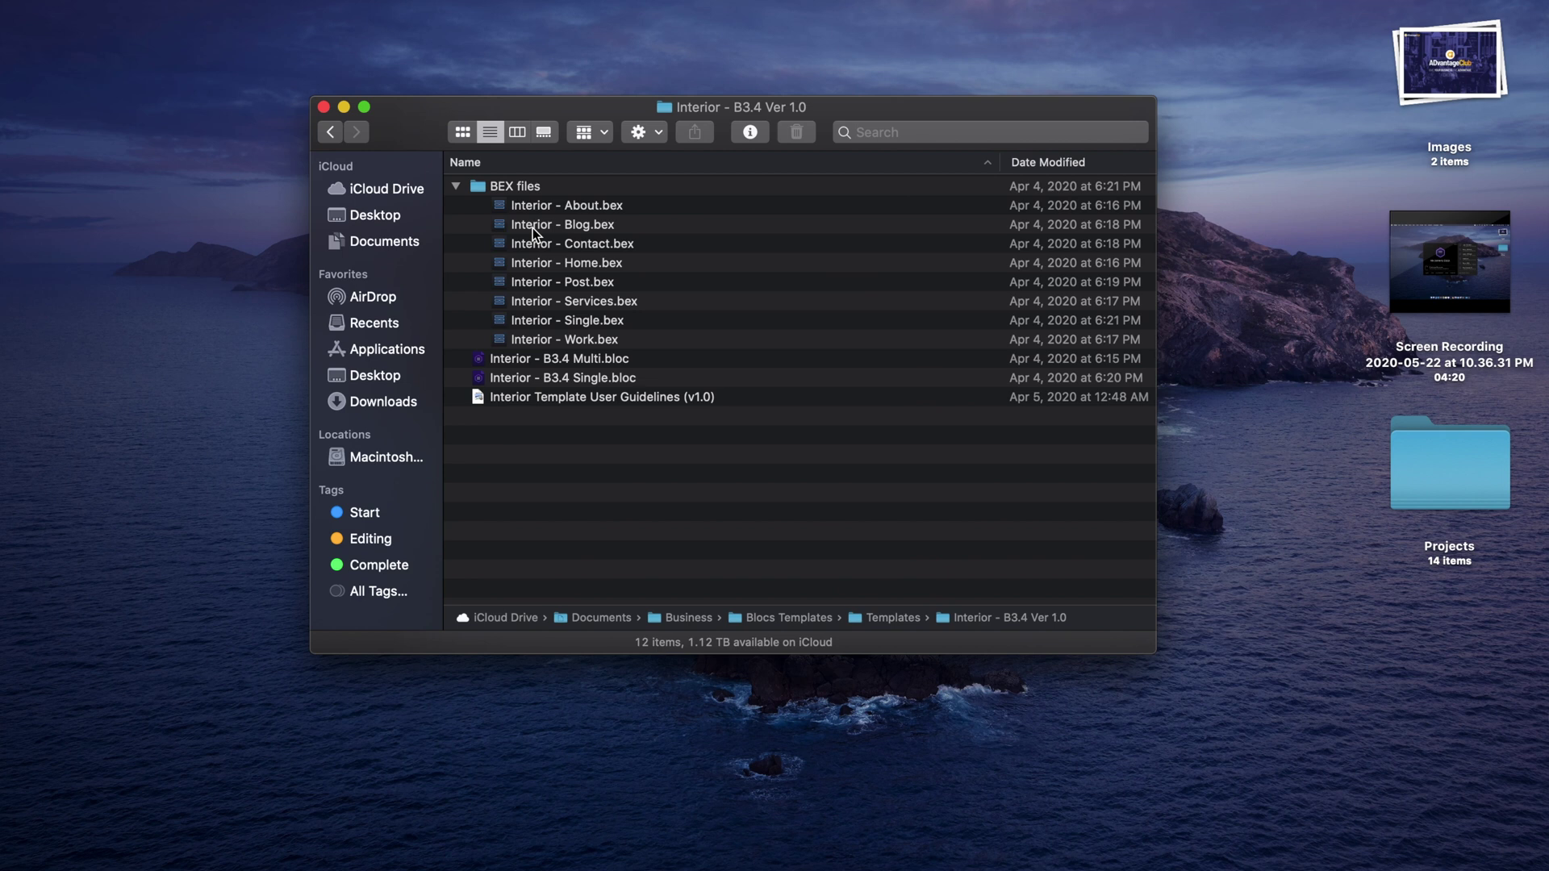
{"action": "left_click", "coordinate": [455, 187]}
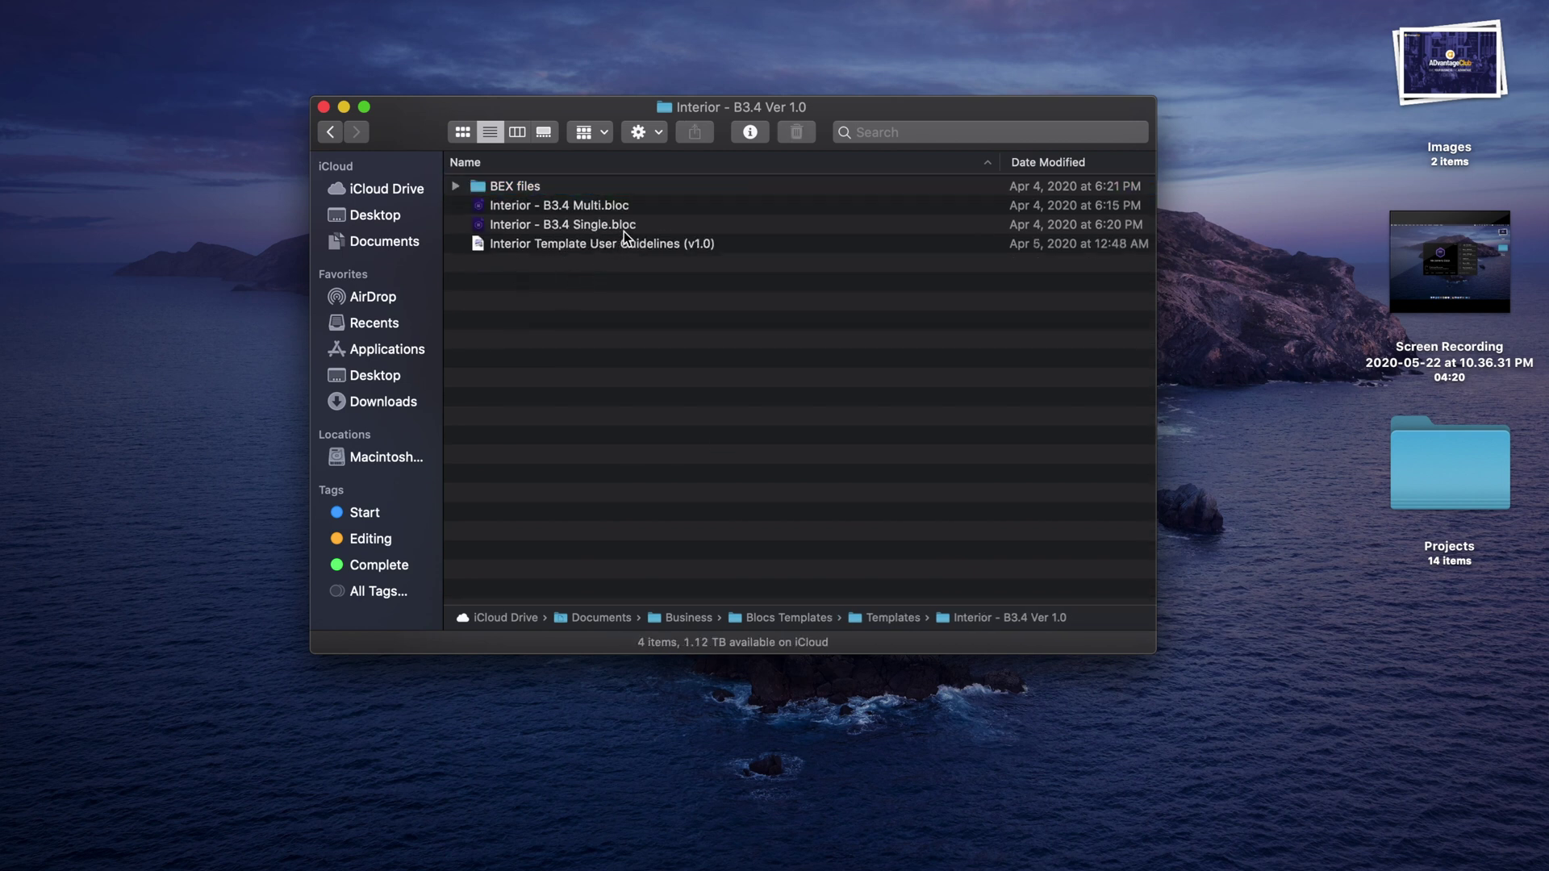
{"action": "left_click", "coordinate": [656, 209]}
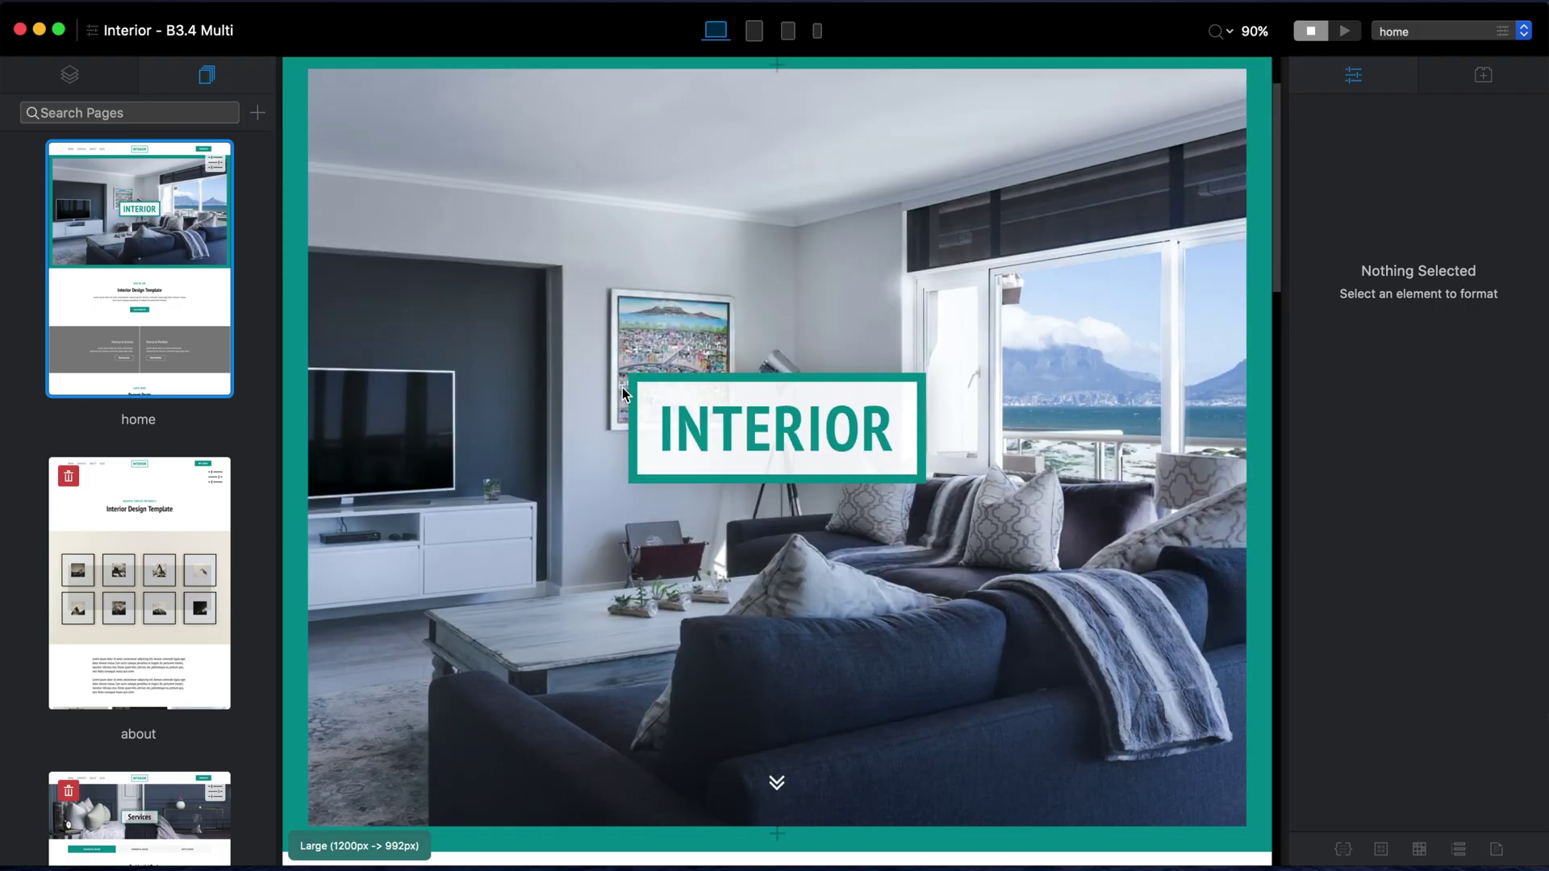
Scroll down the Interior - B3.4 Multi home page now open in Blocs
{"action": "scroll", "coordinate": [624, 395], "scroll_direction": "down", "scroll_amount": 8}
Change the home page heading to 'New Heading Here'
{"action": "left_click", "coordinate": [878, 321]}
{"action": "double_click", "coordinate": [877, 321]}
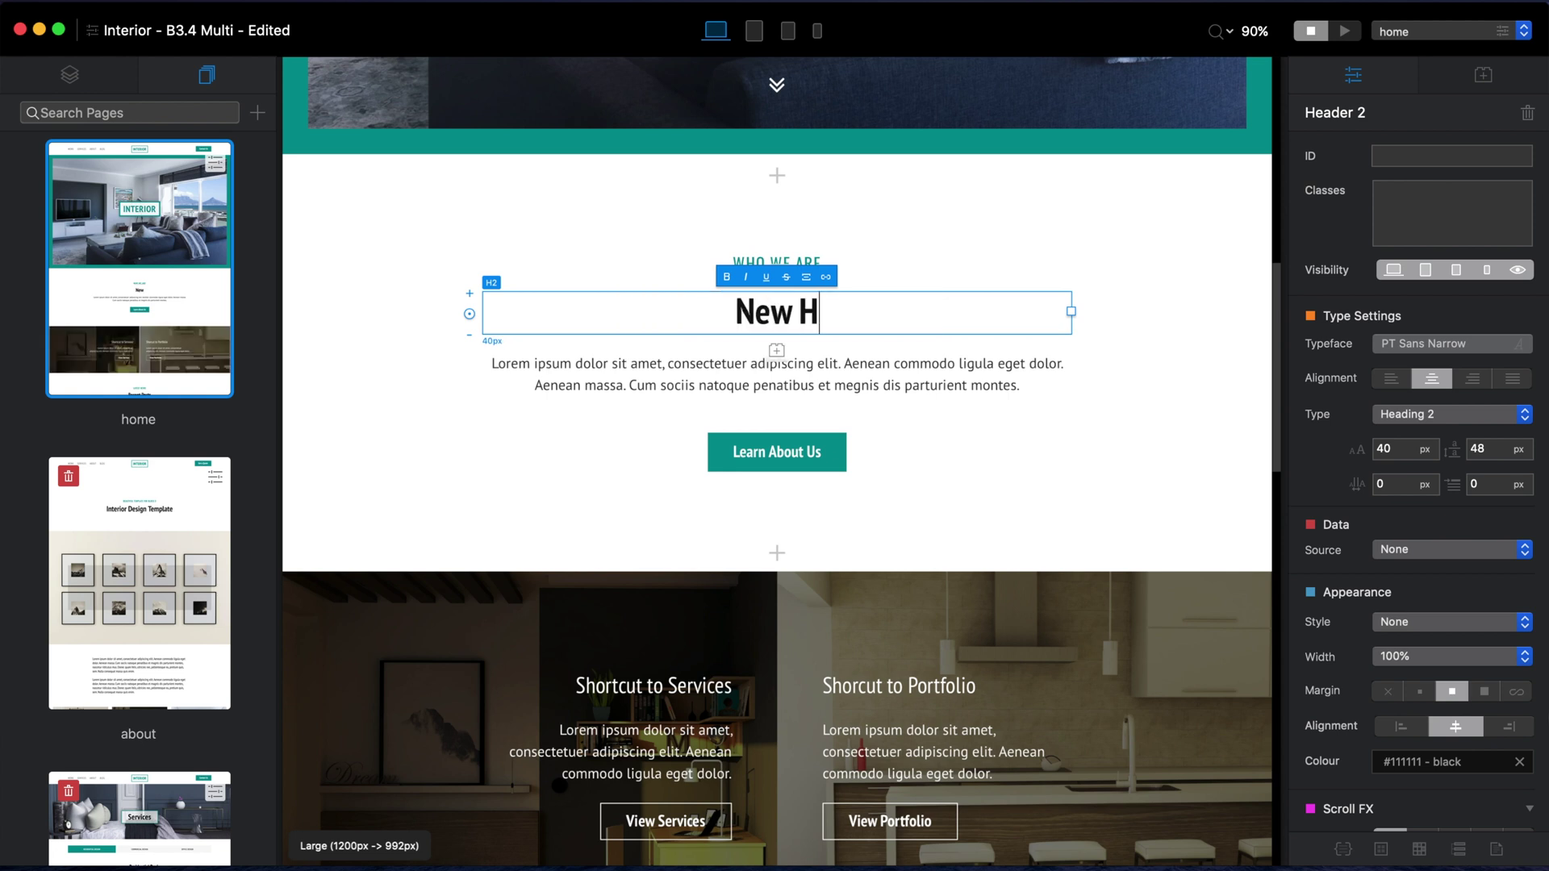
{"action": "type", "text": "New Heading Here"}
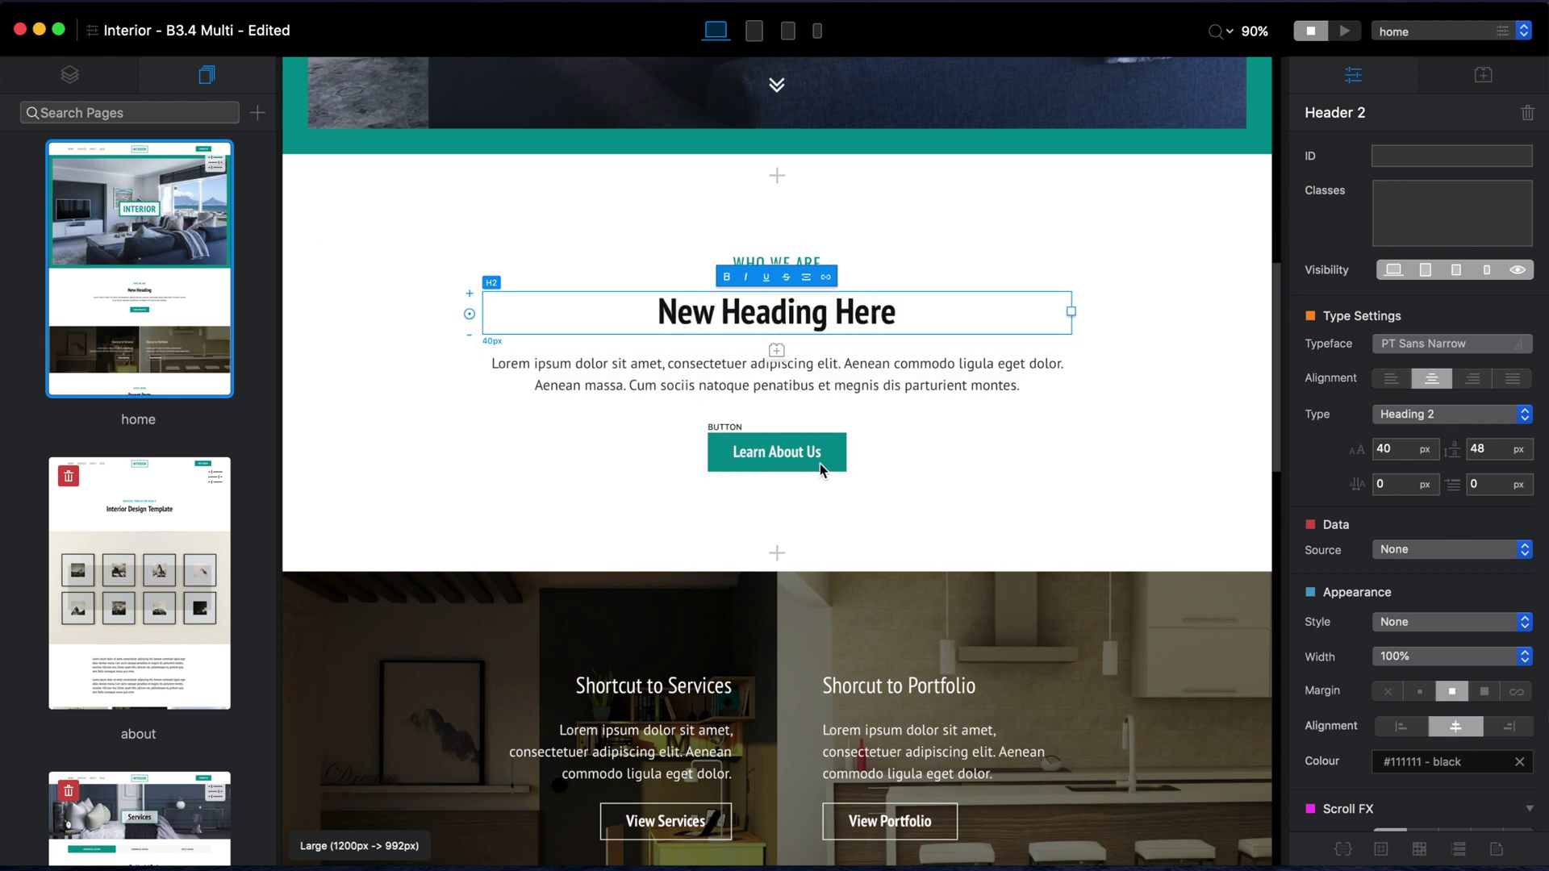
Open the Asset Manager for the dark bloc's background image
{"action": "scroll", "coordinate": [821, 661], "scroll_direction": "down", "scroll_amount": 2}
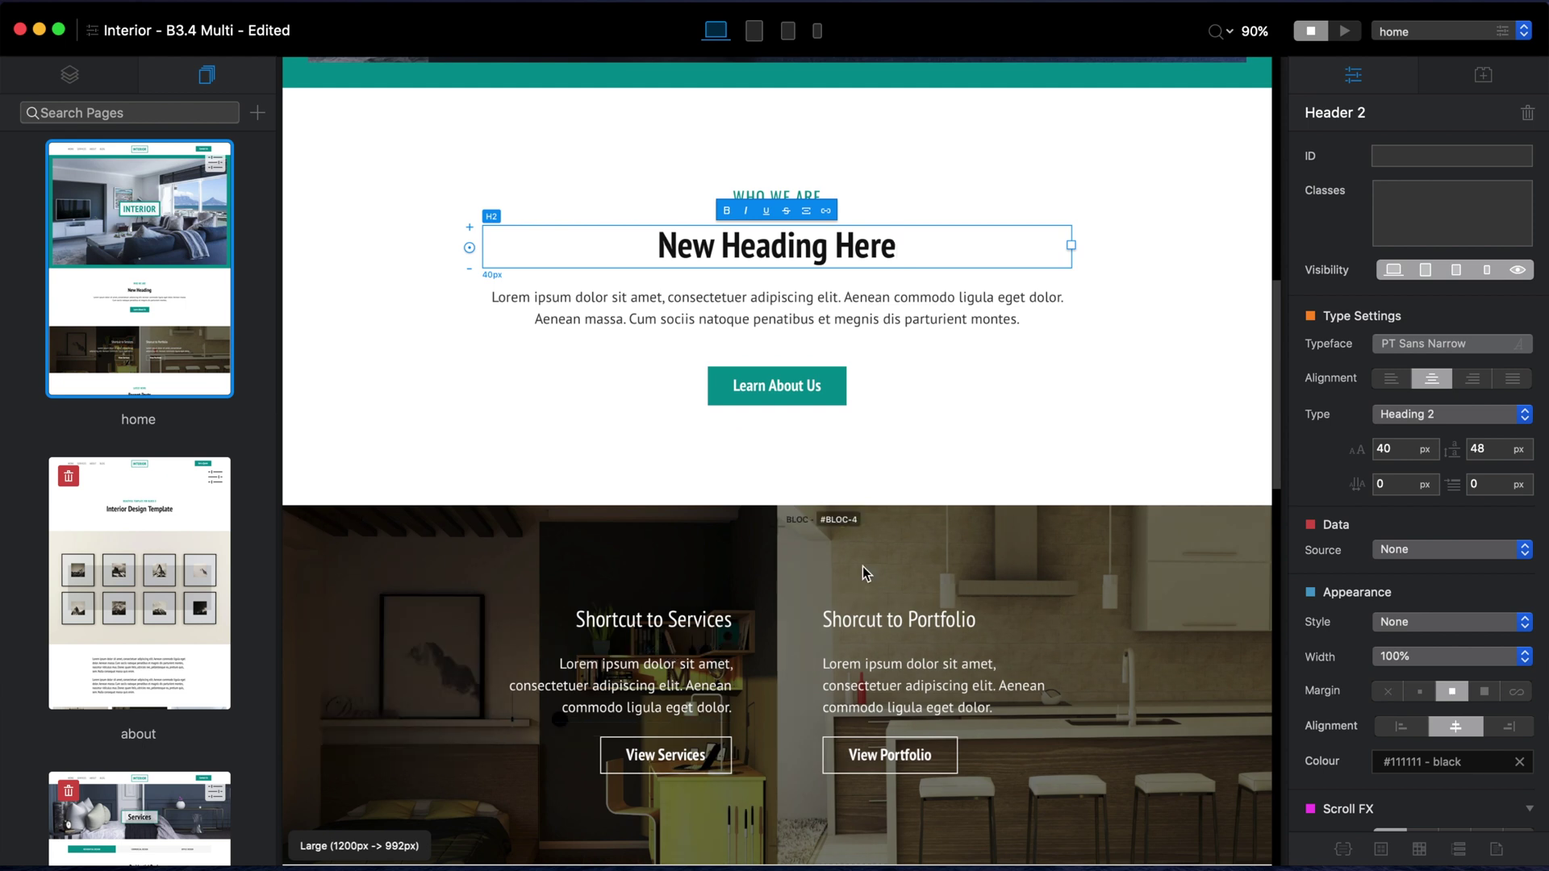
{"action": "double_click", "coordinate": [909, 554]}
{"action": "scroll", "coordinate": [1079, 529], "scroll_direction": "down", "scroll_amount": 5}
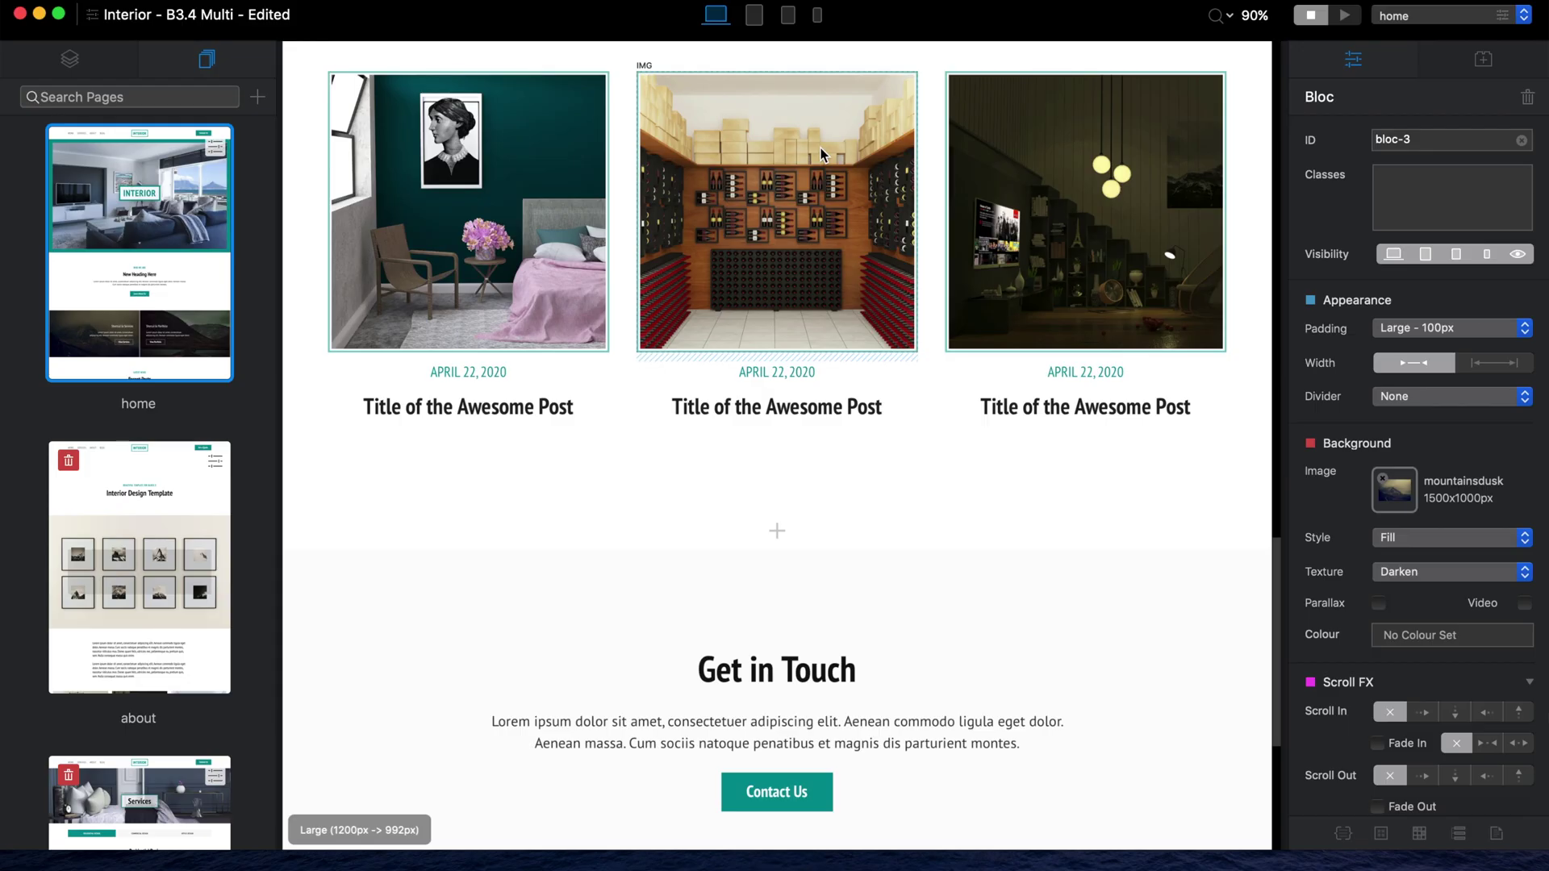
Replace the middle Recent Posts image with mountains-italy.jpg from the Asset Manager
{"action": "left_click", "coordinate": [820, 148]}
{"action": "scroll", "coordinate": [821, 149], "scroll_direction": "up", "scroll_amount": 2}
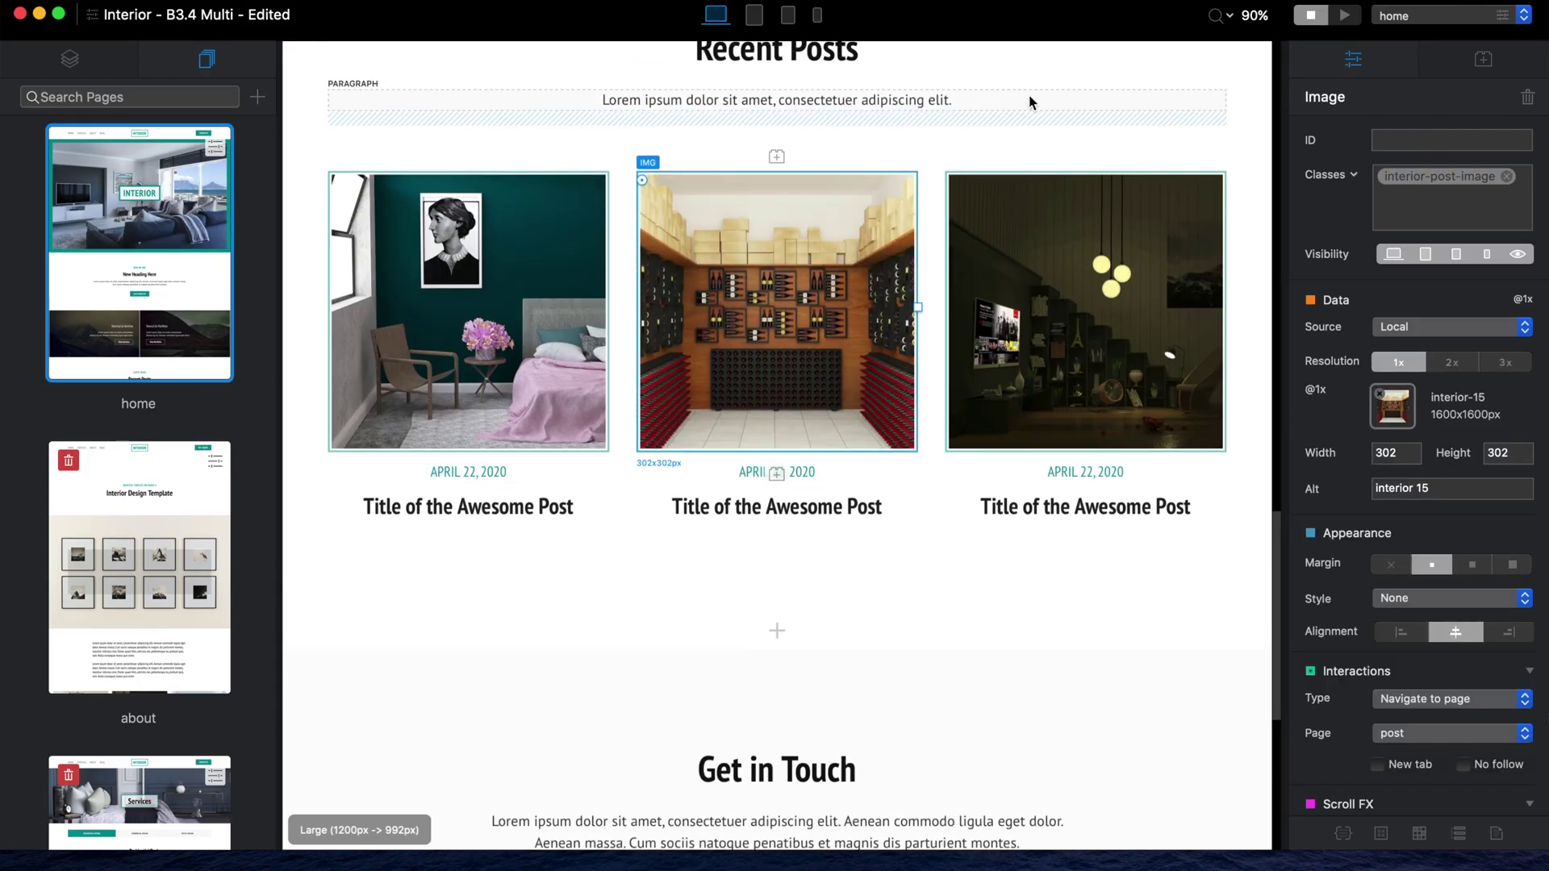
{"action": "double_click", "coordinate": [807, 226]}
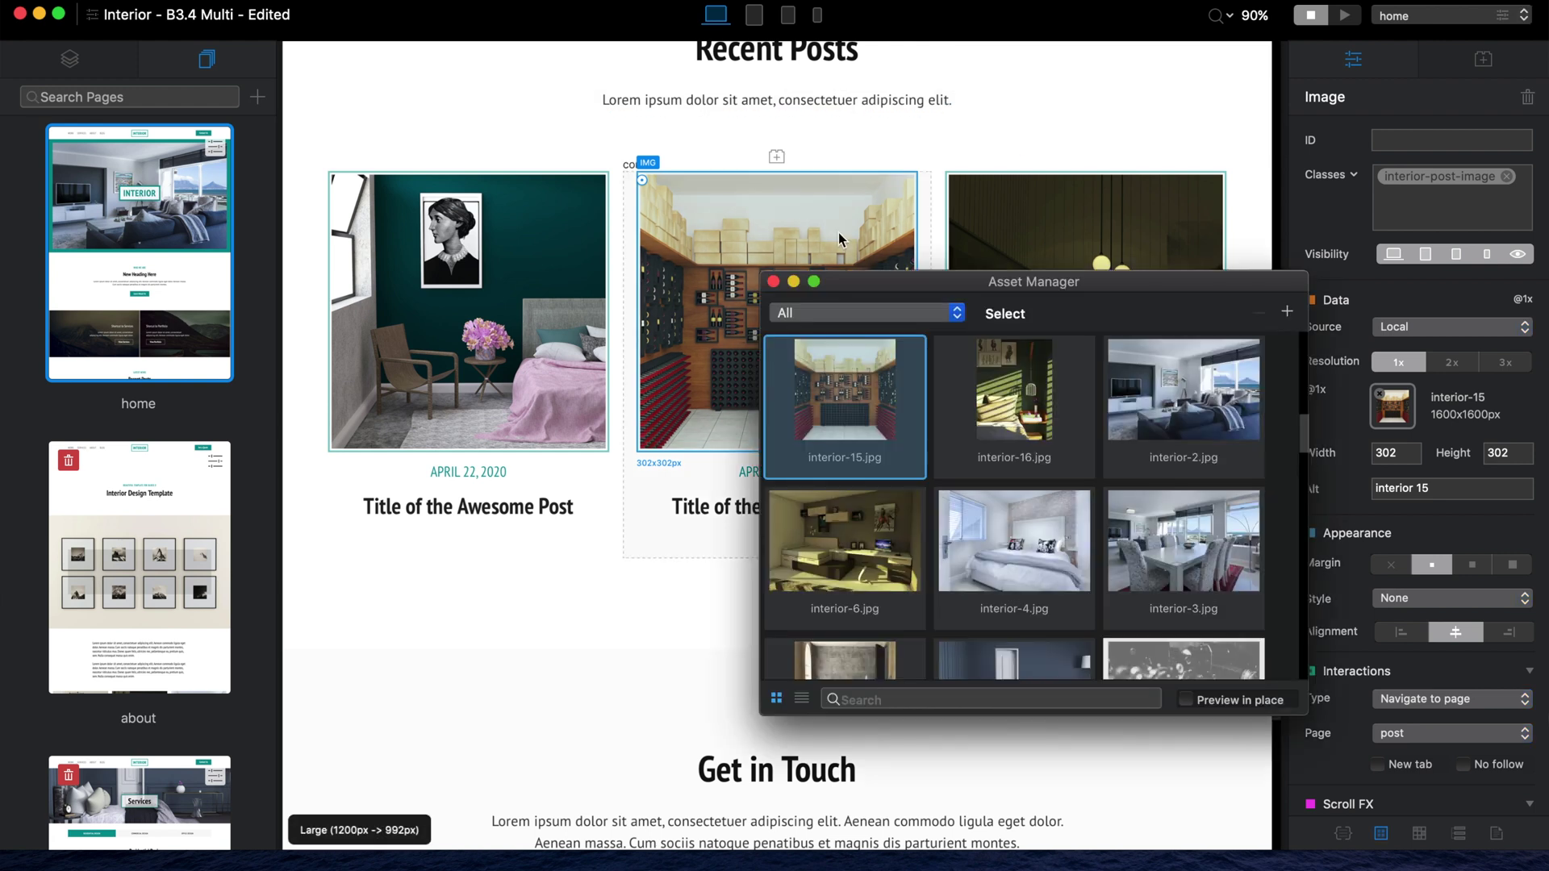
{"action": "scroll", "coordinate": [1079, 522], "scroll_direction": "down", "scroll_amount": 3}
{"action": "left_click", "coordinate": [1013, 404]}
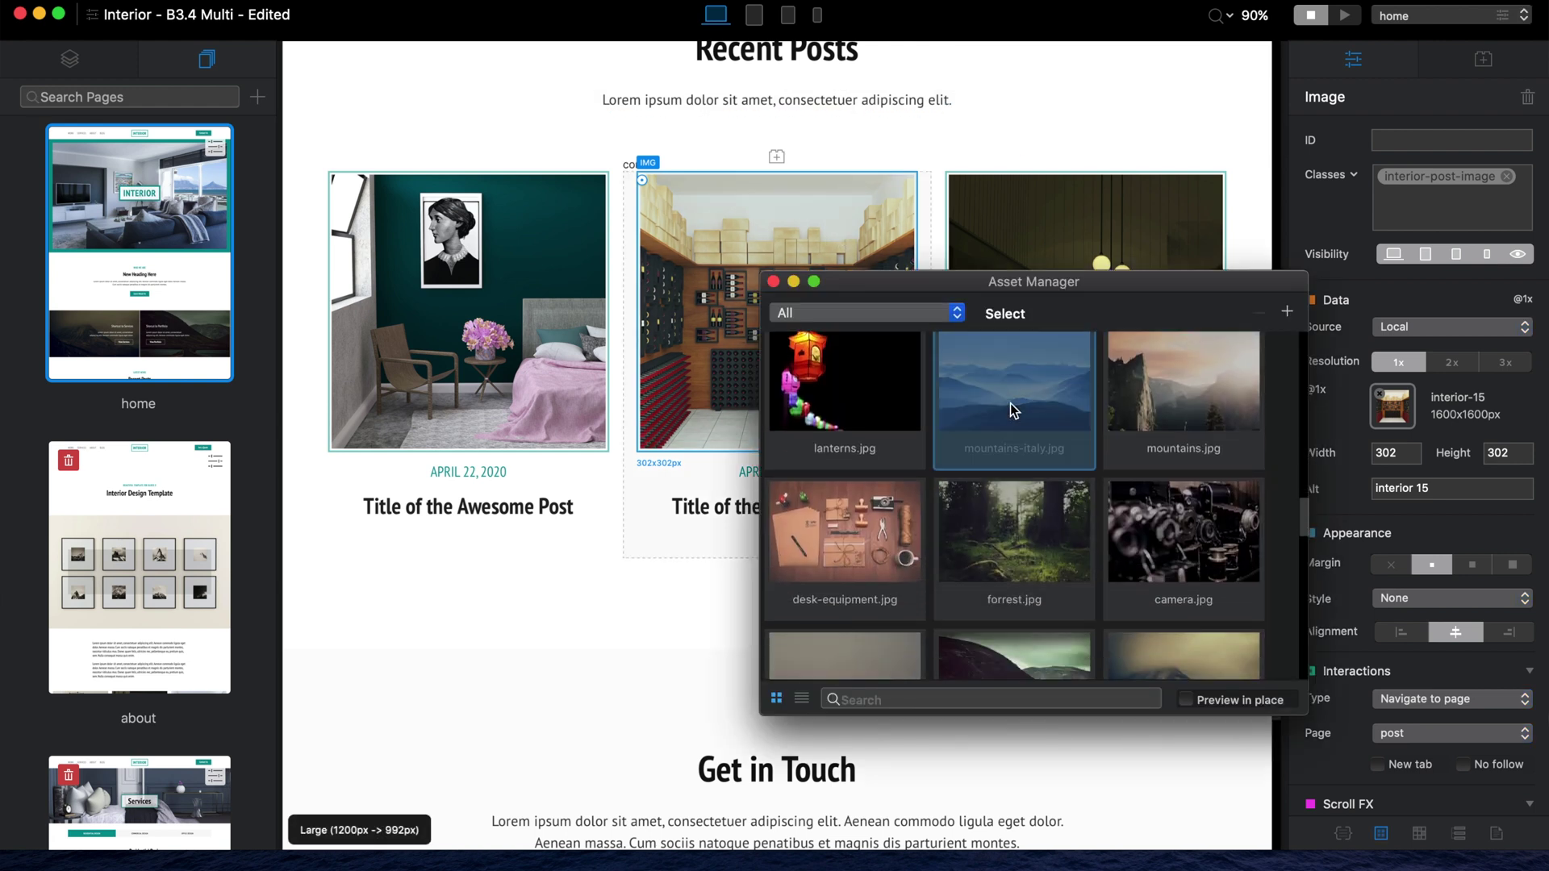
{"action": "left_click", "coordinate": [774, 282]}
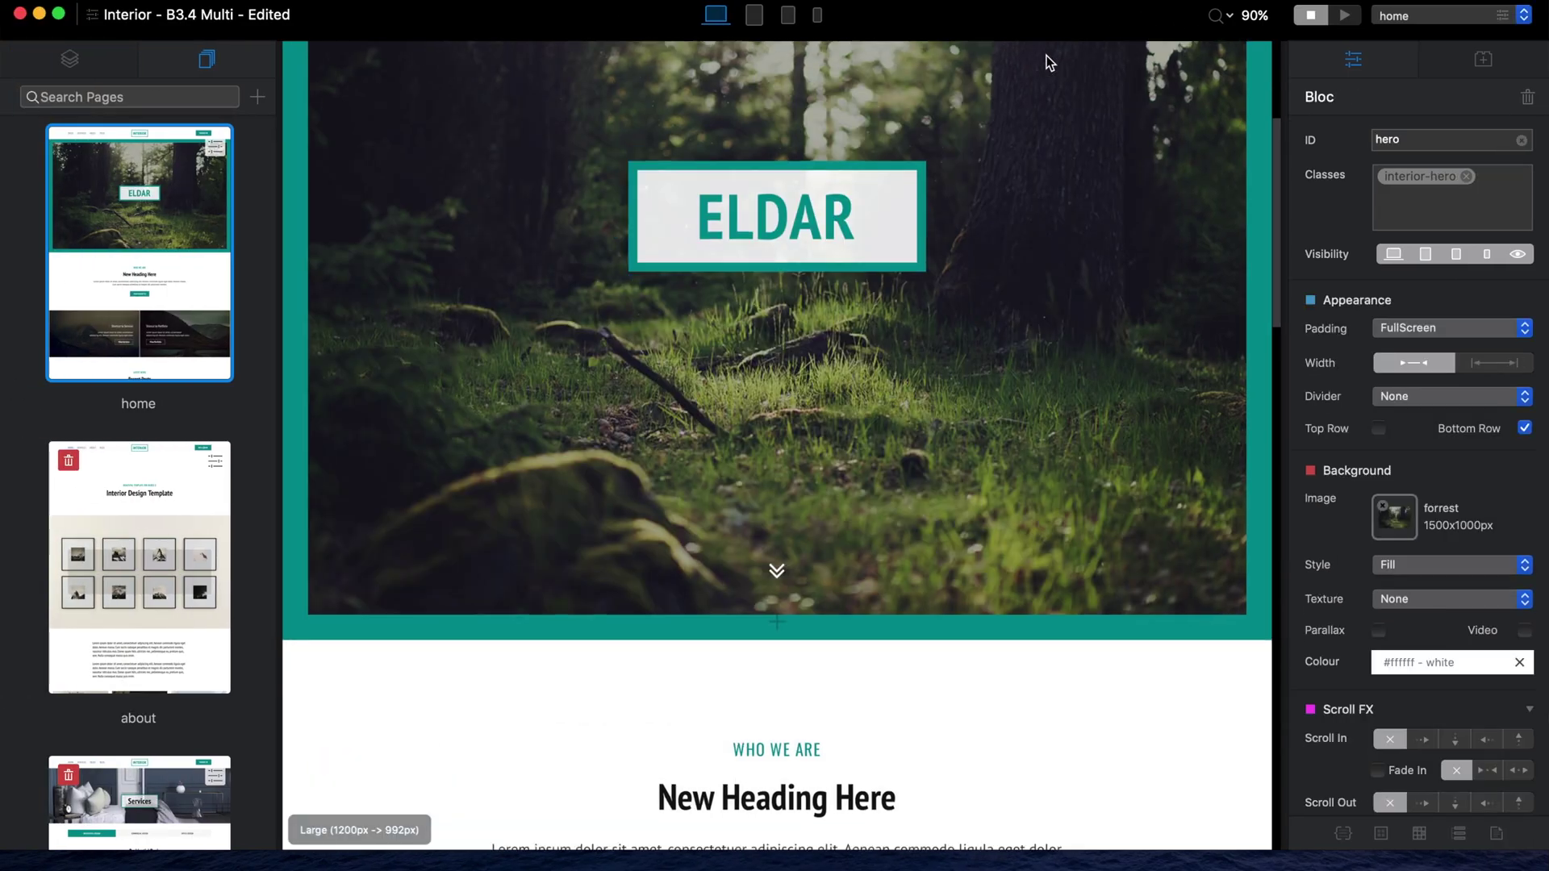
Close the Interior preview tab and return to the Blocs Templates homepage
{"action": "scroll", "coordinate": [1047, 62], "scroll_direction": "down", "scroll_amount": 10}
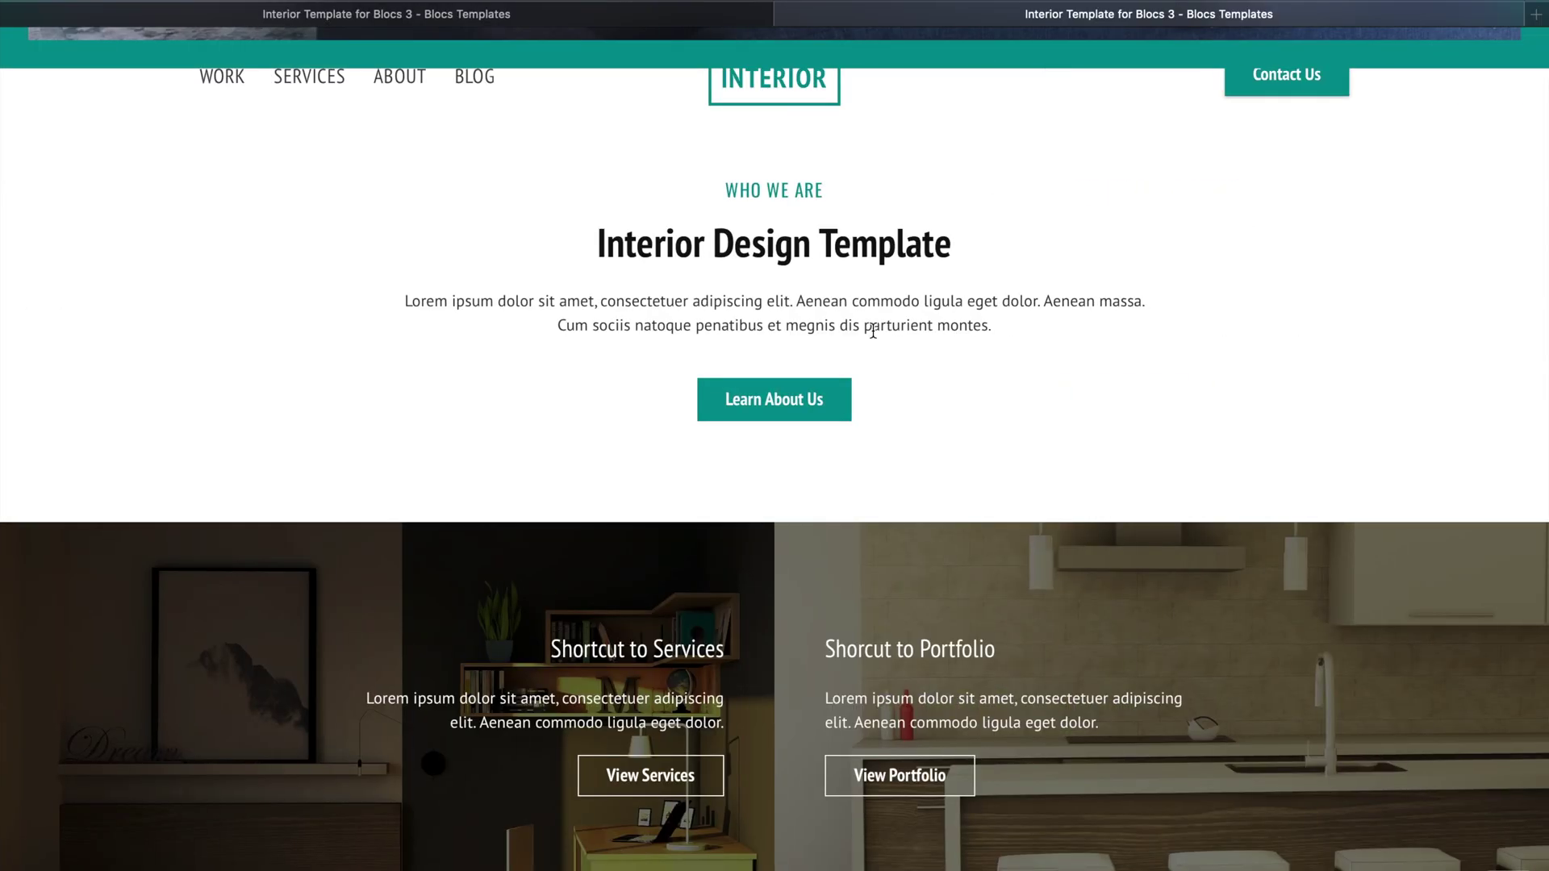
{"action": "scroll", "coordinate": [797, 440], "scroll_direction": "down", "scroll_amount": 1}
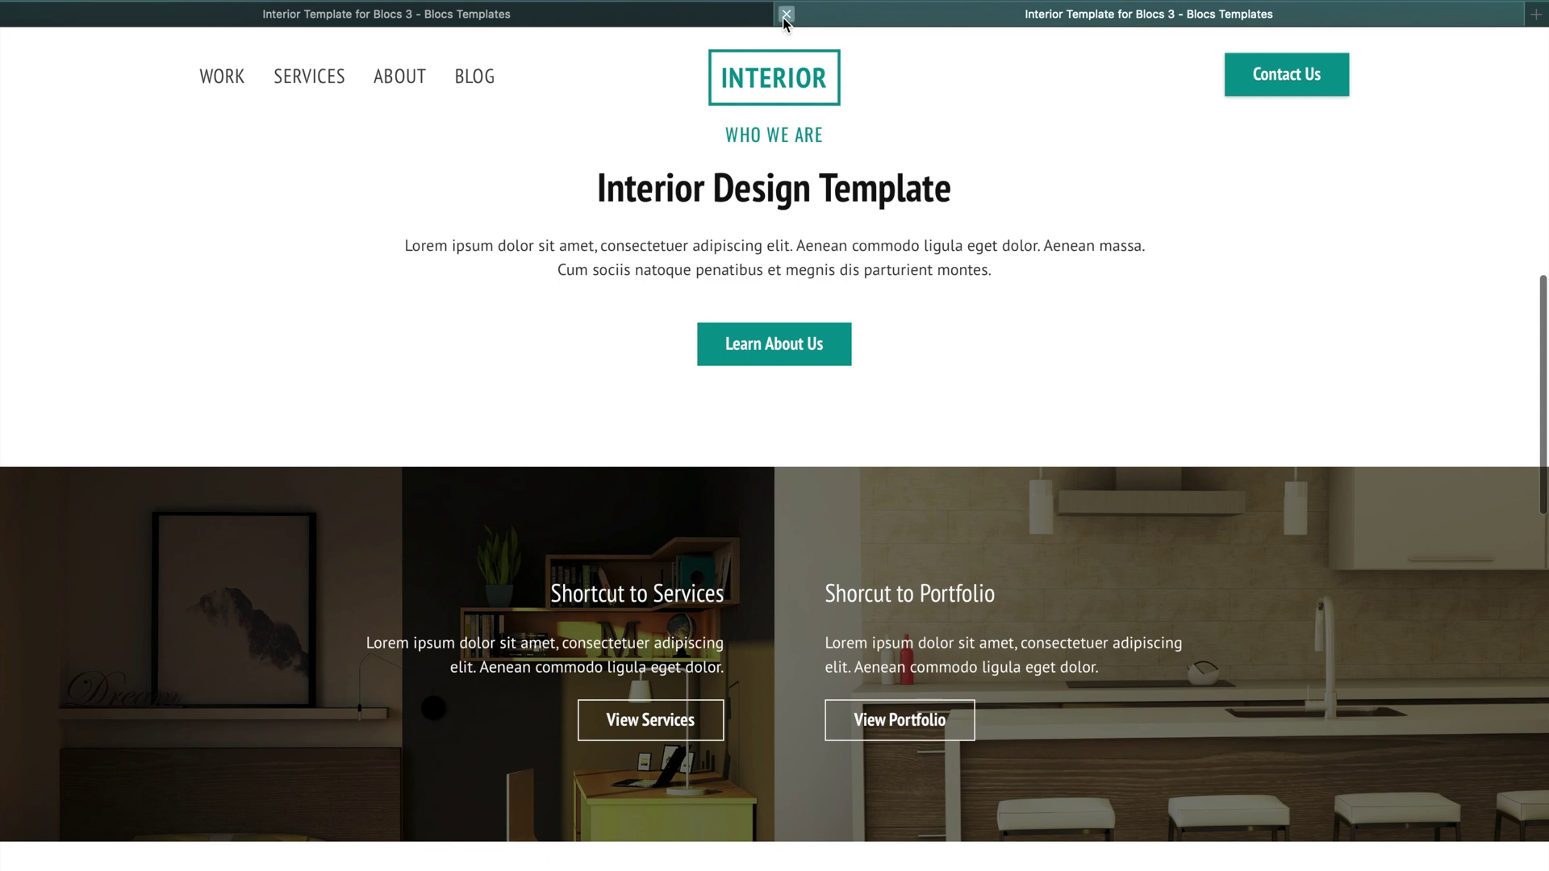
{"action": "left_click", "coordinate": [785, 15]}
{"action": "left_click", "coordinate": [215, 38]}
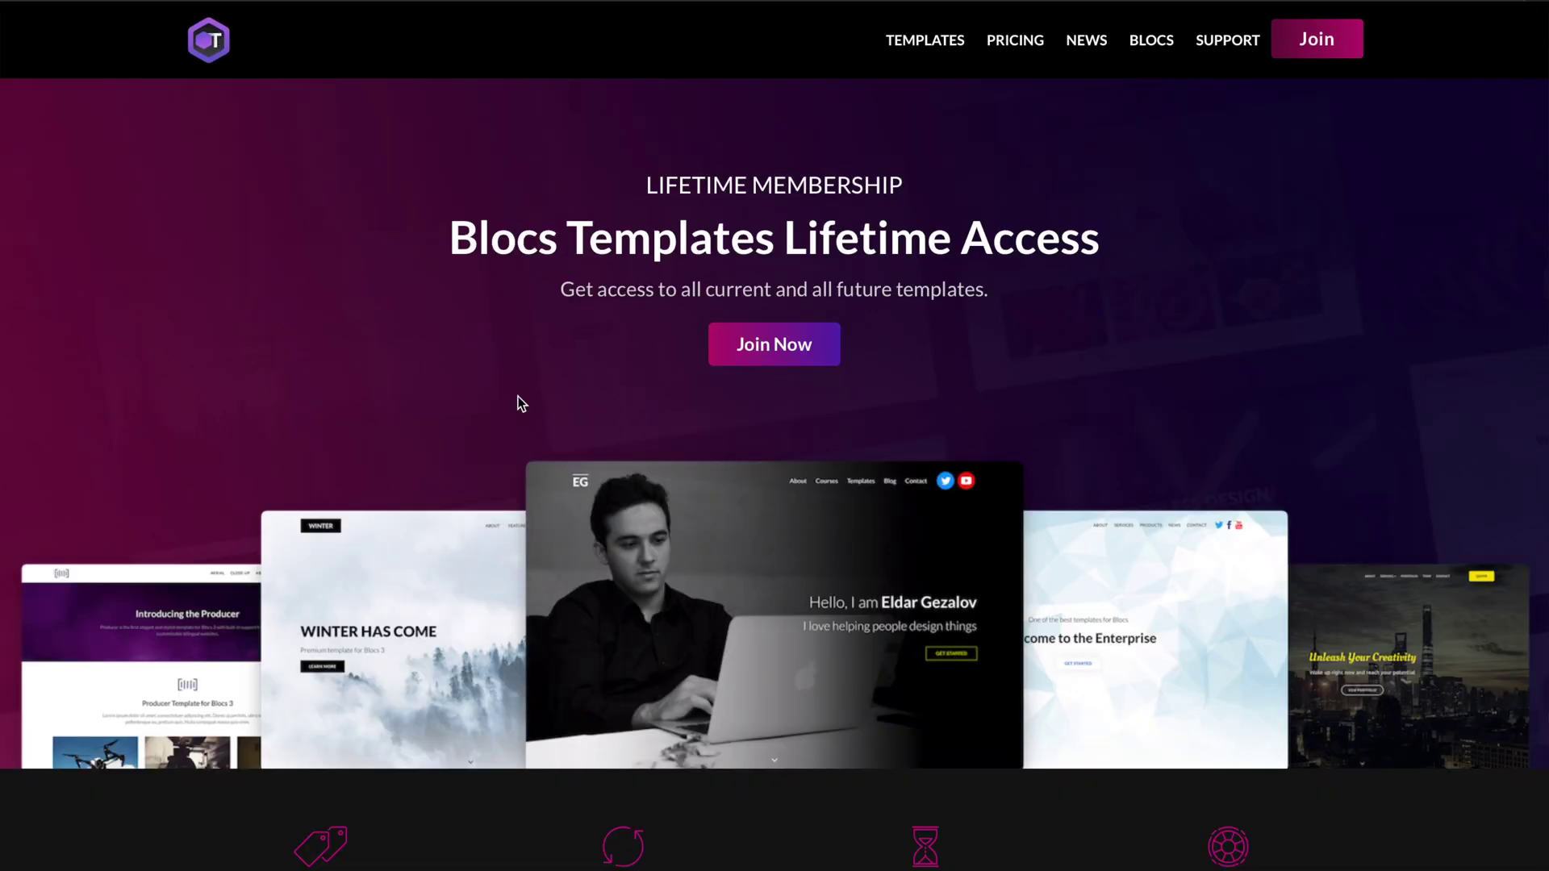
Open the Hotel template page and launch its live preview
{"action": "scroll", "coordinate": [521, 403], "scroll_direction": "down", "scroll_amount": 10}
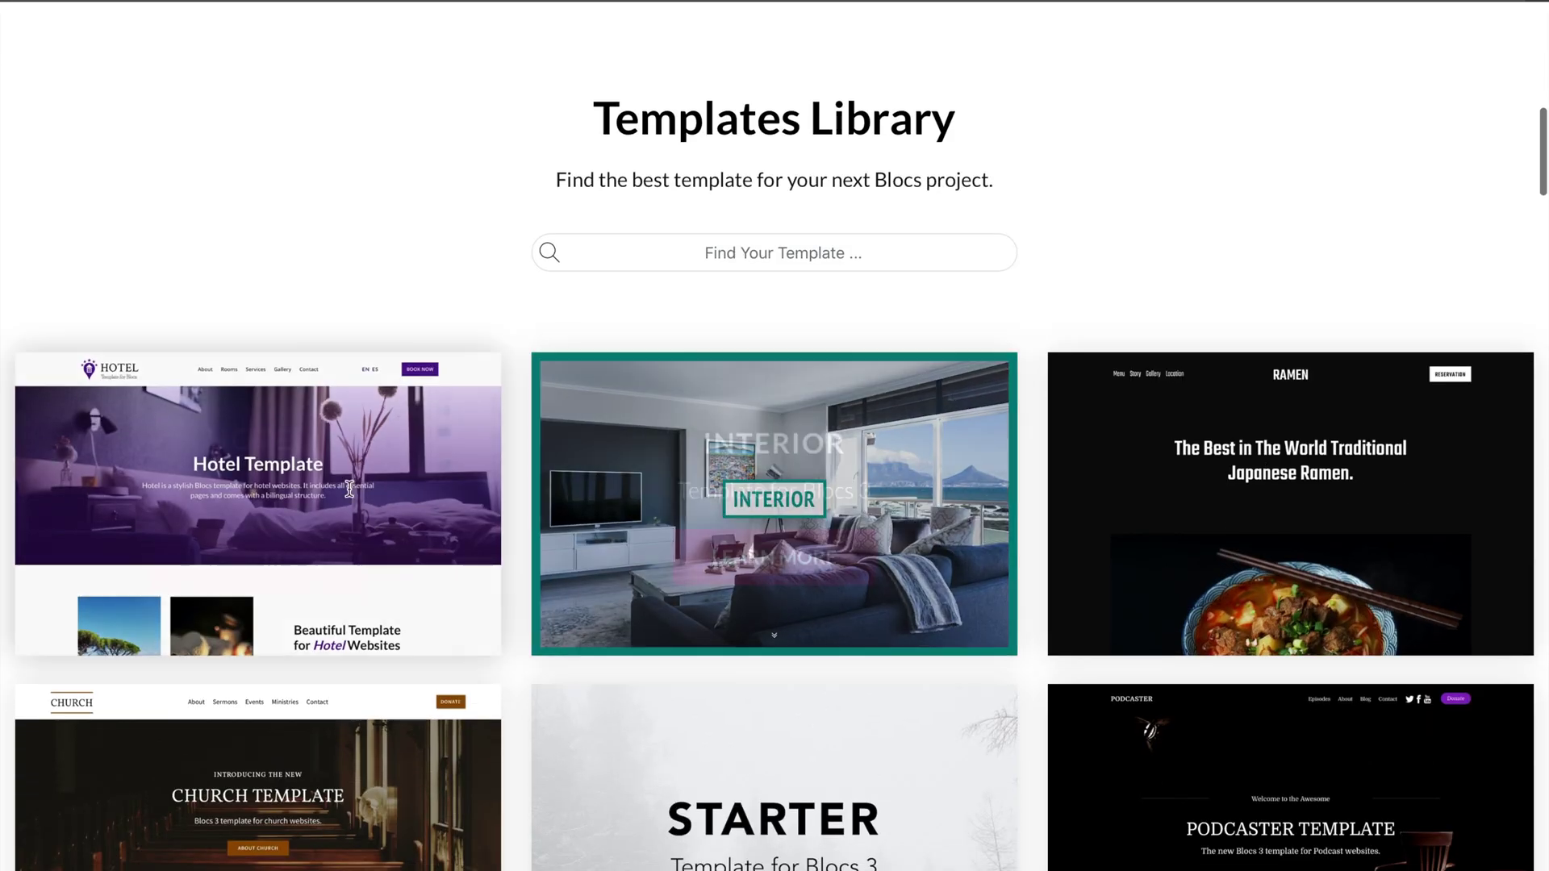
{"action": "left_click", "coordinate": [265, 536]}
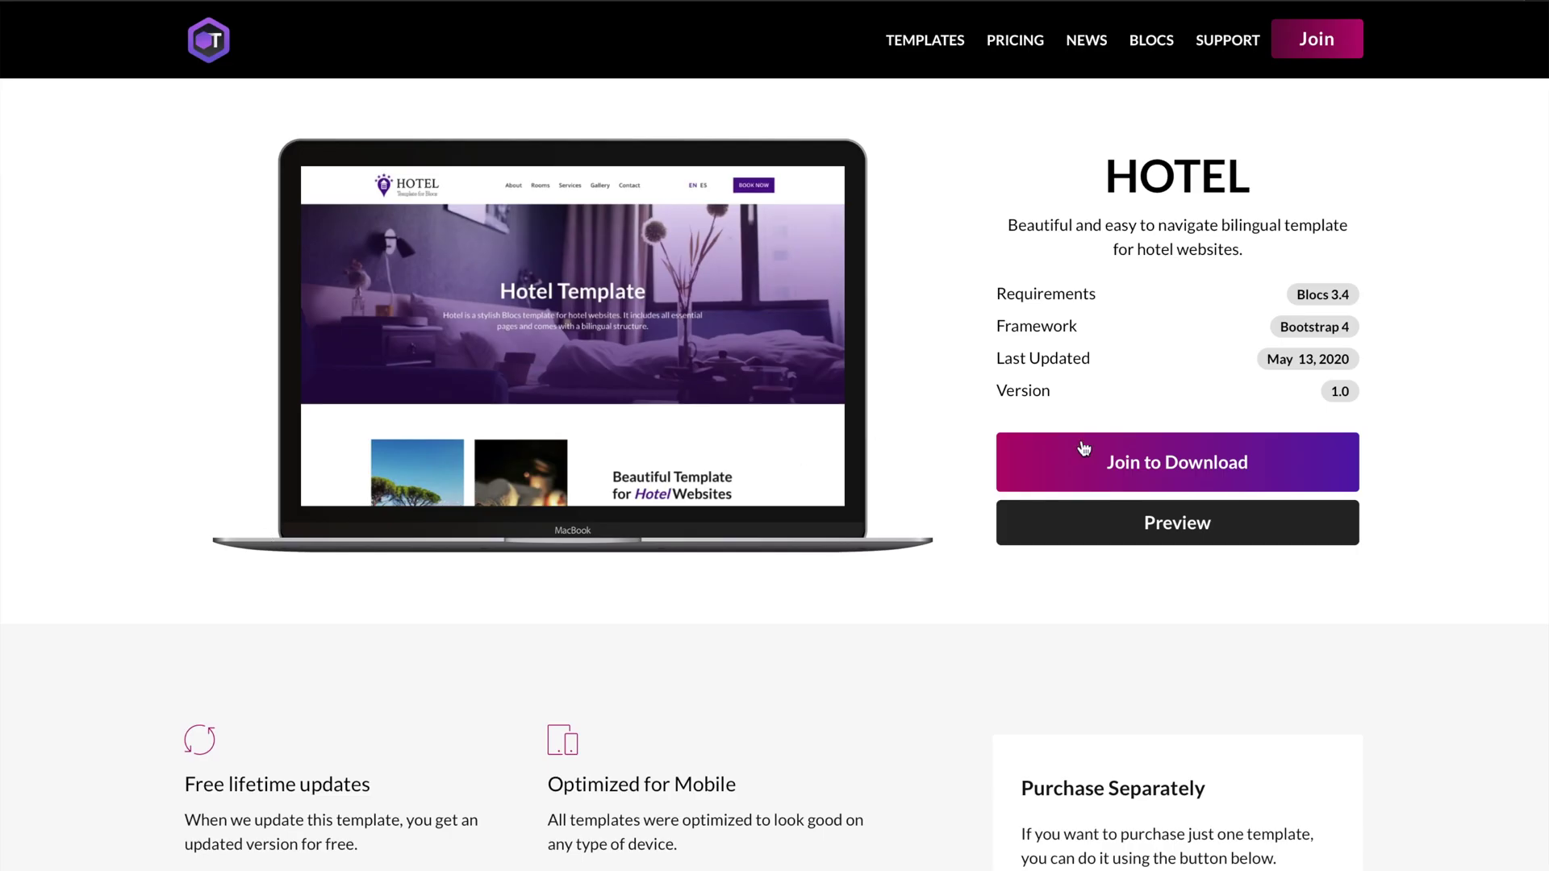
{"action": "left_click", "coordinate": [1195, 517]}
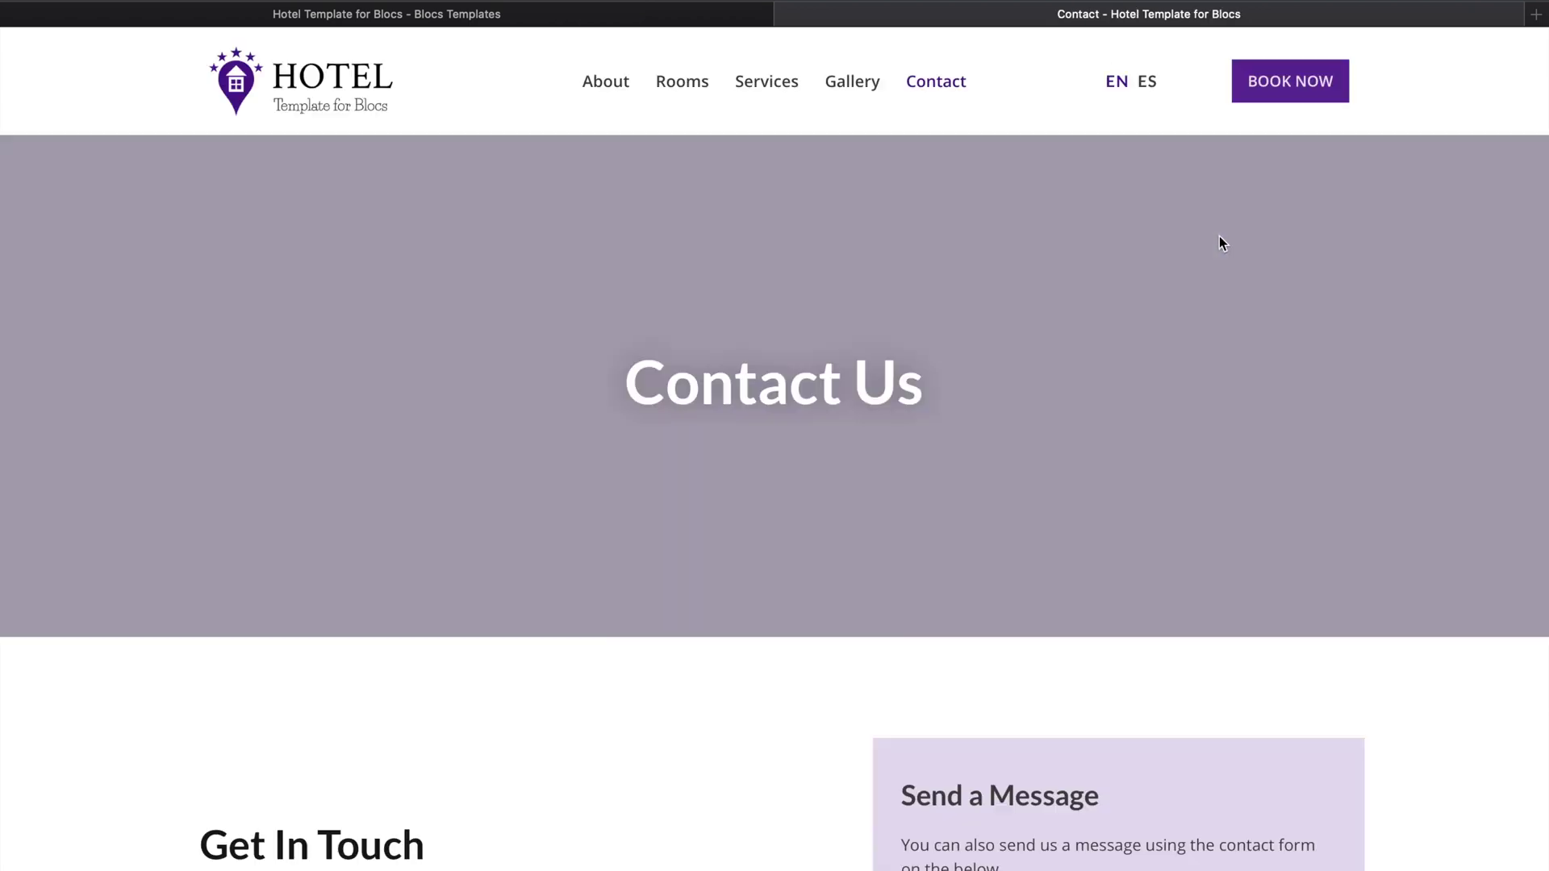
{"action": "scroll", "coordinate": [1219, 235], "scroll_direction": "down", "scroll_amount": 3}
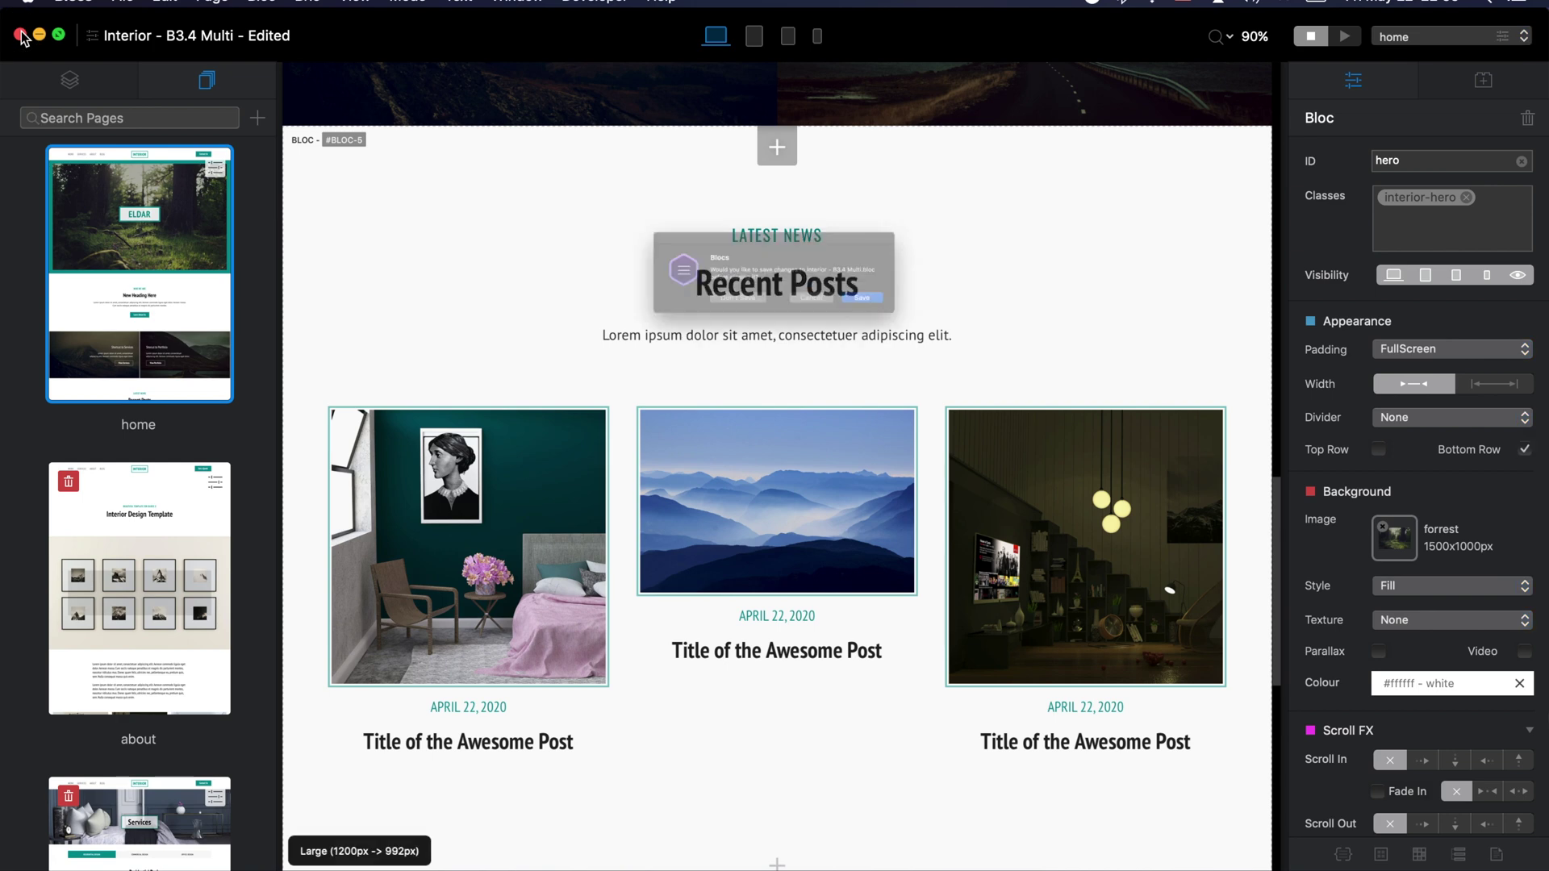
Discard the Interior project's changes and open Hotel - B3.4-Multi from recent projects
{"action": "left_click", "coordinate": [698, 321]}
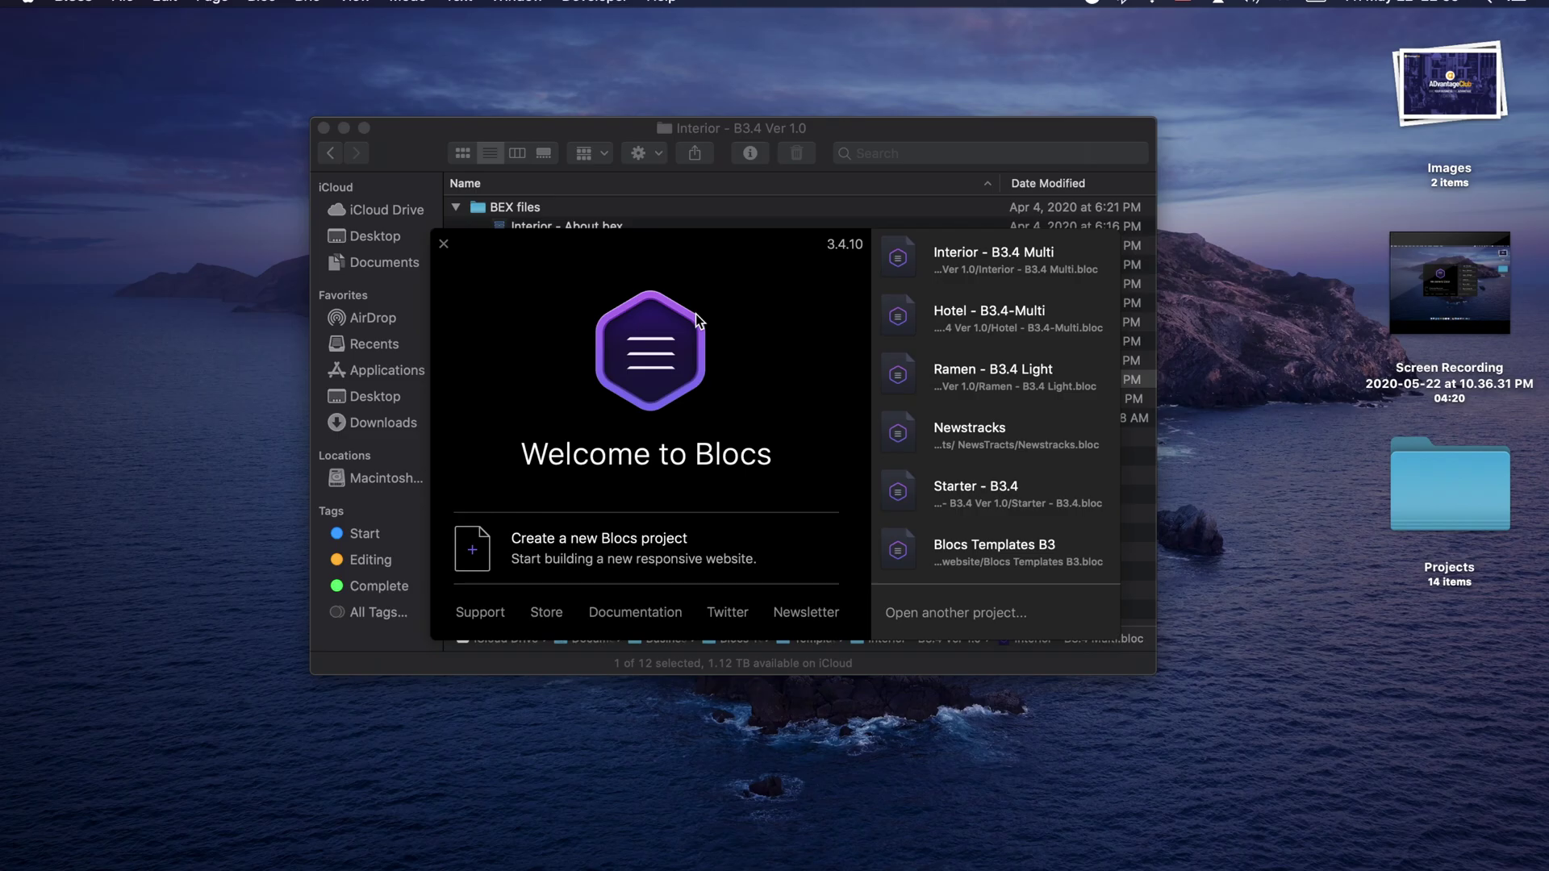
{"action": "left_click", "coordinate": [957, 317]}
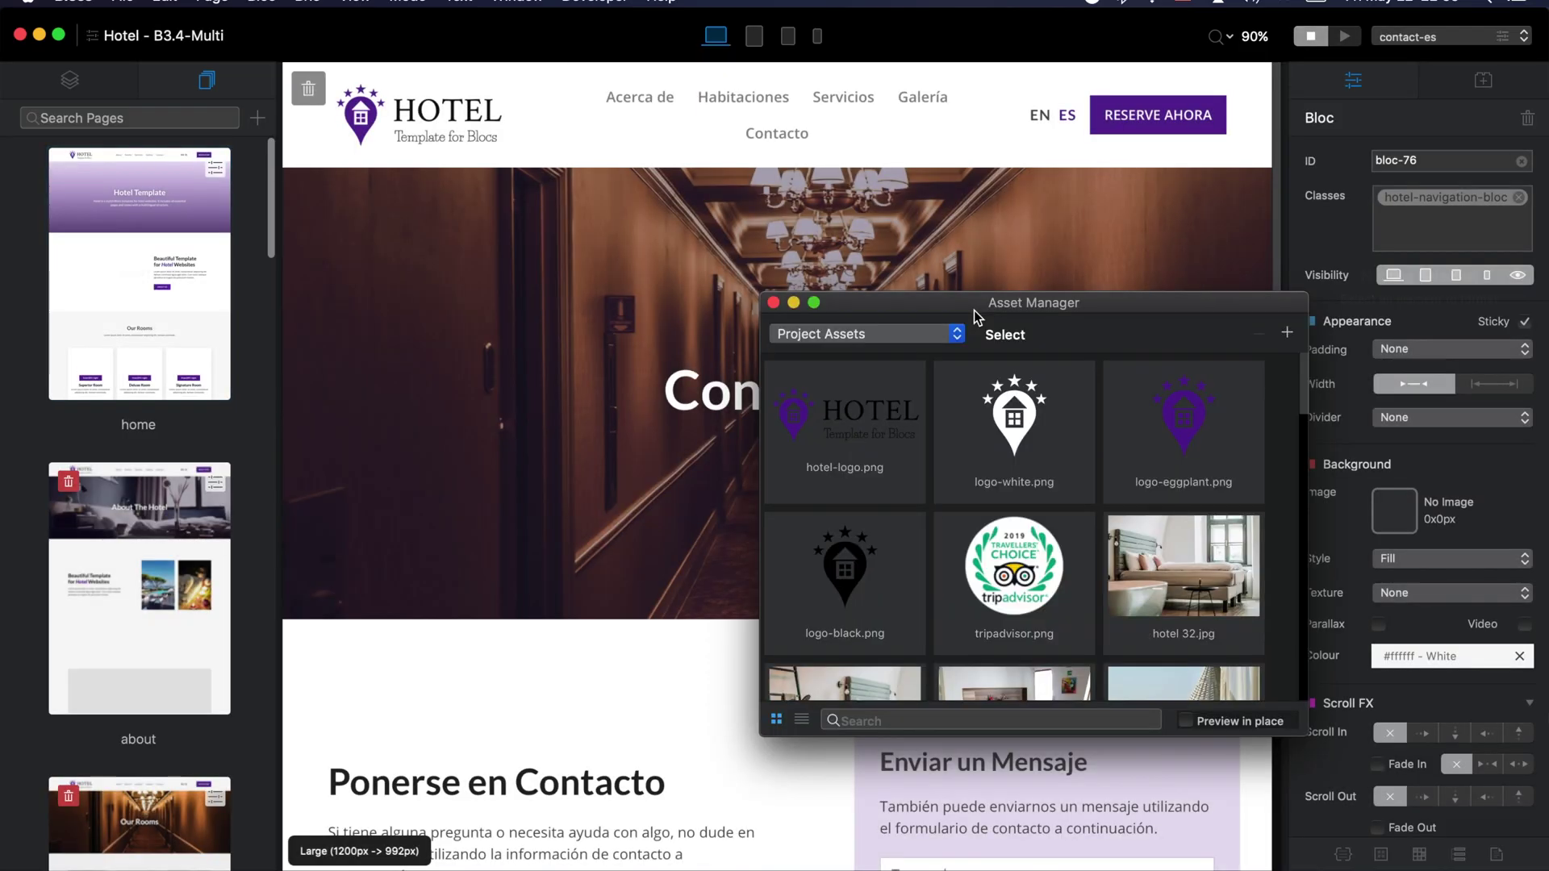
{"action": "scroll", "coordinate": [1020, 369], "scroll_direction": "up", "scroll_amount": 5}
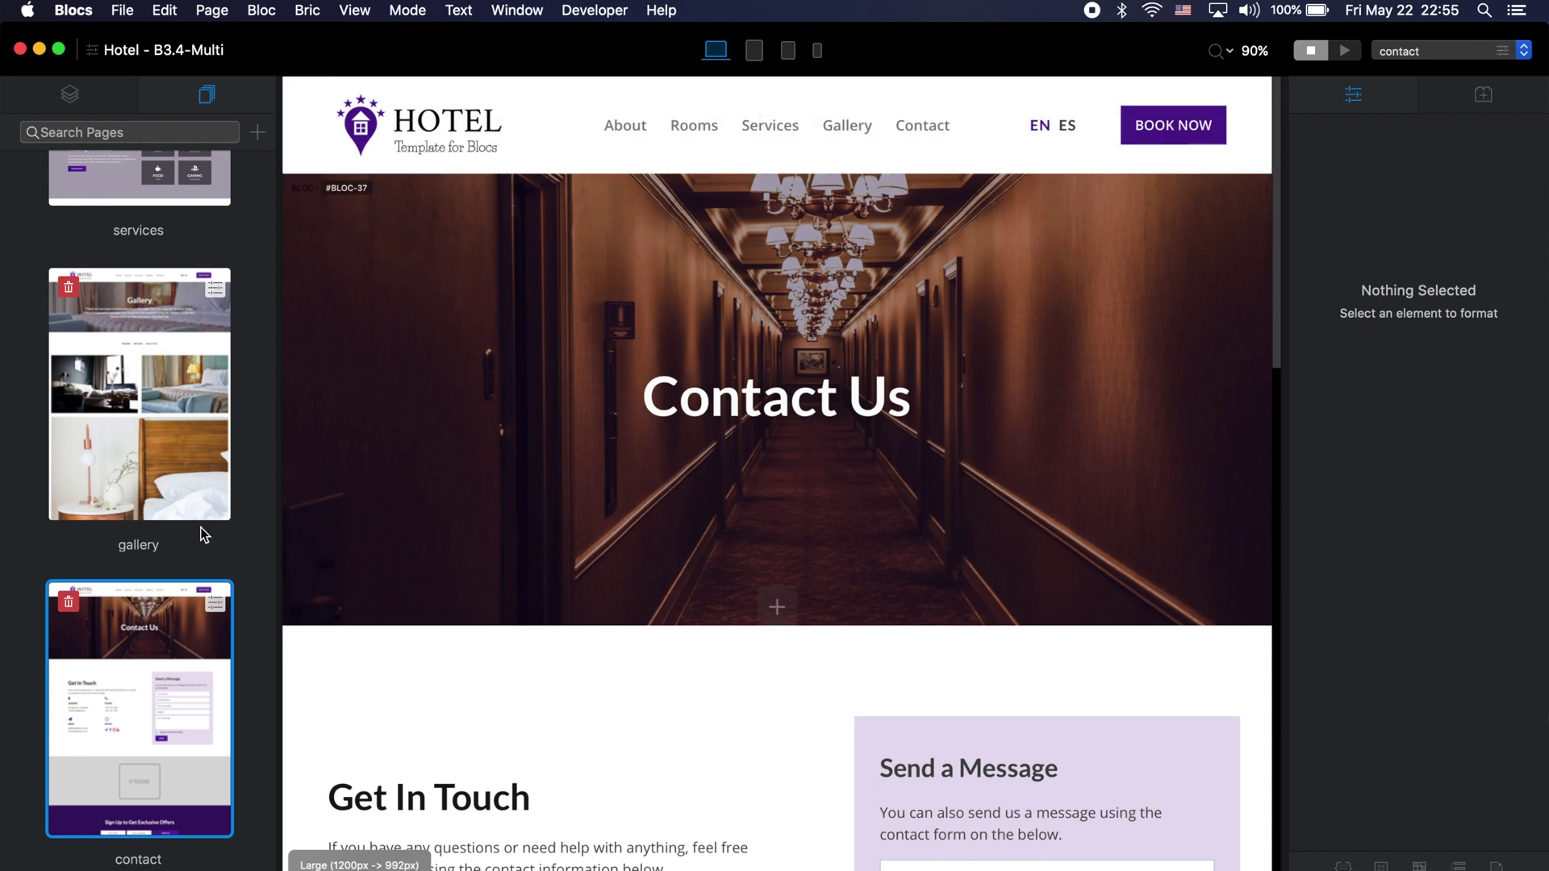
Start Page > Add To Template Library and browse to Hotel - B3.4 Ver 1.0 > BEX Files
{"action": "left_click", "coordinate": [214, 11]}
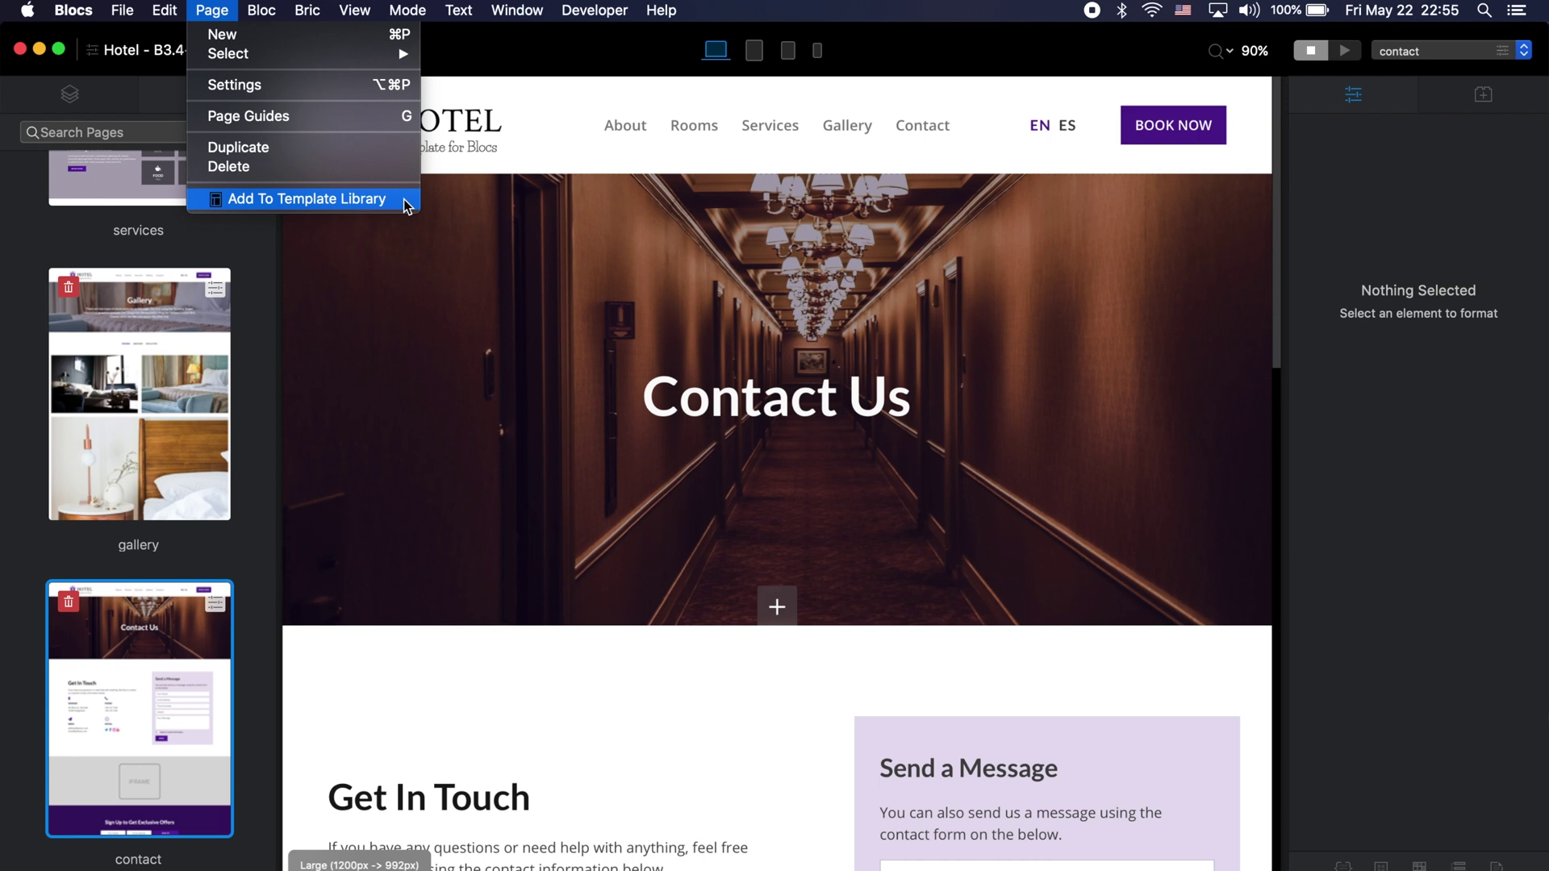
{"action": "key", "text": "super+Tab"}
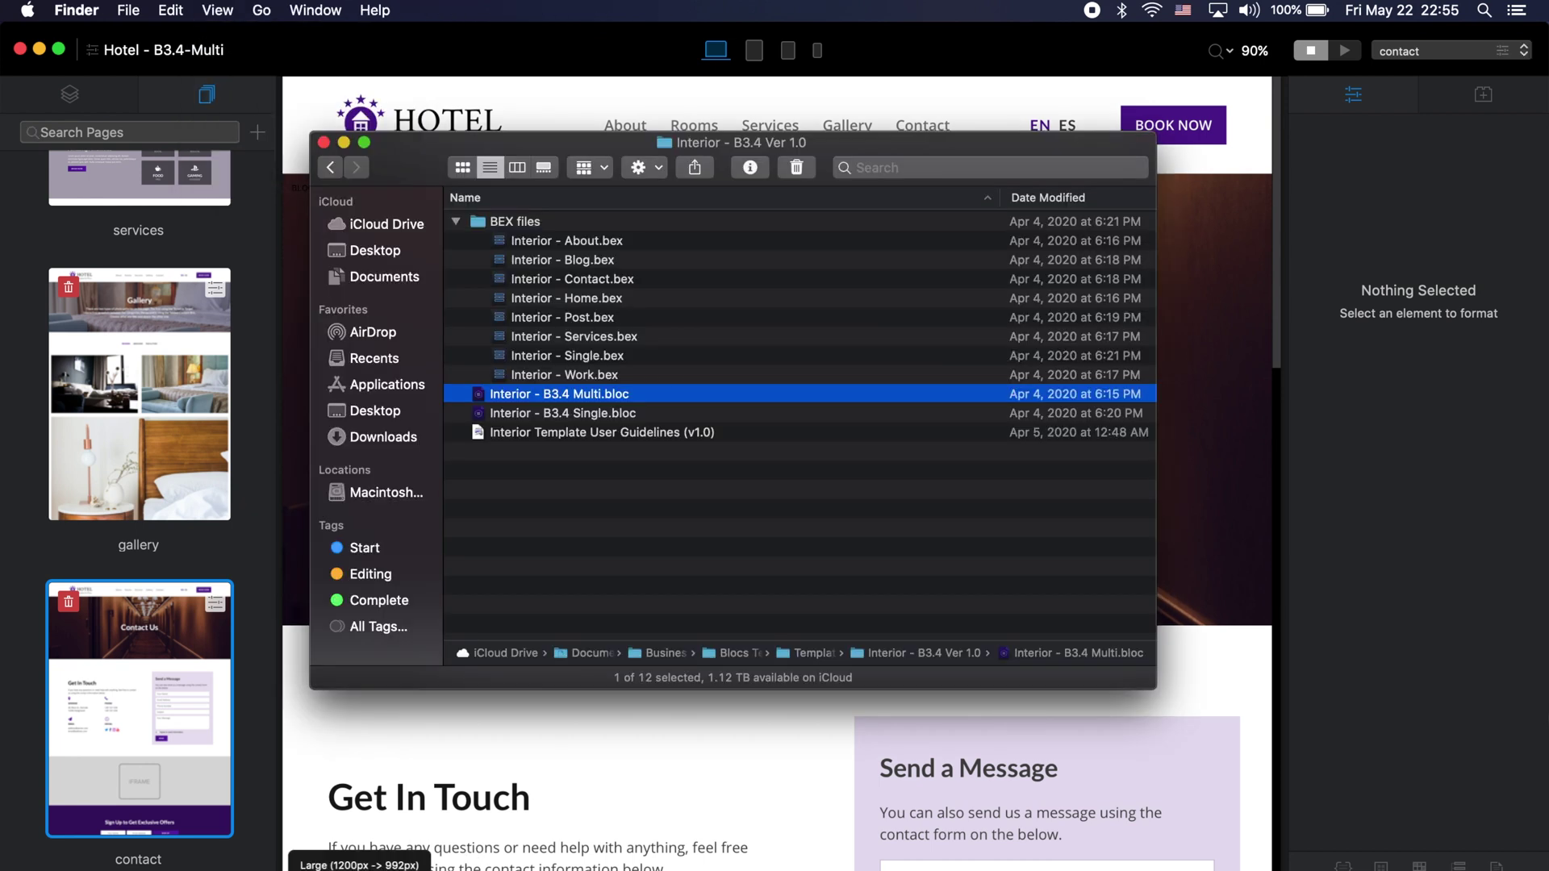
{"action": "left_click", "coordinate": [330, 169]}
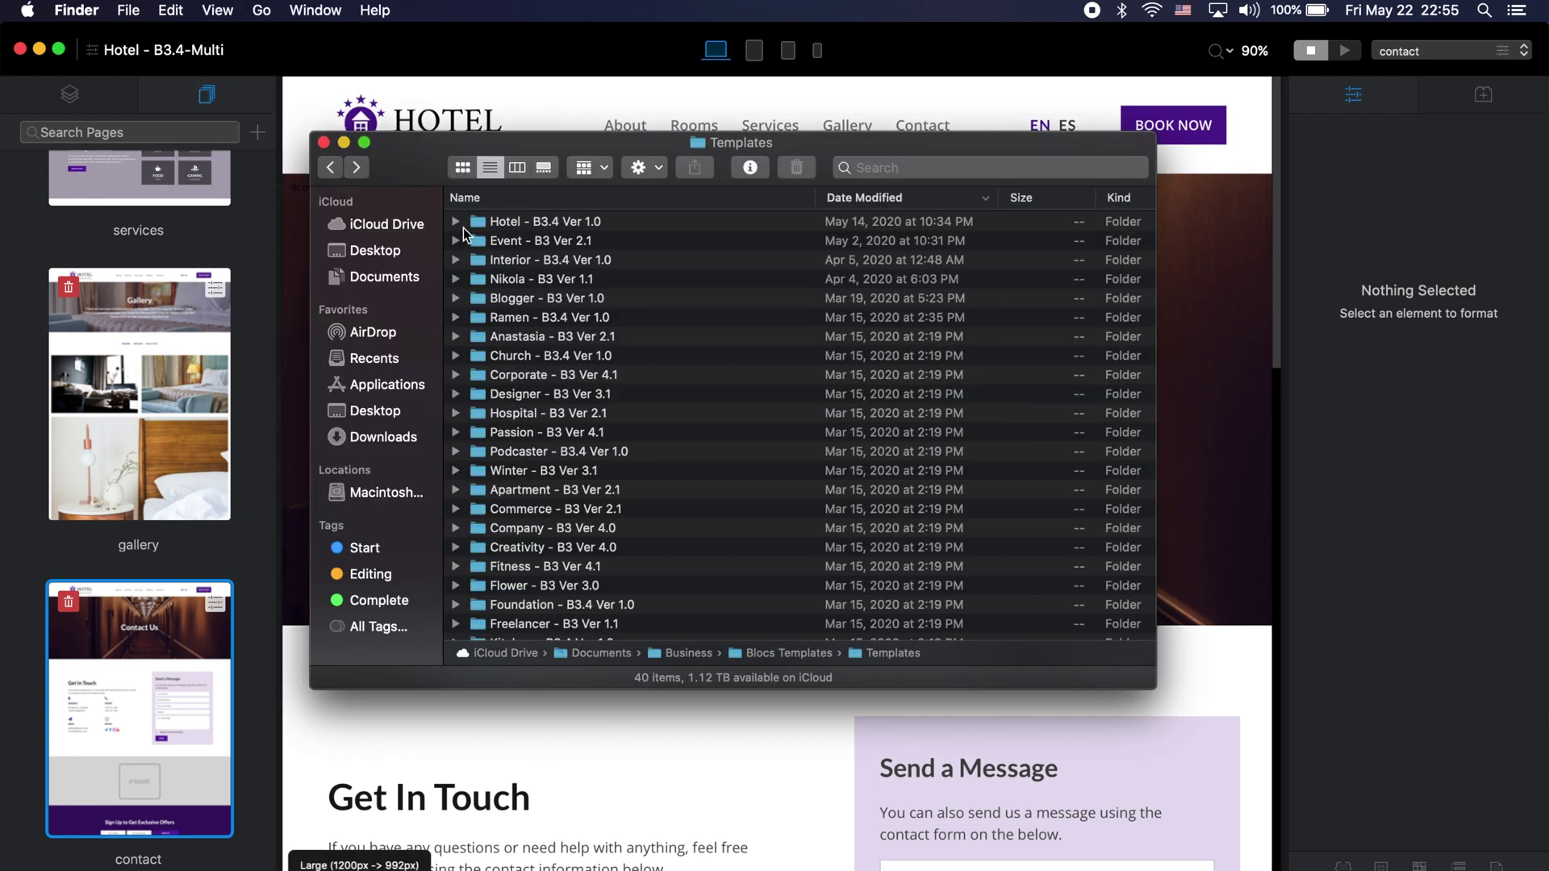
{"action": "double_click", "coordinate": [553, 220]}
{"action": "left_click", "coordinate": [554, 222]}
{"action": "double_click", "coordinate": [554, 222]}
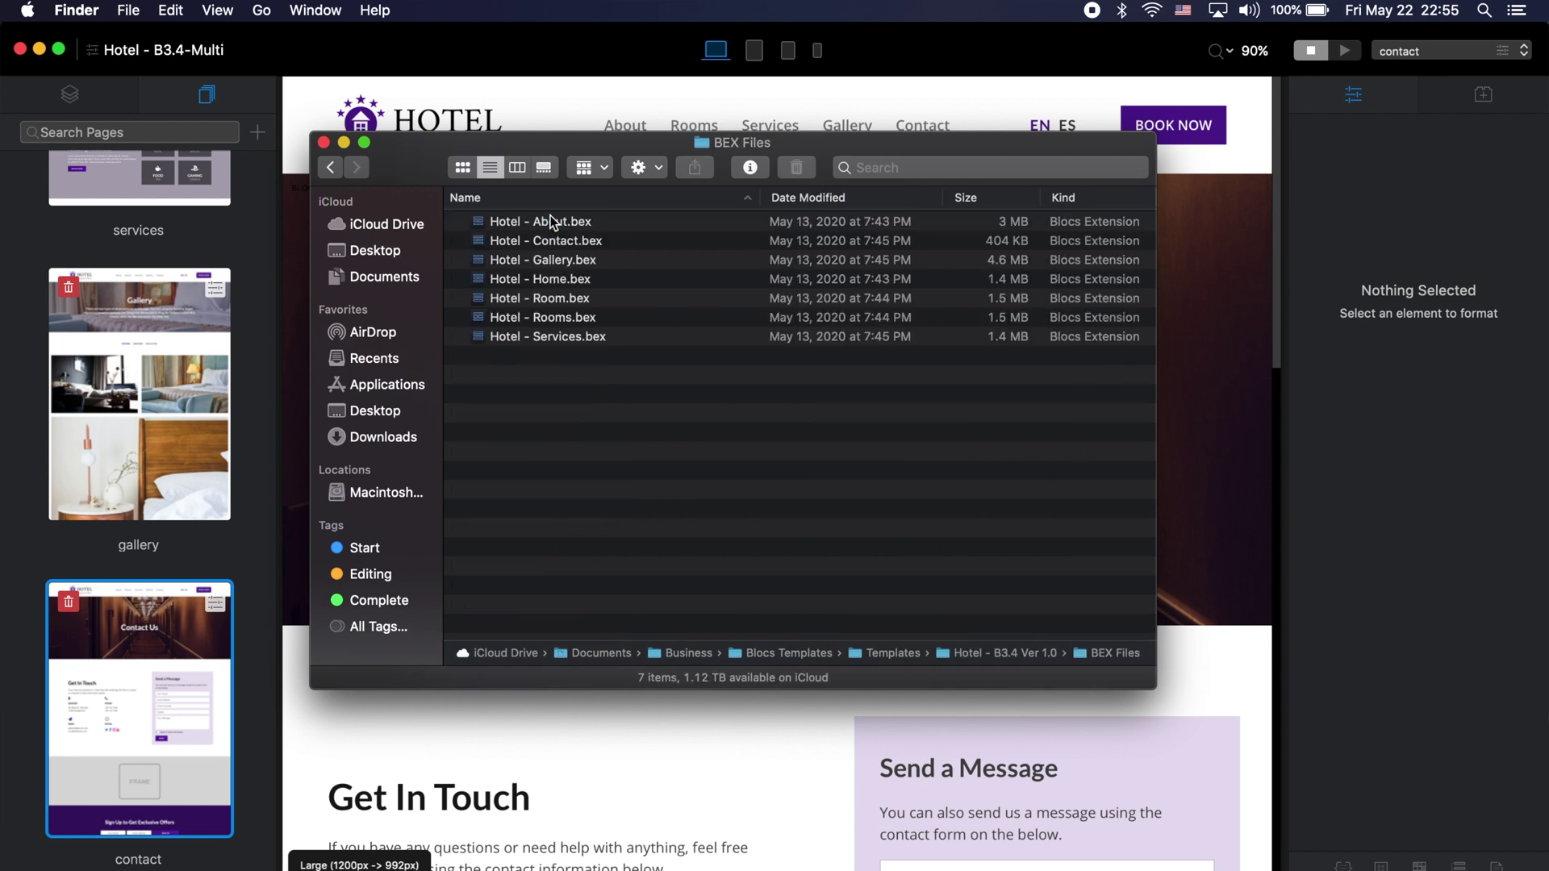
Drag Hotel - Contact.bex onto Blocs to install it and dismiss the confirmation
{"action": "left_click", "coordinate": [601, 242]}
{"action": "left_click_drag", "start_coordinate": [601, 242], "coordinate": [807, 855]}
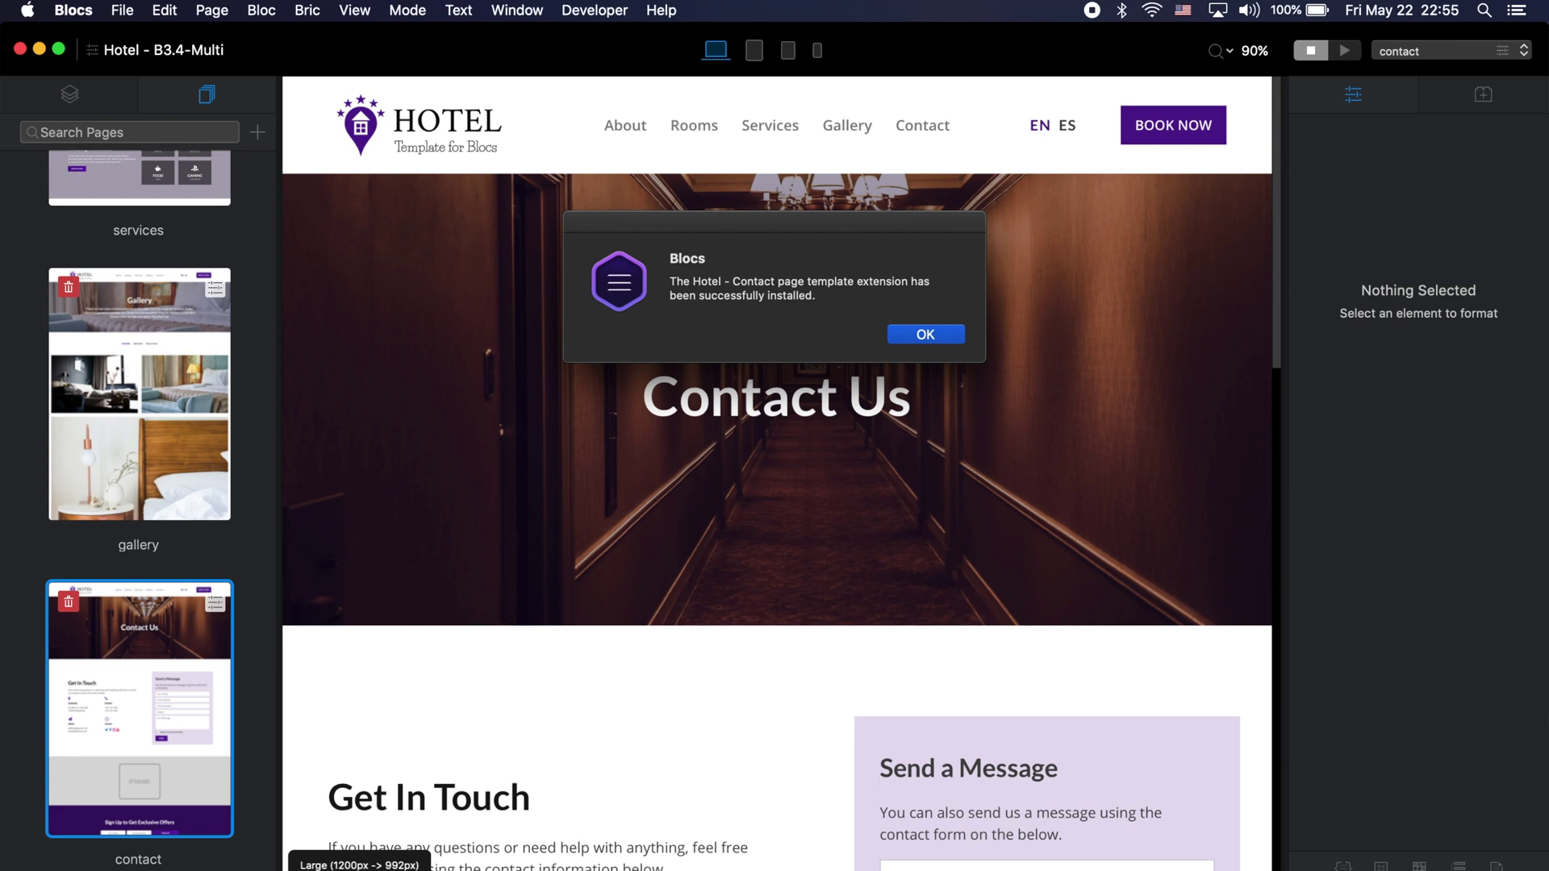
{"action": "left_click", "coordinate": [928, 334]}
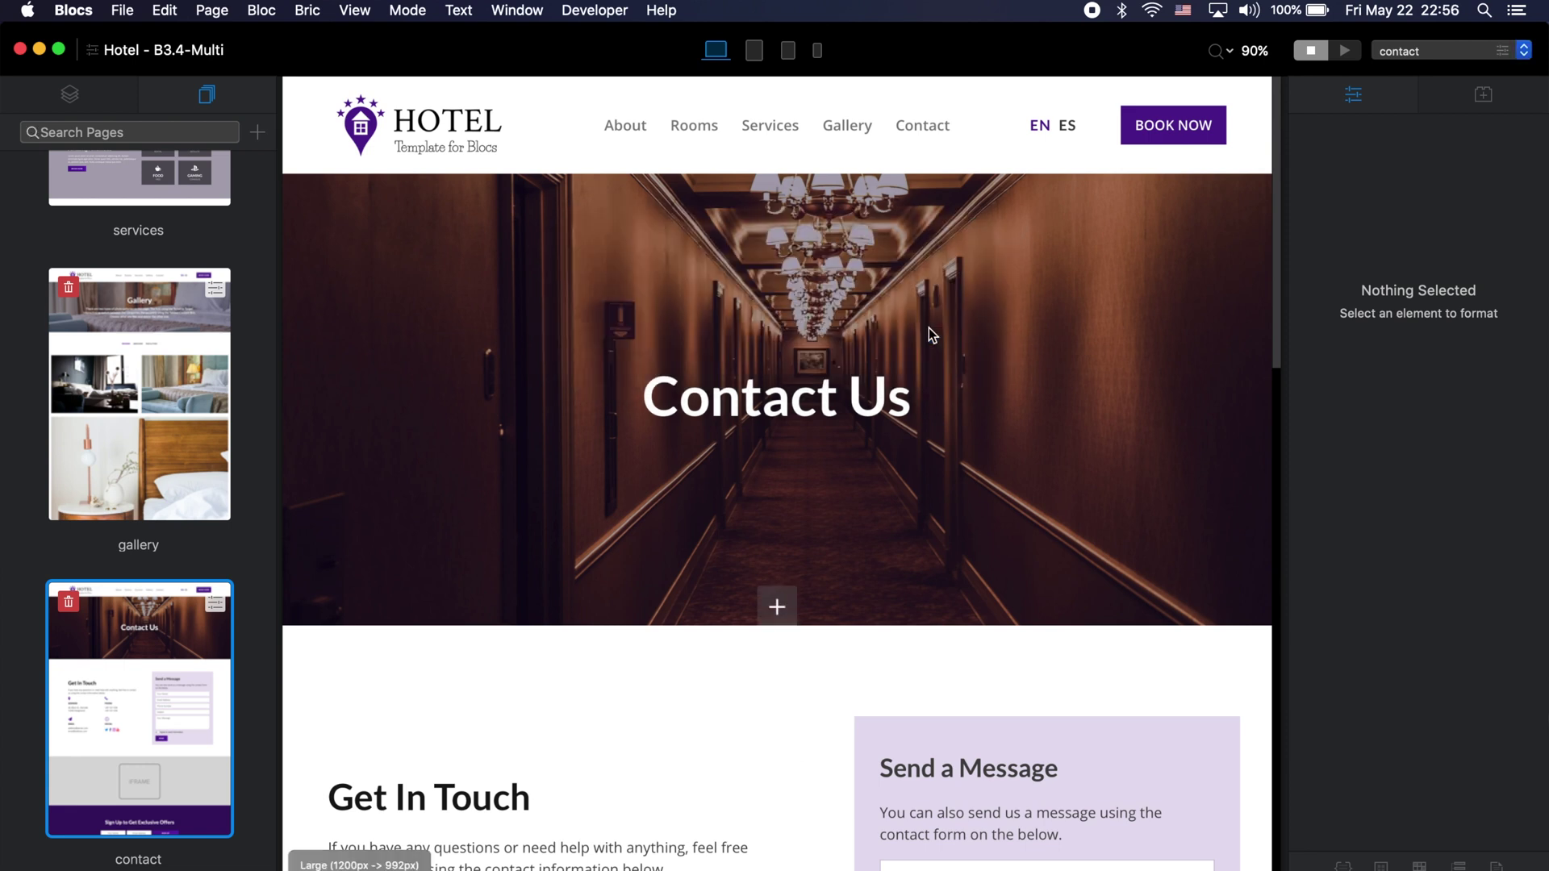
{"action": "left_click", "coordinate": [122, 10]}
Reopen Interior - B3.4 Multi.bloc from recent files and close the Asset Manager
{"action": "mouse_move", "coordinate": [165, 73]}
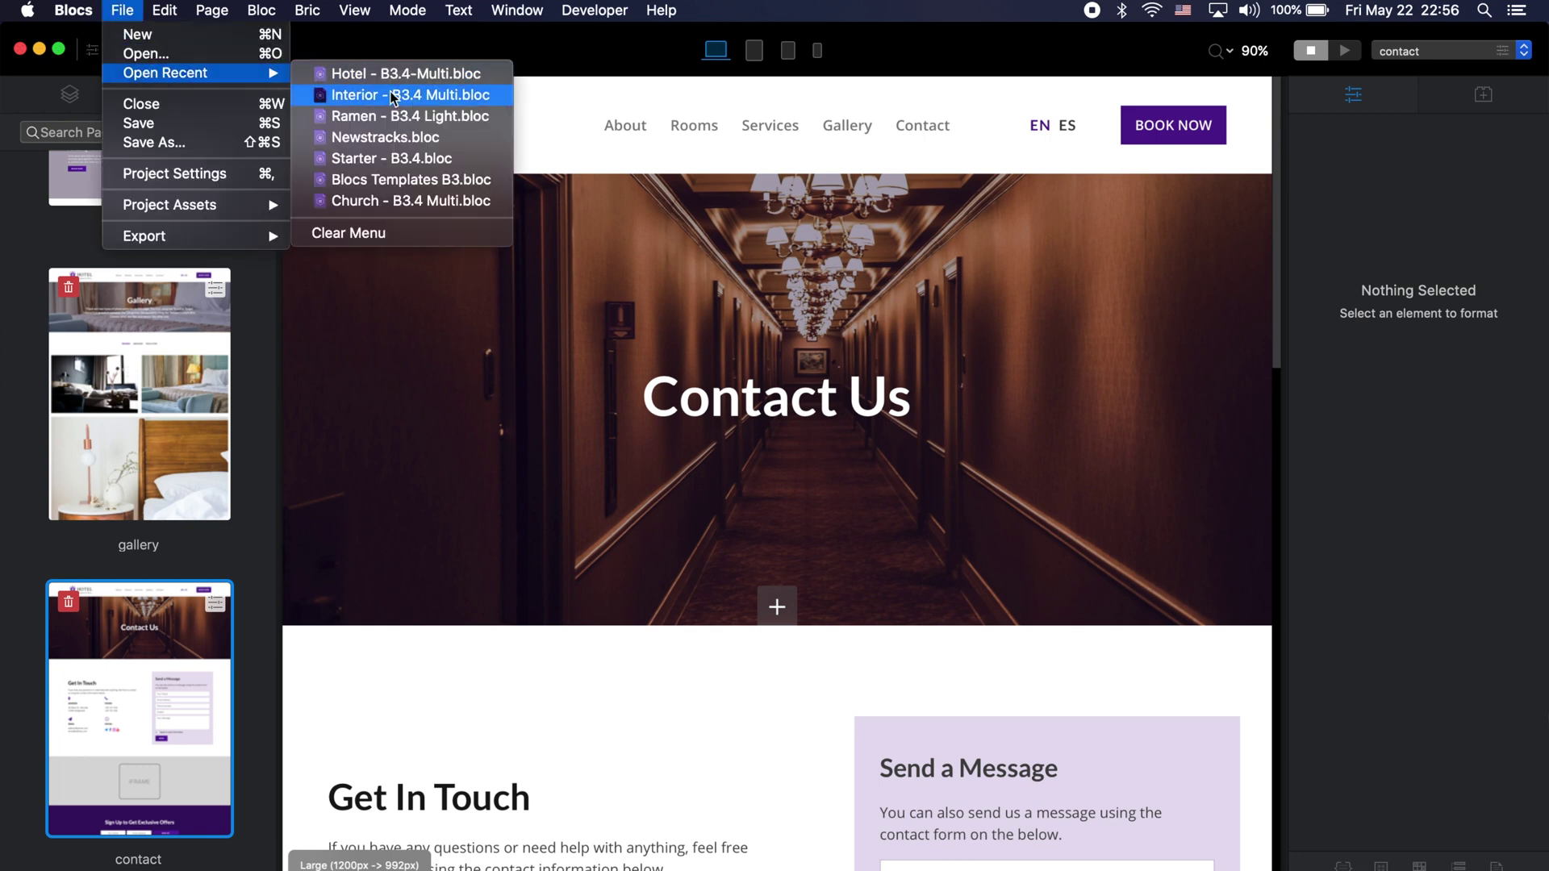
{"action": "left_click", "coordinate": [412, 95]}
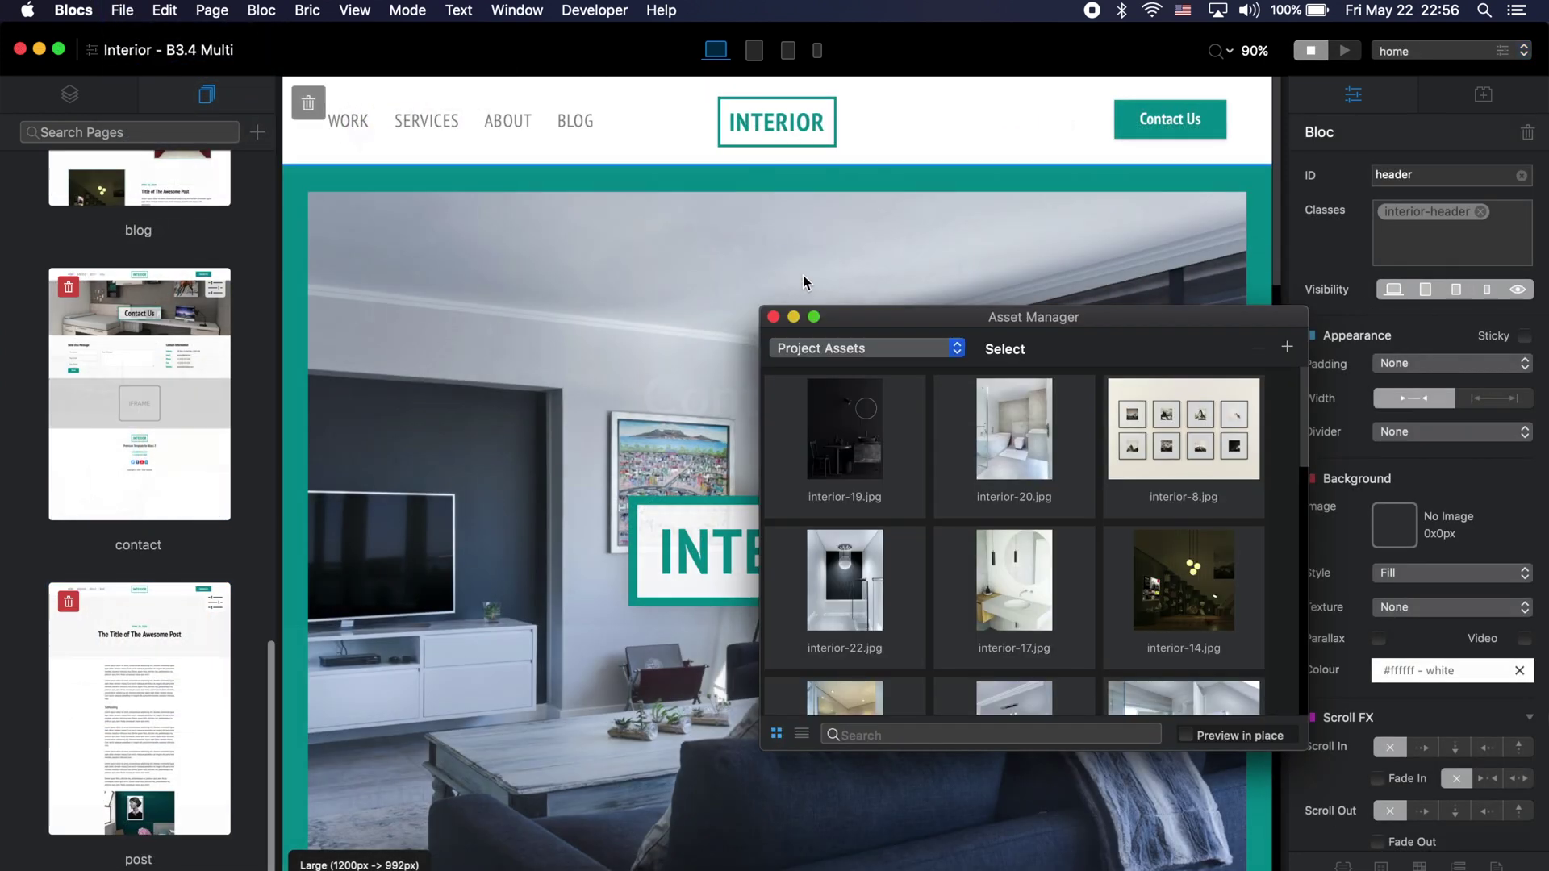
{"action": "left_click", "coordinate": [772, 317]}
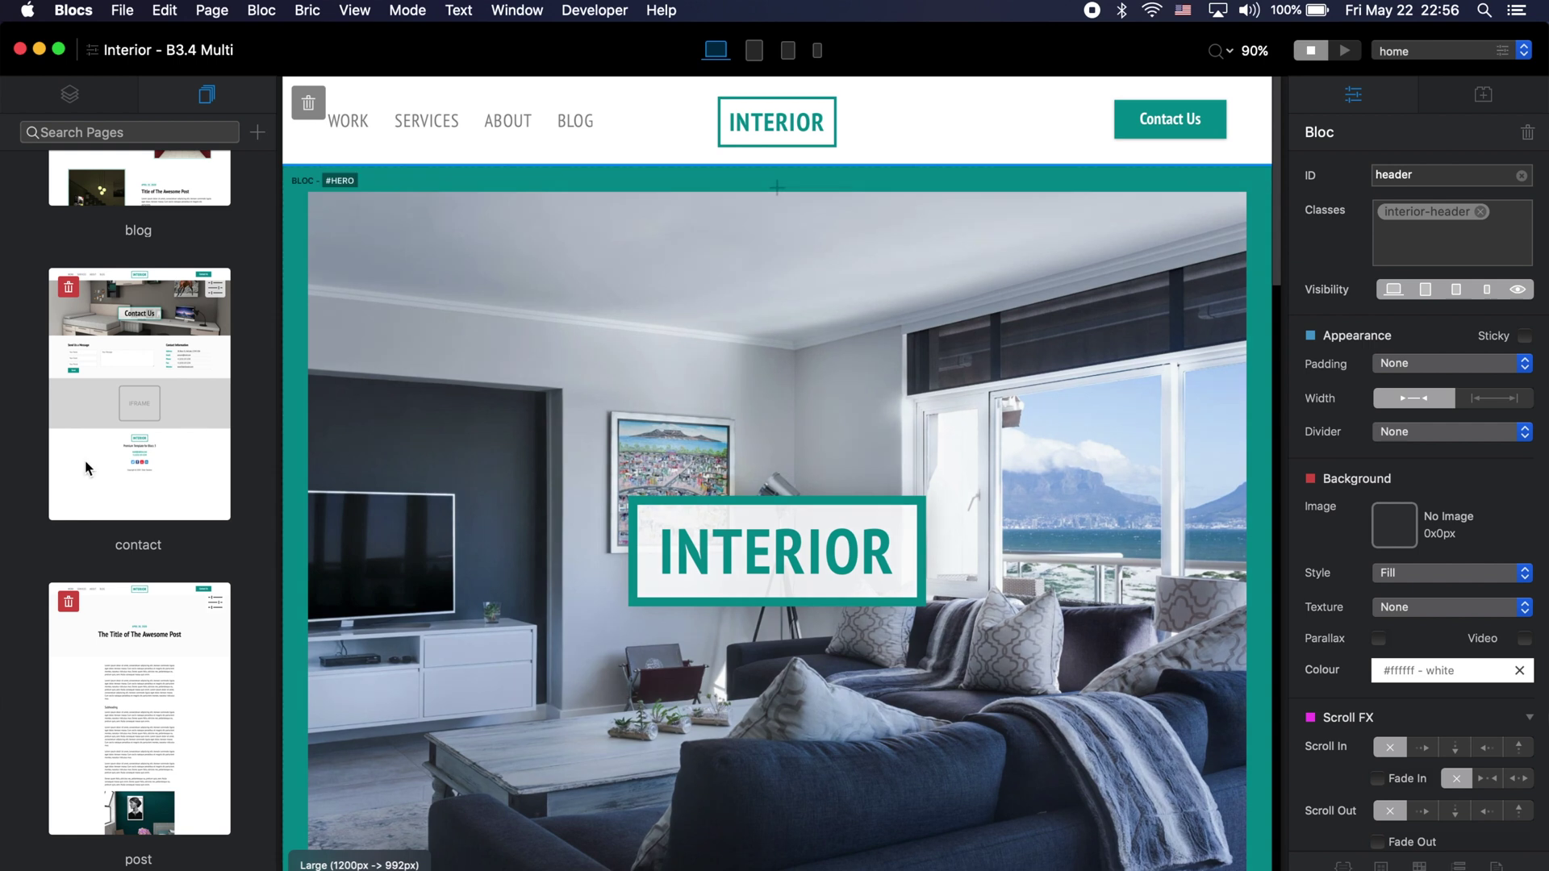
From the contact page, start a new page named new-contact
{"action": "left_click", "coordinate": [54, 463]}
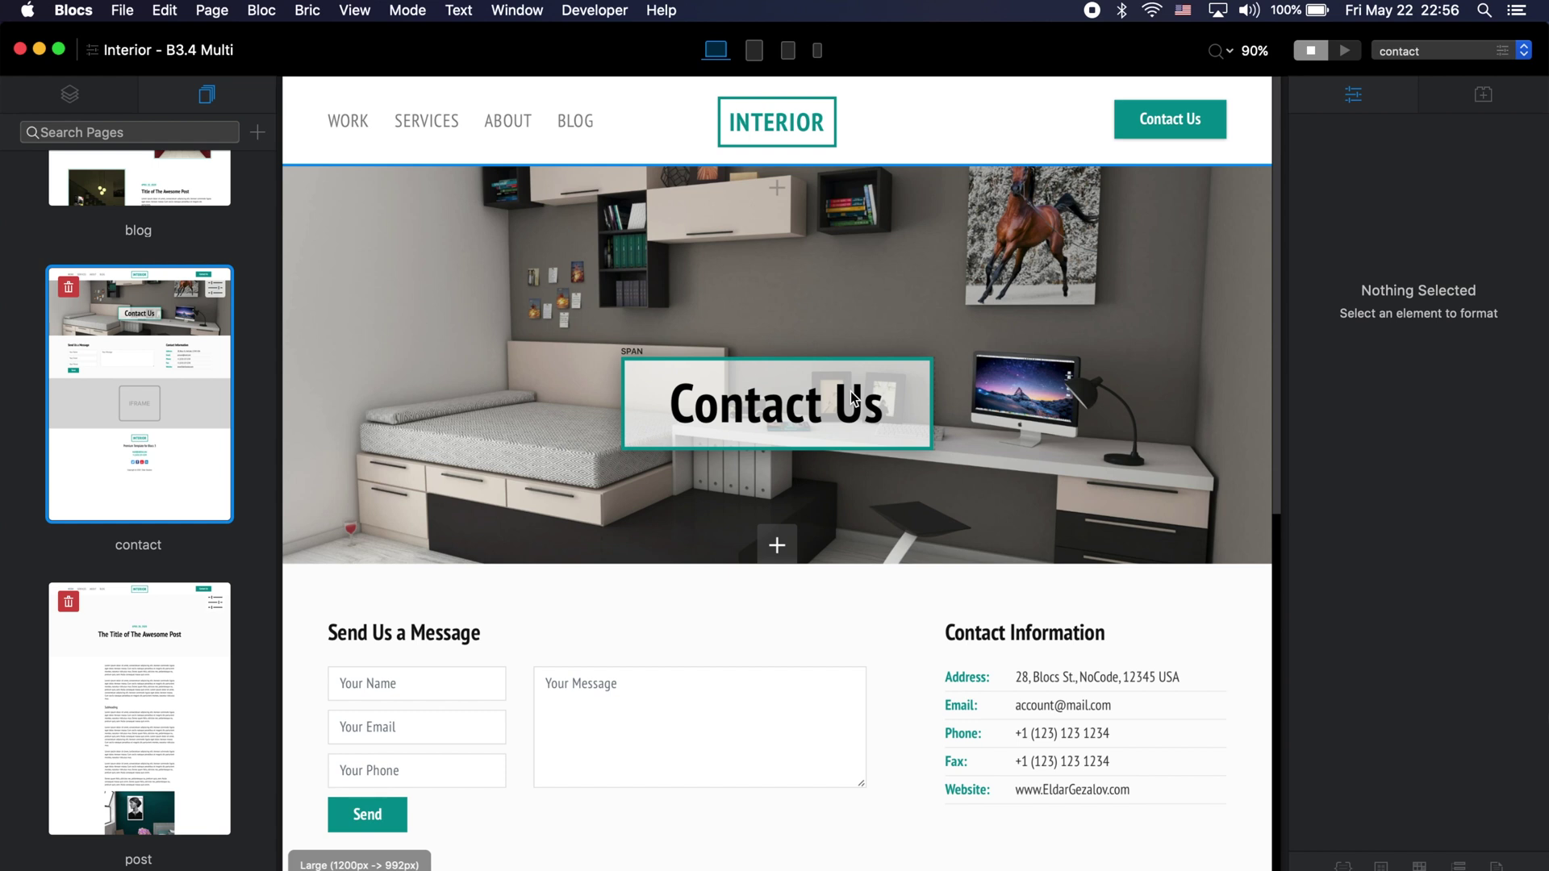
{"action": "left_click", "coordinate": [258, 134]}
{"action": "type", "text": "ndw"}
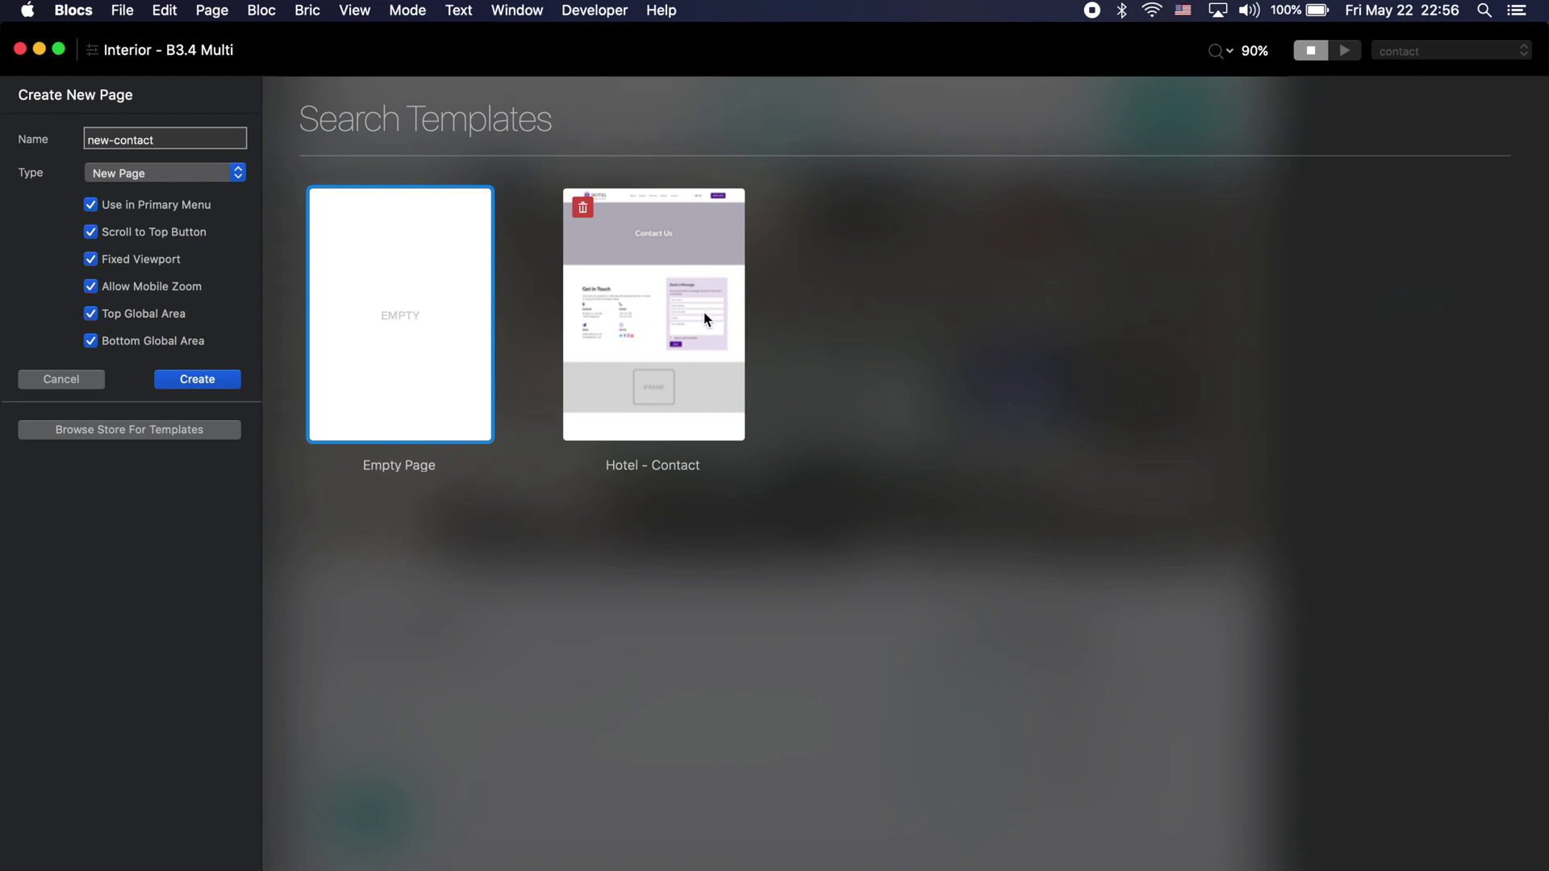
Choose the Hotel - Contact template and create the new-contact page
{"action": "left_click", "coordinate": [687, 282]}
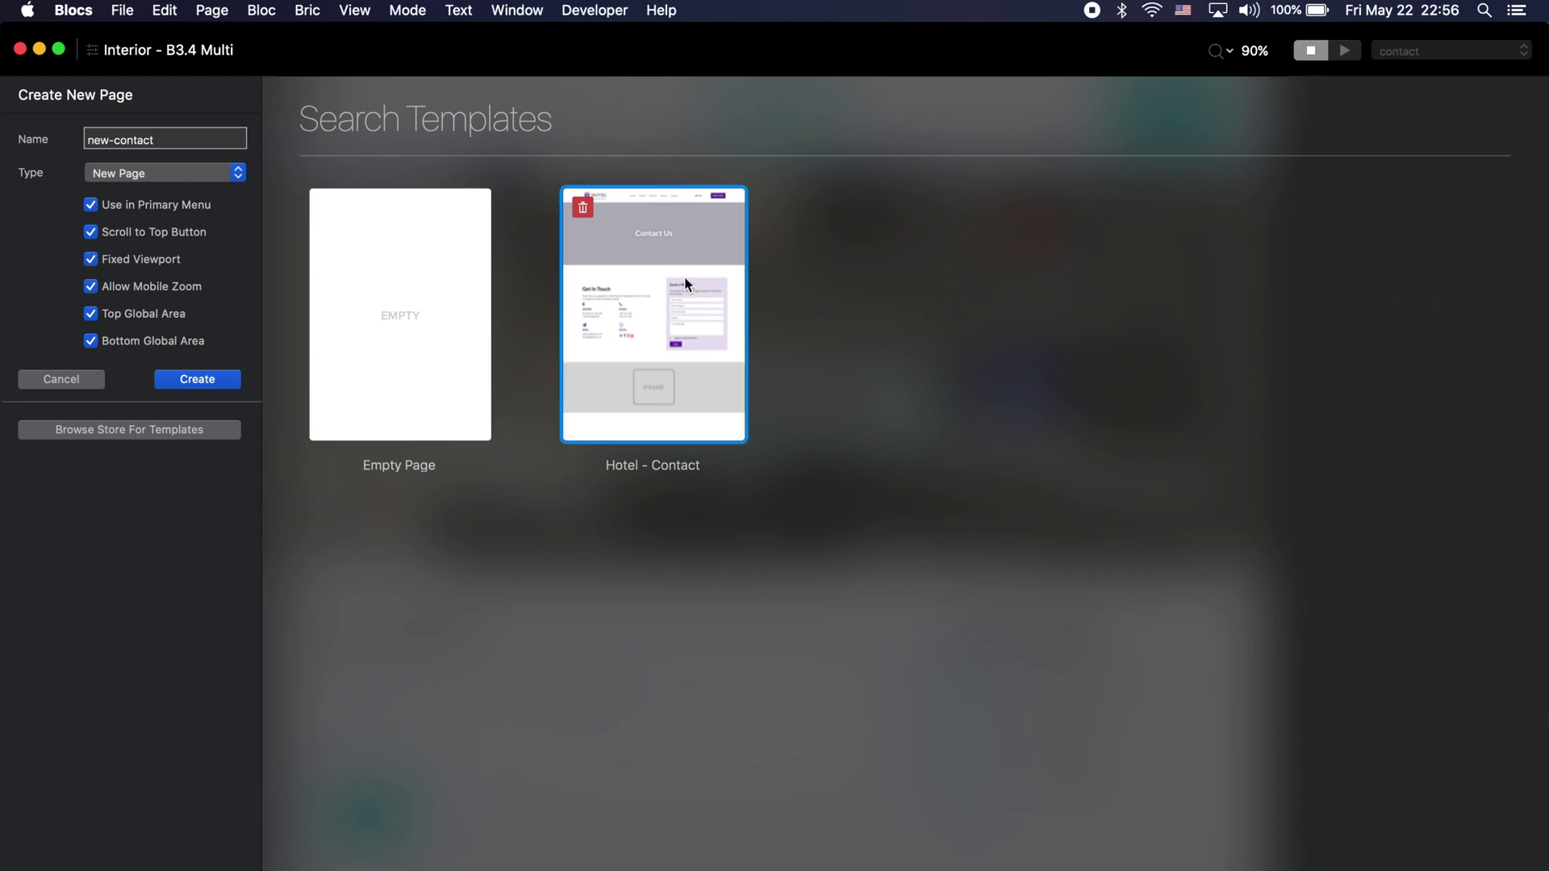
{"action": "left_click", "coordinate": [181, 380]}
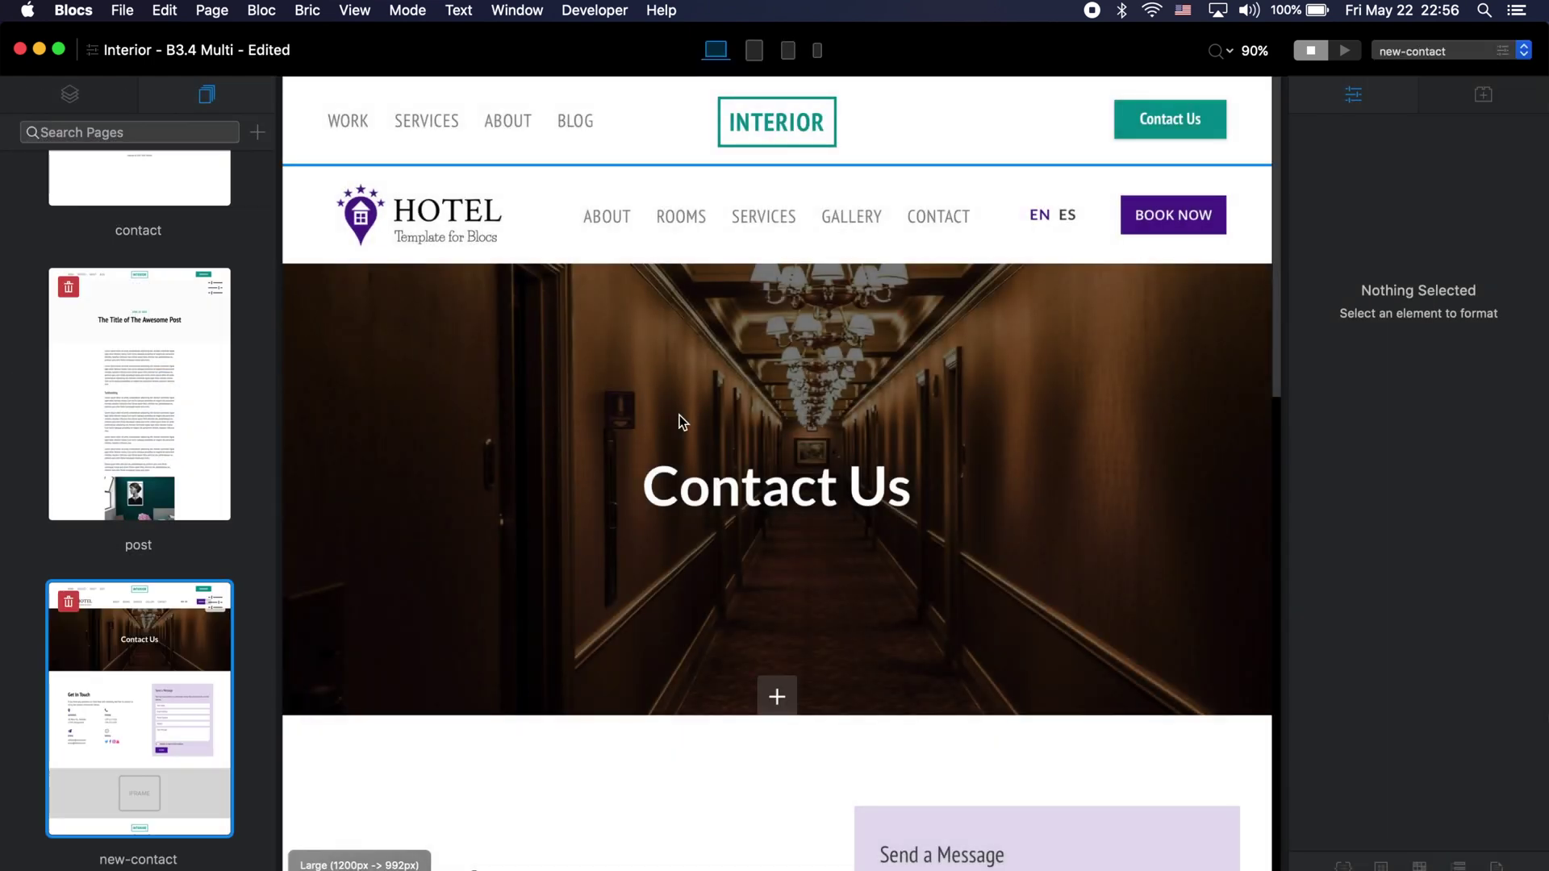
Review the finished new-contact page, then switch to the Interior project's post page
{"action": "scroll", "coordinate": [683, 423], "scroll_direction": "down", "scroll_amount": 3}
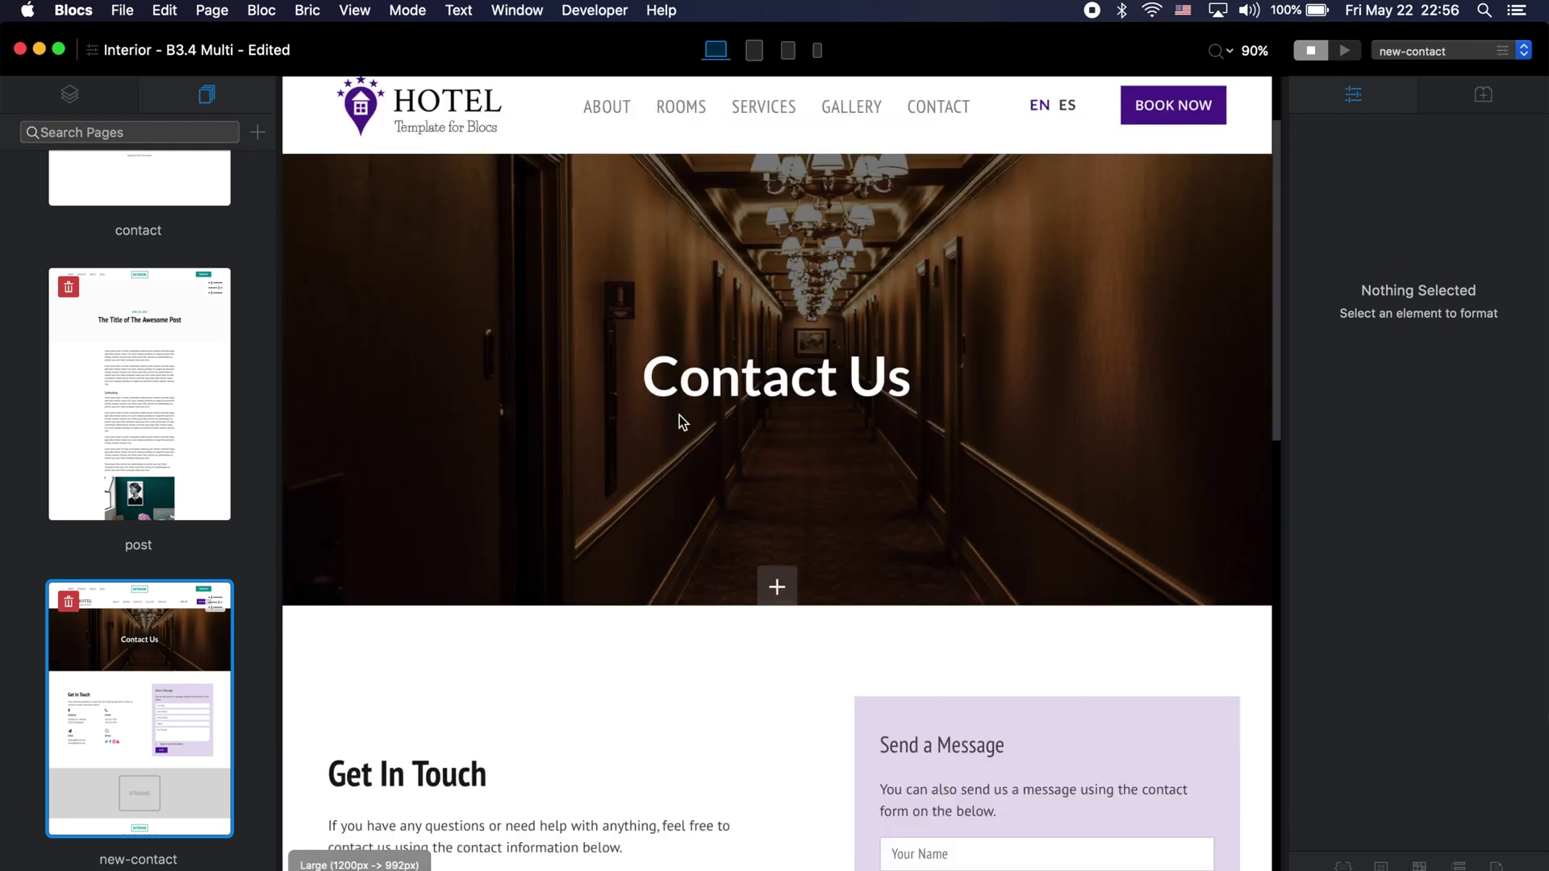
{"action": "scroll", "coordinate": [682, 421], "scroll_direction": "down", "scroll_amount": 15}
{"action": "scroll", "coordinate": [679, 420], "scroll_direction": "up", "scroll_amount": 20}
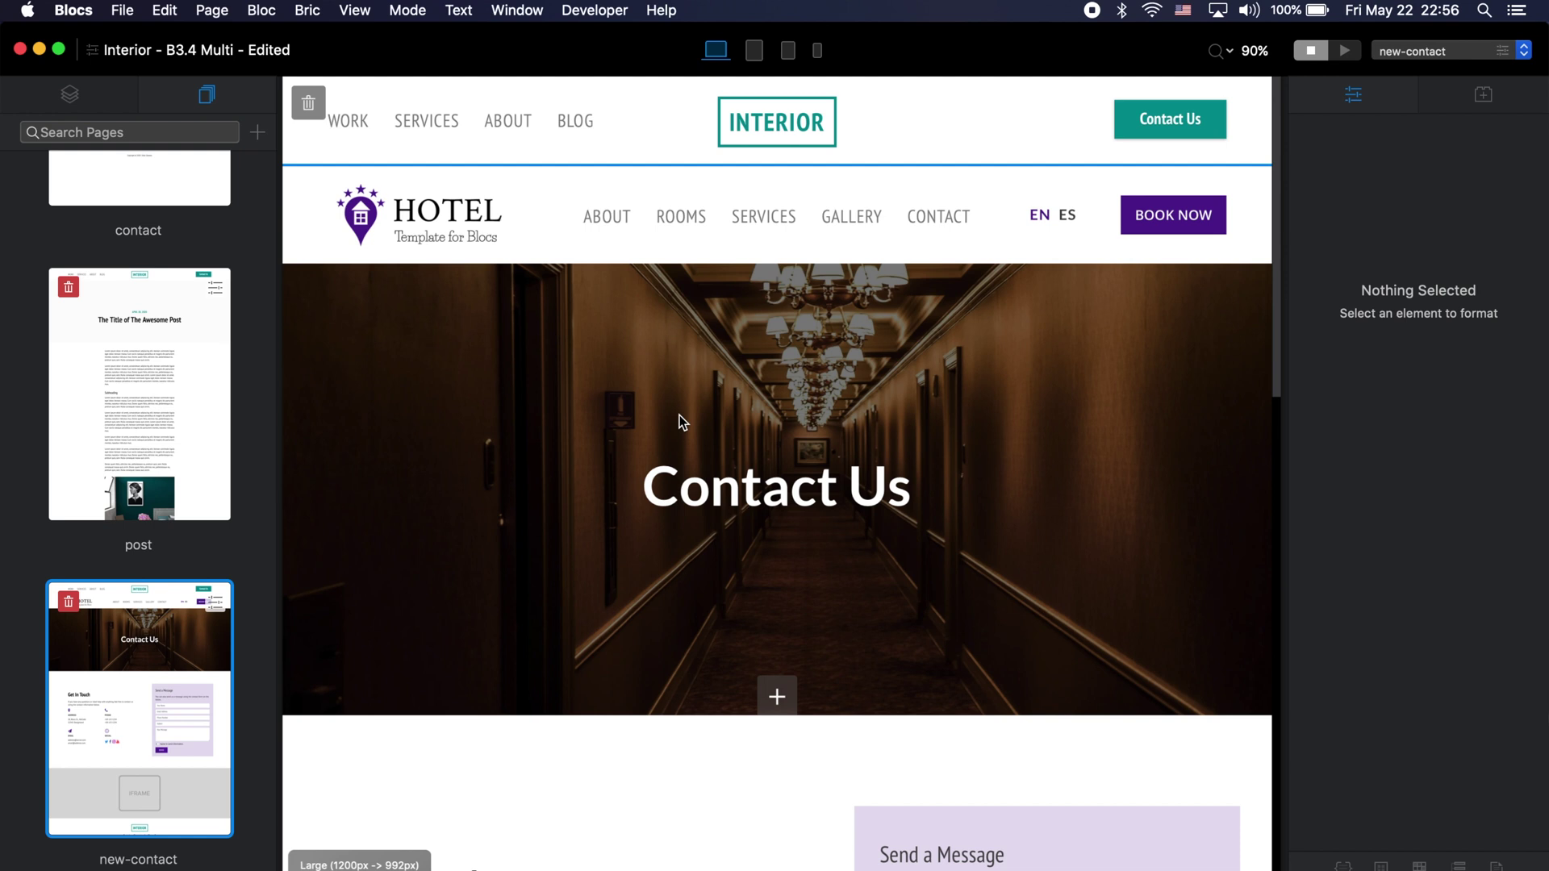
{"action": "scroll", "coordinate": [683, 421], "scroll_direction": "down", "scroll_amount": 7}
{"action": "scroll", "coordinate": [680, 420], "scroll_direction": "down", "scroll_amount": 12}
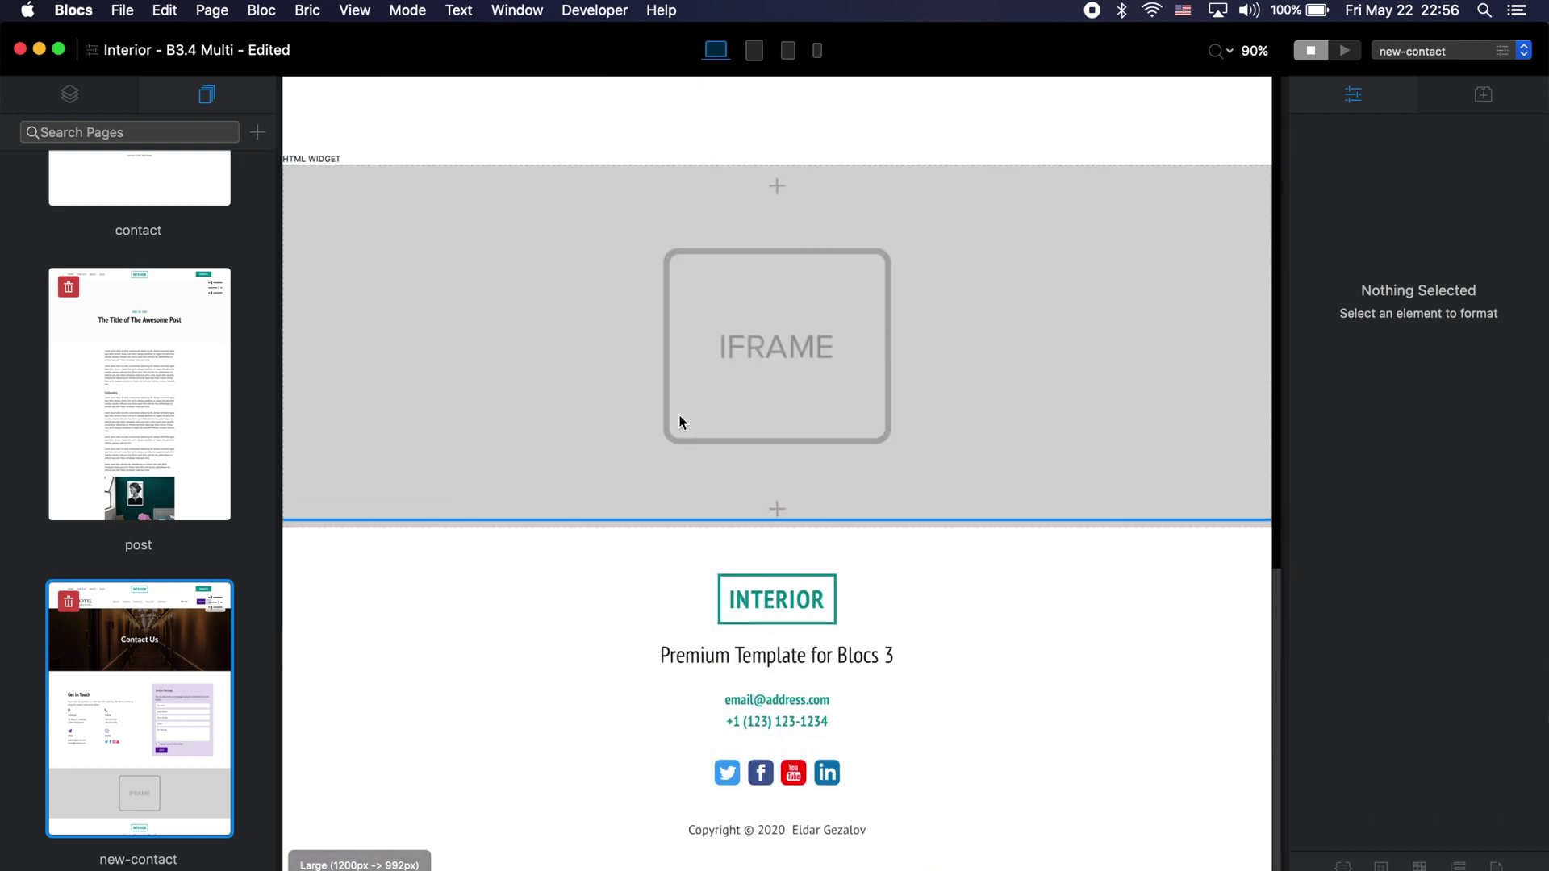
{"action": "scroll", "coordinate": [679, 421], "scroll_direction": "up", "scroll_amount": 20}
{"action": "left_click", "coordinate": [1457, 53]}
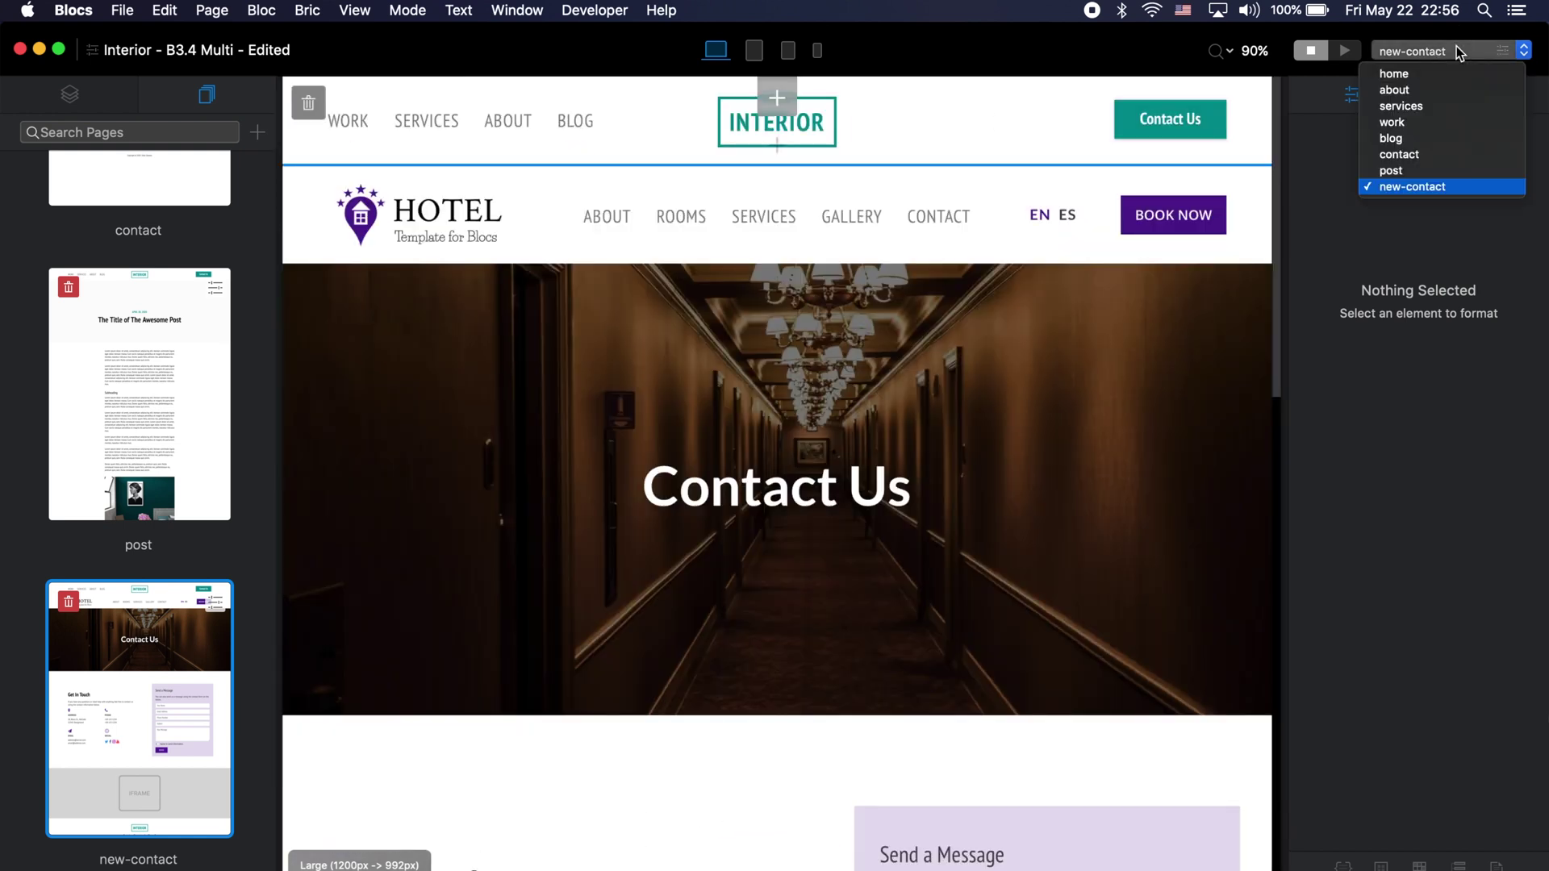
{"action": "left_click", "coordinate": [1433, 171]}
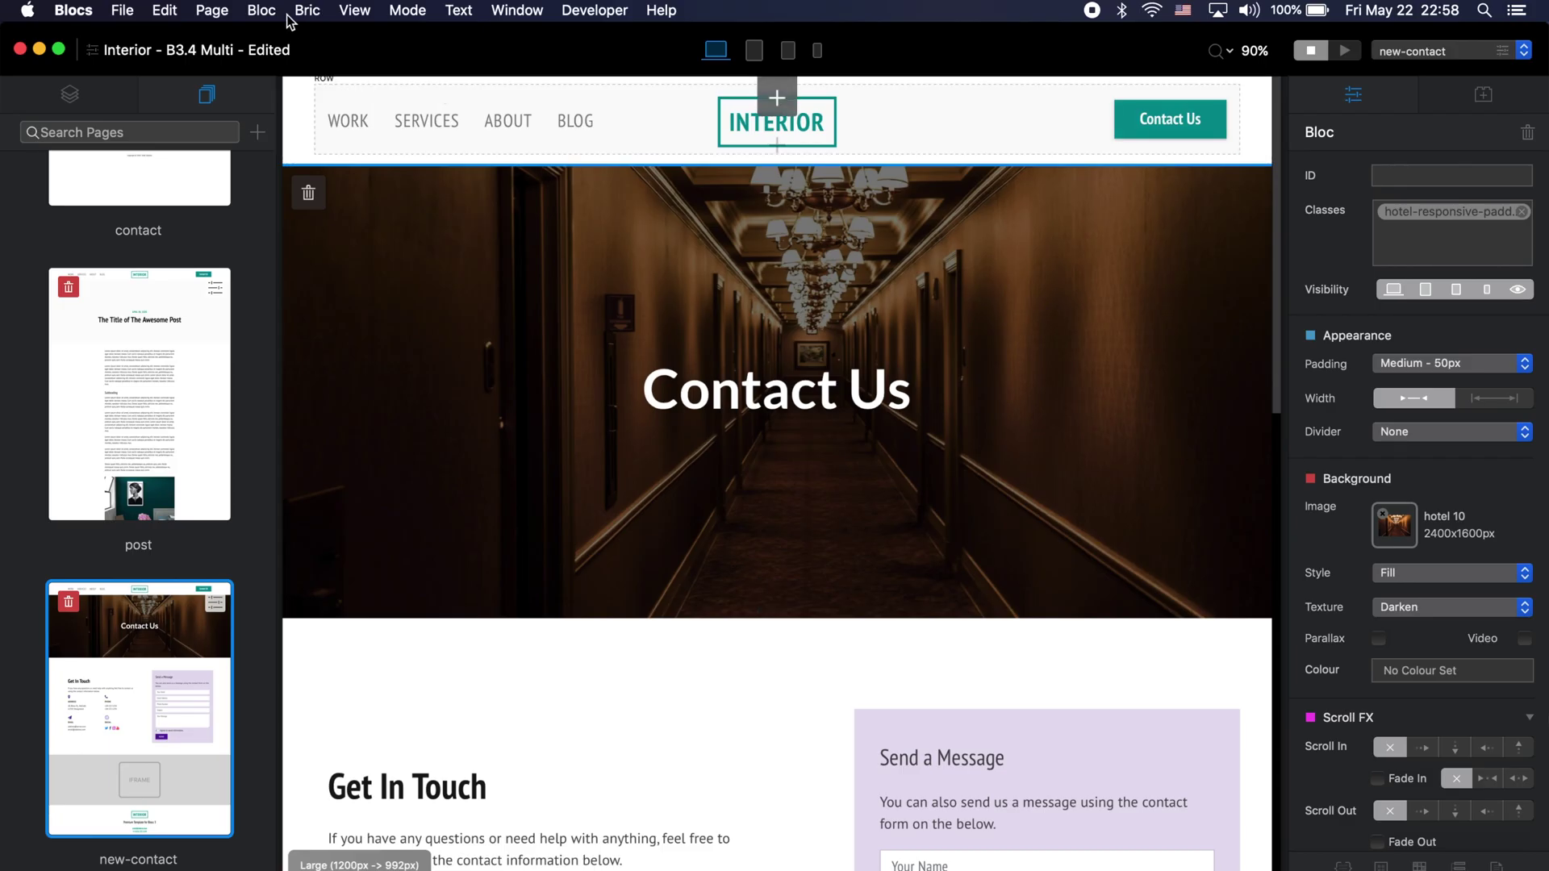
{"action": "left_click", "coordinate": [223, 11]}
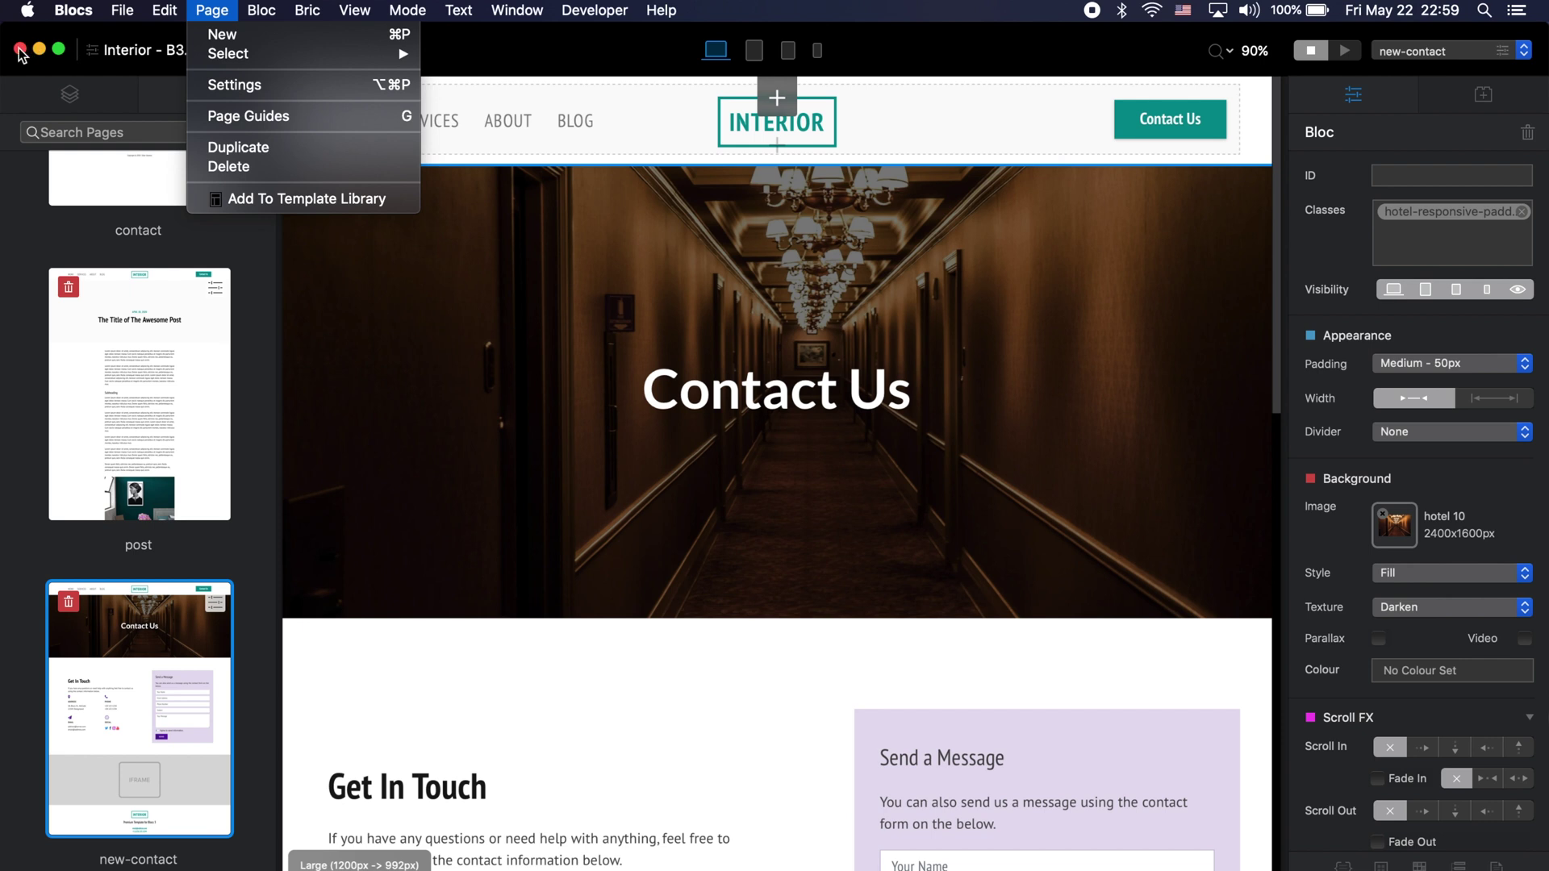
Close the Interior project without saving and start a new project from the empty-page template
{"action": "left_click", "coordinate": [20, 50]}
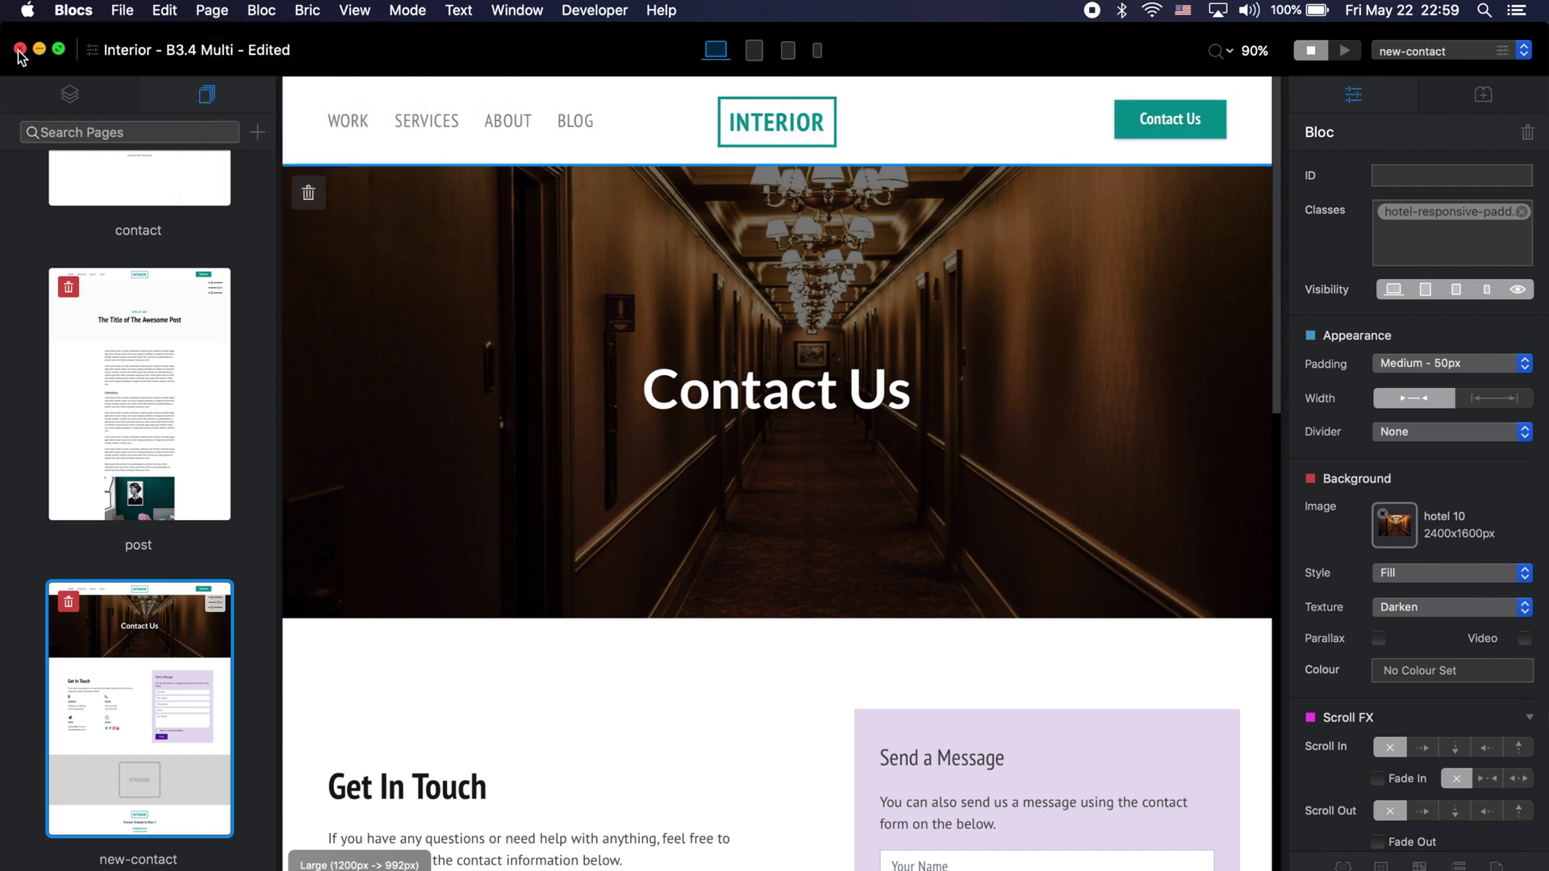
{"action": "left_click", "coordinate": [20, 50]}
{"action": "left_click", "coordinate": [694, 323]}
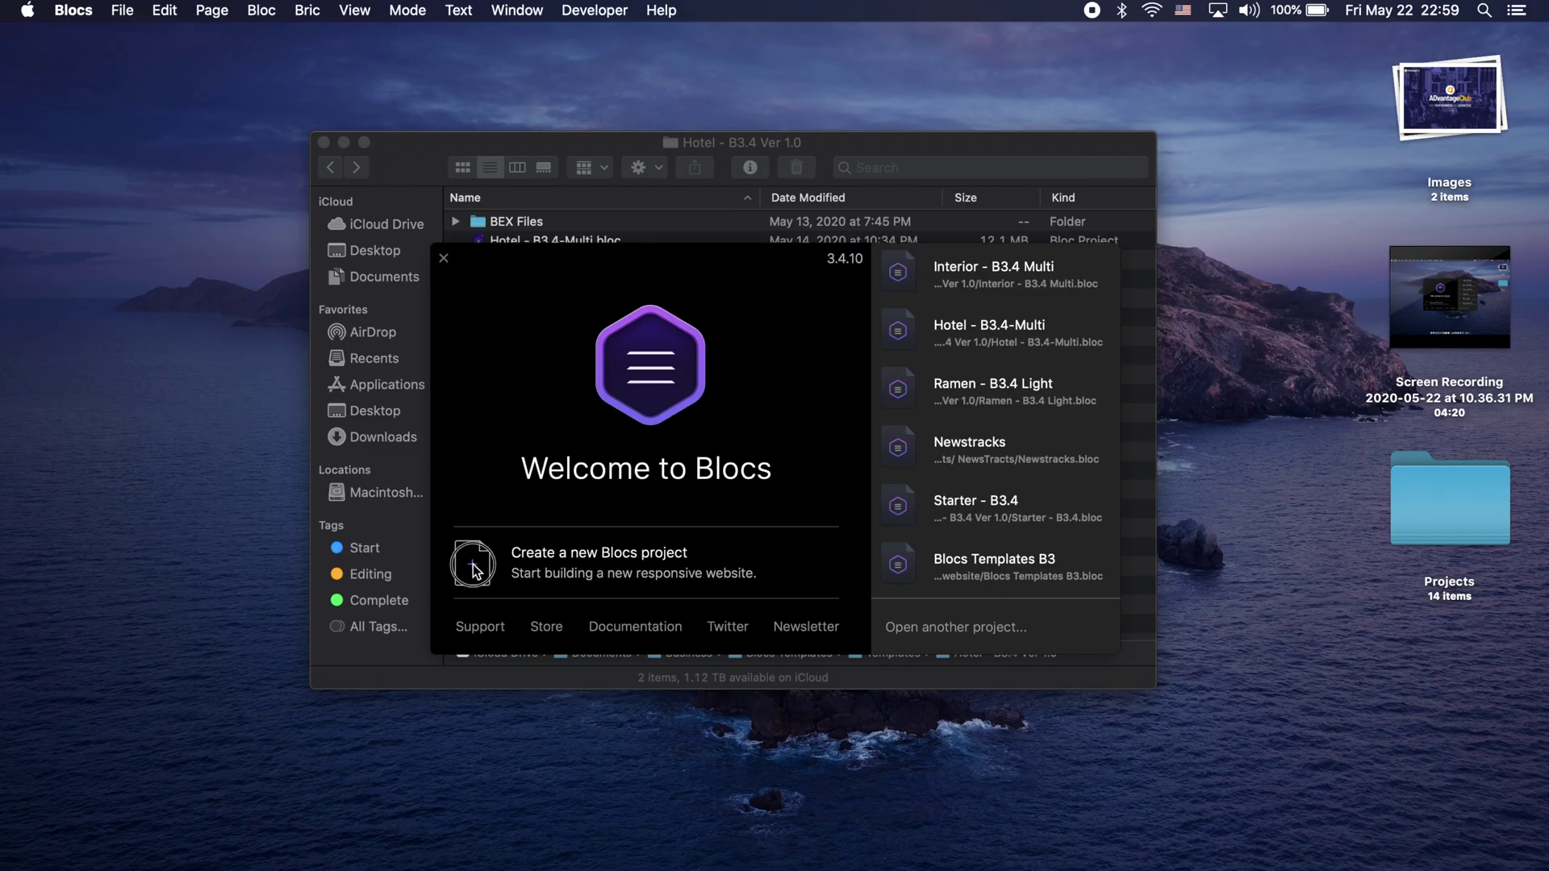
{"action": "left_click", "coordinate": [475, 565]}
{"action": "key", "text": "Return"}
Add a Navigation Menu Right bloc and a Header 1 Article bloc to the blank page
{"action": "left_click", "coordinate": [781, 496]}
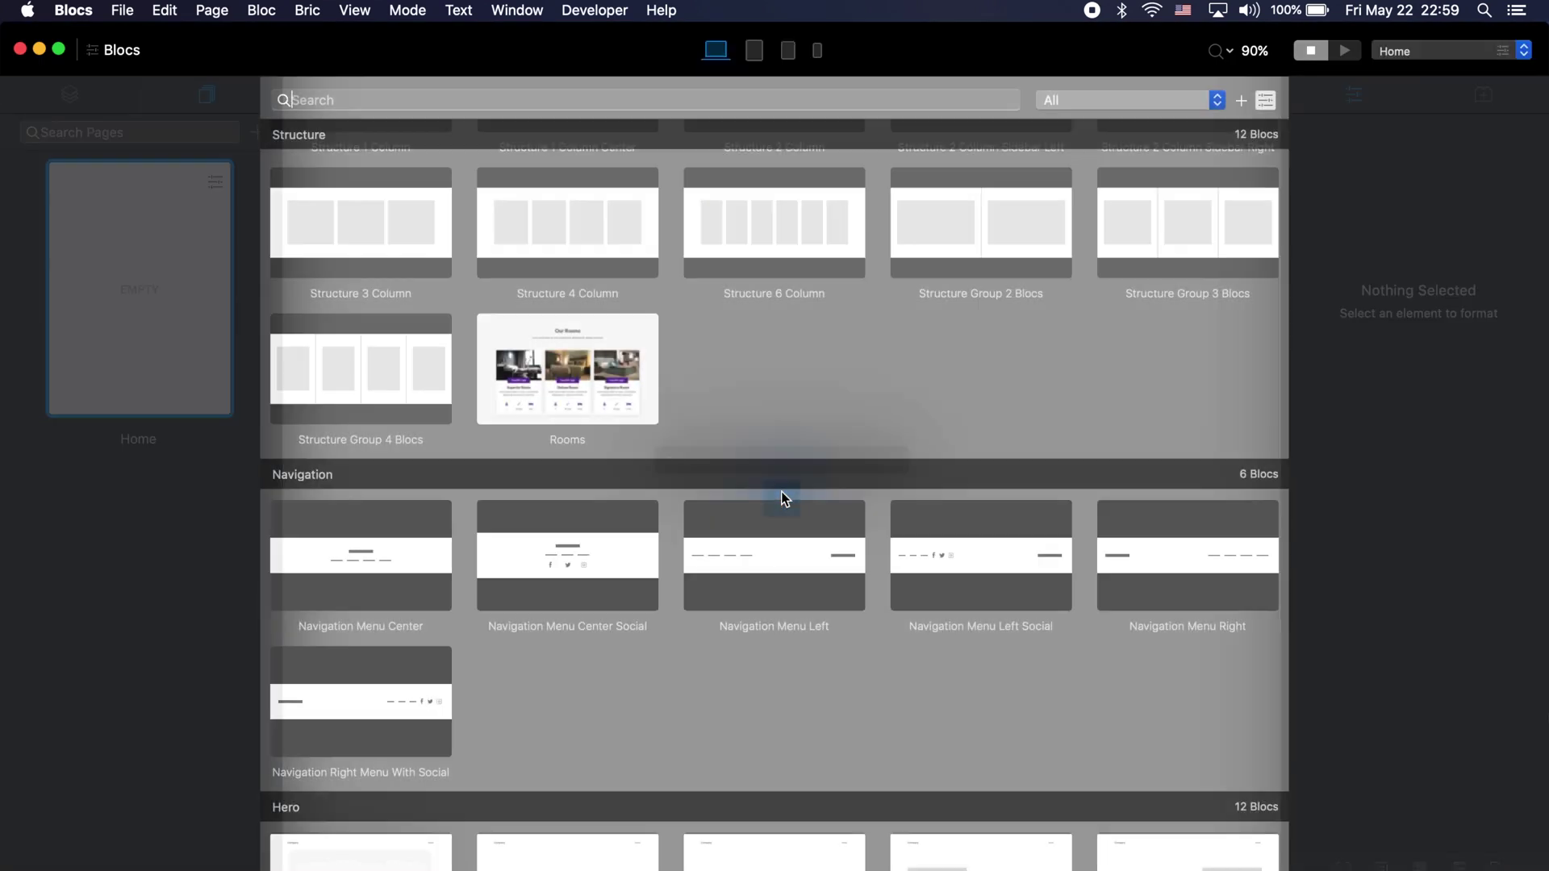
{"action": "left_click", "coordinate": [1191, 544]}
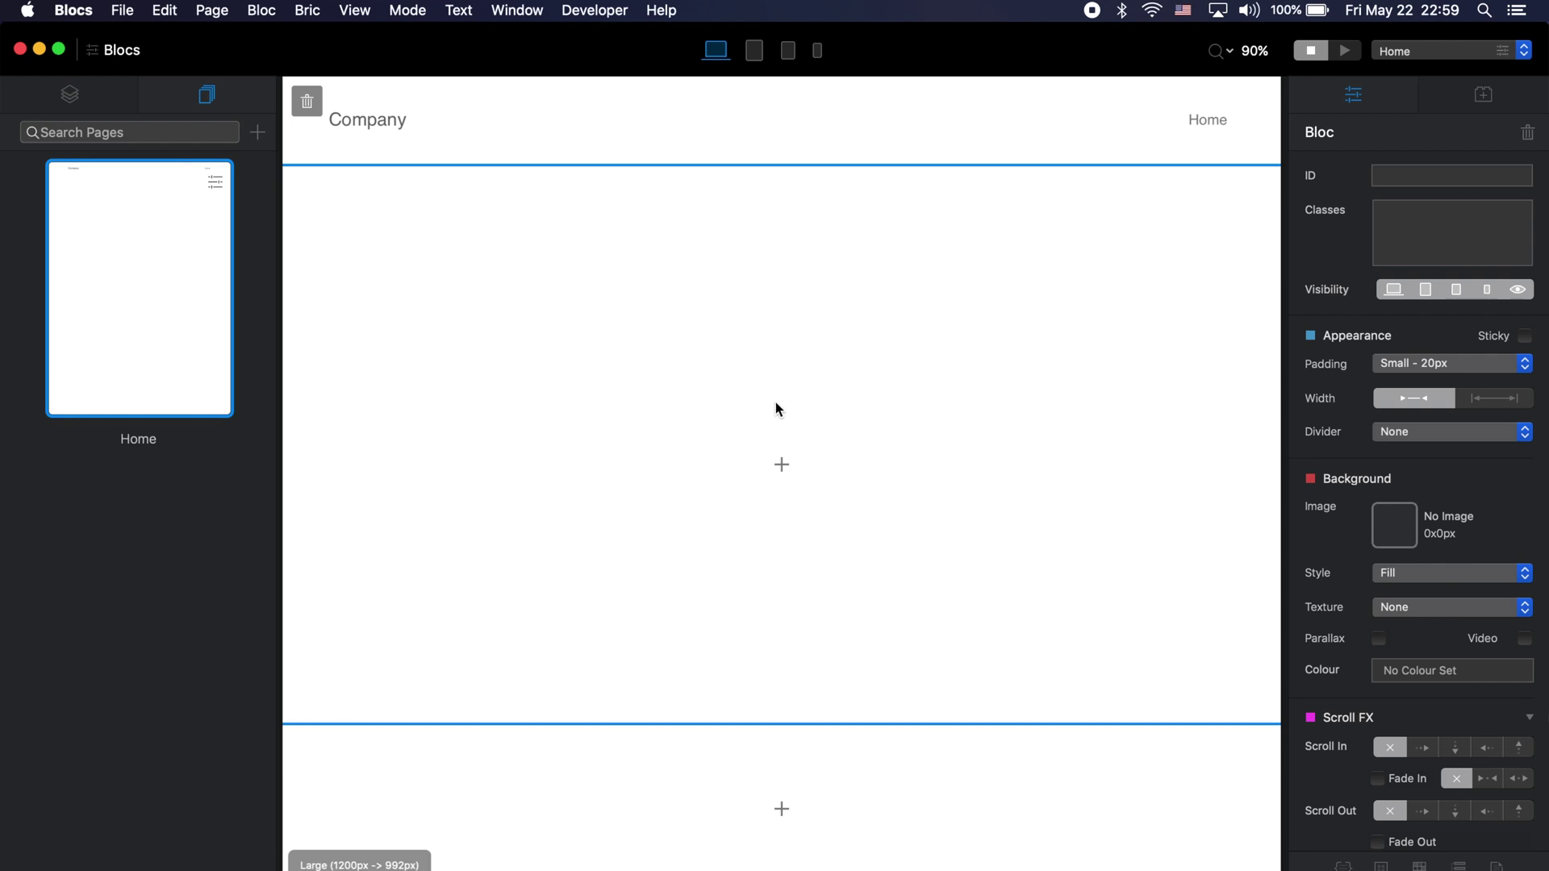
{"action": "left_click", "coordinate": [784, 465]}
{"action": "scroll", "coordinate": [826, 447], "scroll_direction": "down", "scroll_amount": 5}
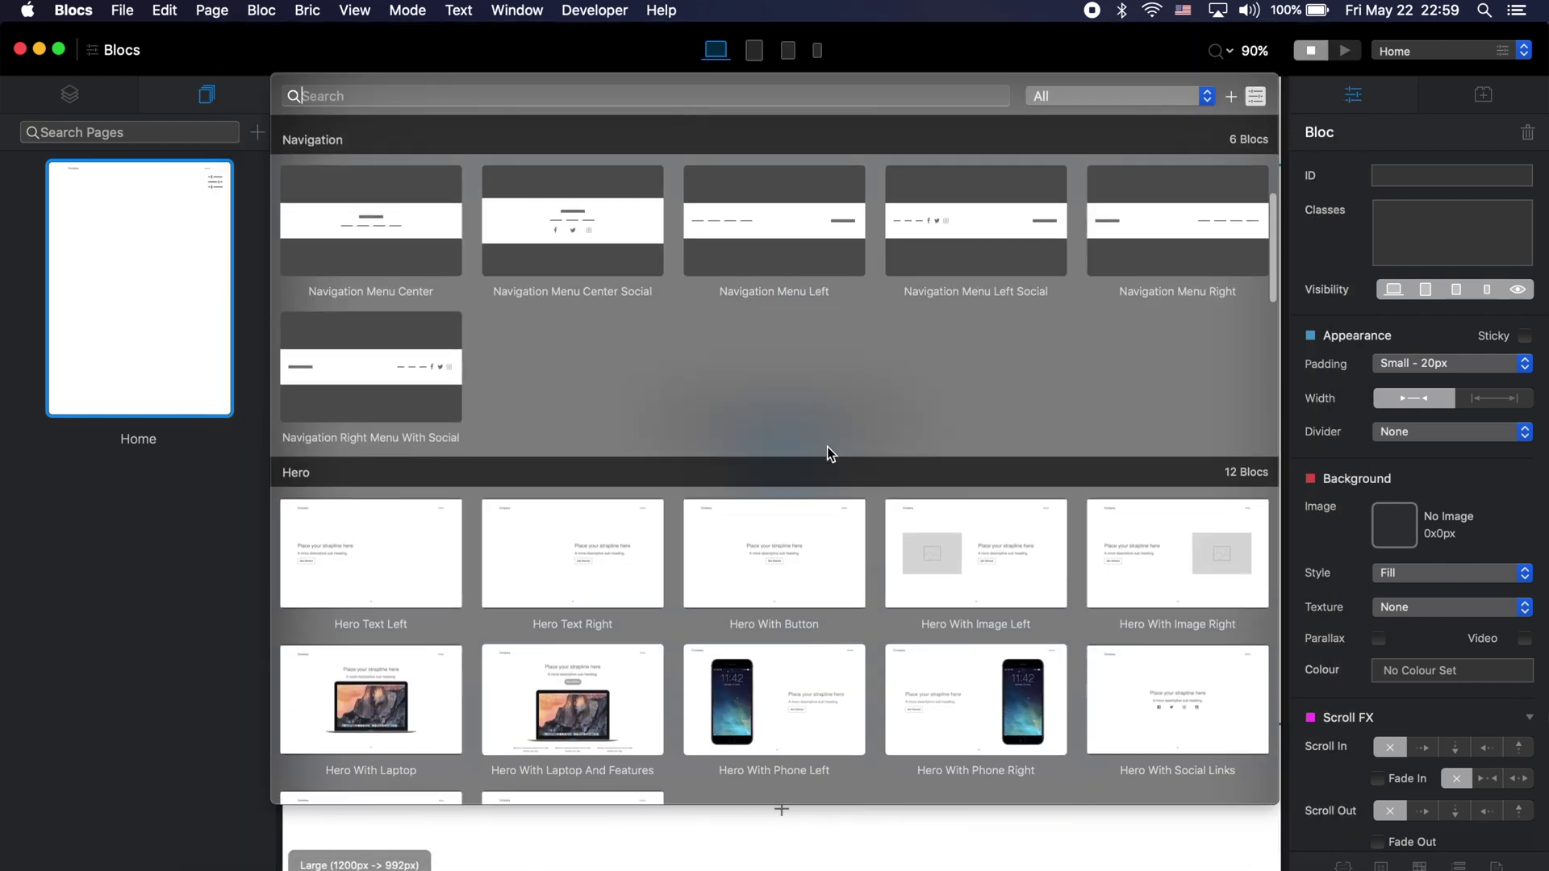
{"action": "scroll", "coordinate": [826, 447], "scroll_direction": "down", "scroll_amount": 10}
{"action": "left_click", "coordinate": [426, 454]}
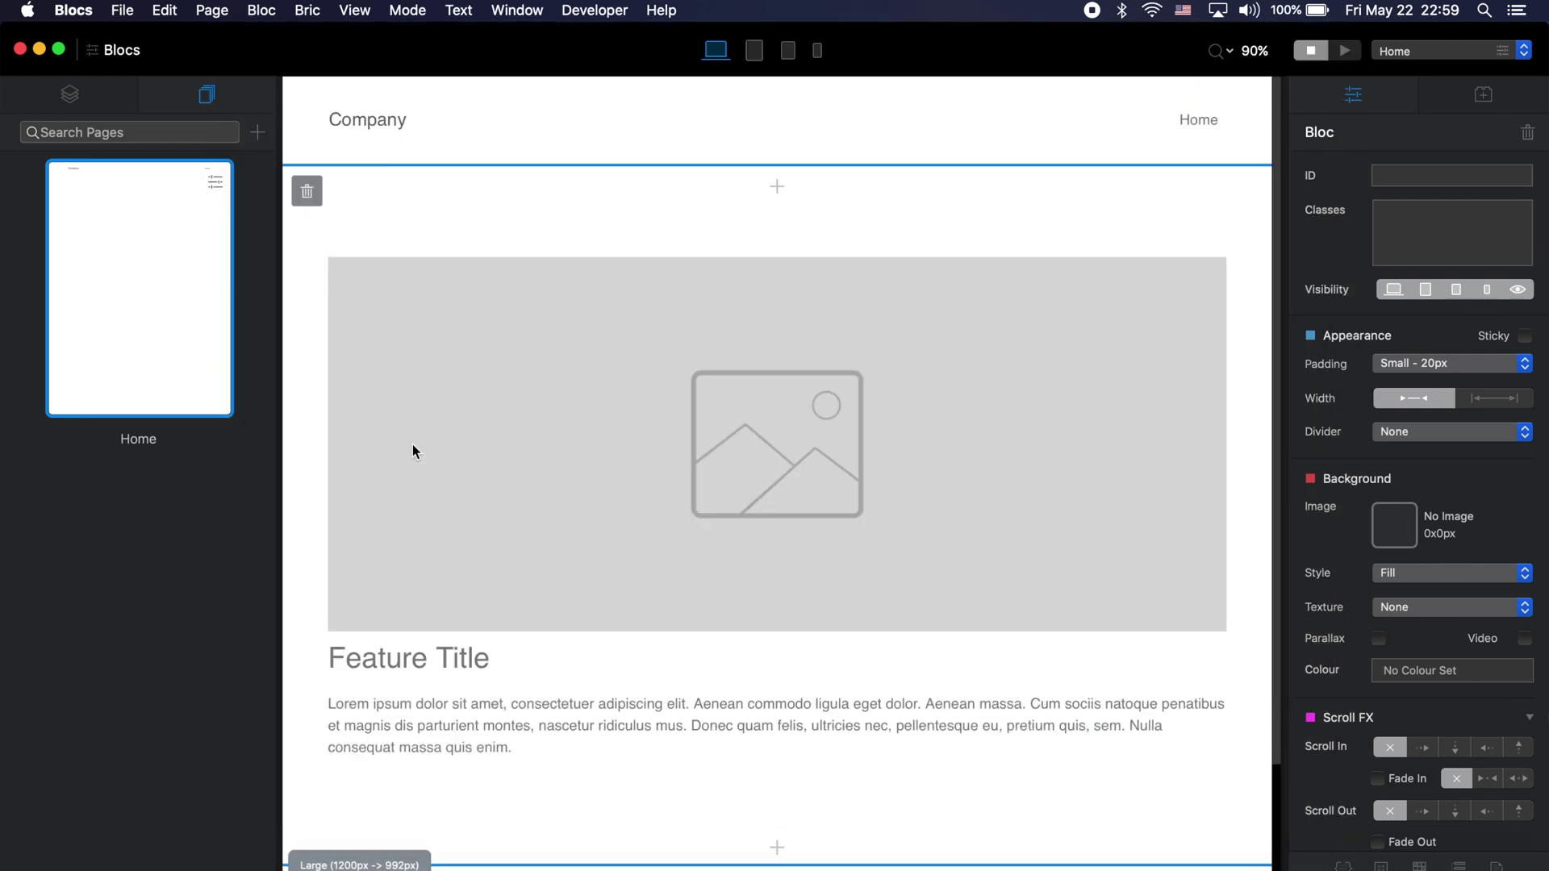
Insert a Structure 1 Column bloc directly under the navigation bar
{"action": "left_click", "coordinate": [781, 194]}
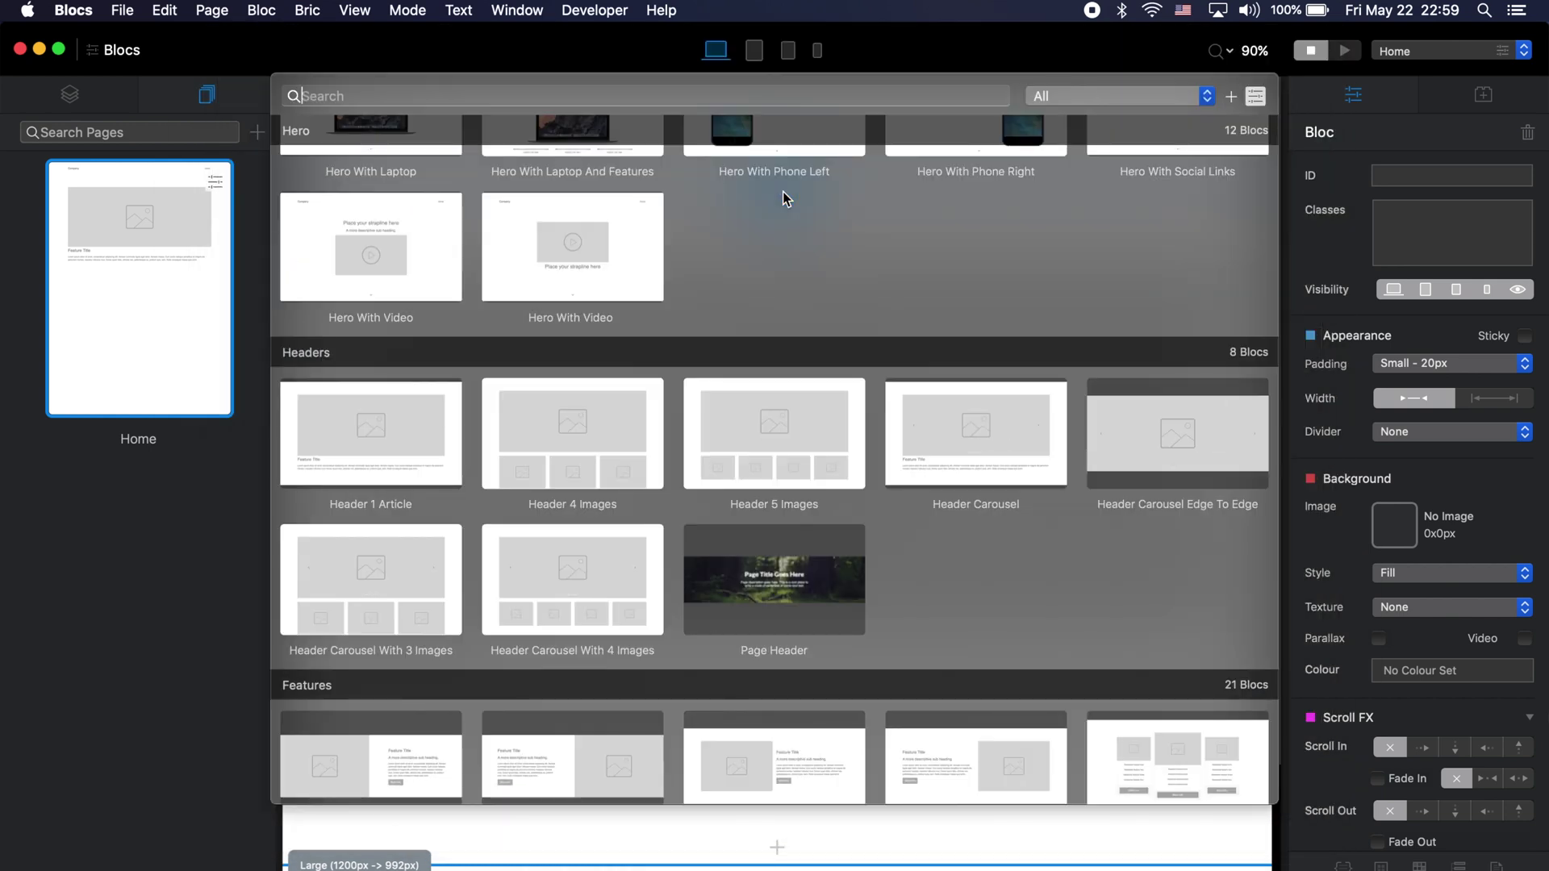
{"action": "scroll", "coordinate": [783, 191], "scroll_direction": "up", "scroll_amount": 12}
{"action": "left_click", "coordinate": [355, 188]}
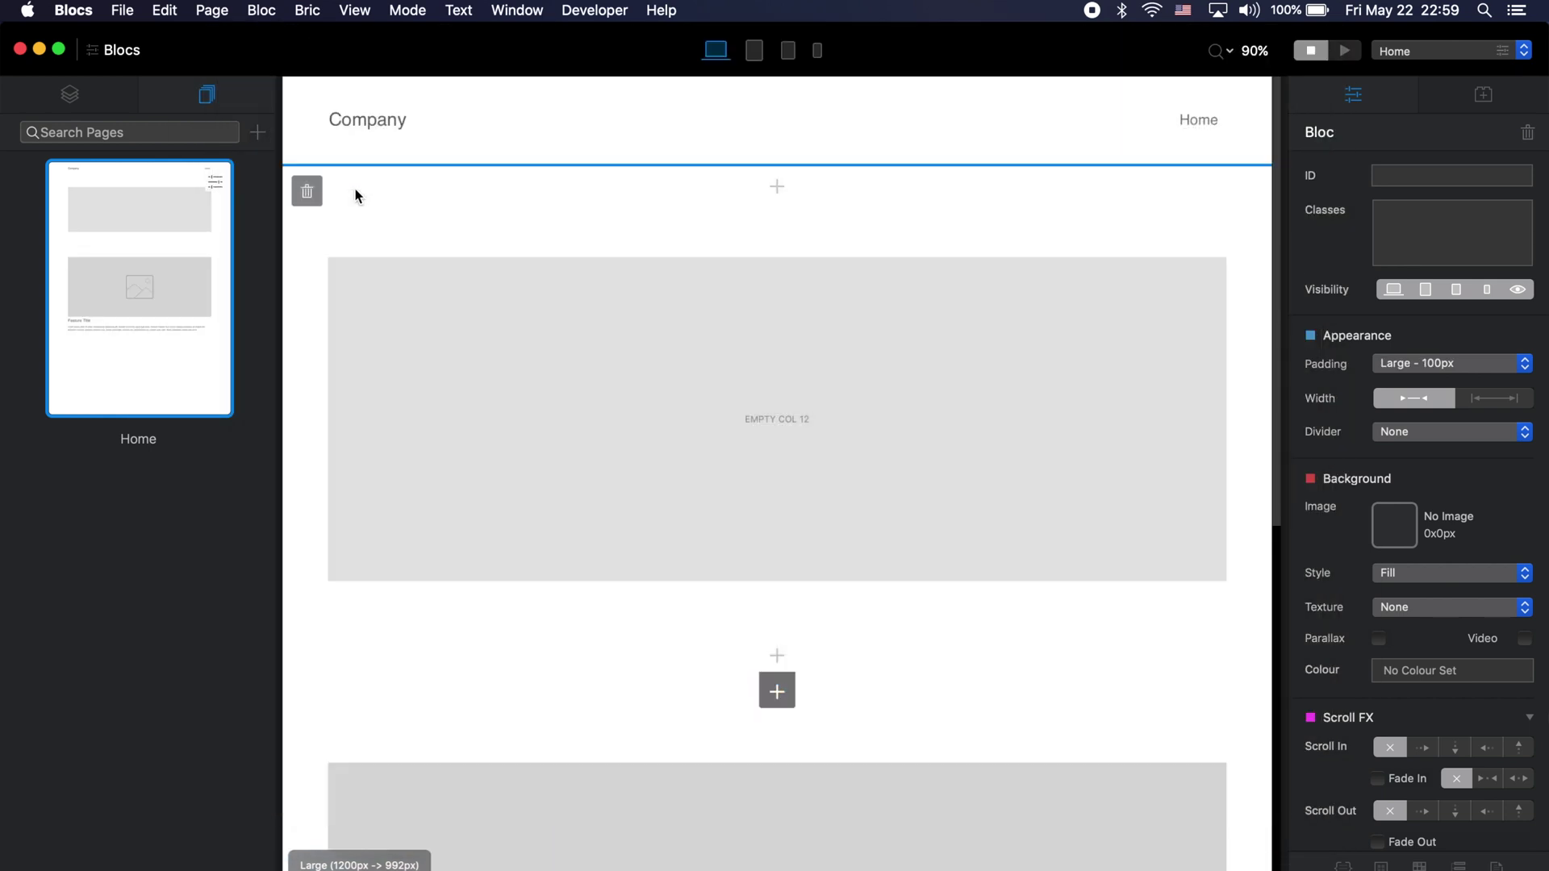
Give the new bloc XL 150px padding and the forest photo as its background
{"action": "left_click", "coordinate": [1428, 363]}
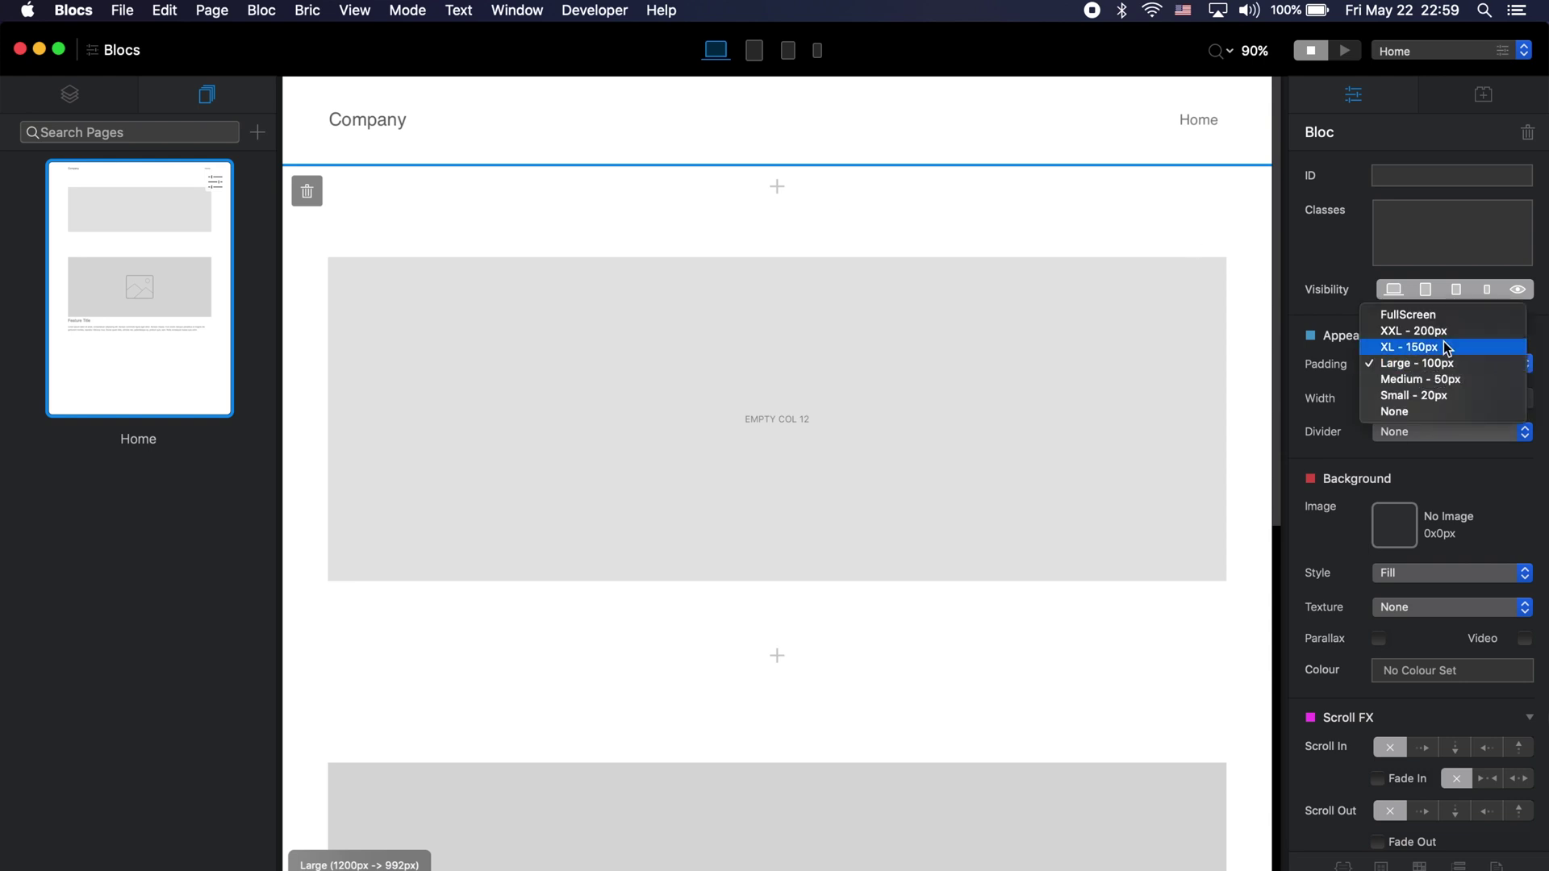
{"action": "left_click", "coordinate": [1424, 345]}
{"action": "key", "text": "super+shift+a"}
{"action": "scroll", "coordinate": [1101, 557], "scroll_direction": "down", "scroll_amount": 5}
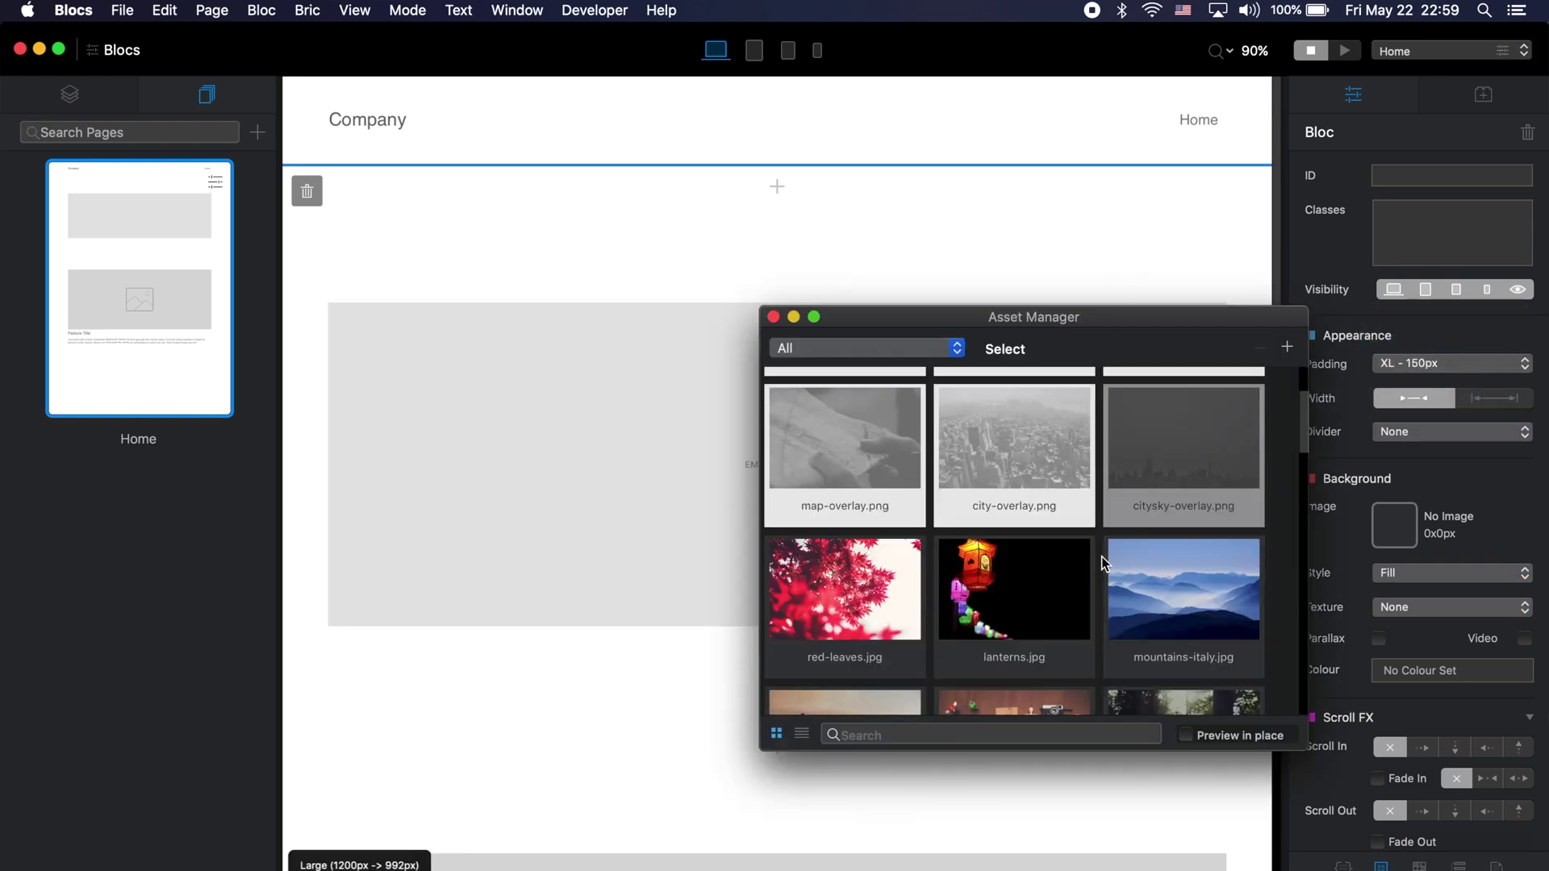
{"action": "left_click", "coordinate": [1174, 659]}
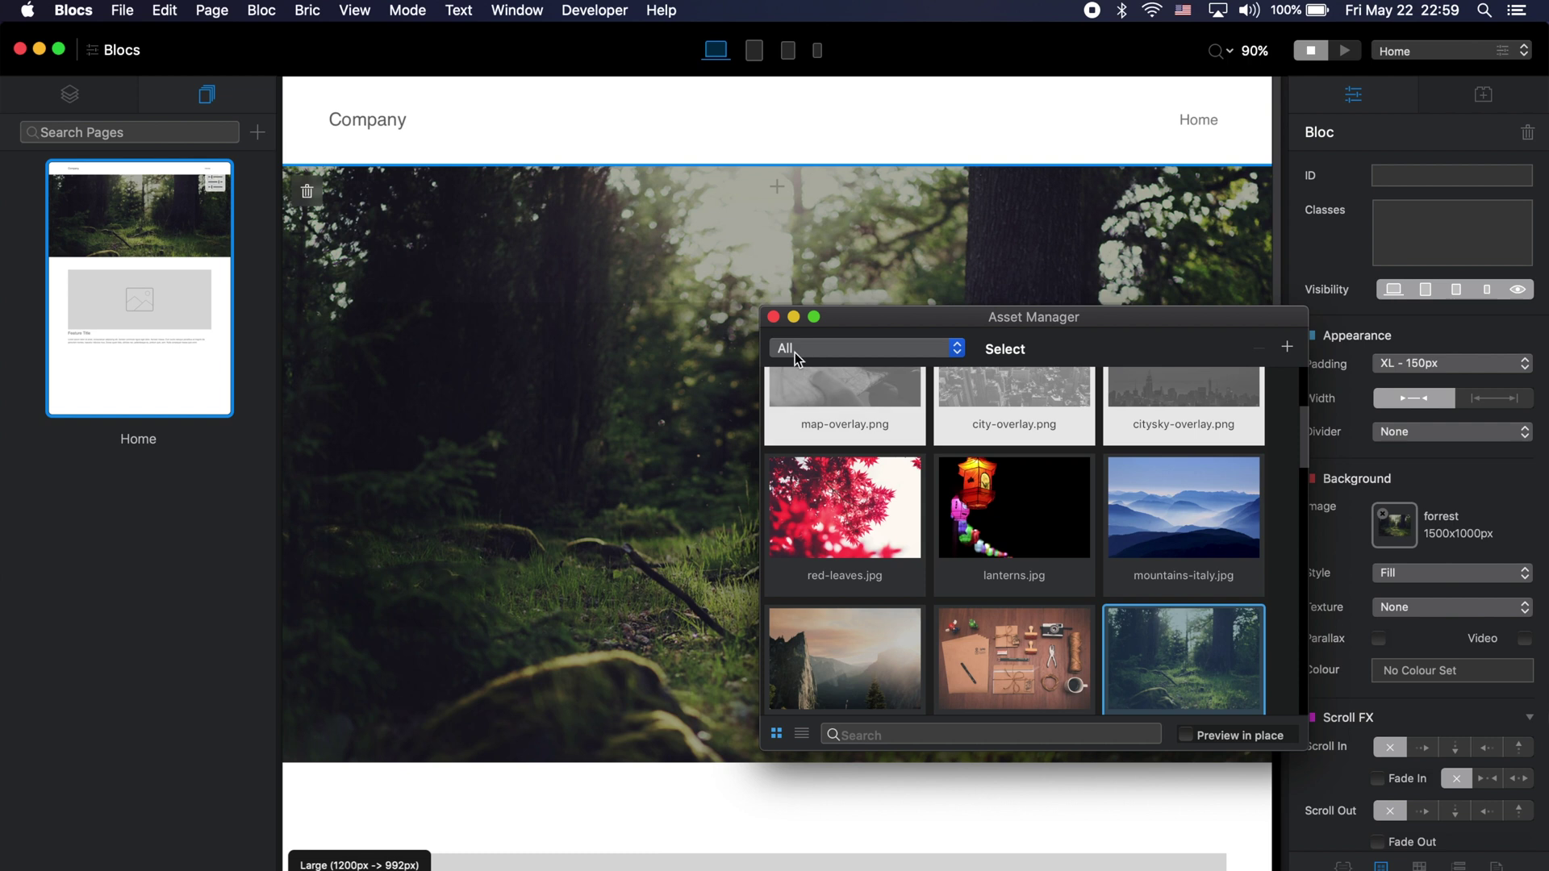
{"action": "left_click", "coordinate": [775, 316]}
Add a Heading One reading 'Page Title' to the bloc's column
{"action": "left_click", "coordinate": [786, 446]}
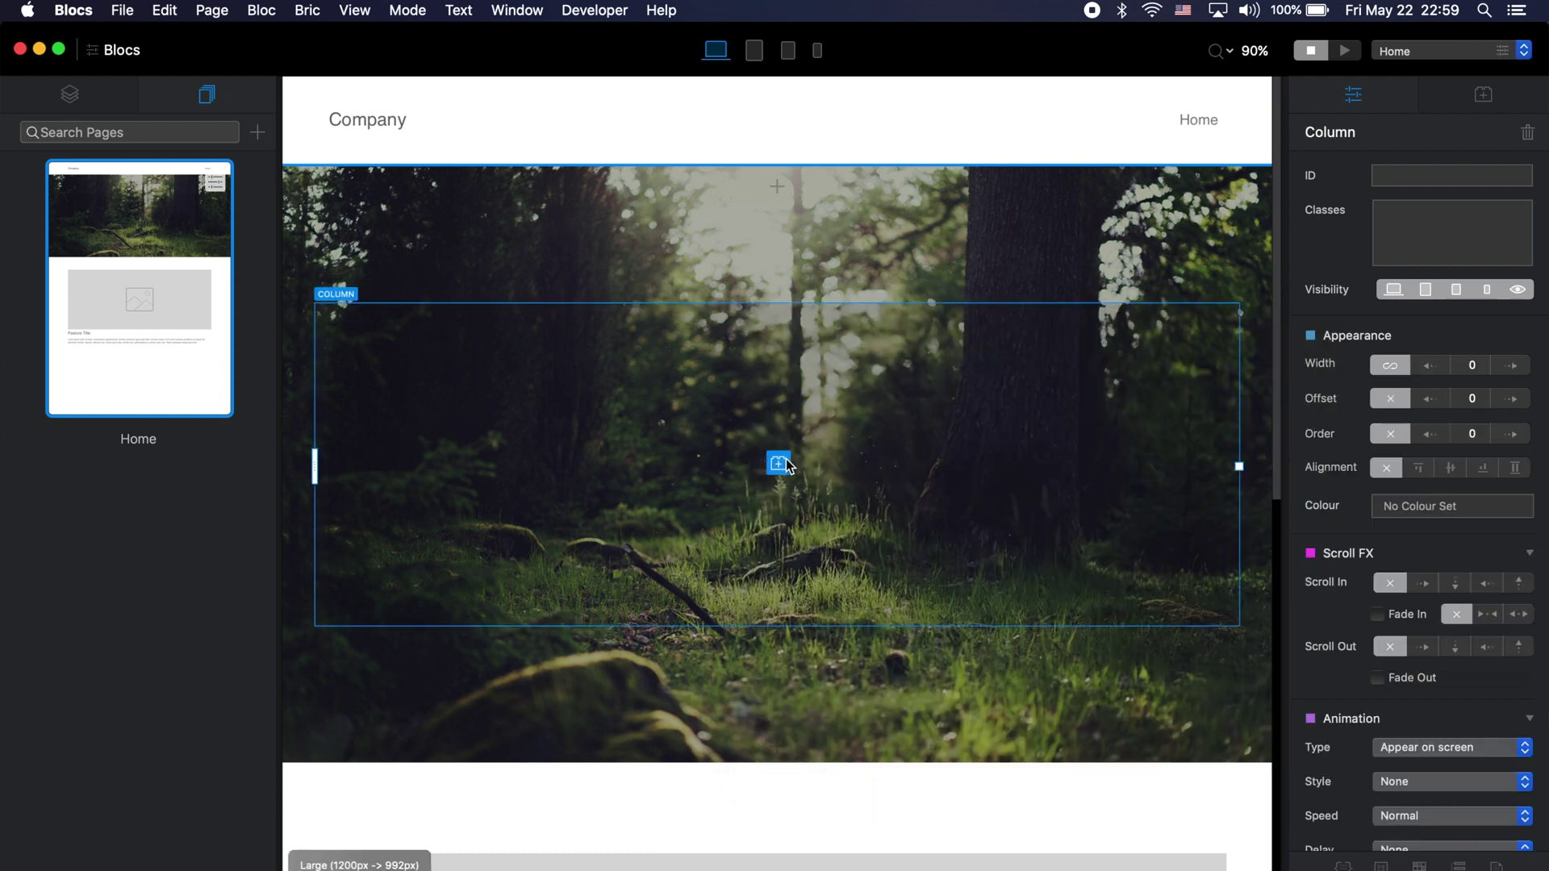
{"action": "left_click", "coordinate": [778, 464]}
{"action": "left_click", "coordinate": [849, 295]}
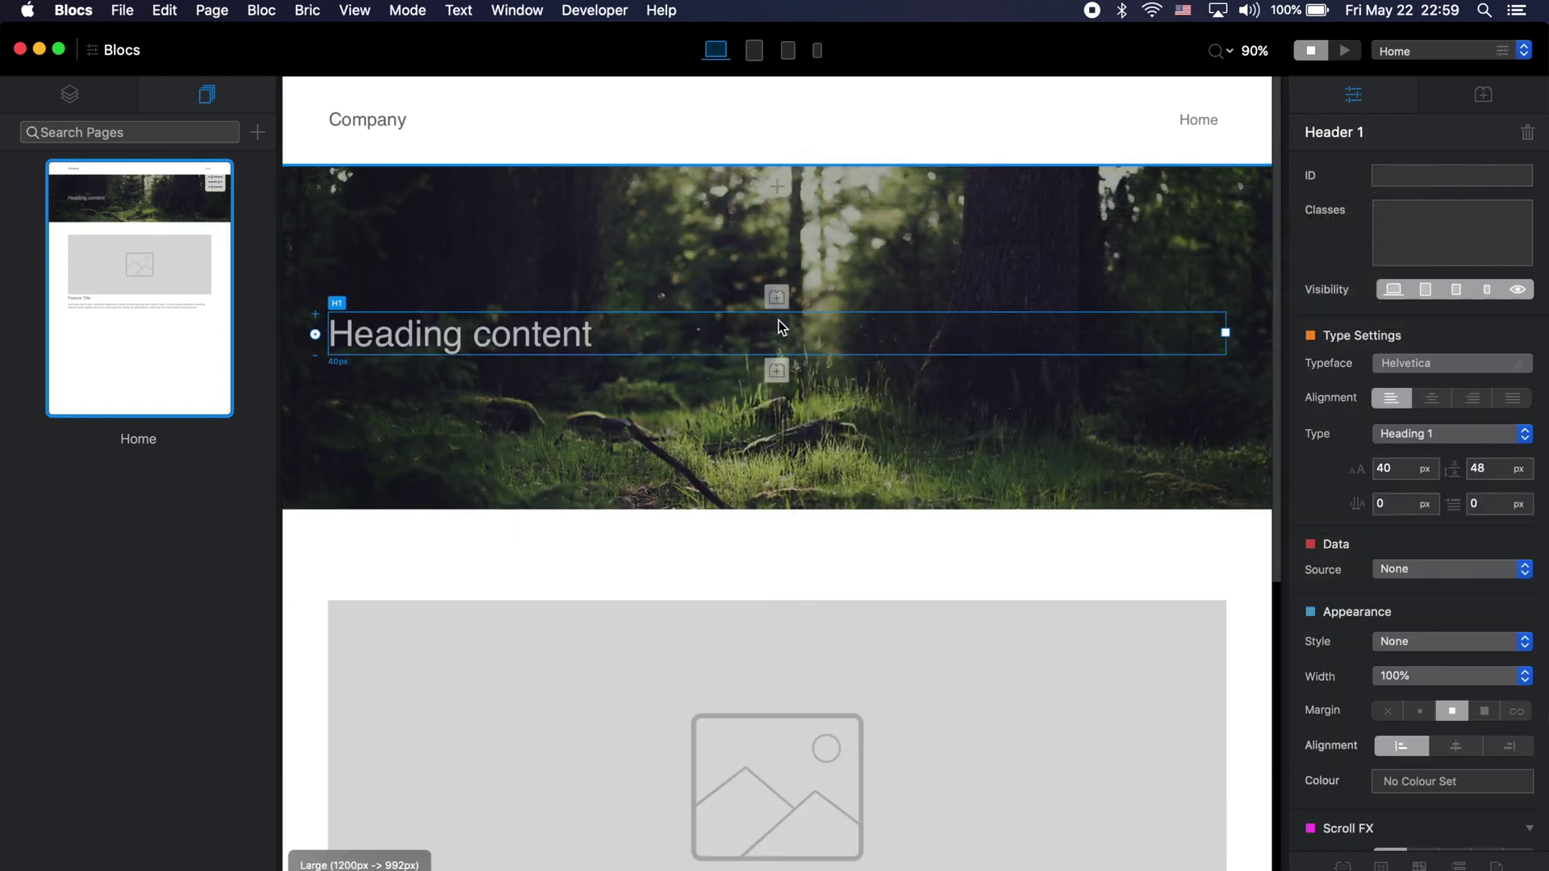
{"action": "double_click", "coordinate": [622, 346]}
{"action": "type", "text": "Page Title"}
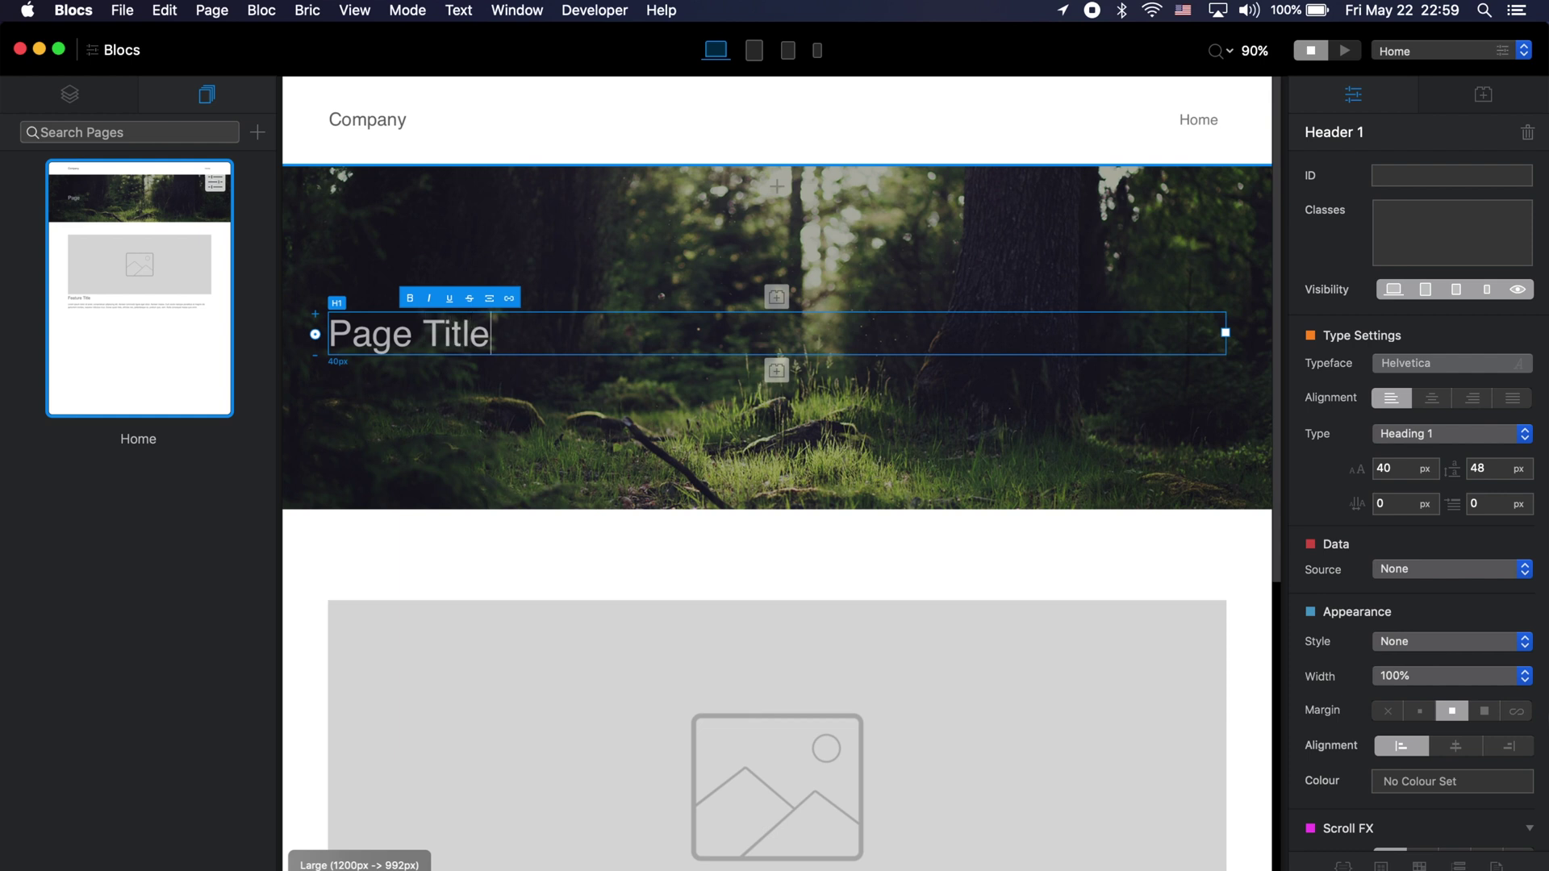
Add a Heading 3 paragraph below the title, deleting the text from 'Cum sociis' onward
{"action": "left_click", "coordinate": [776, 370]}
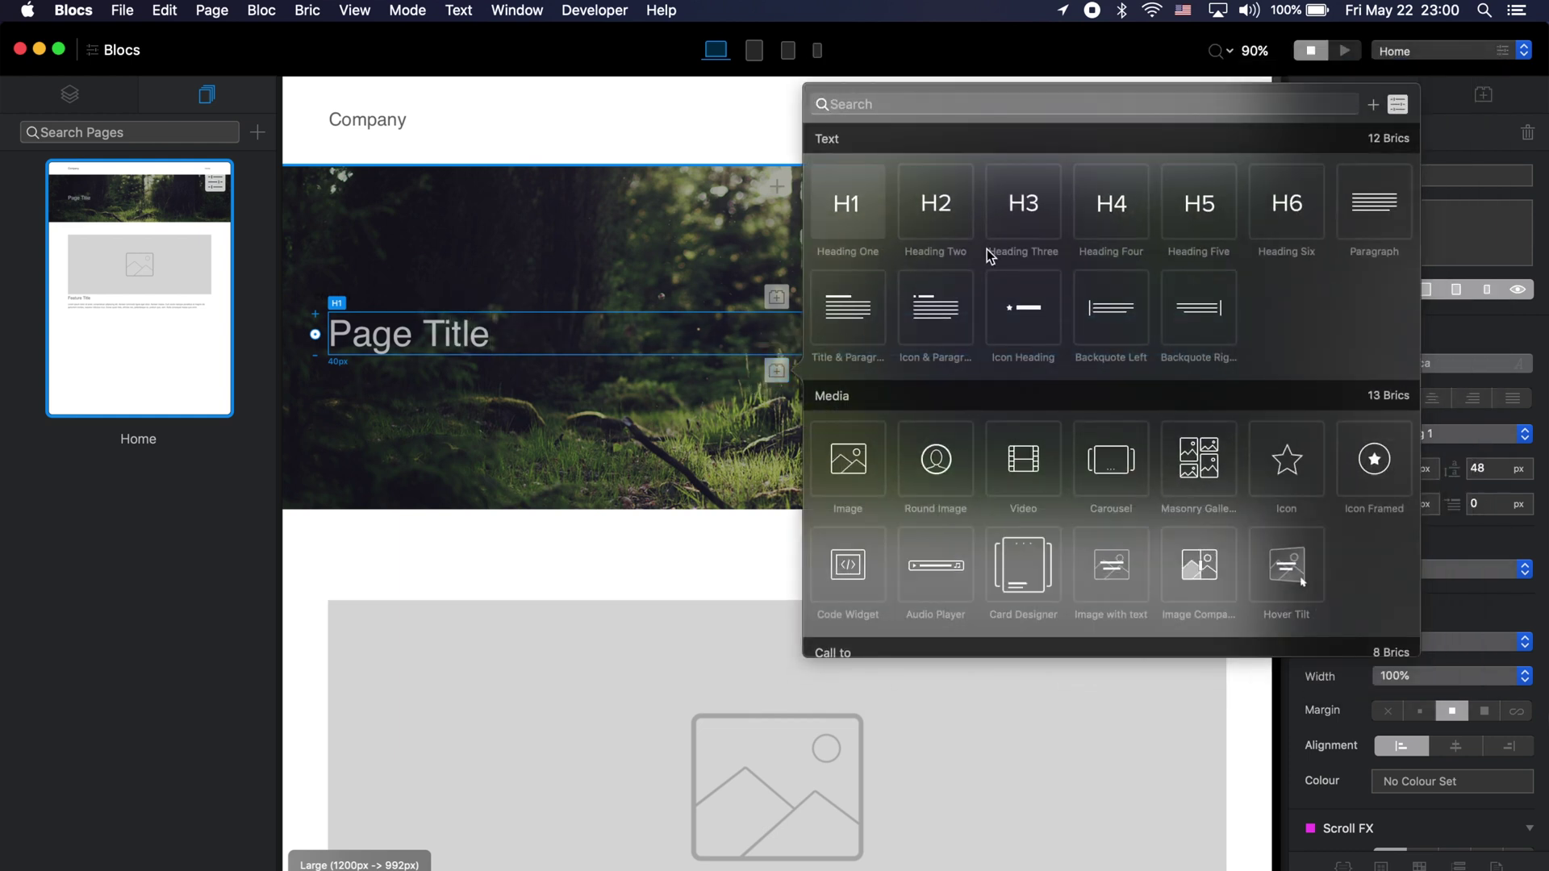
{"action": "left_click", "coordinate": [1386, 206]}
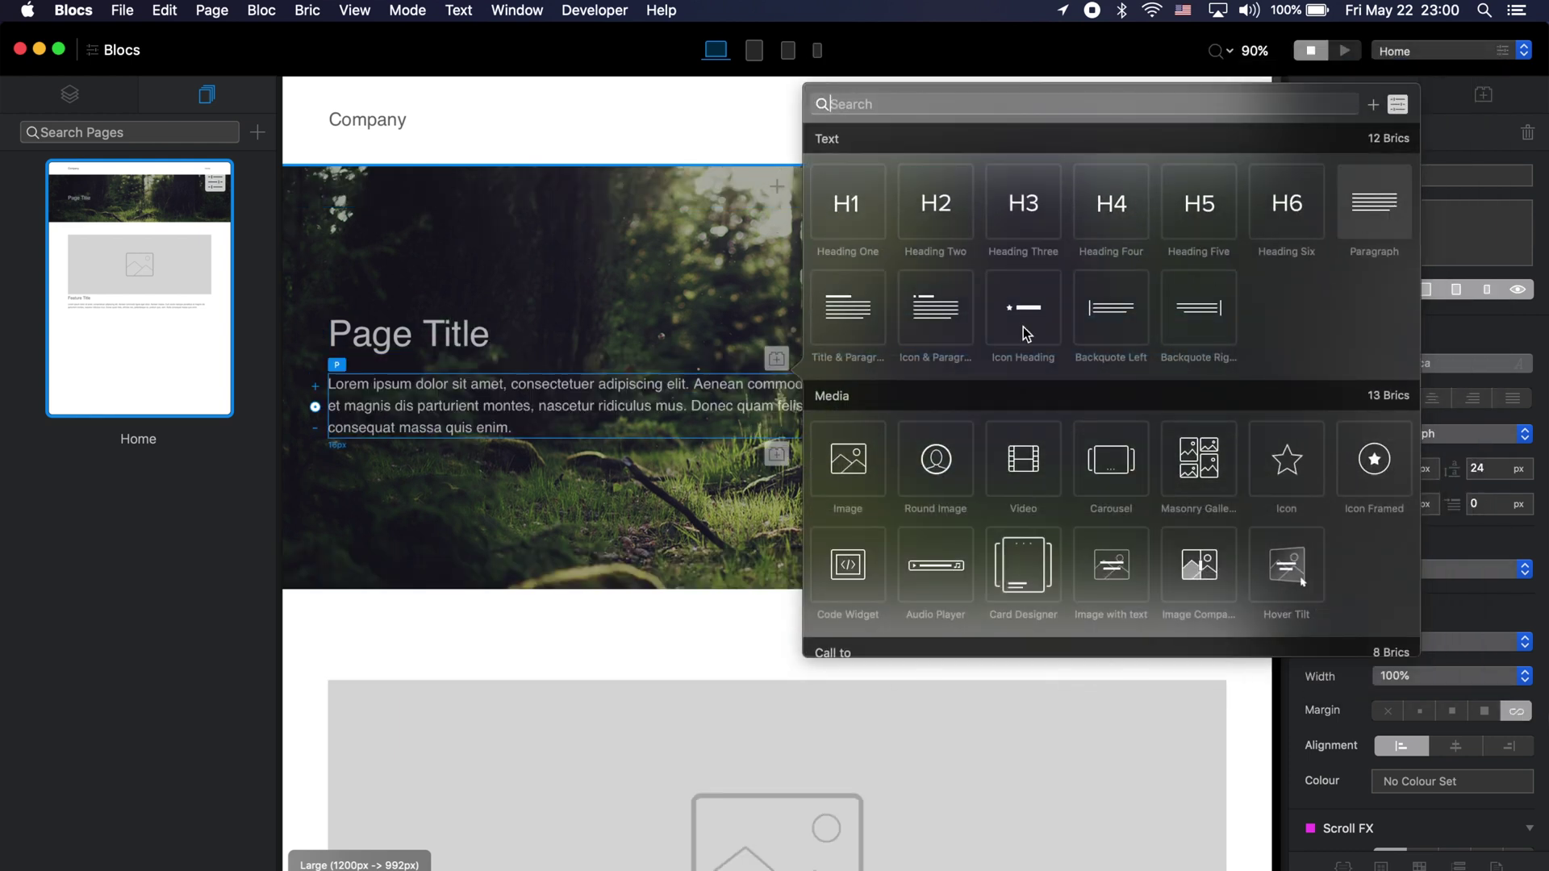
{"action": "left_click", "coordinate": [1452, 433]}
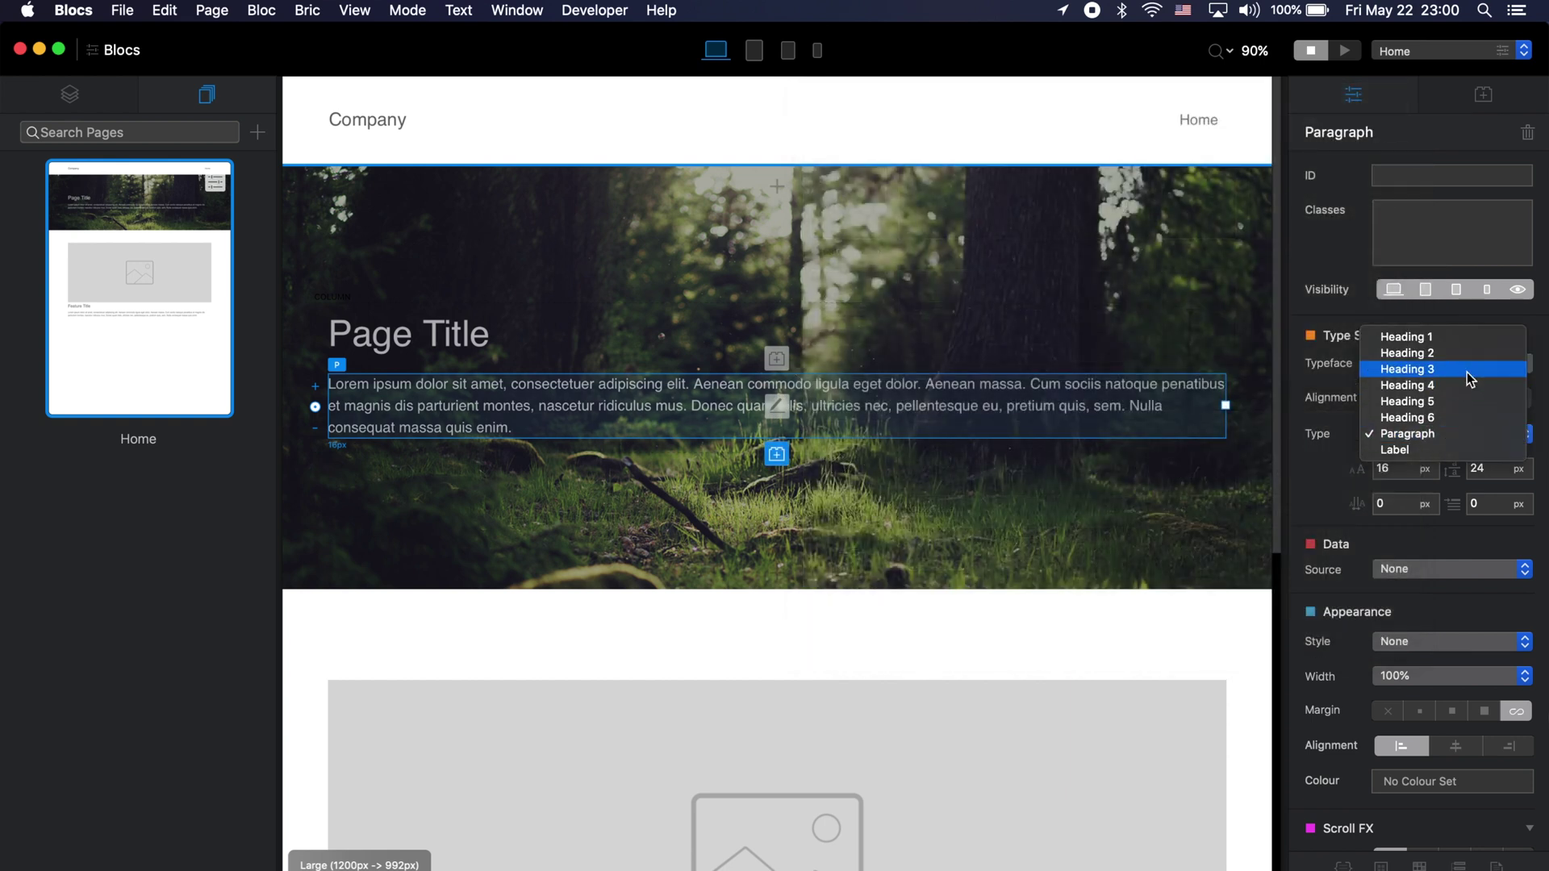
{"action": "left_click", "coordinate": [1466, 371]}
{"action": "double_click", "coordinate": [792, 432]}
{"action": "left_click", "coordinate": [792, 432]}
{"action": "left_click_drag", "start_coordinate": [698, 419], "coordinate": [946, 548]}
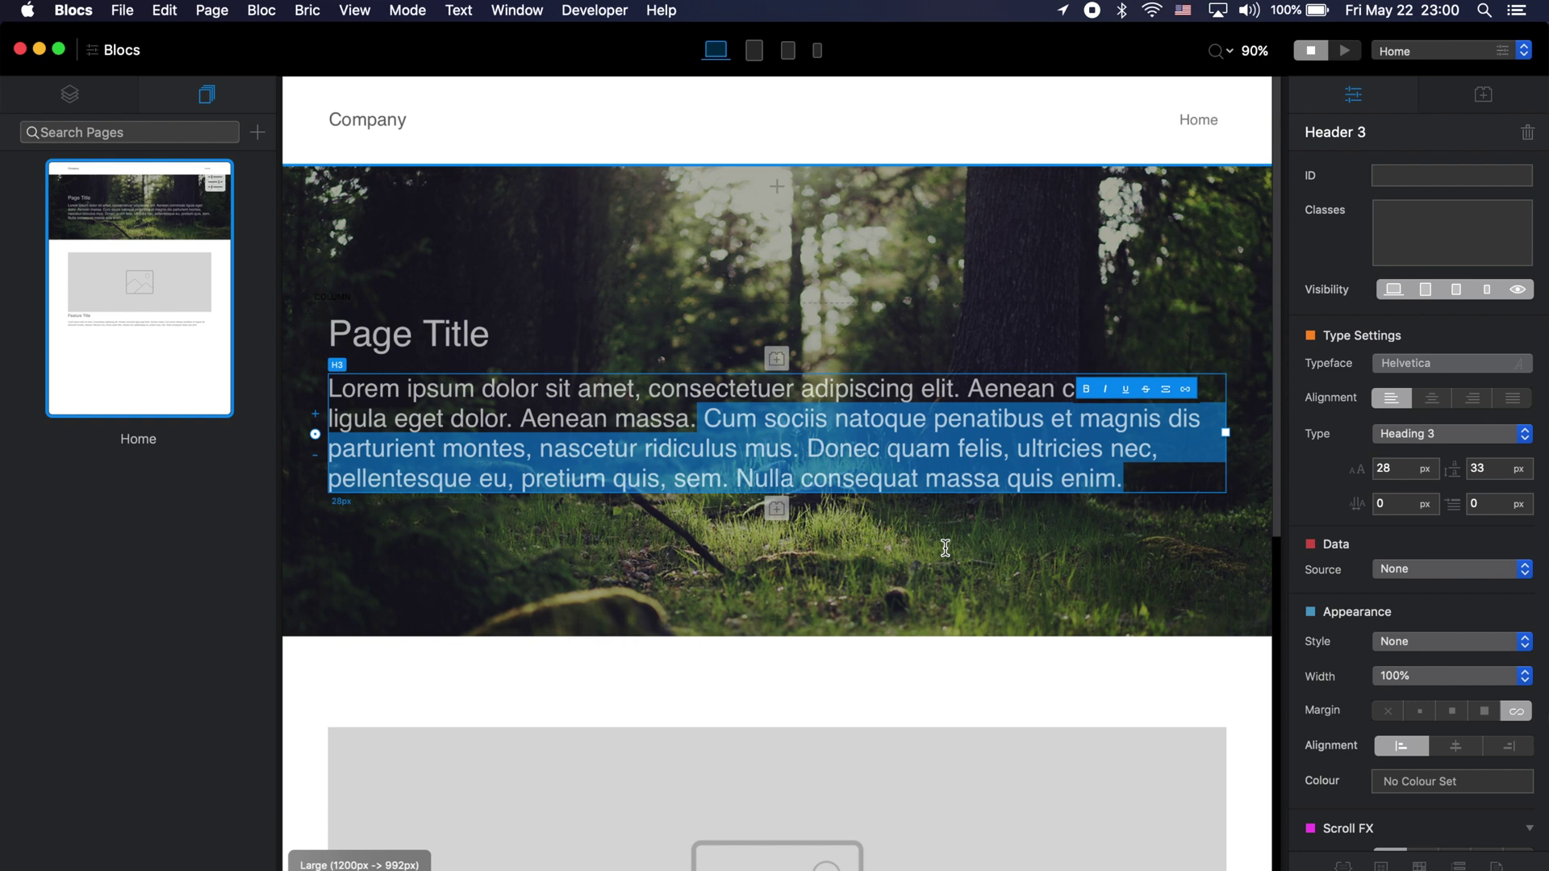
{"action": "key", "text": "BackSpace"}
Narrow the title column and shift it toward the centre
{"action": "left_click", "coordinate": [917, 364]}
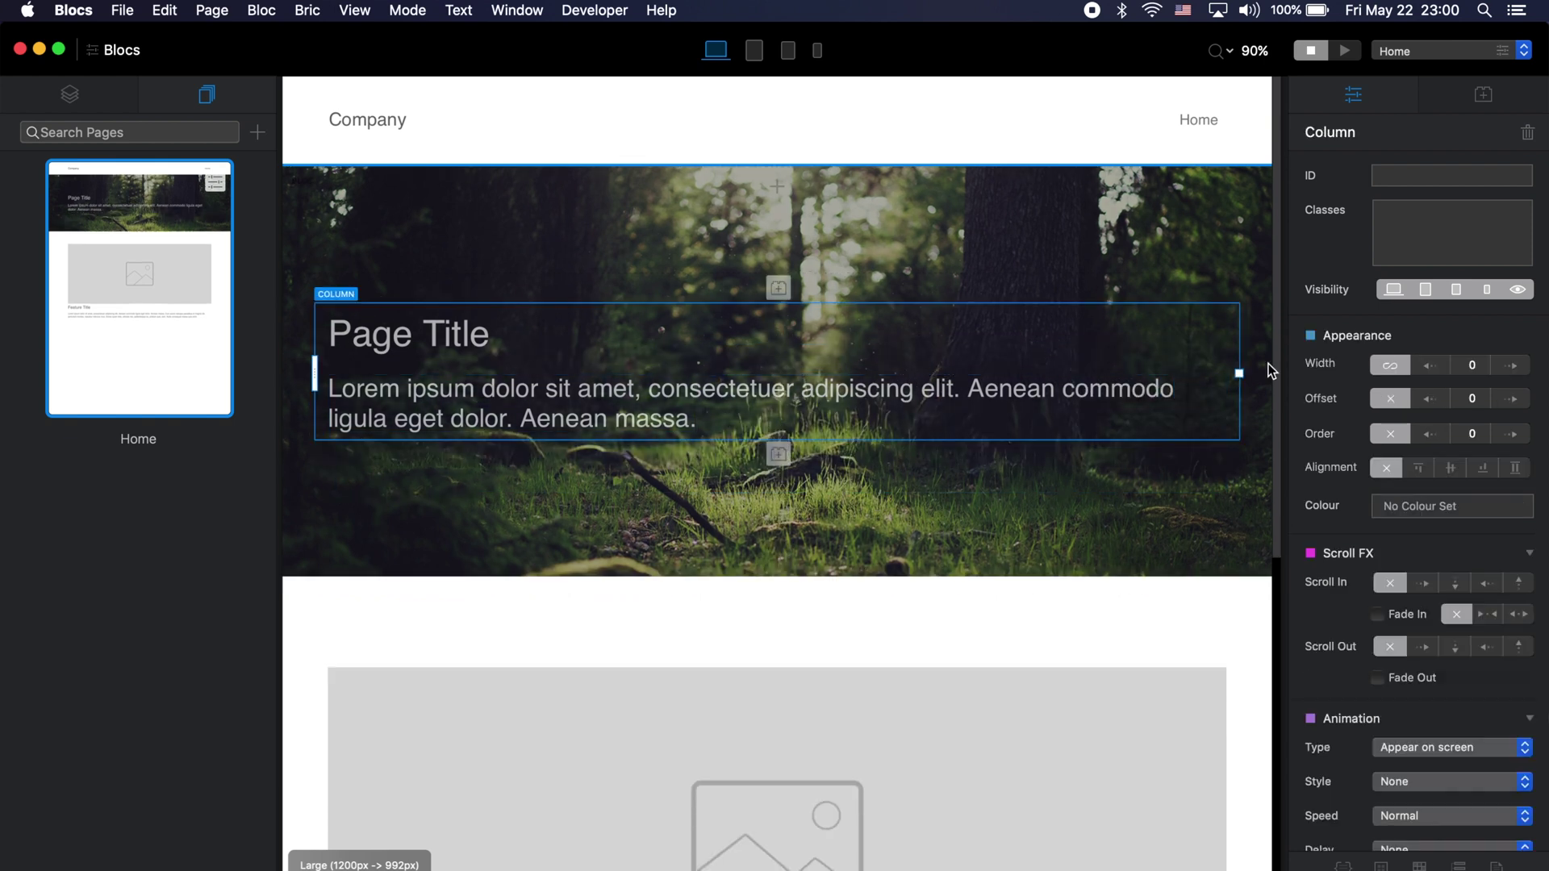
{"action": "left_click_drag", "start_coordinate": [1239, 373], "coordinate": [743, 379]}
{"action": "left_click_drag", "start_coordinate": [315, 404], "coordinate": [549, 403]}
{"action": "left_click", "coordinate": [918, 435]}
Make the subtitle a centred Heading 4
{"action": "left_click", "coordinate": [1487, 433]}
{"action": "left_click", "coordinate": [1487, 451]}
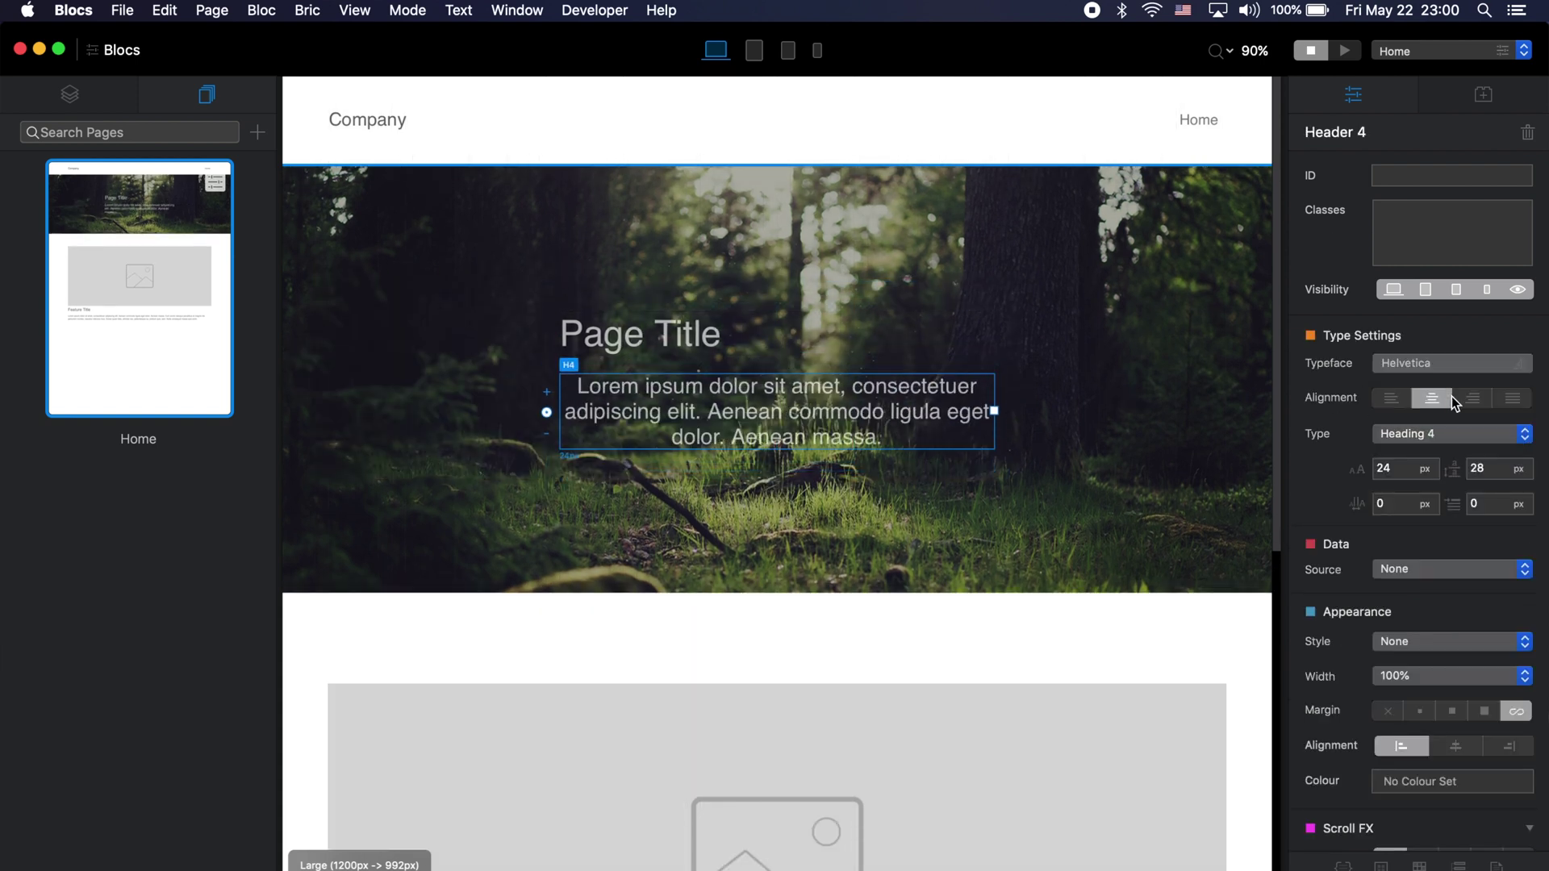
{"action": "left_click", "coordinate": [775, 333]}
Colour the title and subtitle white, saving white as a global swatch
{"action": "left_click", "coordinate": [1432, 397]}
{"action": "left_click", "coordinate": [1404, 781]}
{"action": "left_click", "coordinate": [1271, 589]}
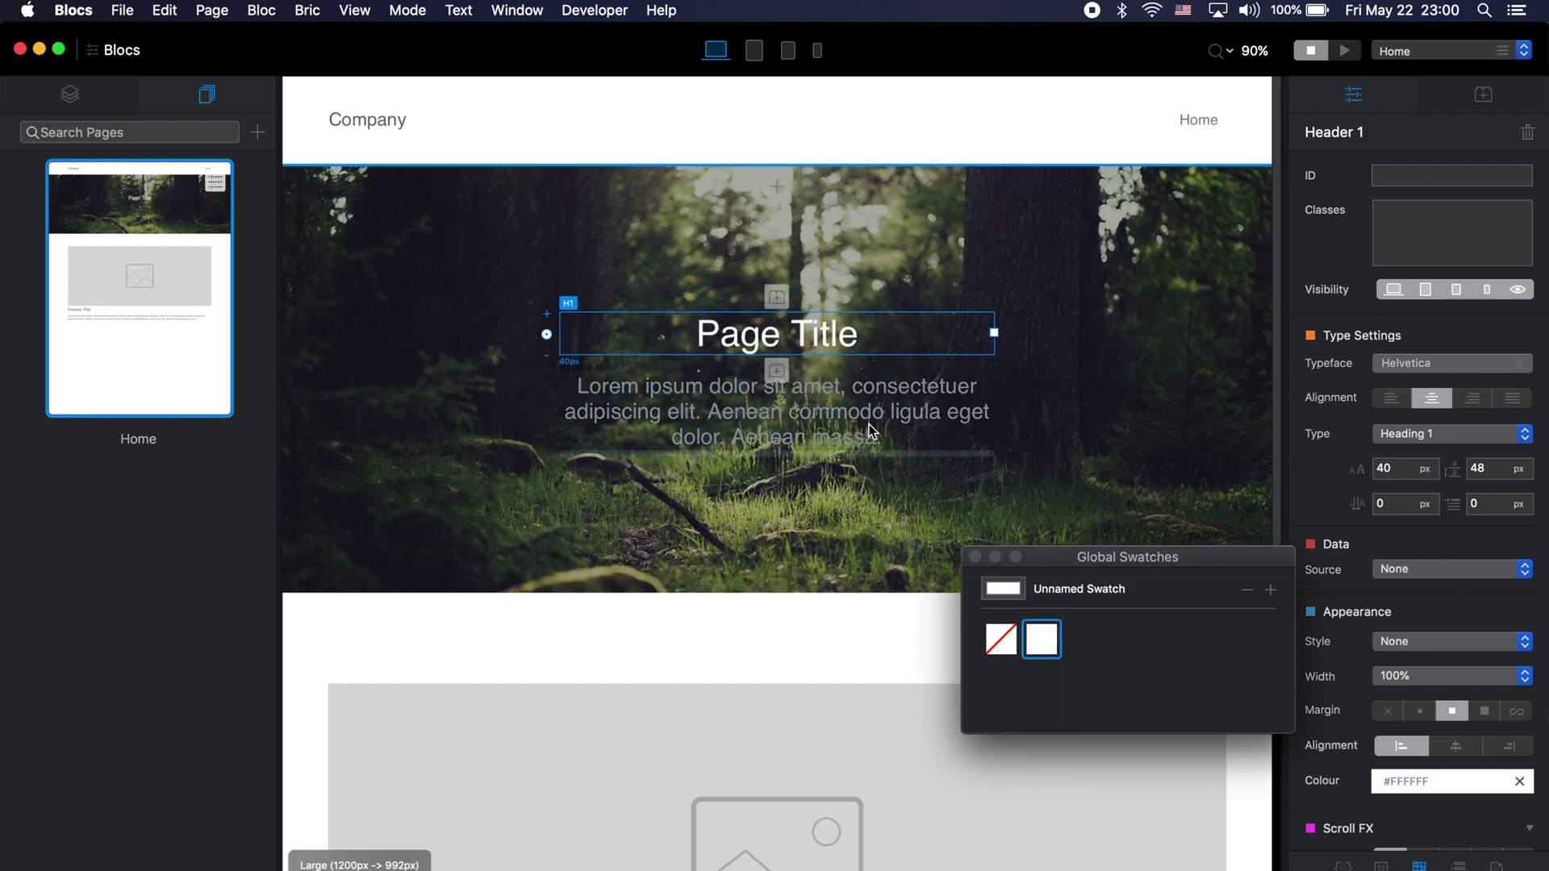
{"action": "left_click", "coordinate": [928, 411]}
{"action": "left_click", "coordinate": [974, 557]}
Apply a Darken texture over the hero's forest background
{"action": "left_click", "coordinate": [1232, 268]}
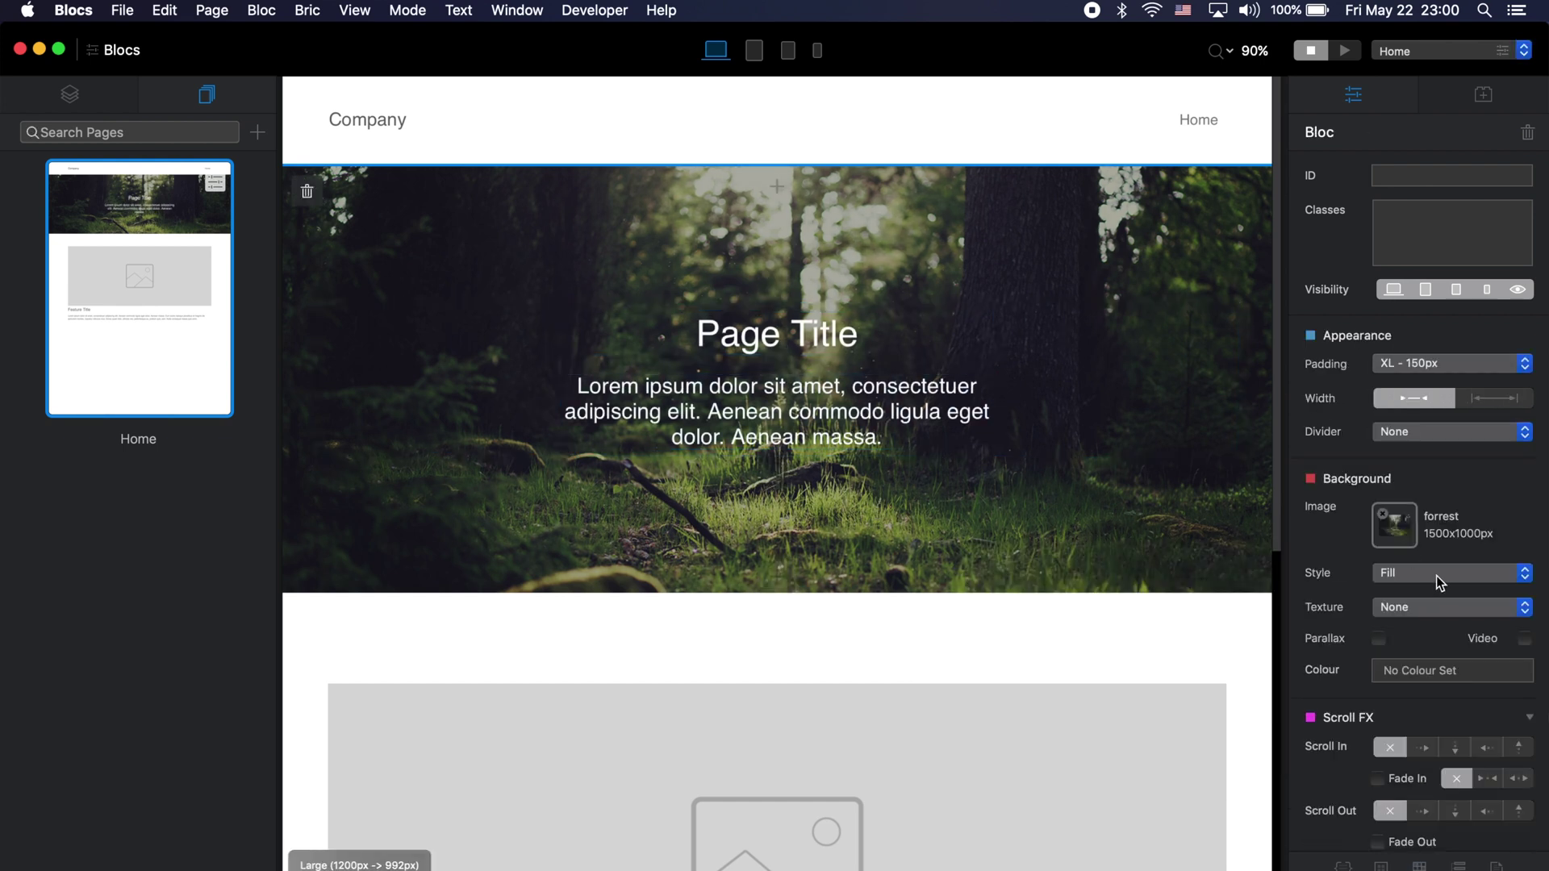
{"action": "left_click", "coordinate": [1456, 609]}
{"action": "left_click", "coordinate": [1456, 795]}
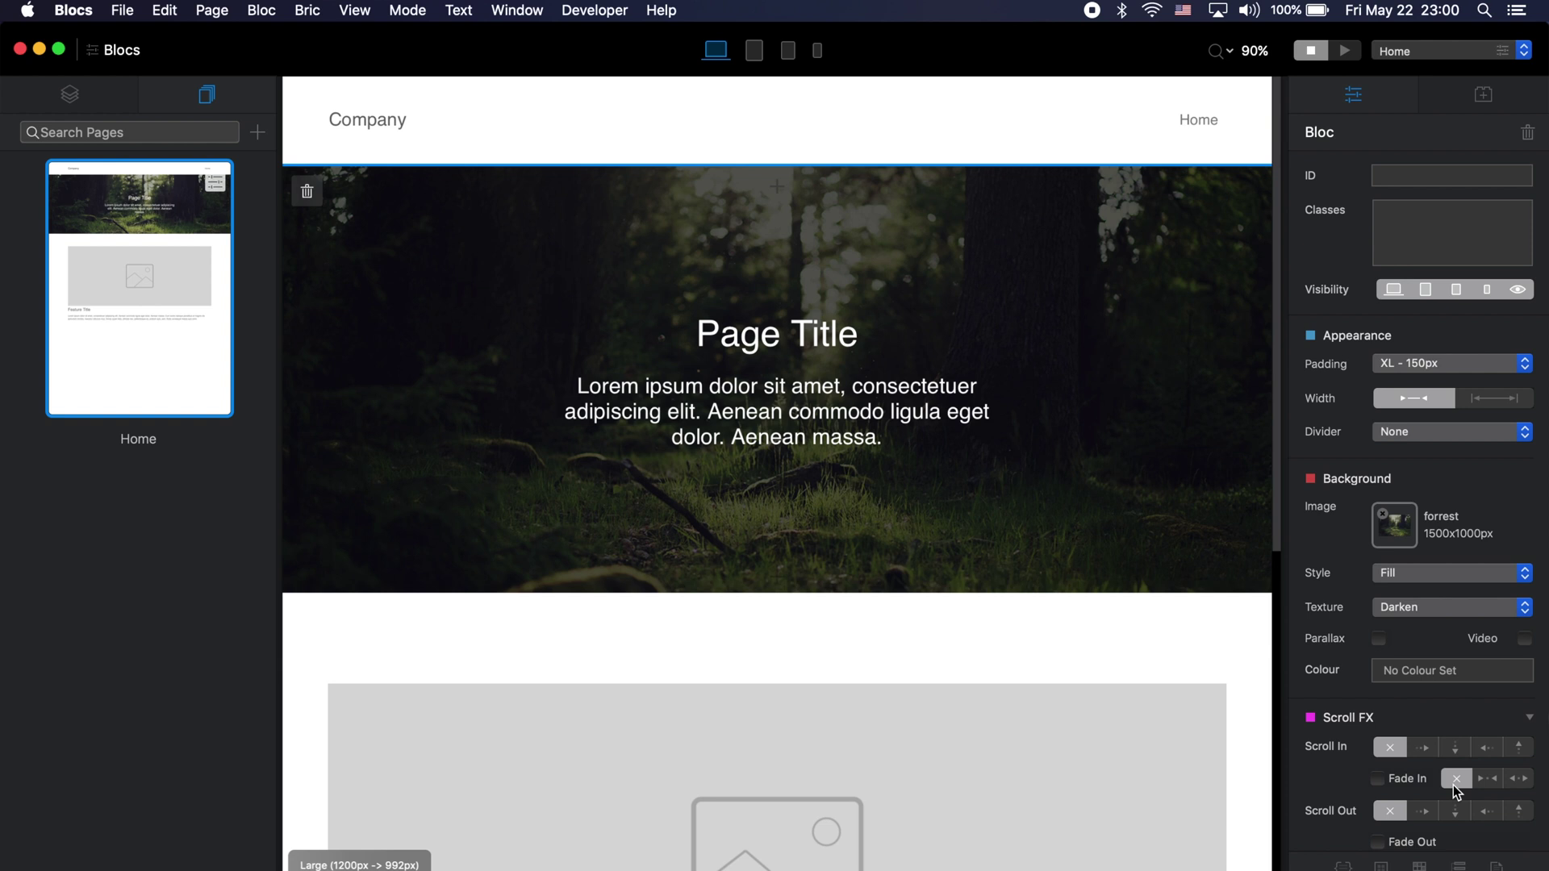
{"action": "left_click", "coordinate": [815, 334]}
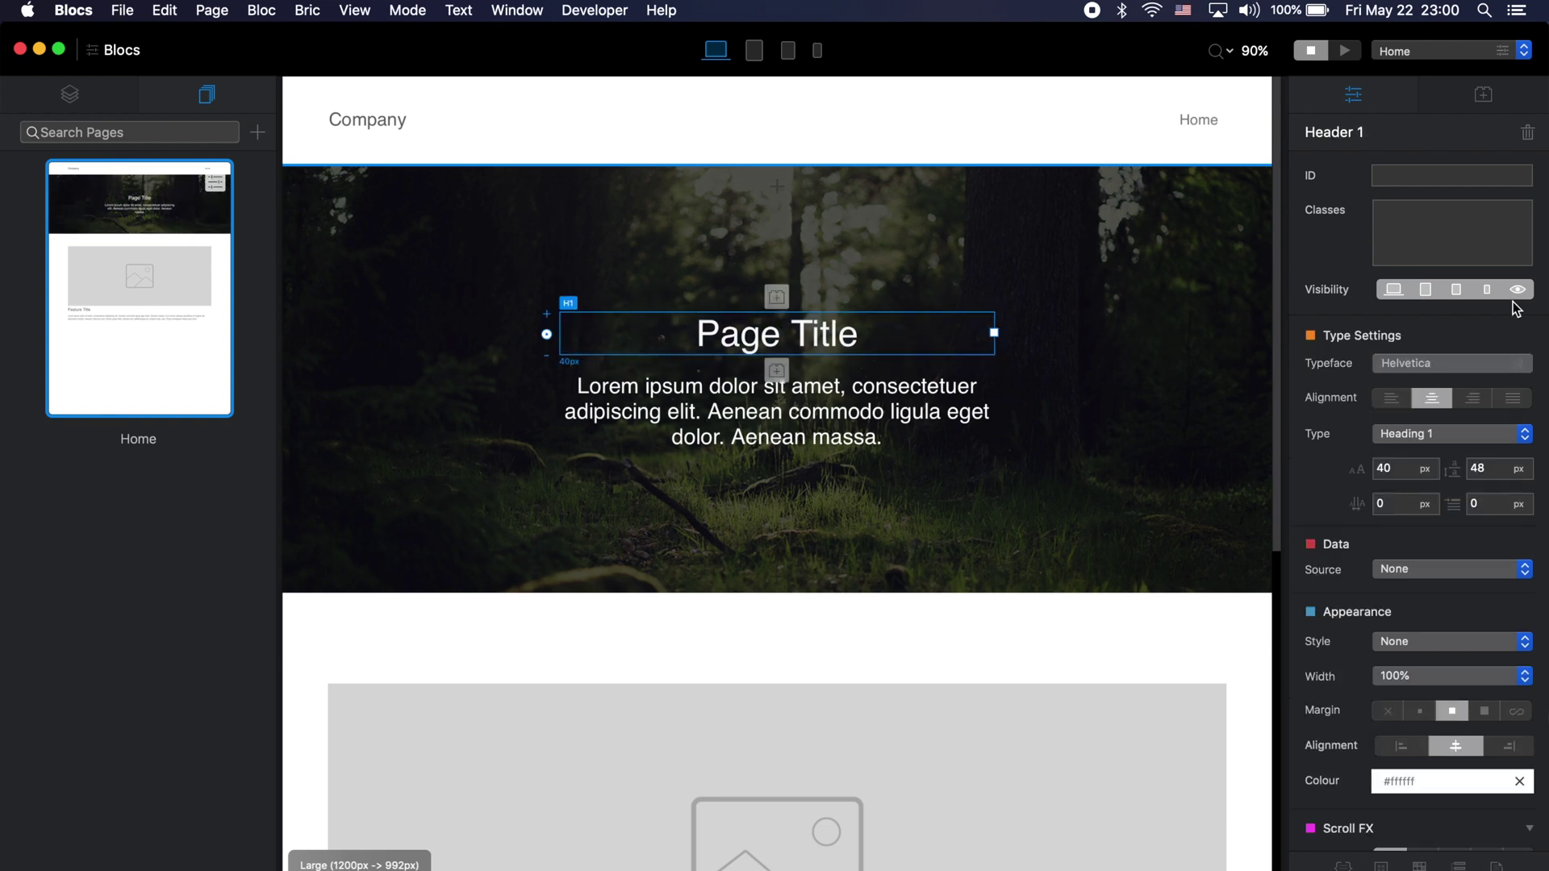
Add a page-title-class class to the heading and open it in the Class Editor
{"action": "left_click", "coordinate": [1468, 254]}
{"action": "type", "text": "page-title-"}
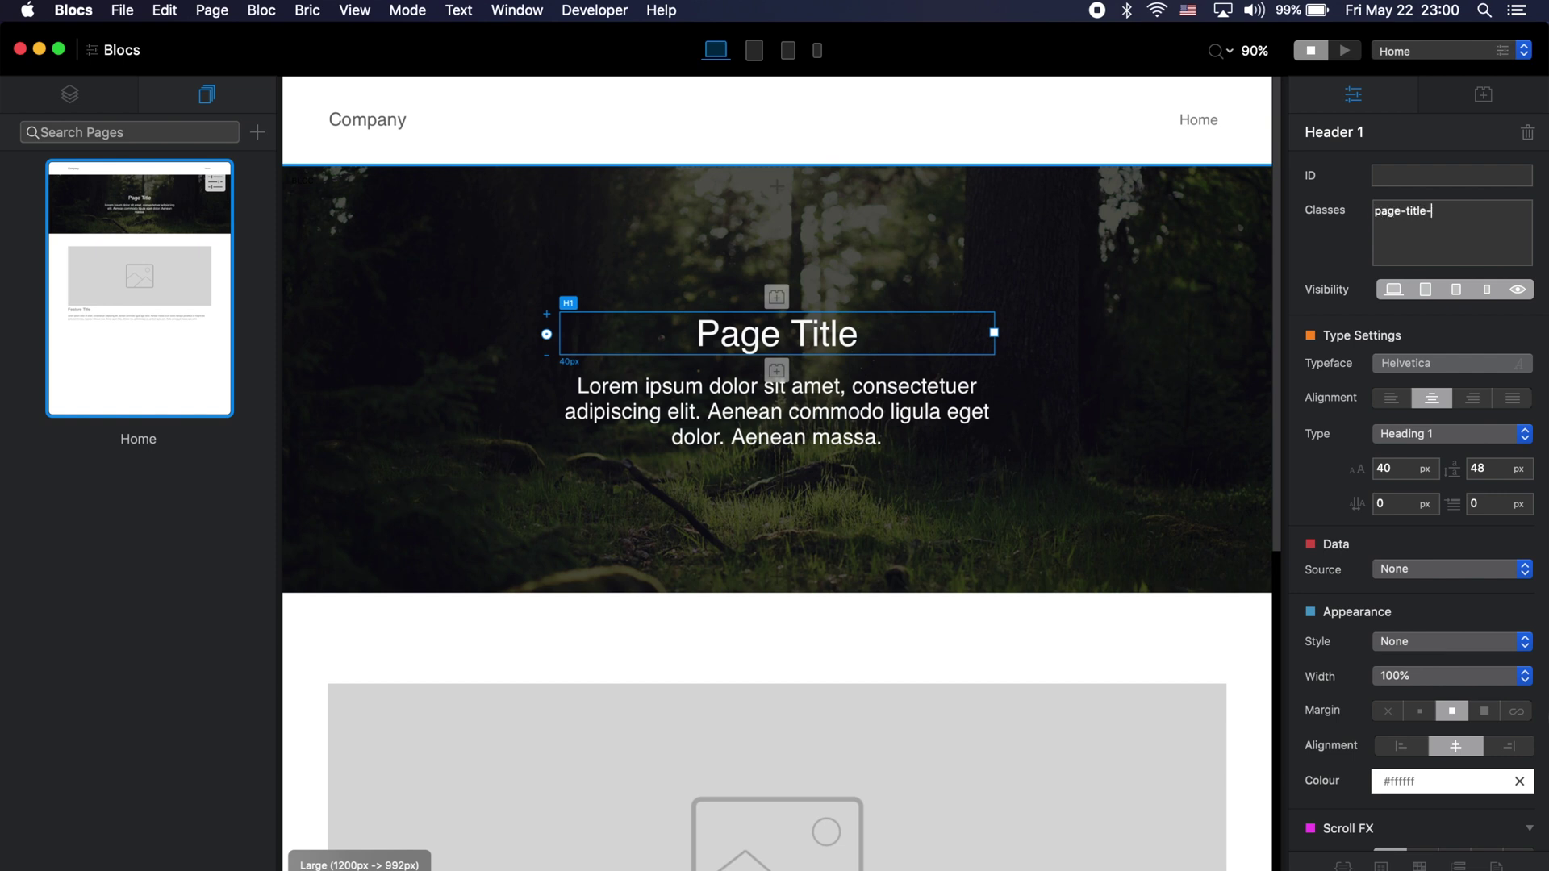
{"action": "type", "text": "class"}
{"action": "key", "text": "Return"}
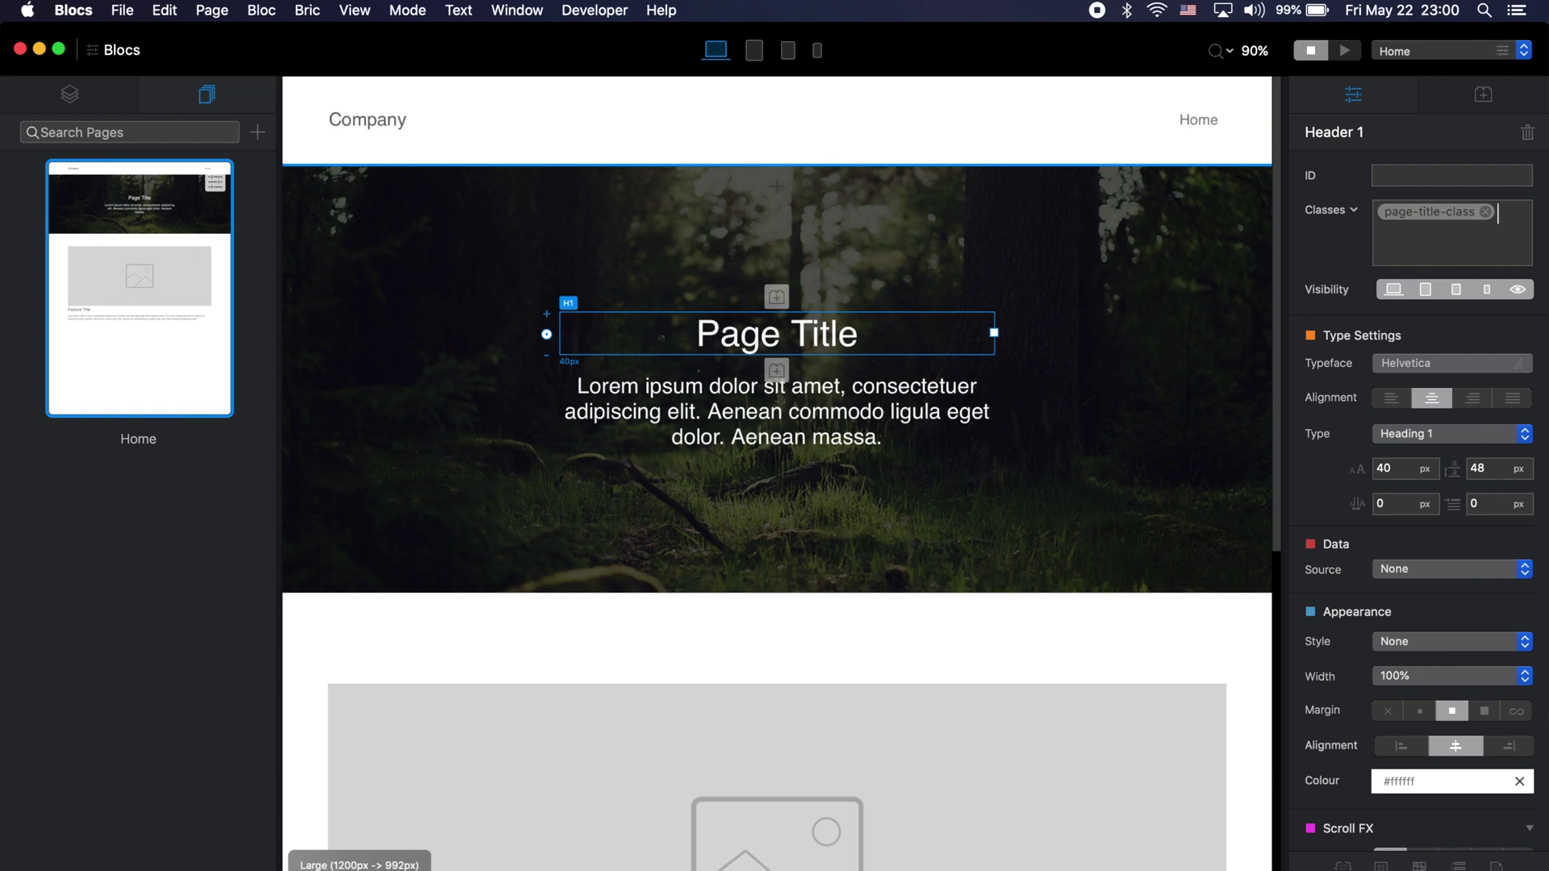
{"action": "double_click", "coordinate": [1449, 212]}
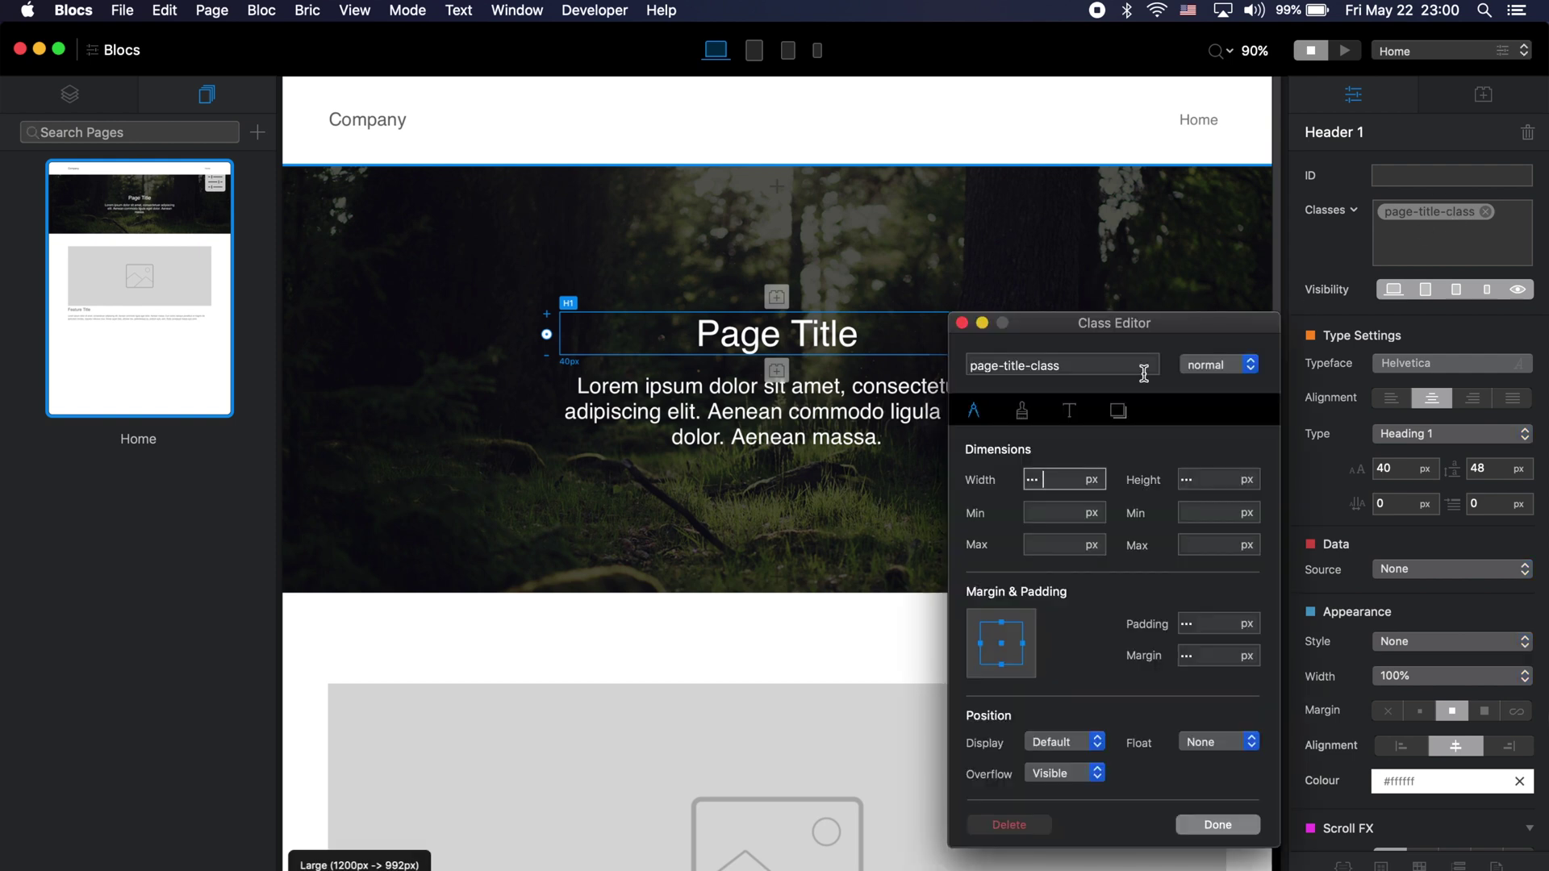
Style page-title-class as 60px uppercase Lato 900
{"action": "left_click", "coordinate": [1070, 411]}
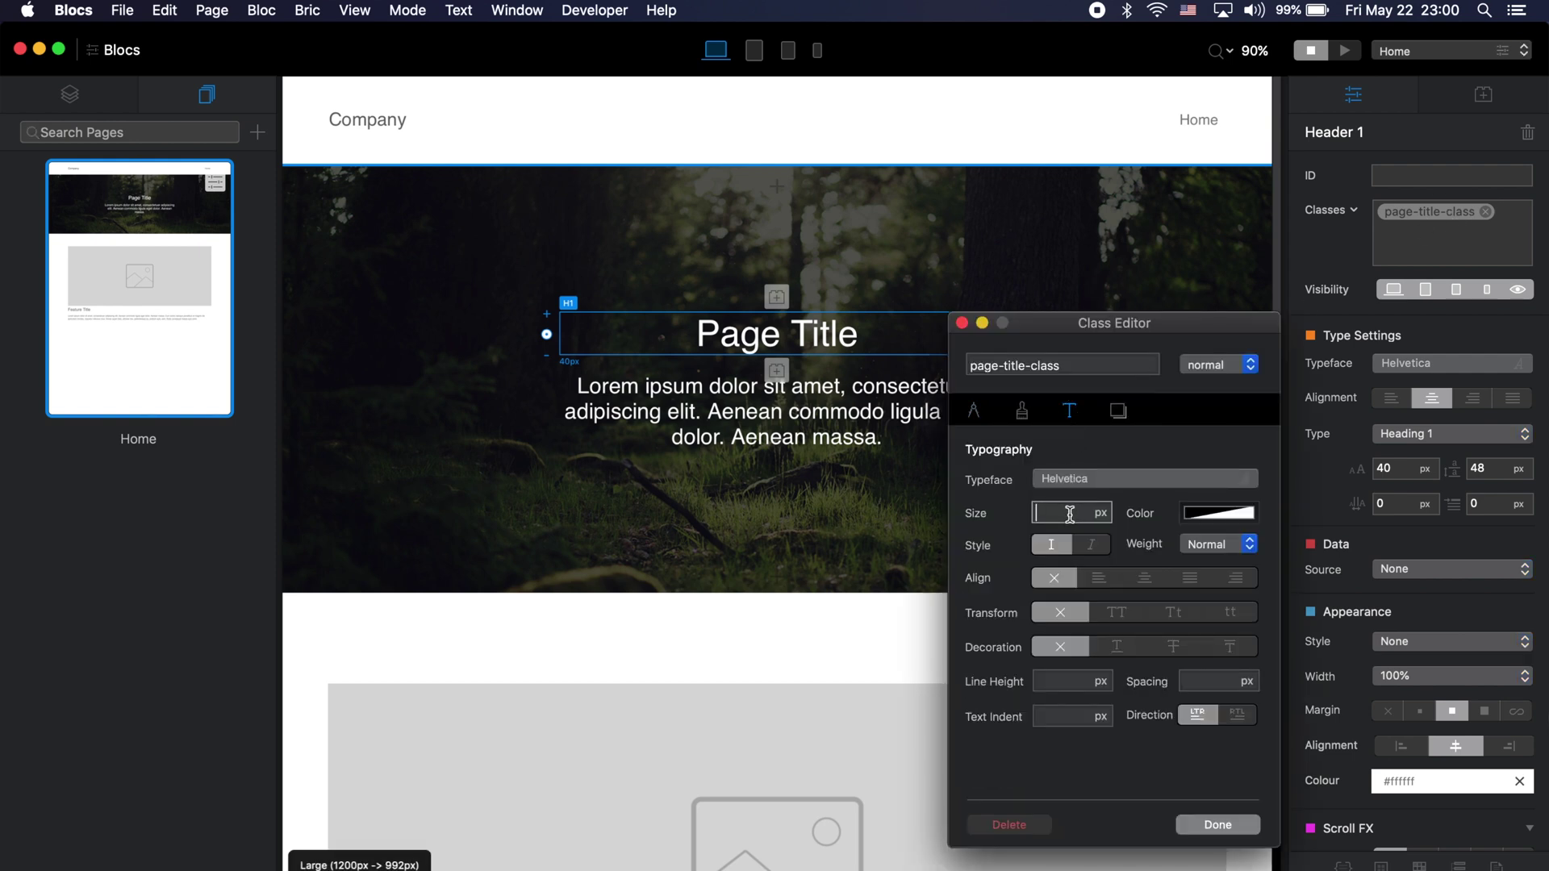
{"action": "type", "text": "60"}
{"action": "left_click", "coordinate": [1112, 614]}
{"action": "left_click", "coordinate": [1153, 480]}
{"action": "scroll", "coordinate": [1141, 608], "scroll_direction": "down", "scroll_amount": 1}
{"action": "left_click", "coordinate": [1145, 606]}
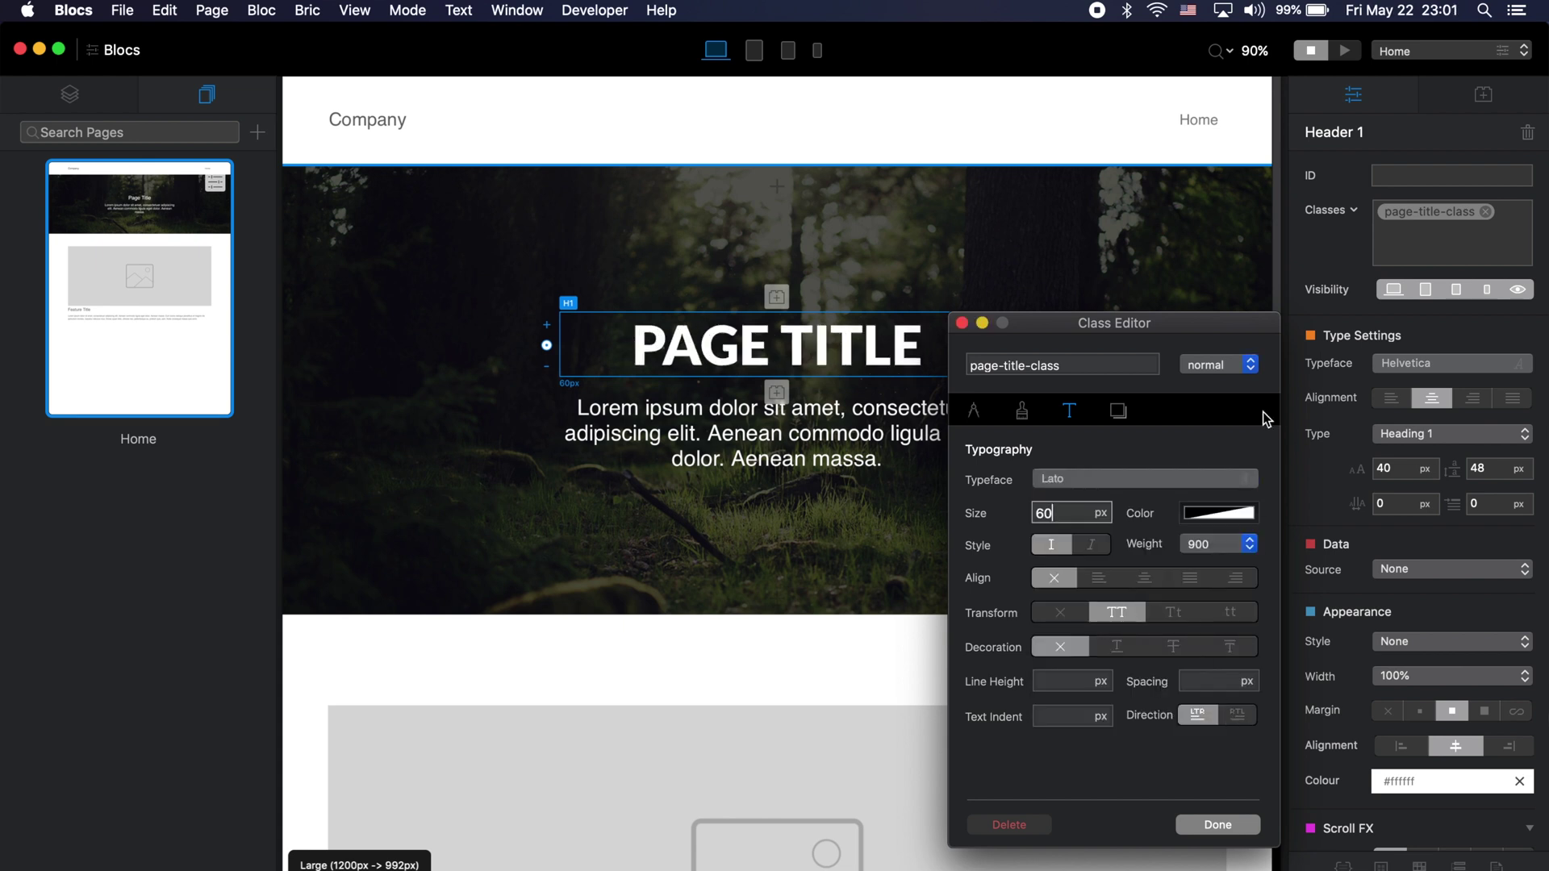
Add a text shadow with distance 2 and blur 20 to page-title-class
{"action": "left_click", "coordinate": [1119, 412]}
{"action": "left_click_drag", "start_coordinate": [1081, 547], "coordinate": [1090, 547]}
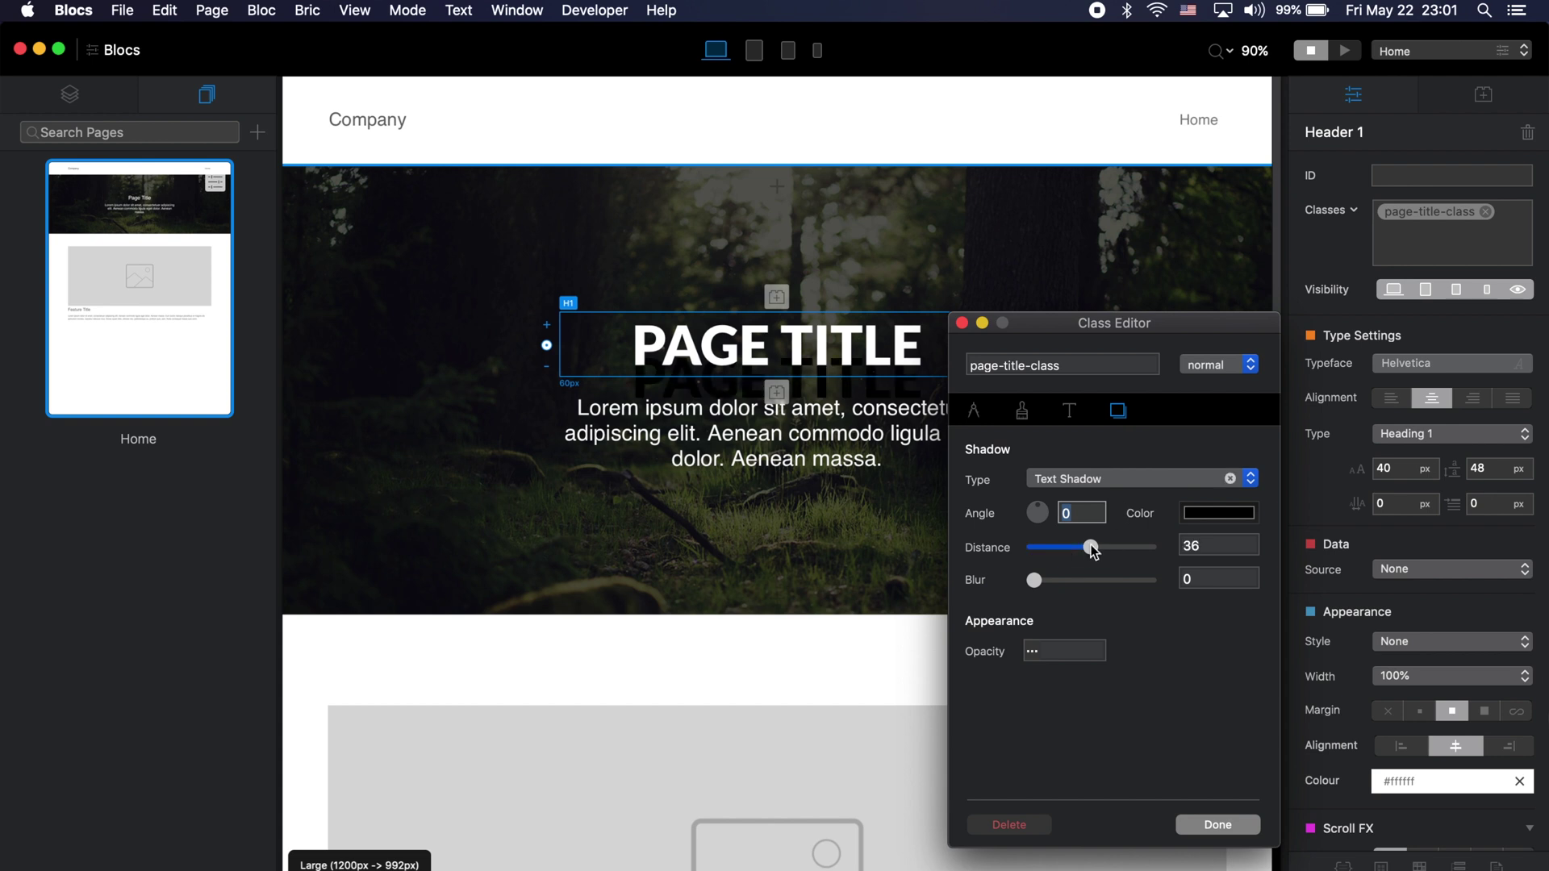
{"action": "left_click", "coordinate": [1039, 548]}
{"action": "left_click_drag", "start_coordinate": [1089, 578], "coordinate": [1112, 580]}
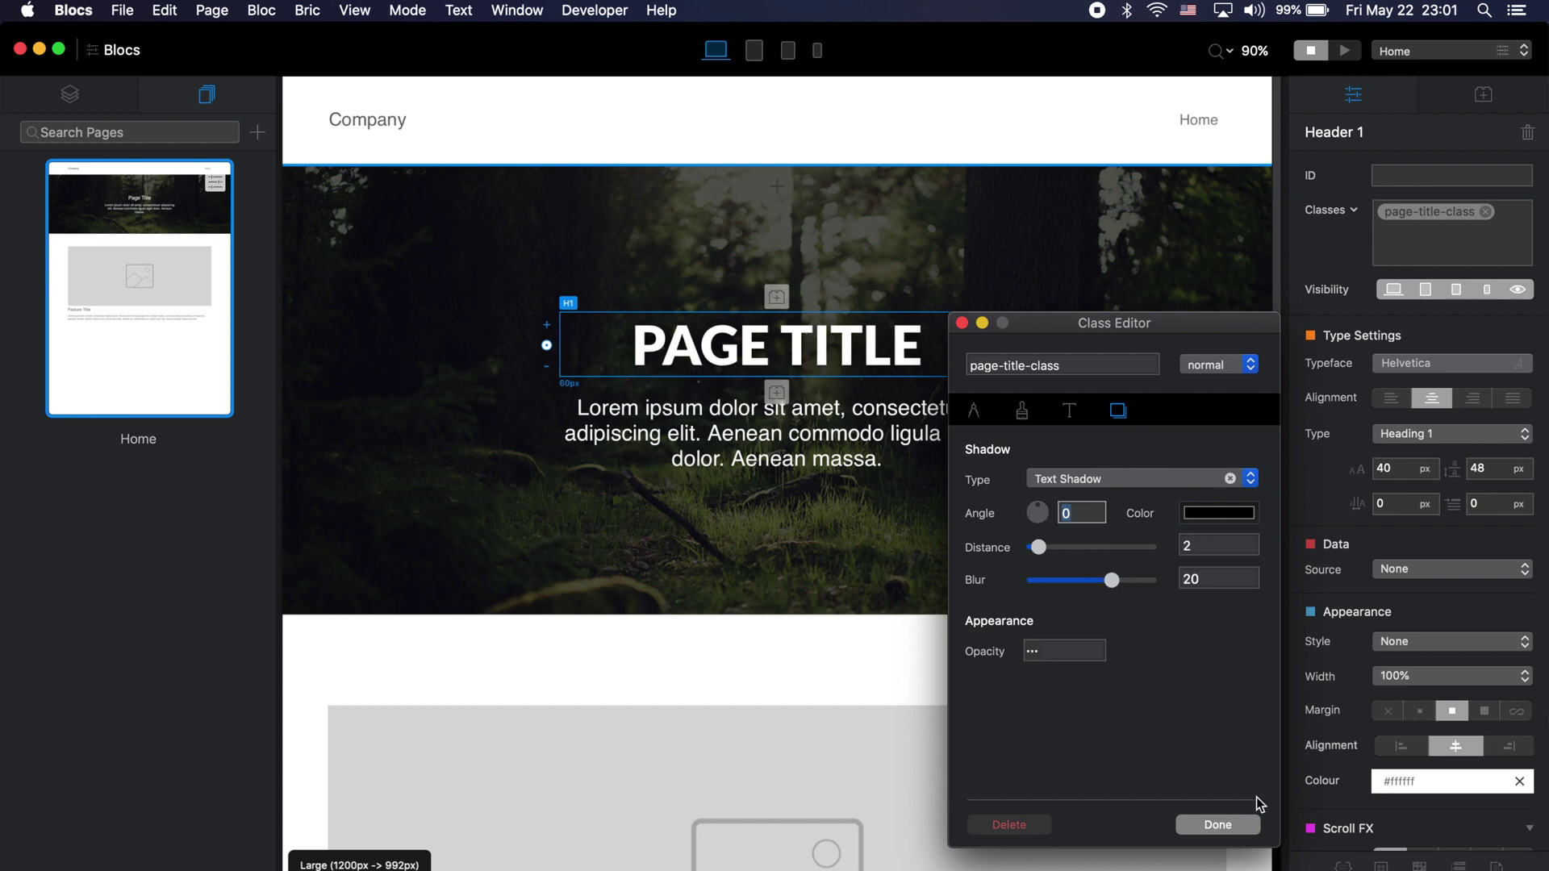
{"action": "left_click", "coordinate": [1245, 828]}
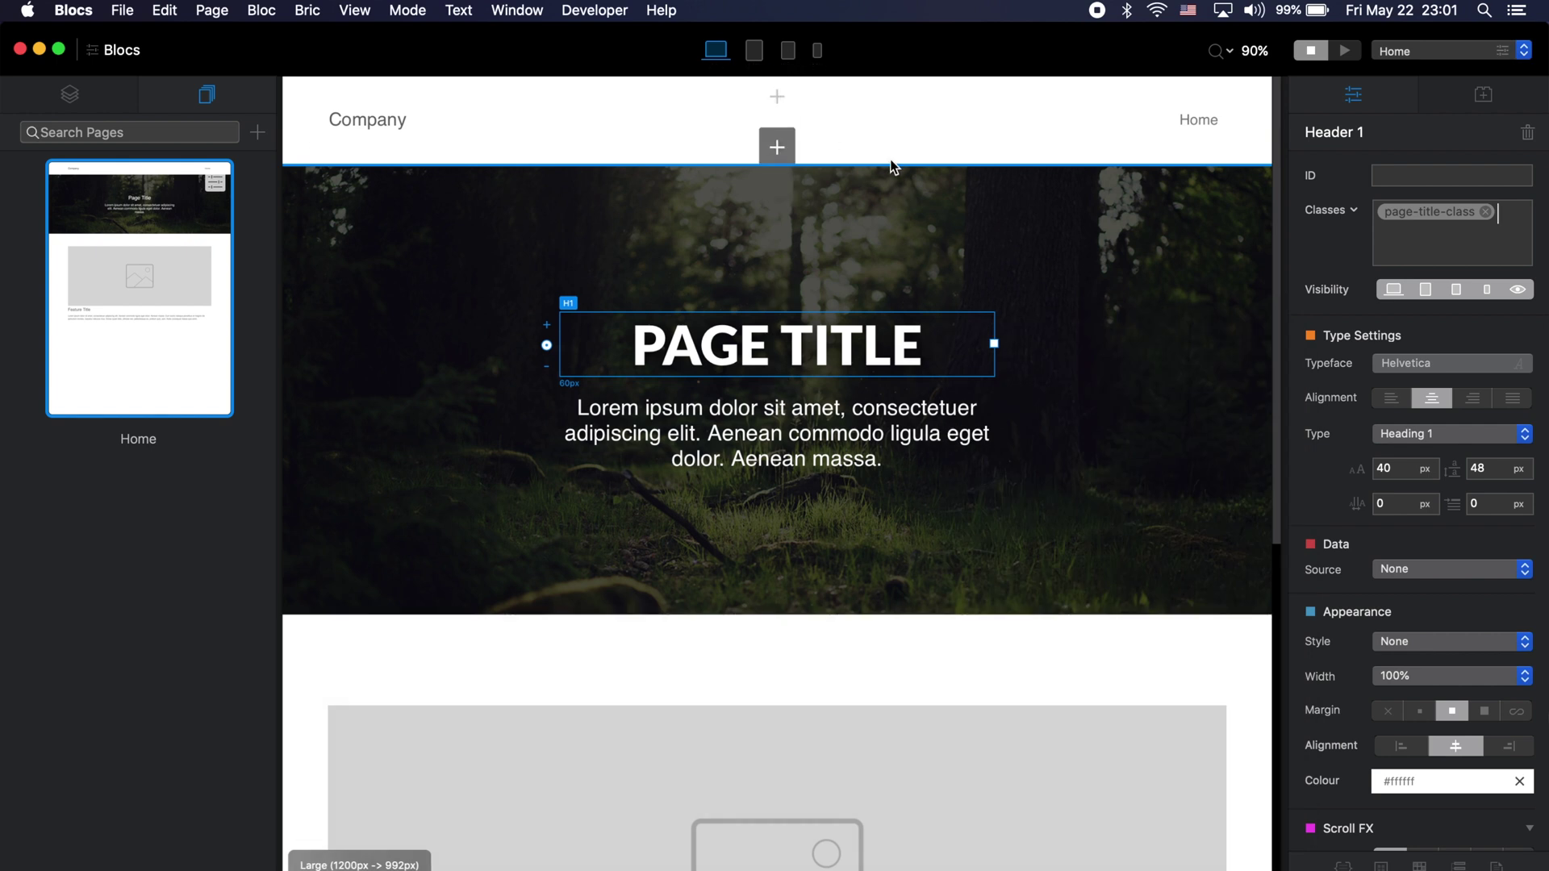
At the MD breakpoint, set the hero column to width 8 with offset 2
{"action": "left_click", "coordinate": [755, 50]}
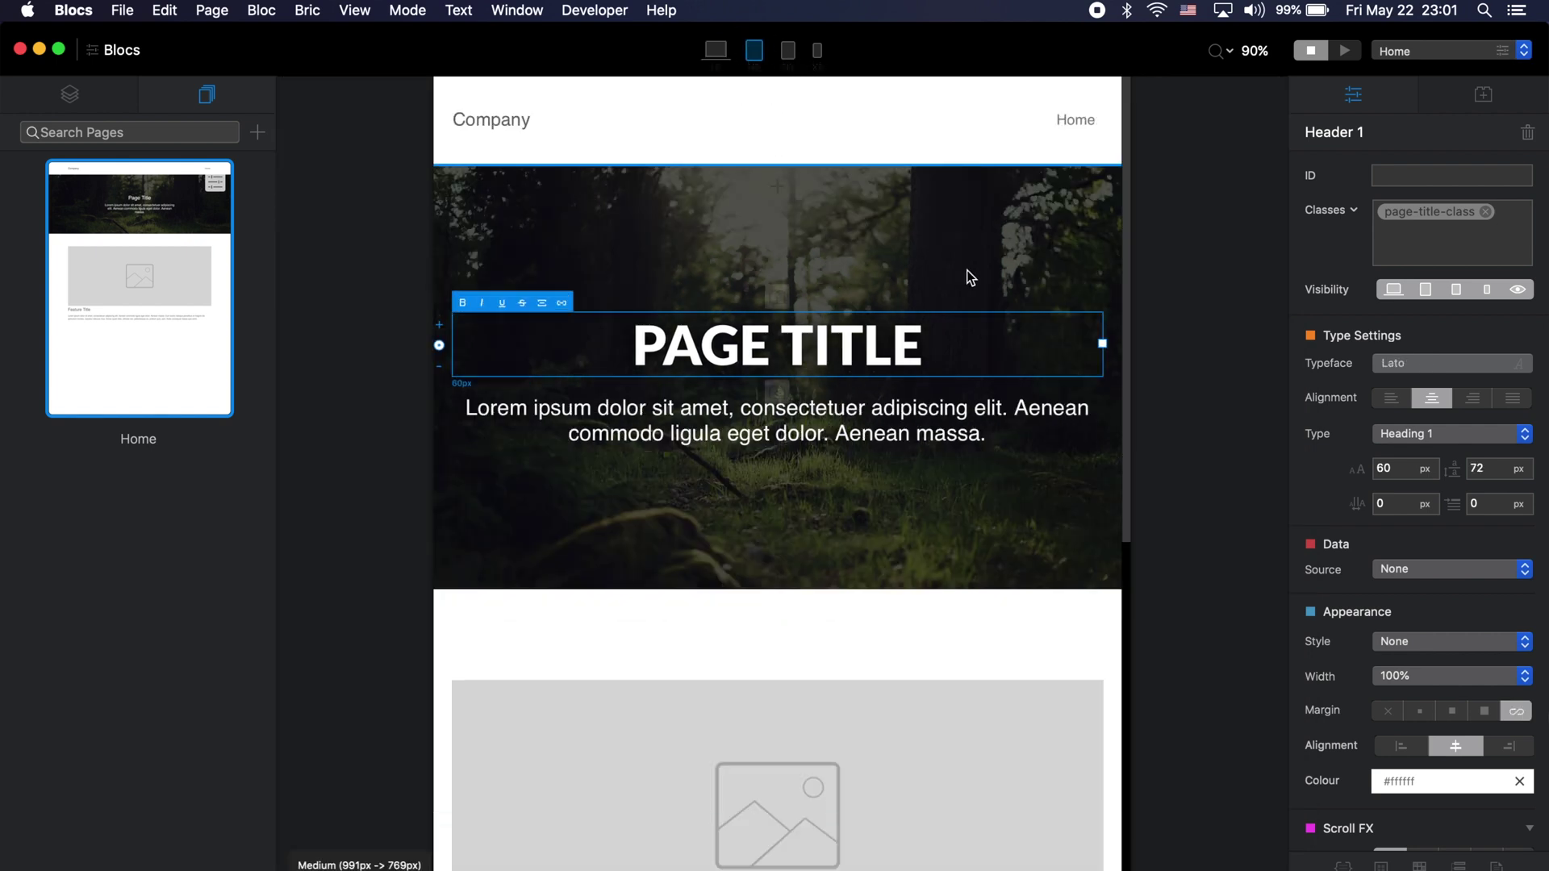
{"action": "left_click", "coordinate": [916, 386]}
{"action": "left_click", "coordinate": [1511, 367]}
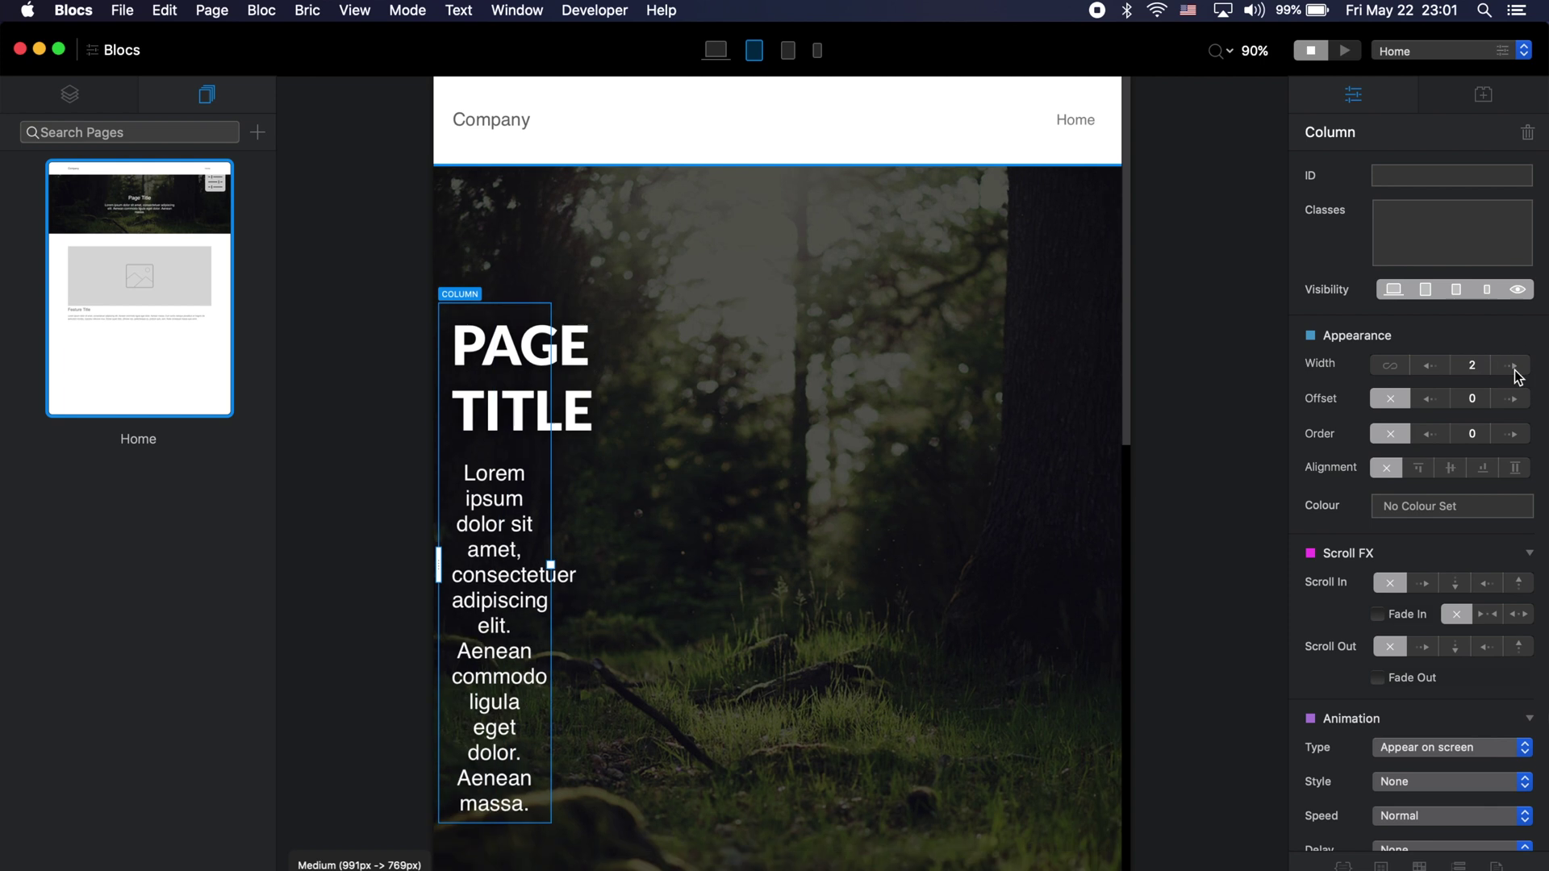
{"action": "left_click", "coordinate": [1511, 367]}
{"action": "left_click", "coordinate": [1511, 367]}
{"action": "left_click", "coordinate": [1511, 367]}
{"action": "left_click", "coordinate": [1511, 367]}
{"action": "left_click", "coordinate": [1511, 367]}
{"action": "left_click", "coordinate": [1432, 367]}
{"action": "left_click", "coordinate": [1511, 399]}
{"action": "left_click", "coordinate": [1512, 398]}
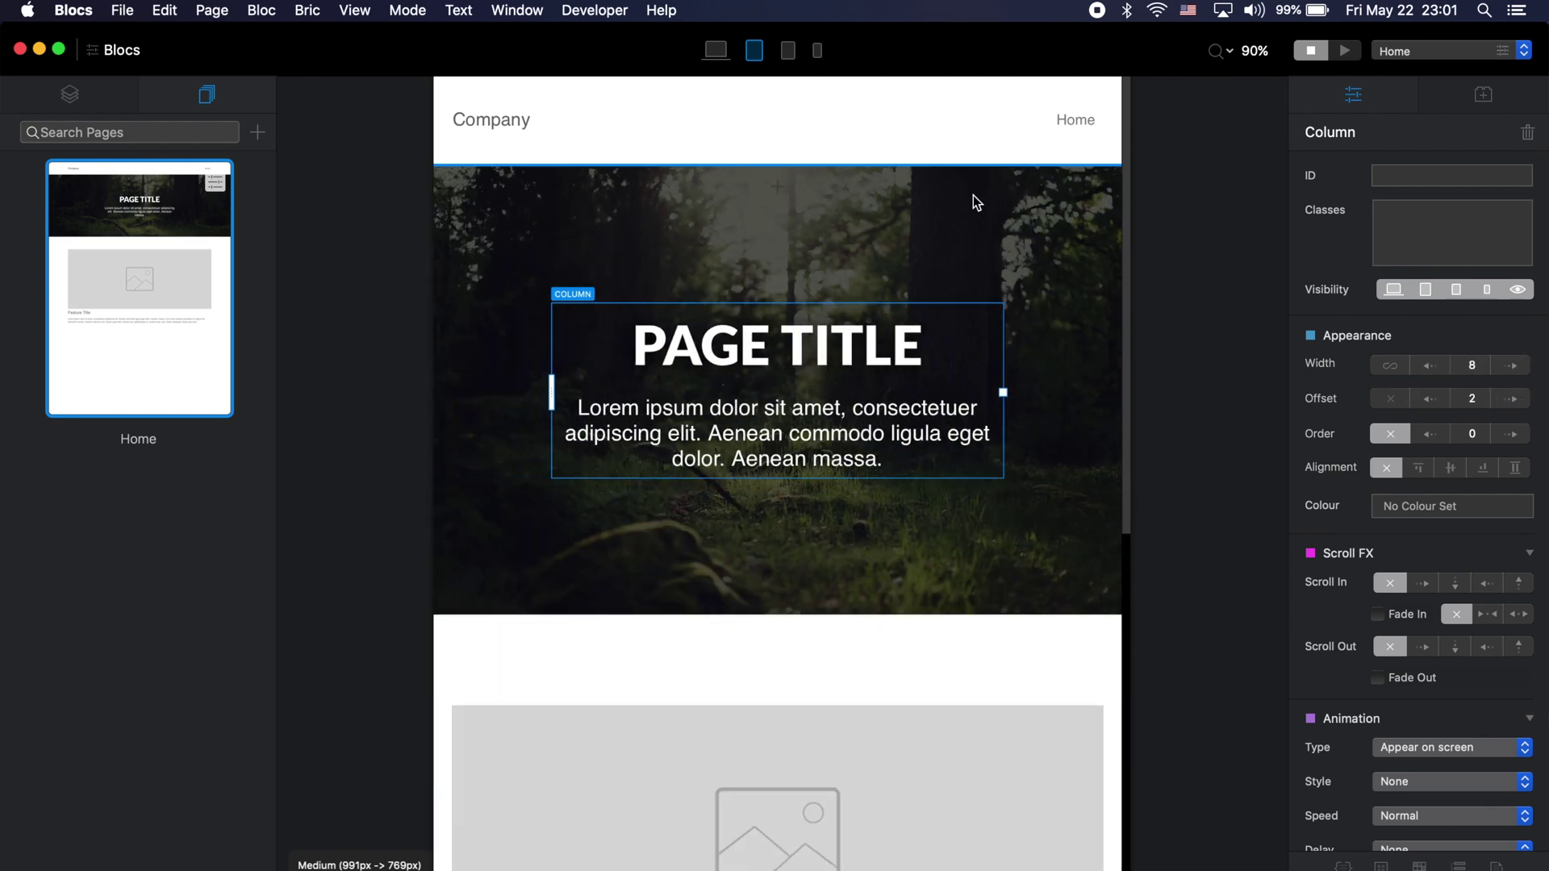
Check the hero layout at the SM and XS breakpoints, ending on SM
{"action": "left_click", "coordinate": [790, 57]}
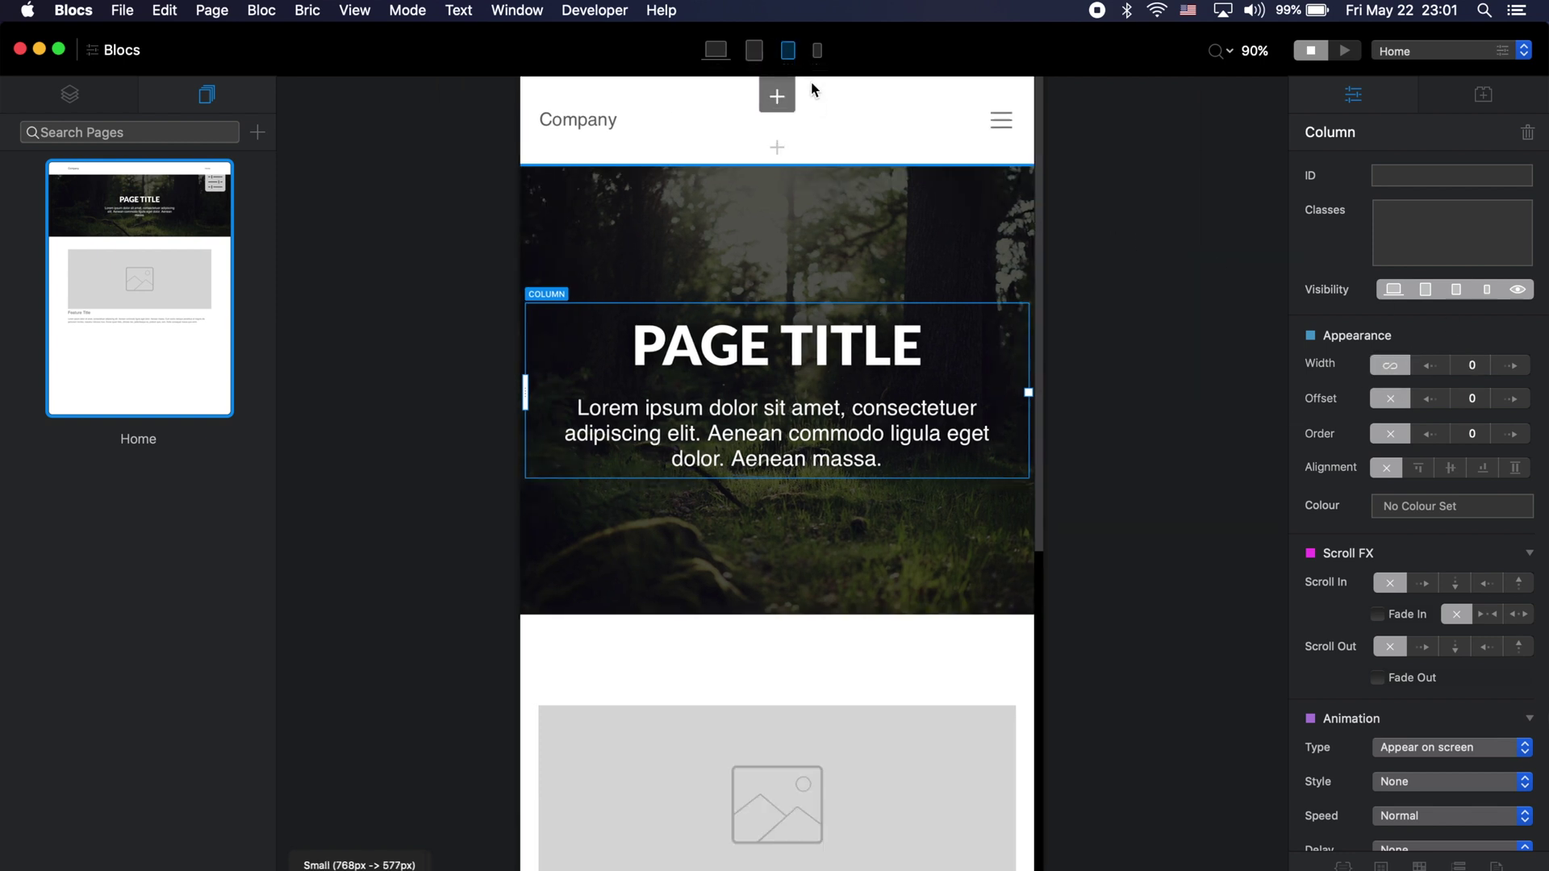
{"action": "left_click", "coordinate": [819, 55]}
{"action": "left_click", "coordinate": [794, 55]}
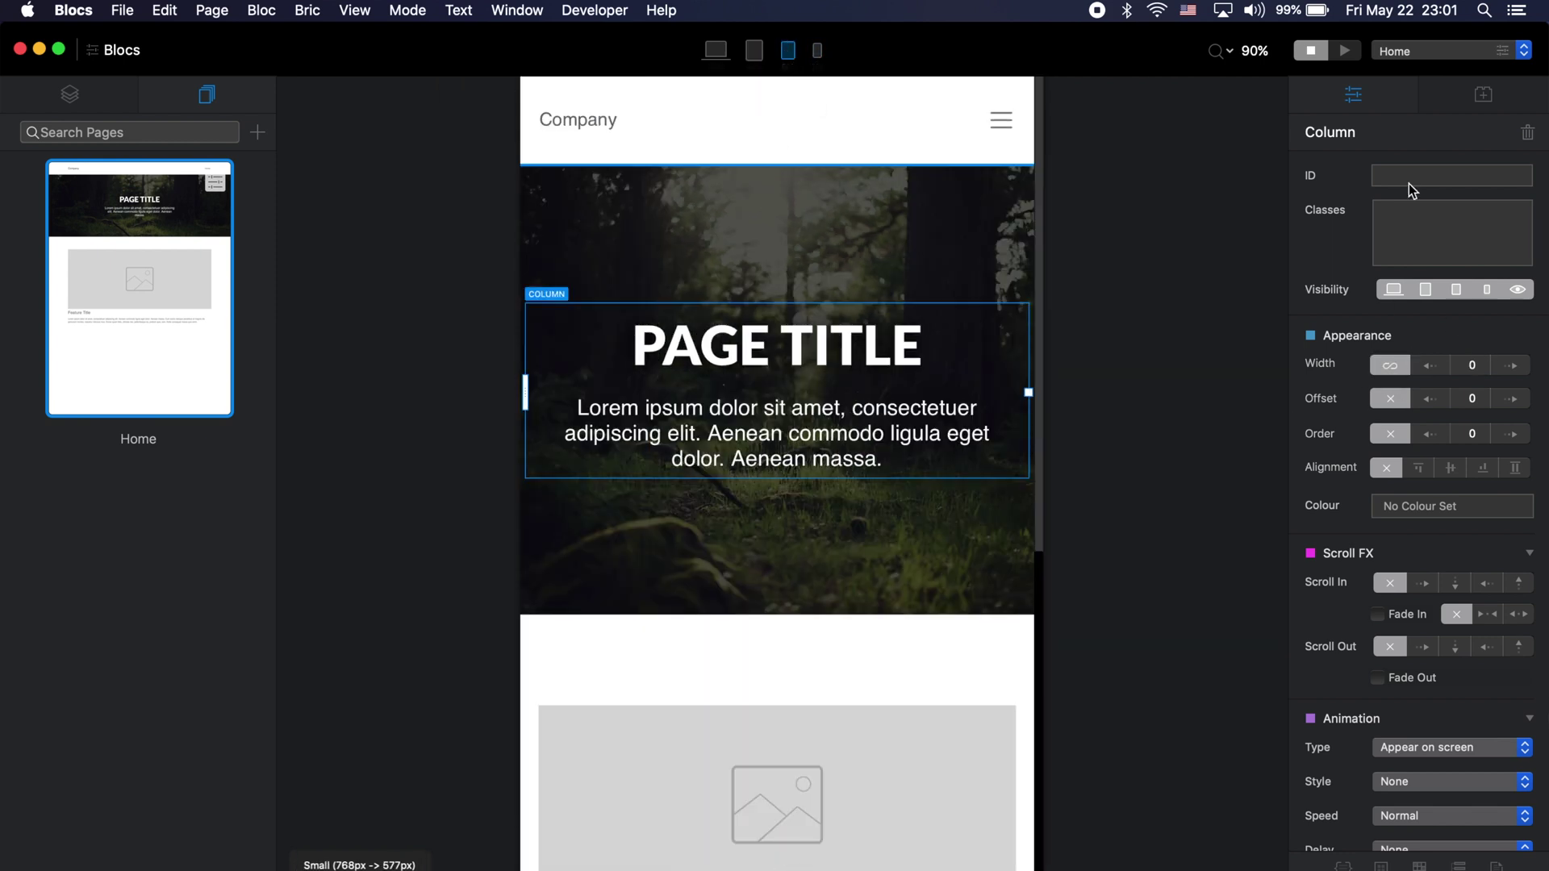
{"action": "left_click", "coordinate": [909, 335]}
Reduce page-title-class typography size to 50px for smaller breakpoints
{"action": "left_click", "coordinate": [1456, 212]}
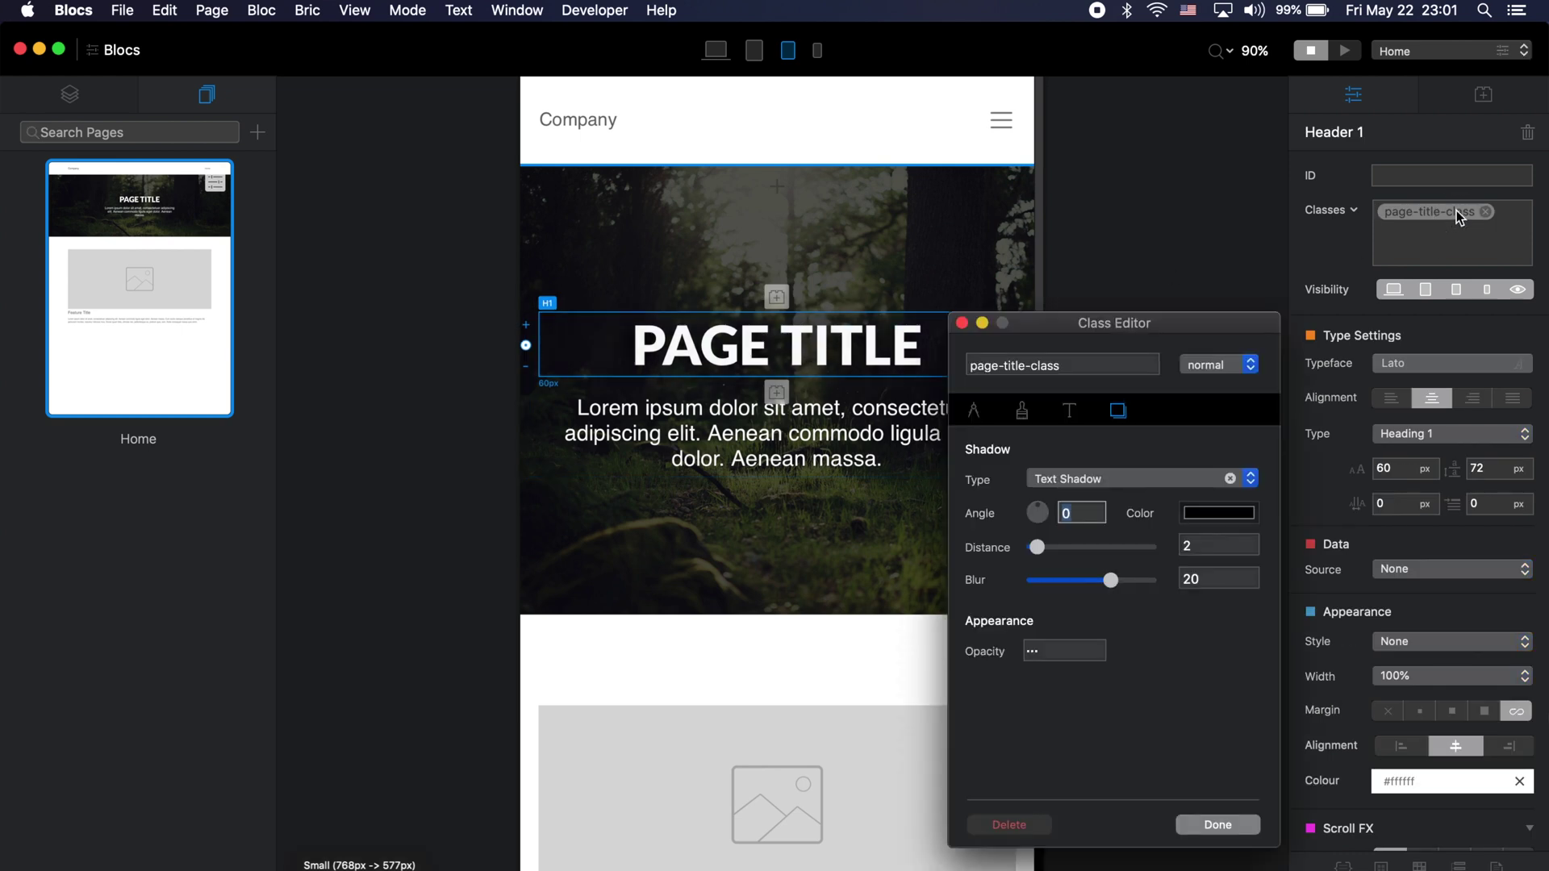
{"action": "left_click", "coordinate": [1070, 406]}
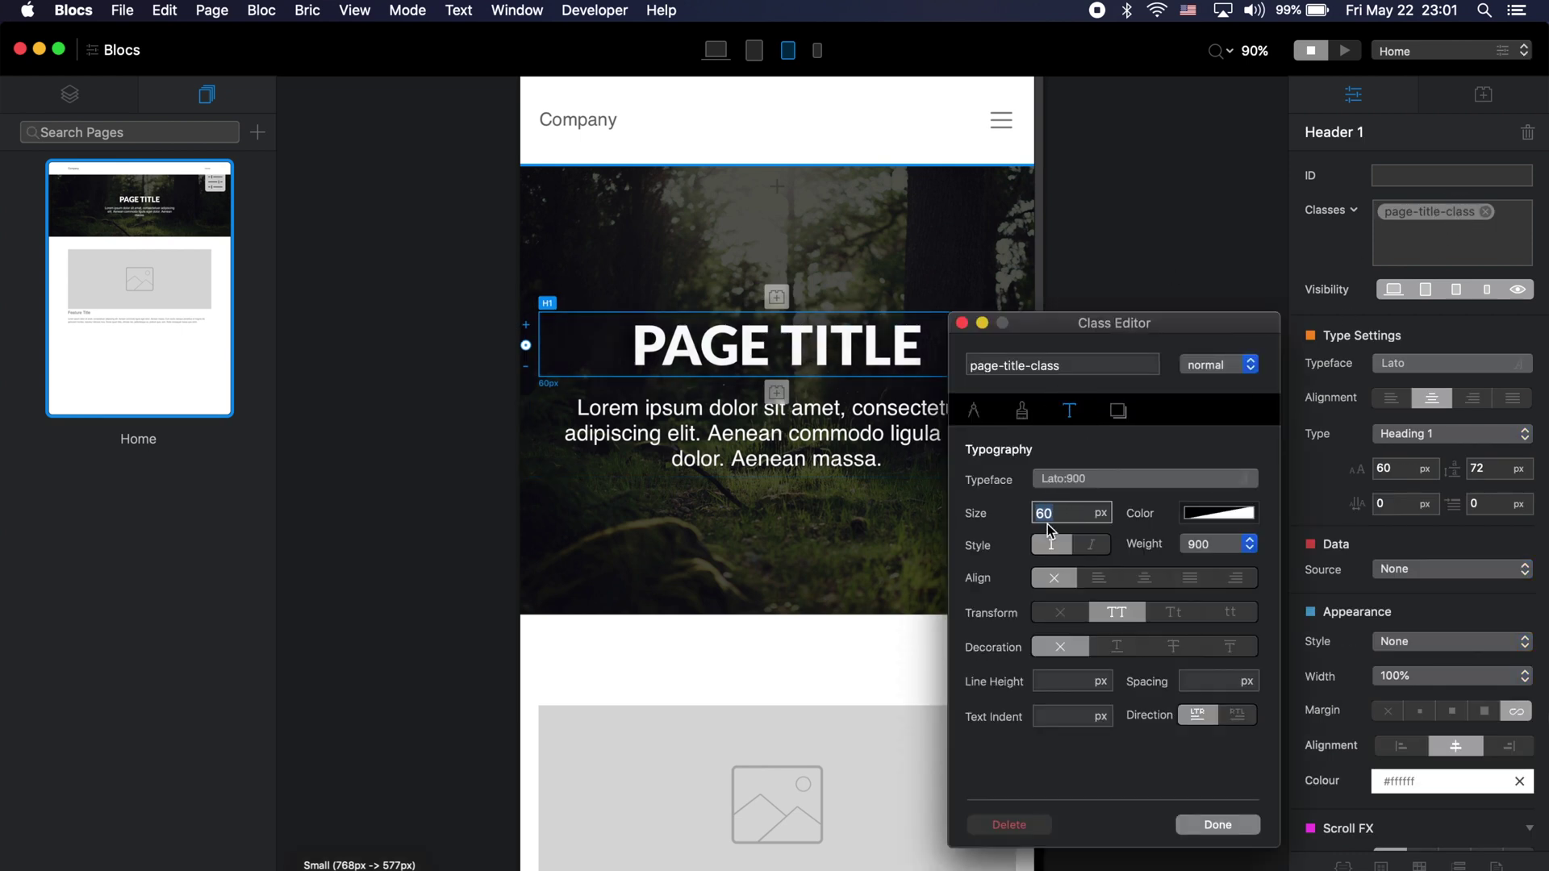
{"action": "type", "text": "50"}
{"action": "key", "text": "Return"}
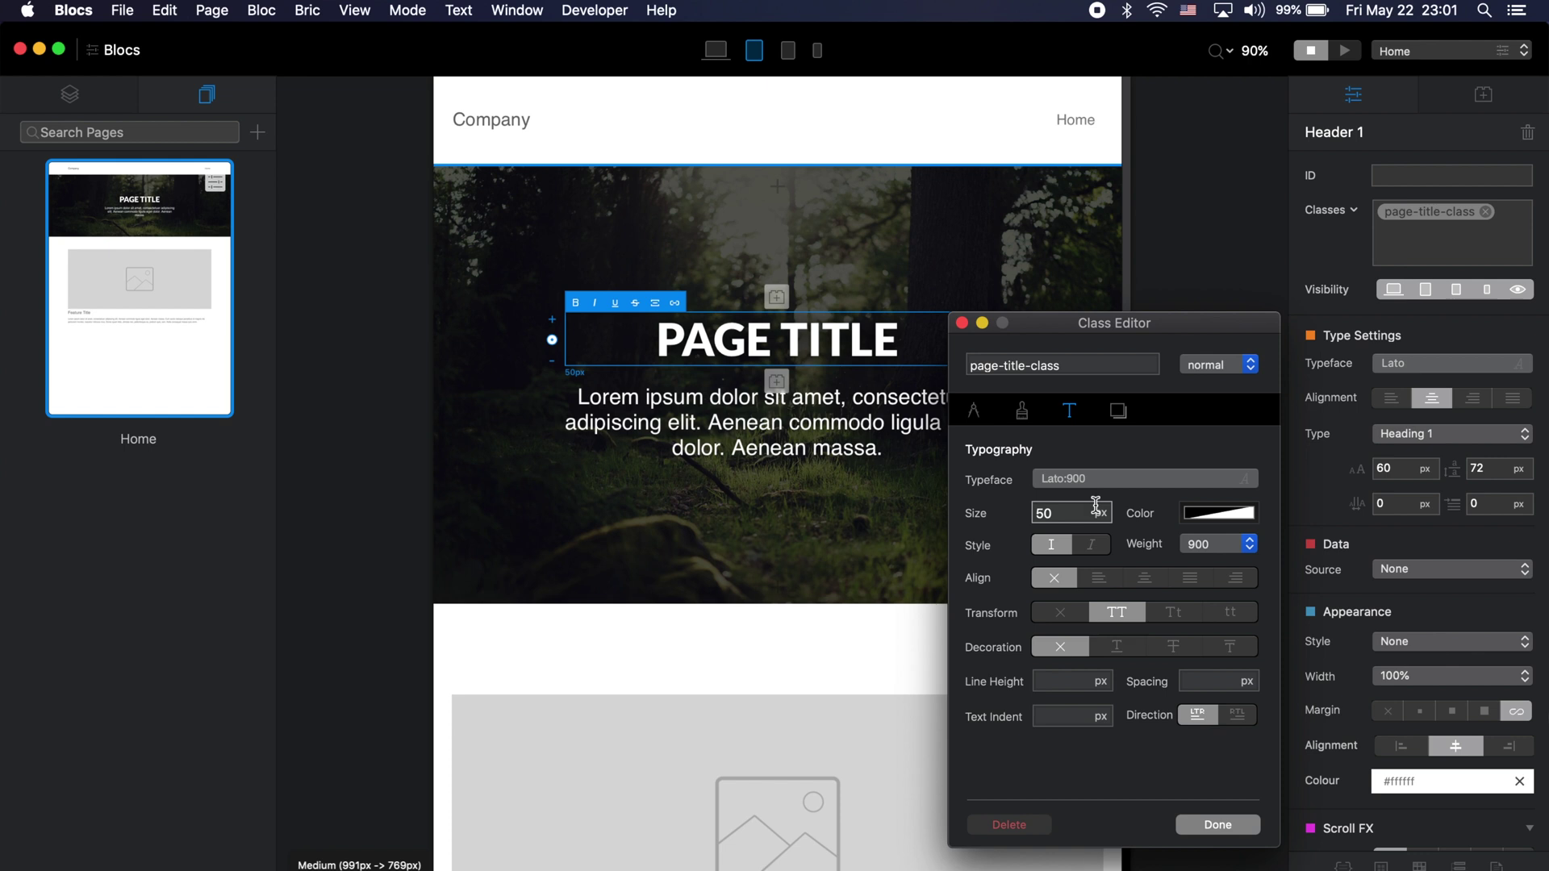
{"action": "left_click", "coordinate": [1045, 510]}
{"action": "key", "text": "super+4"}
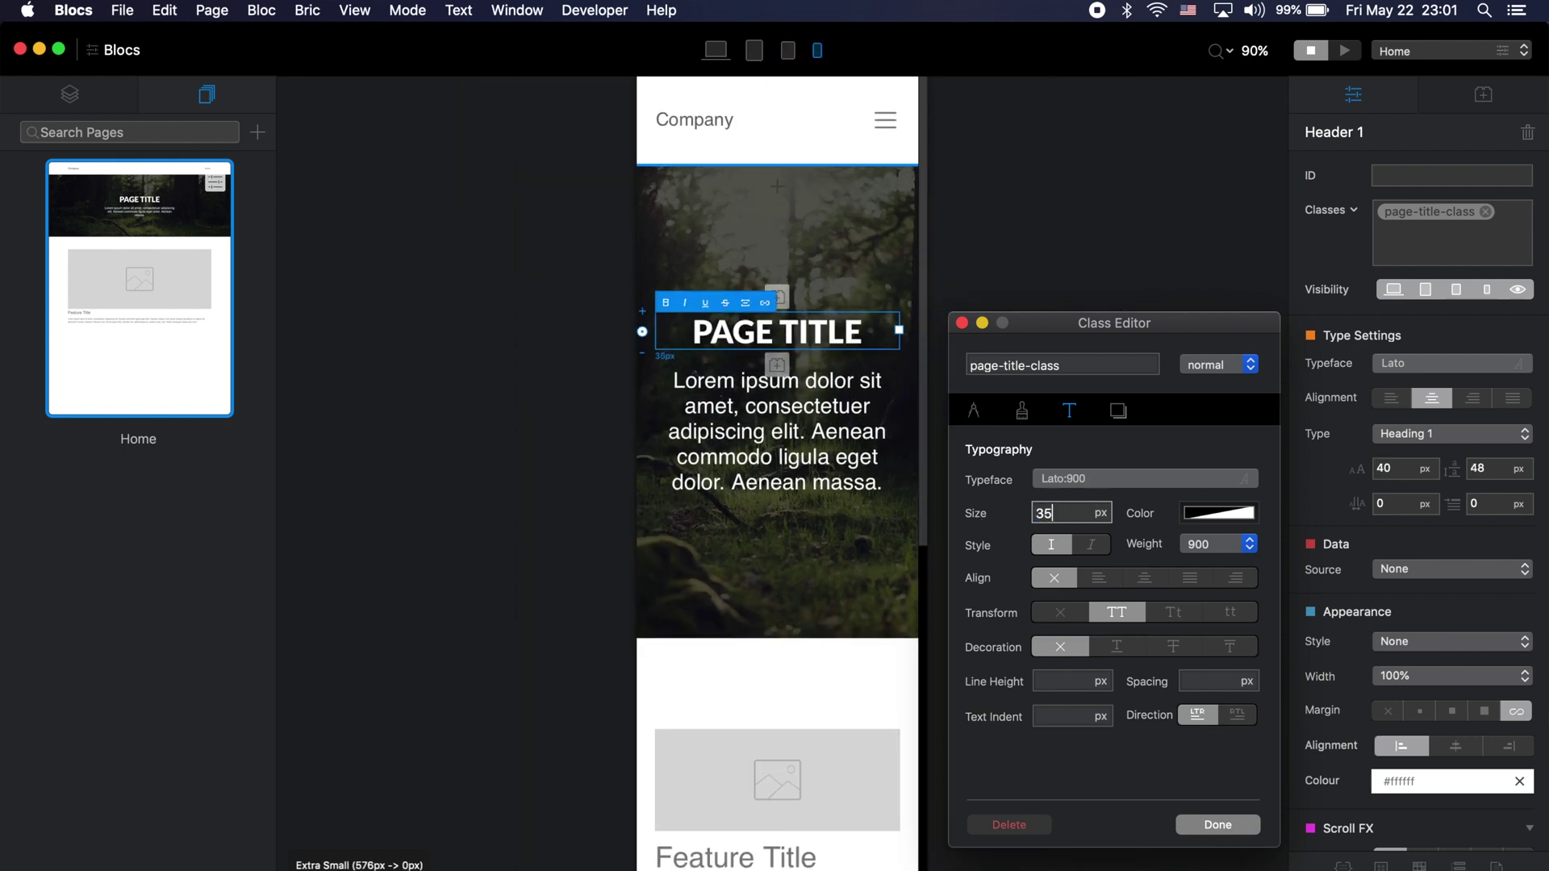
{"action": "key", "text": "super+2"}
{"action": "key", "text": "super+4"}
{"action": "key", "text": "super+2"}
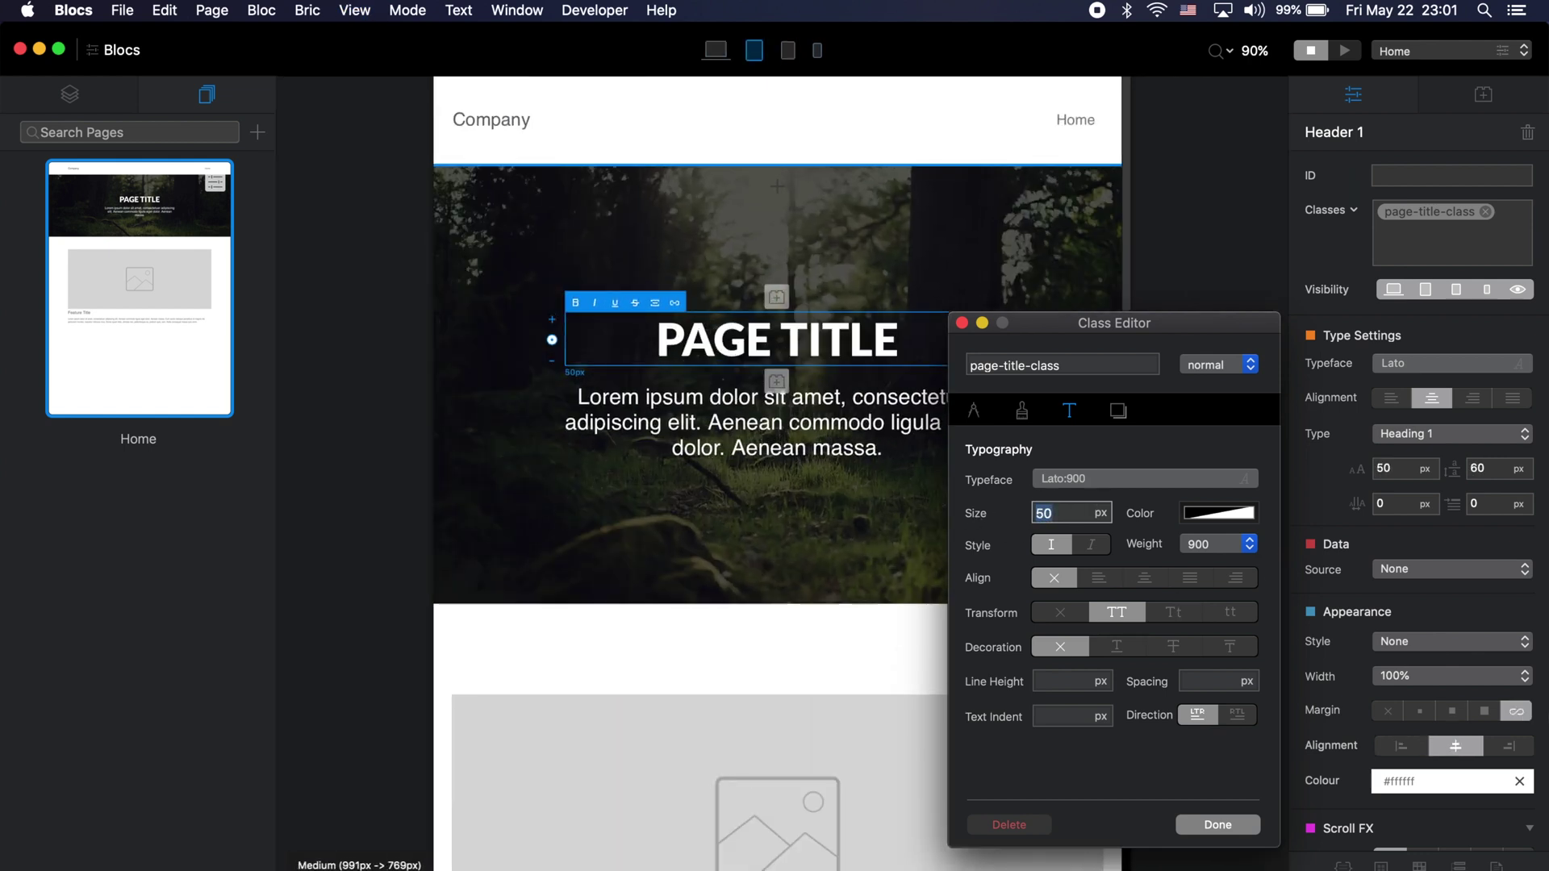
{"action": "key", "text": "super+1"}
{"action": "left_click", "coordinate": [1219, 824]}
Add a descrip class to the subtitle paragraph with a 23px text size
{"action": "left_click", "coordinate": [882, 427]}
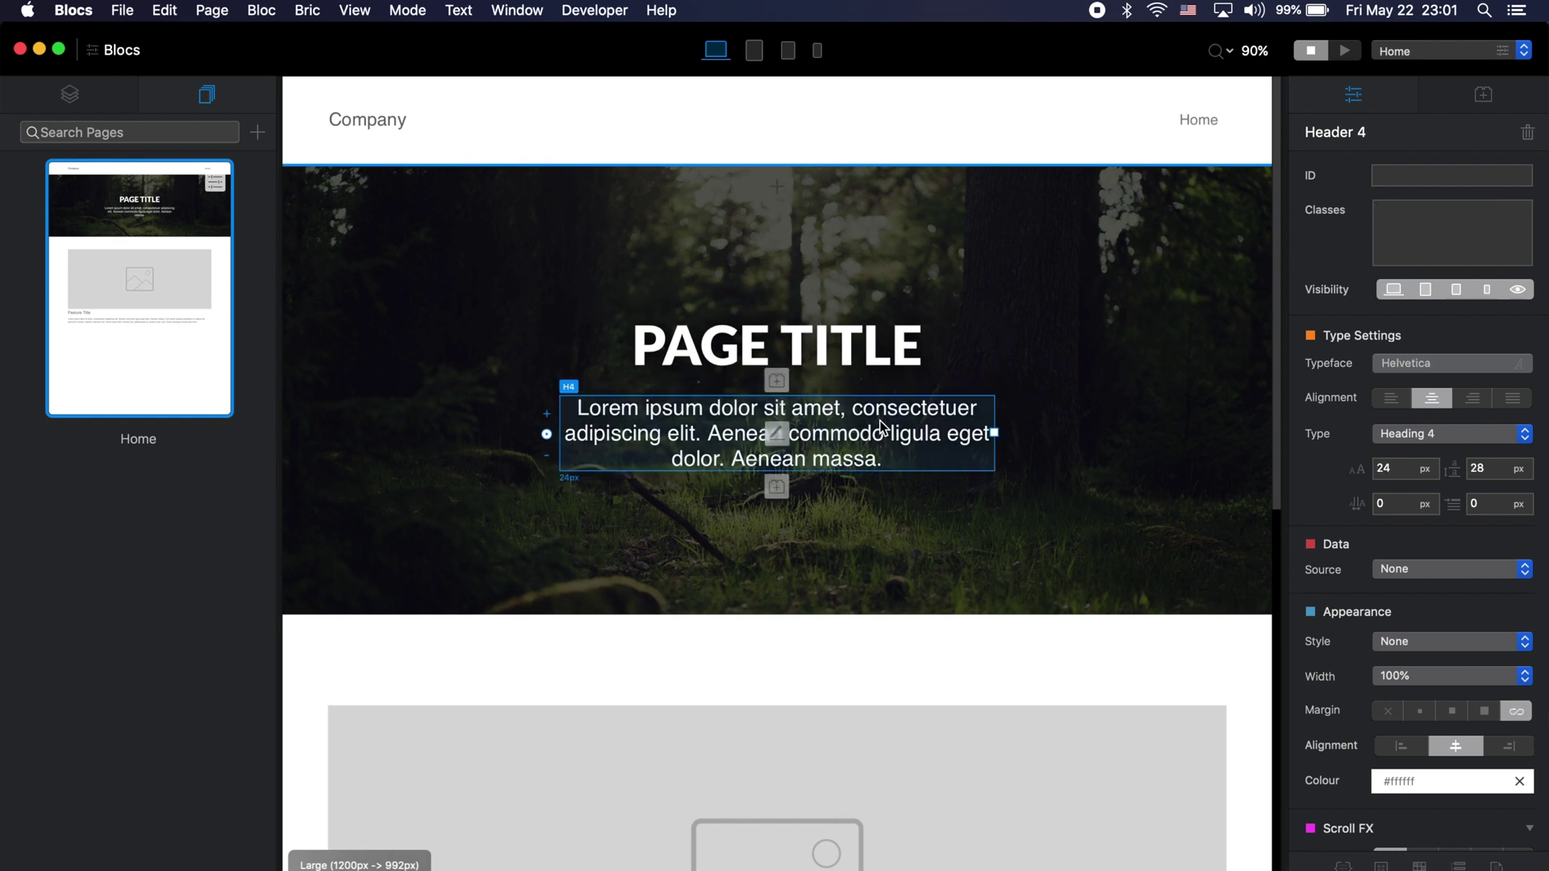
{"action": "left_click", "coordinate": [1389, 215]}
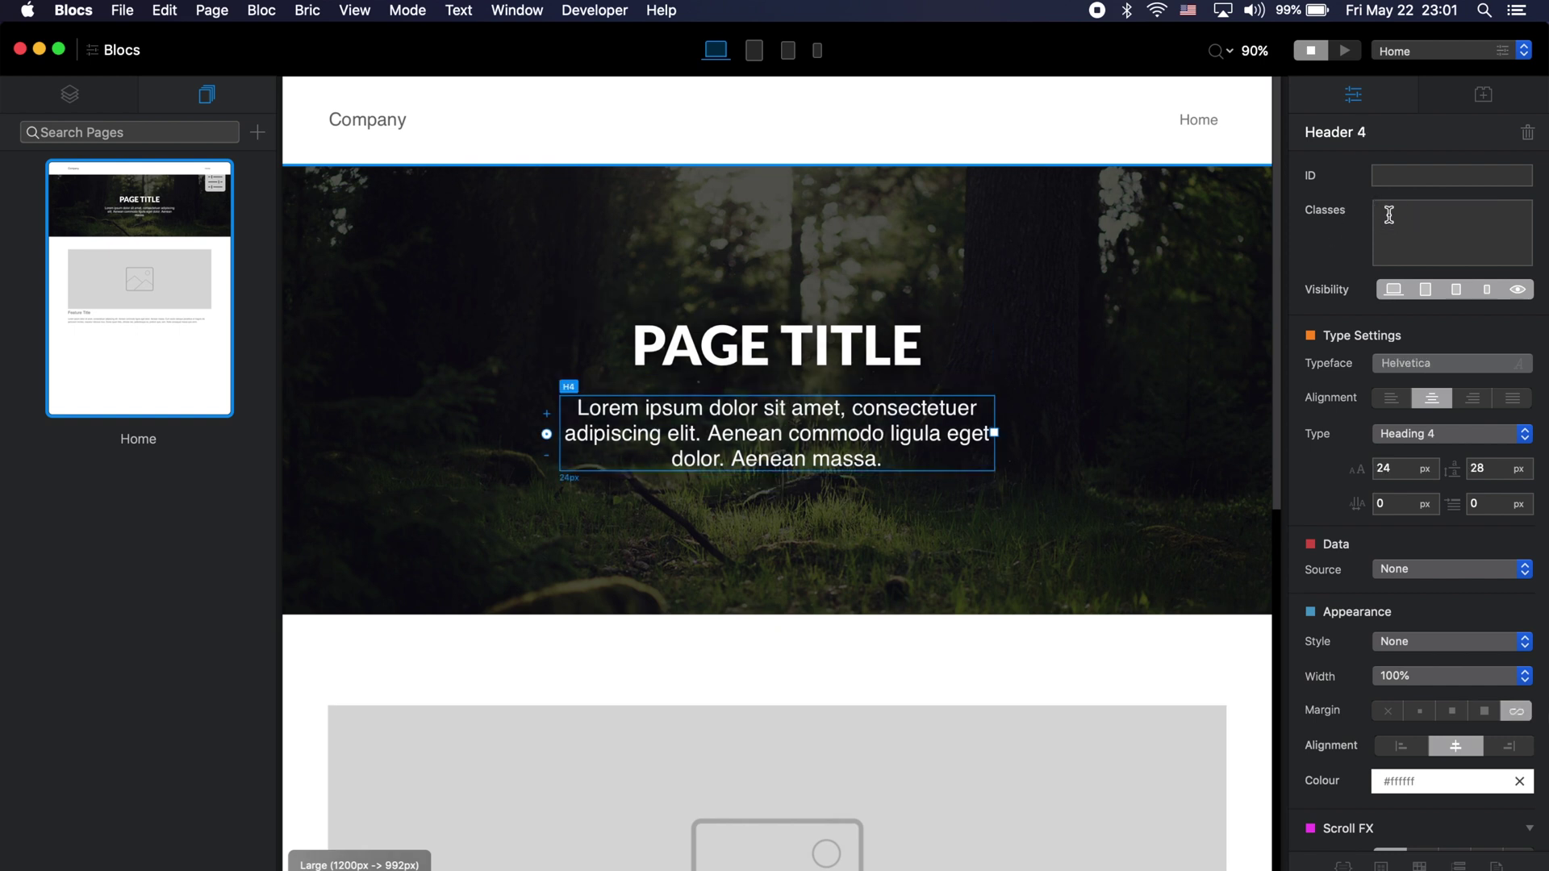
{"action": "type", "text": "descrip"}
{"action": "key", "text": "Return"}
{"action": "key", "text": "Down"}
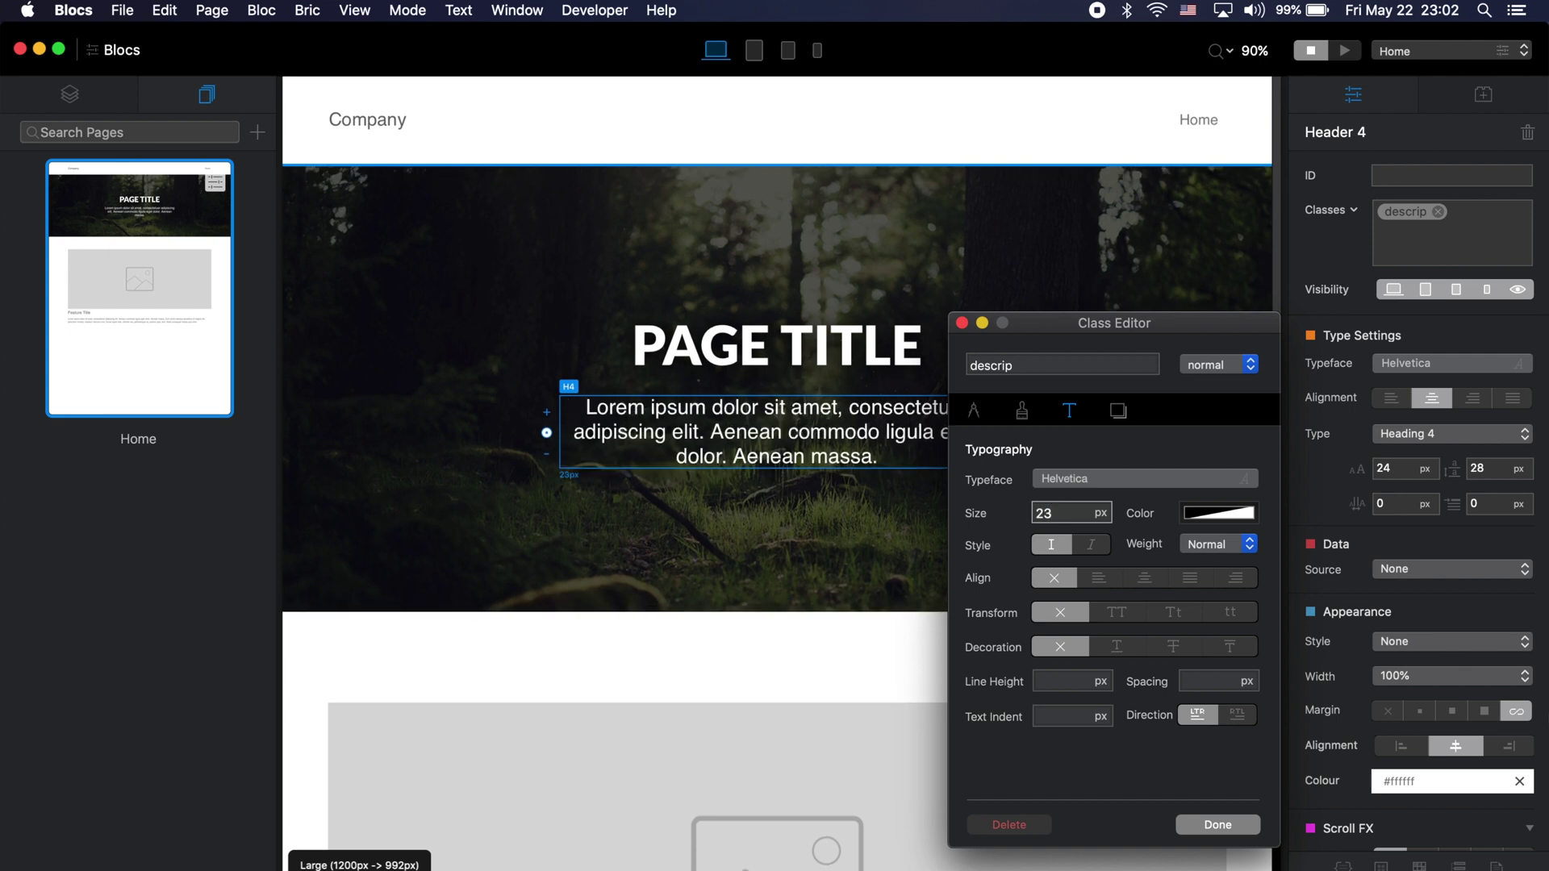
{"action": "key", "text": "super+Right"}
{"action": "key", "text": "super+Right"}
{"action": "key", "text": "super+Right"}
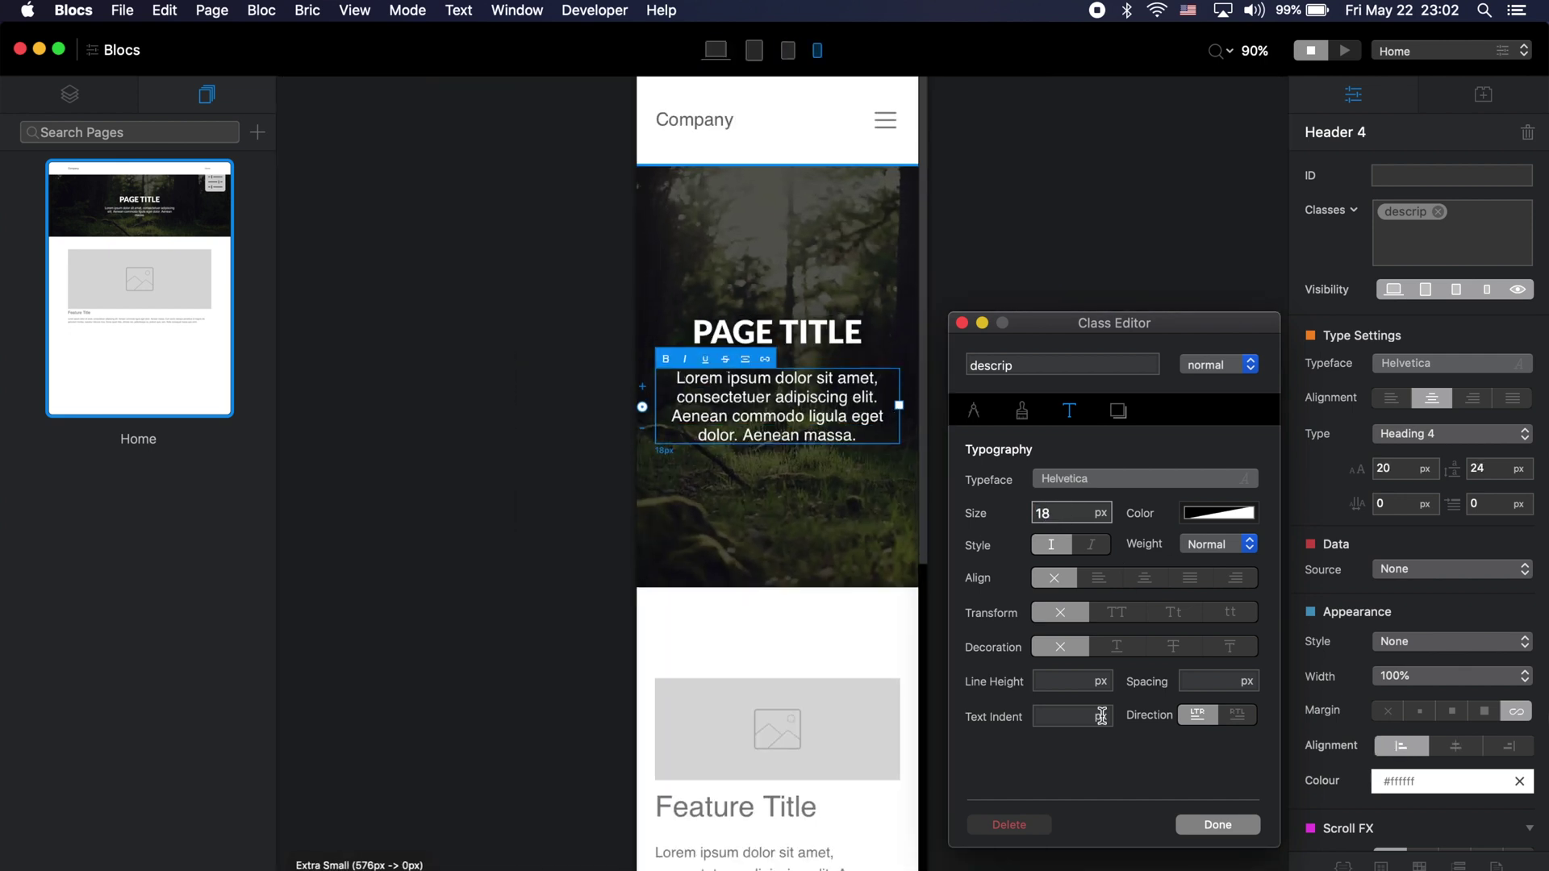
{"action": "left_click", "coordinate": [1217, 824]}
At the Small breakpoint, set the hero column to width 10 with offset 1
{"action": "key", "text": "super+Left"}
{"action": "key", "text": "Escape"}
{"action": "left_click", "coordinate": [1510, 366]}
{"action": "left_click", "coordinate": [1510, 399]}
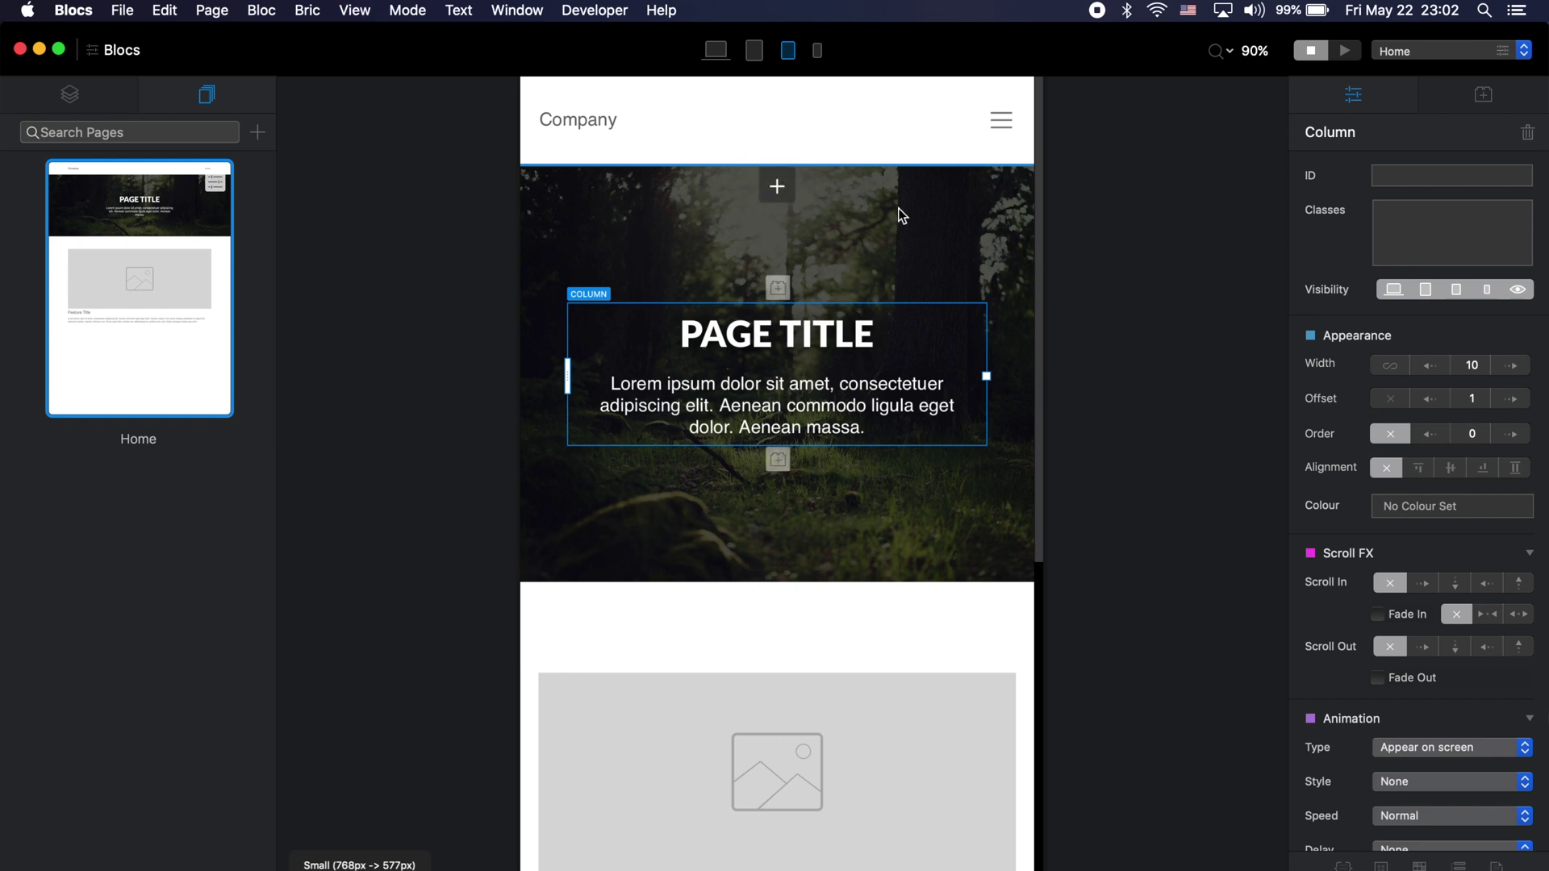
{"action": "key", "text": "super+Left"}
{"action": "key", "text": "super+Left"}
{"action": "key", "text": "super+Right"}
{"action": "key", "text": "super+Right"}
{"action": "key", "text": "super+Right"}
{"action": "key", "text": "super+Left"}
{"action": "key", "text": "super+Left"}
{"action": "key", "text": "super+Left"}
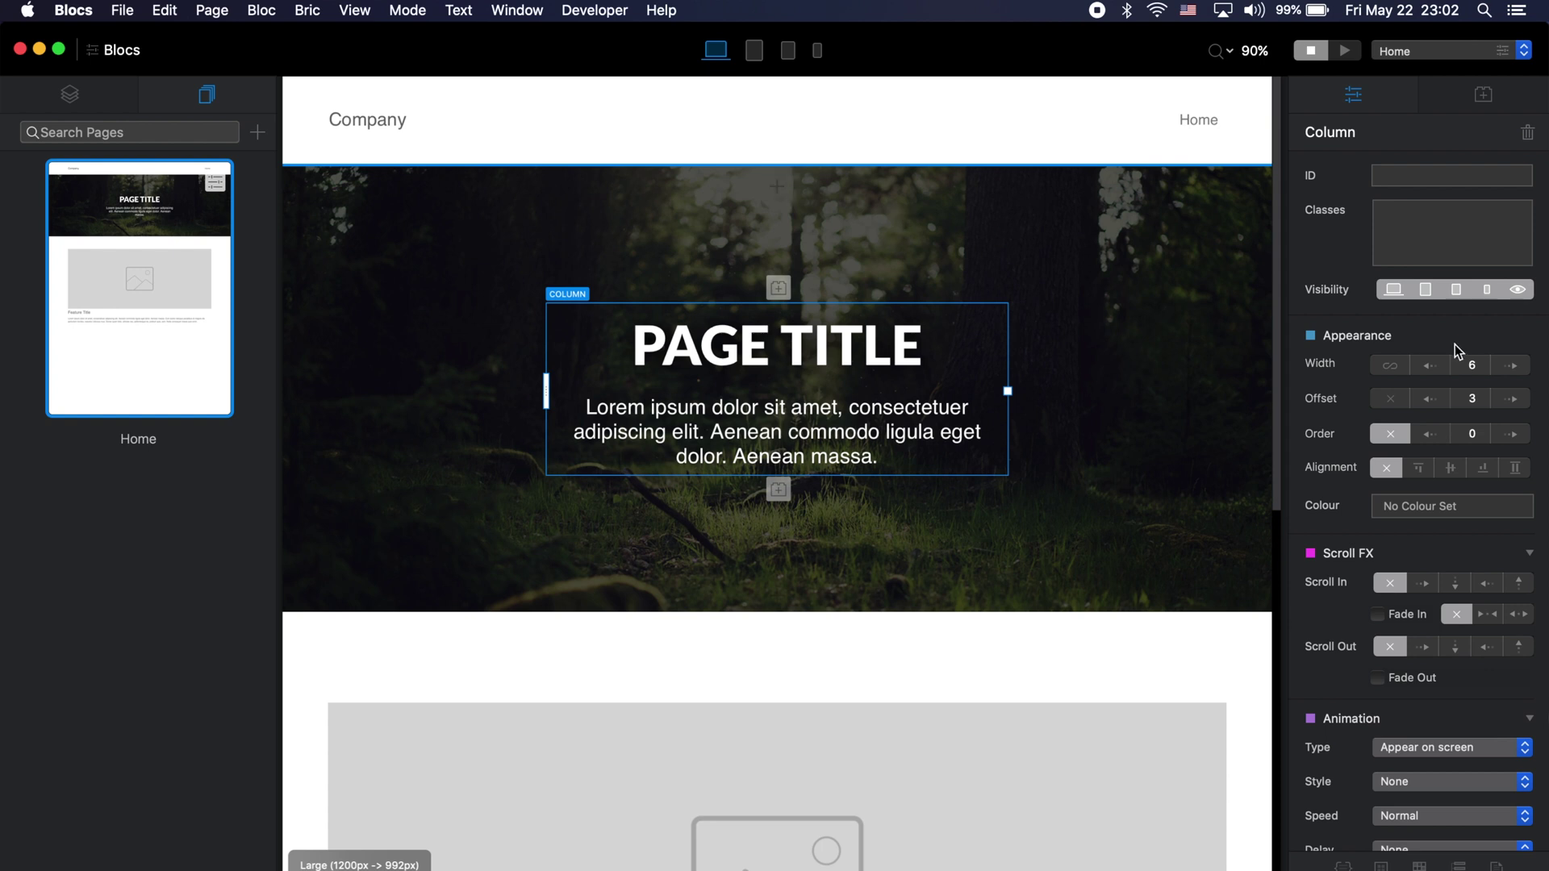
{"action": "left_click", "coordinate": [1341, 45]}
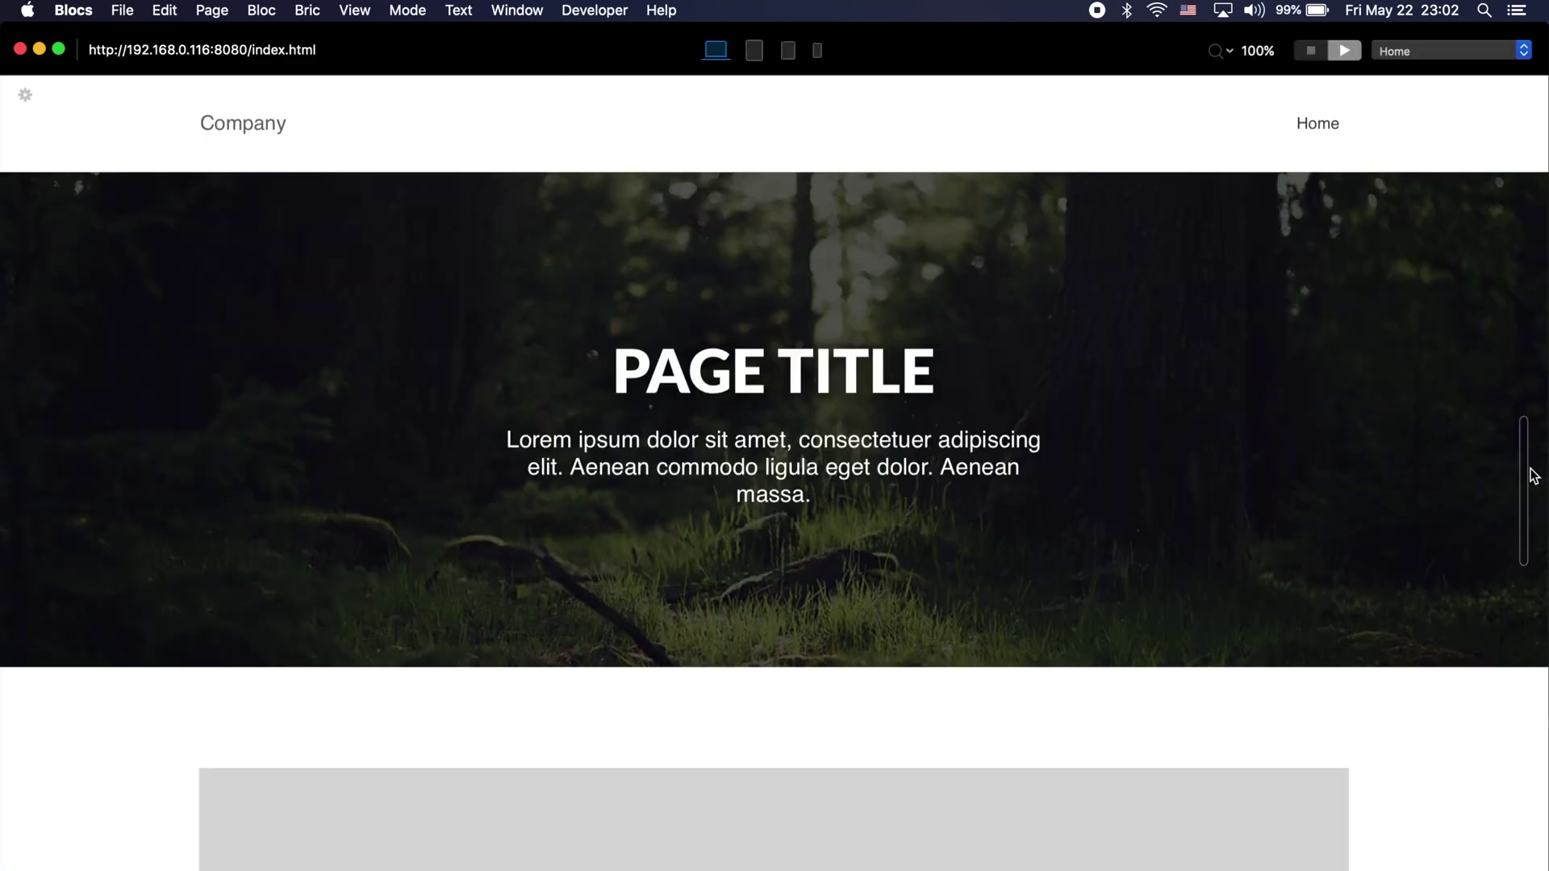
{"action": "mouse_move", "coordinate": [1534, 476]}
{"action": "left_mouse_down"}
{"action": "mouse_move", "coordinate": [951, 487]}
{"action": "mouse_move", "coordinate": [1382, 481]}
{"action": "mouse_move", "coordinate": [826, 511]}
{"action": "mouse_move", "coordinate": [1541, 496]}
{"action": "left_mouse_up"}
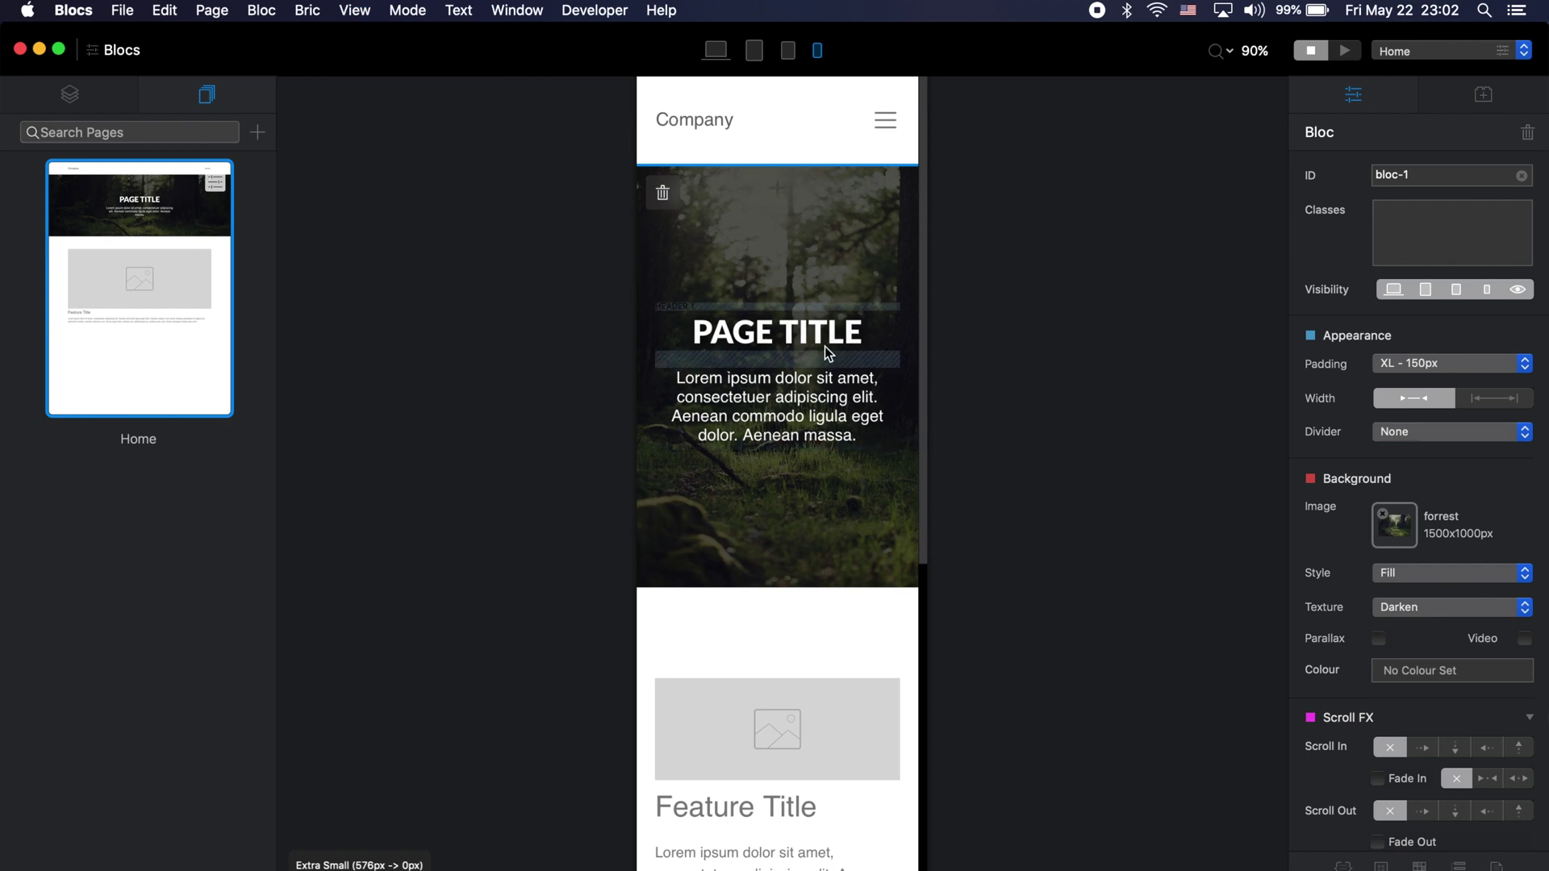
Set the hero bloc's padding to Medium - 50px and add a custom-padding class
{"action": "key", "text": "super+1"}
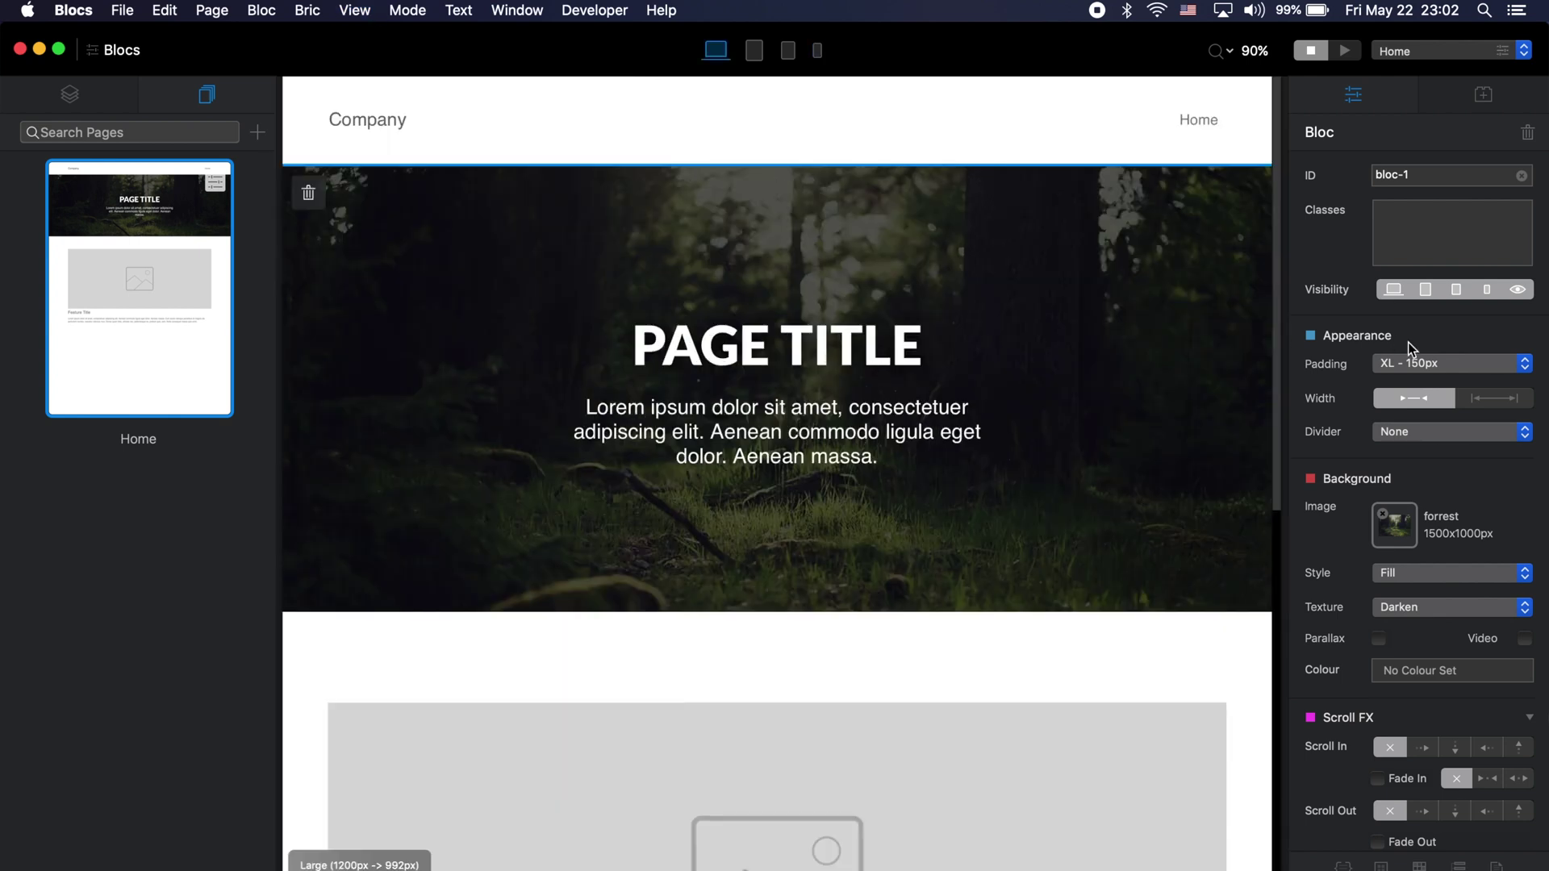
{"action": "left_click", "coordinate": [1440, 364]}
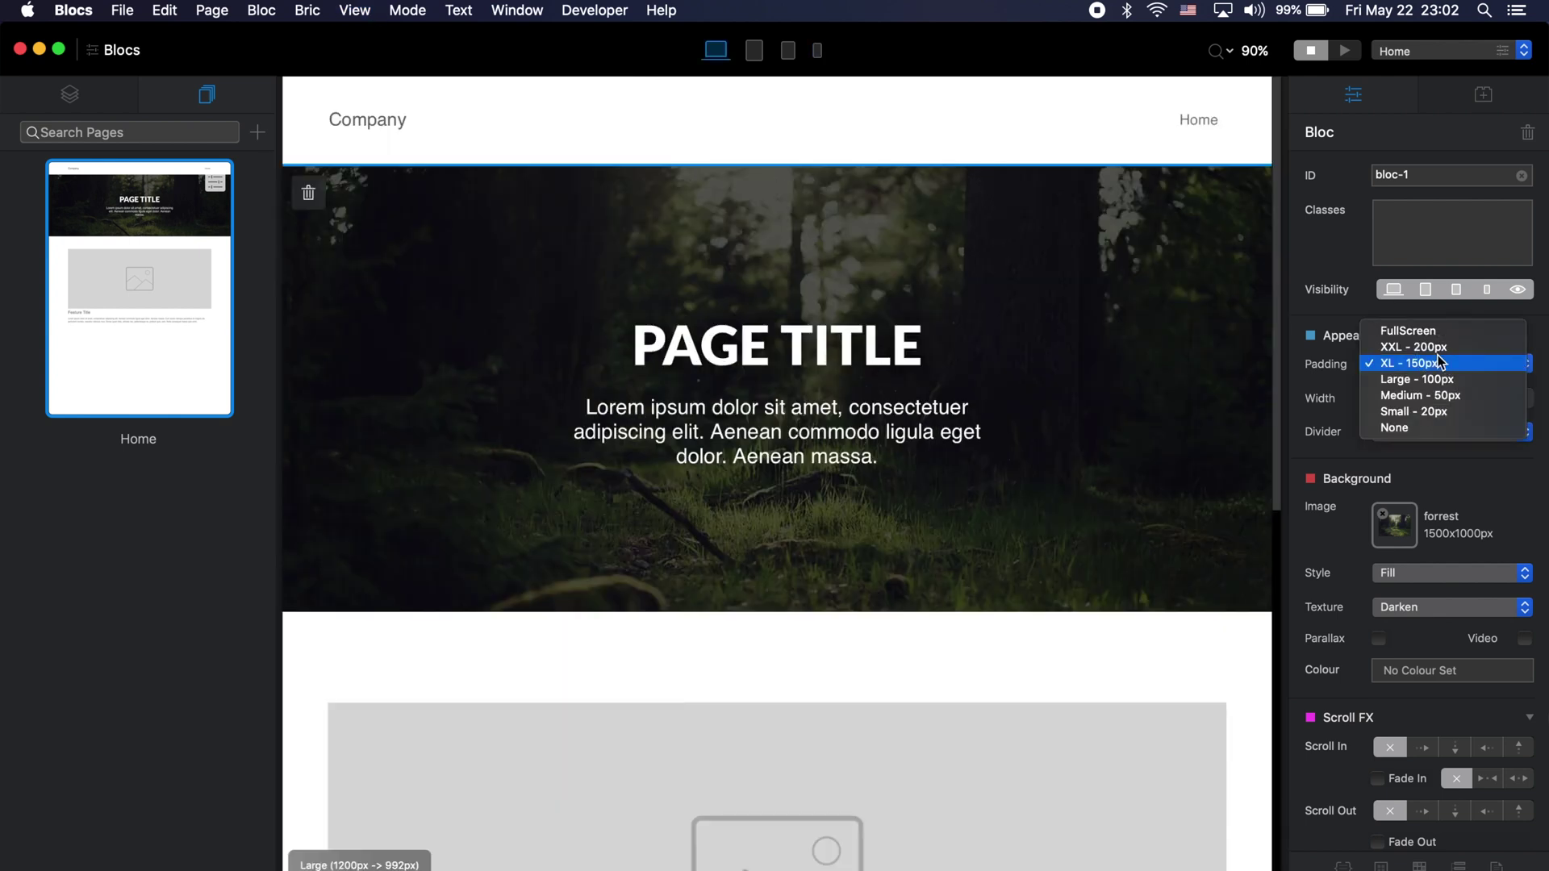
{"action": "left_click", "coordinate": [1473, 398]}
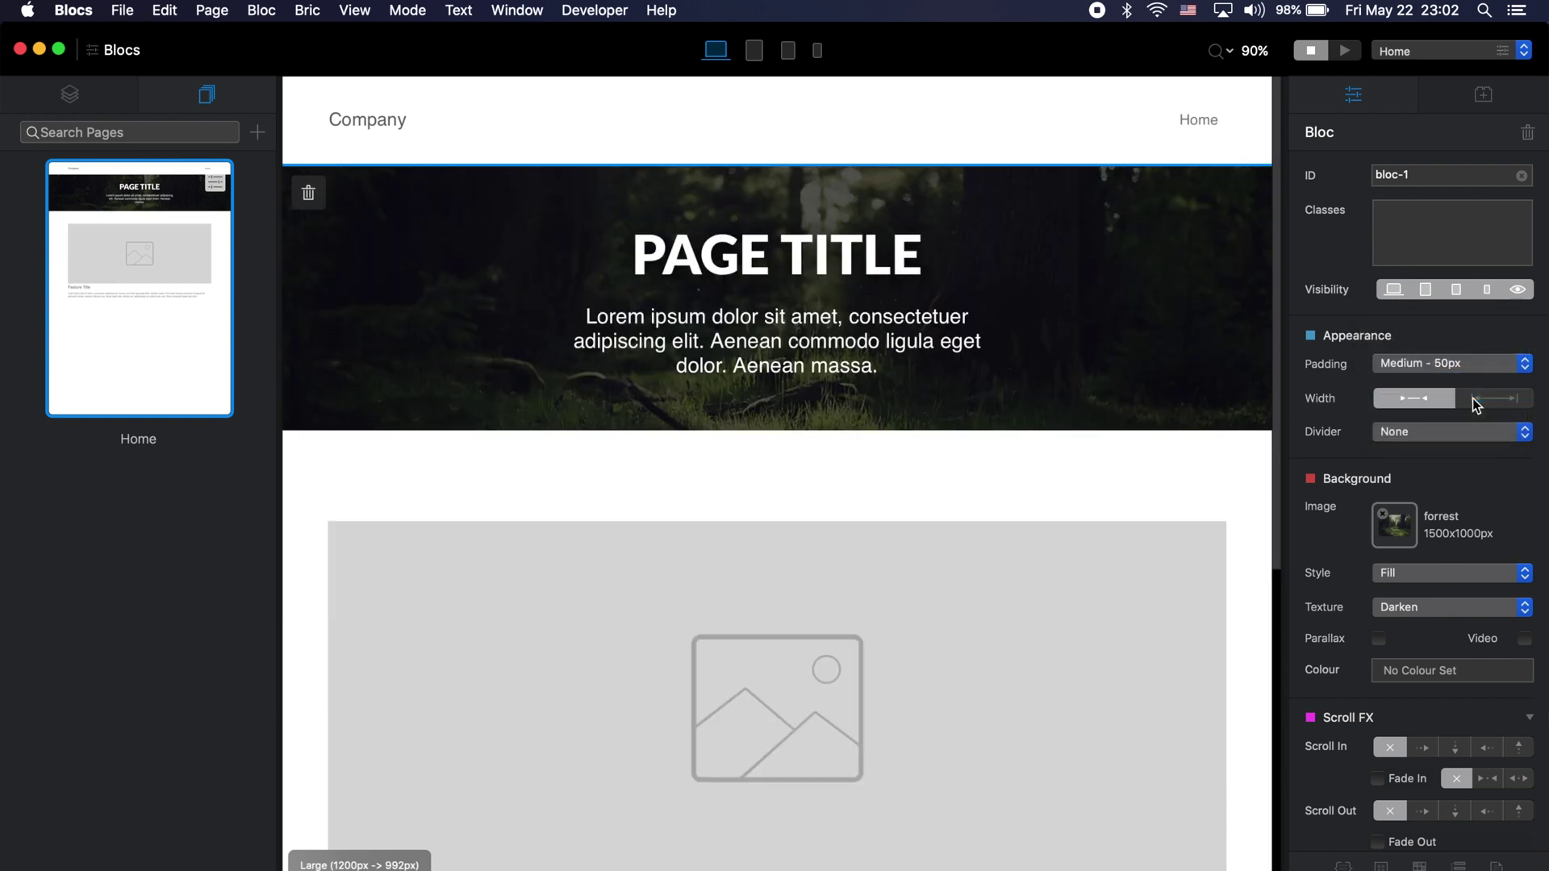
{"action": "left_click", "coordinate": [1505, 226]}
{"action": "type", "text": "custom-padding"}
{"action": "key", "text": "Return"}
Give custom-padding padding of 100, 70, 30 and 0 across LG, MD, SM, XS
{"action": "left_click", "coordinate": [1445, 211]}
{"action": "left_click", "coordinate": [974, 411]}
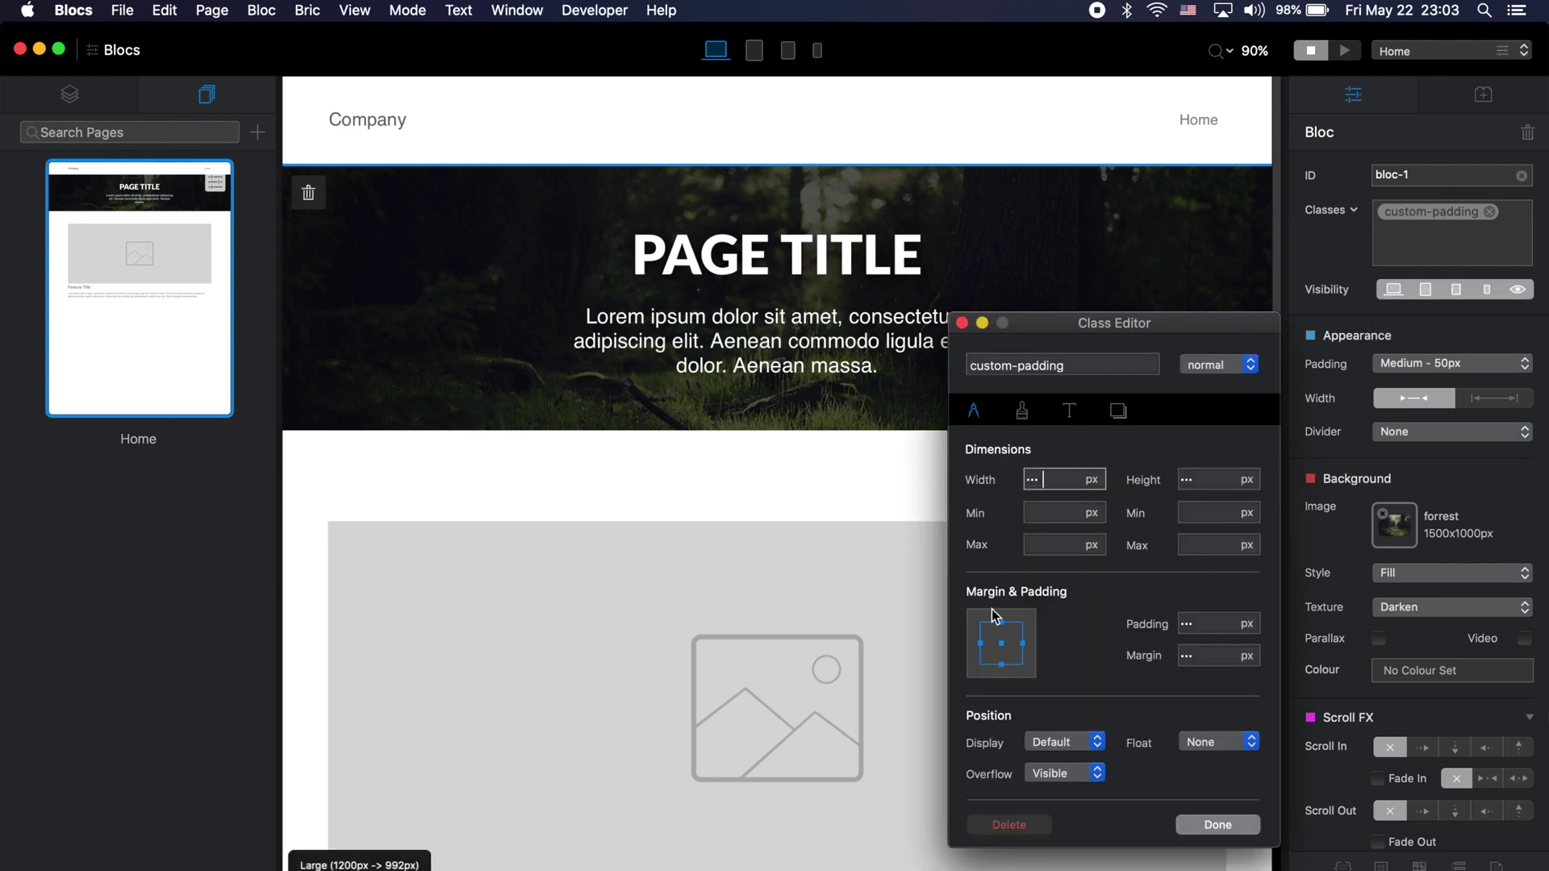
{"action": "left_click", "coordinate": [1212, 623]}
{"action": "type", "text": "100"}
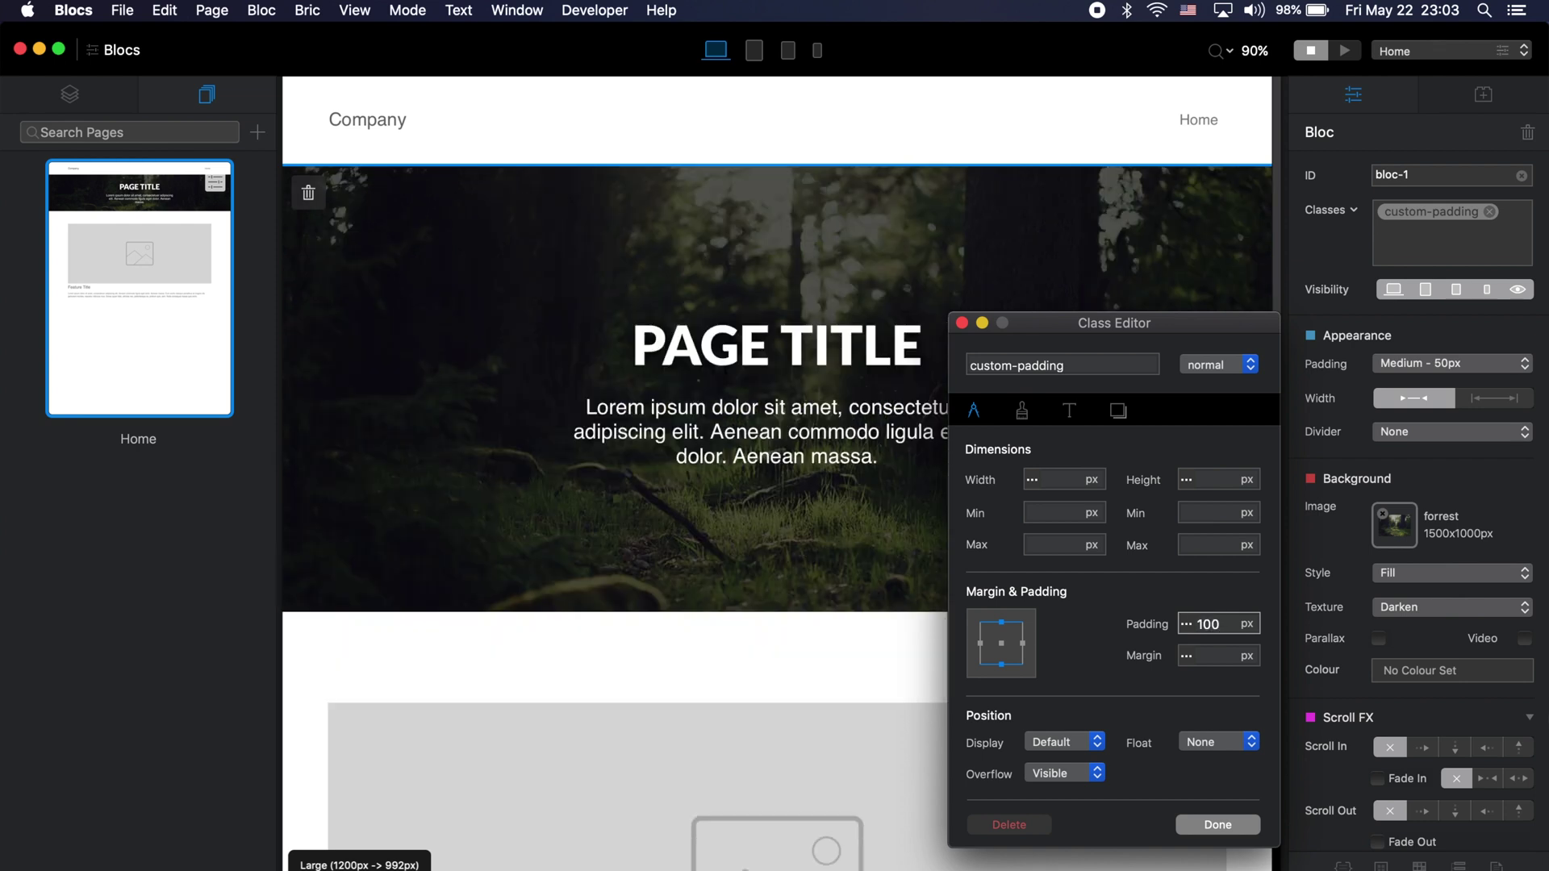
{"action": "key", "text": "cmd+2"}
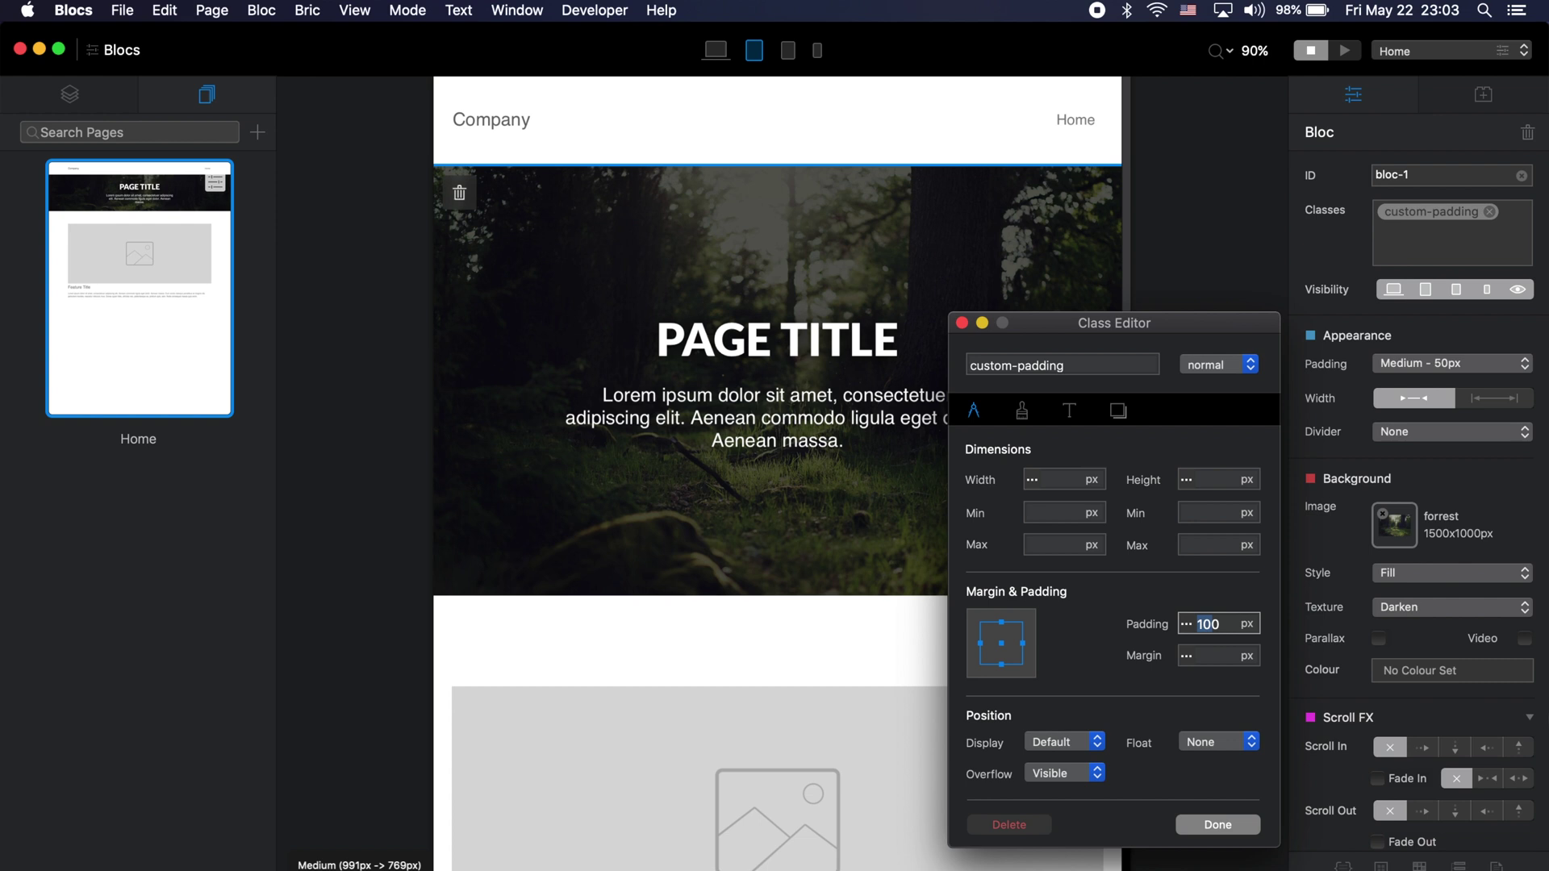
{"action": "type", "text": "70"}
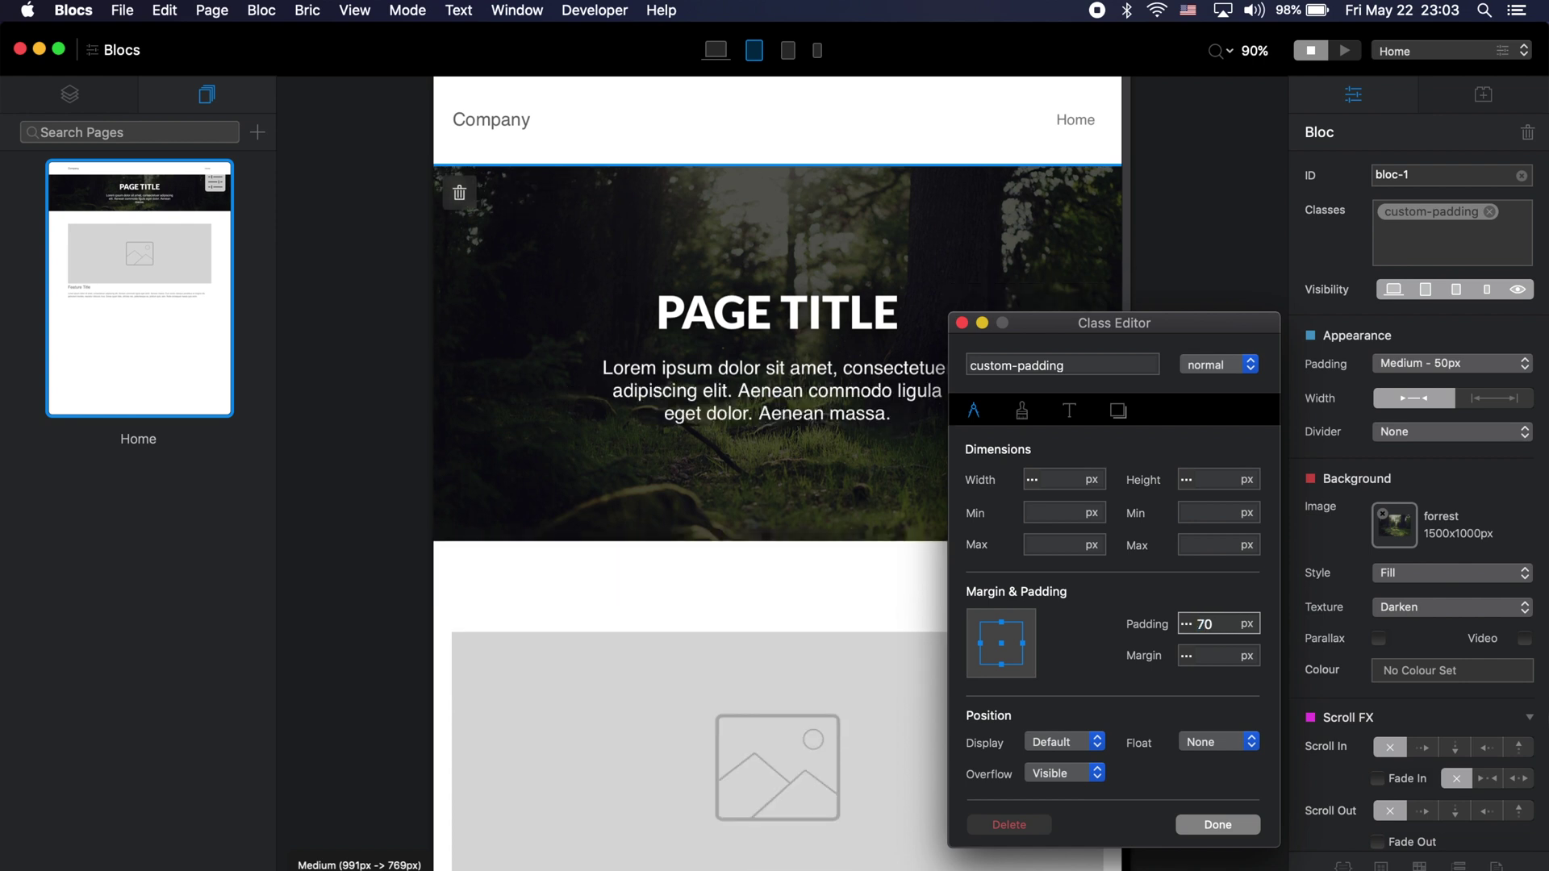
{"action": "key", "text": "cmd+3"}
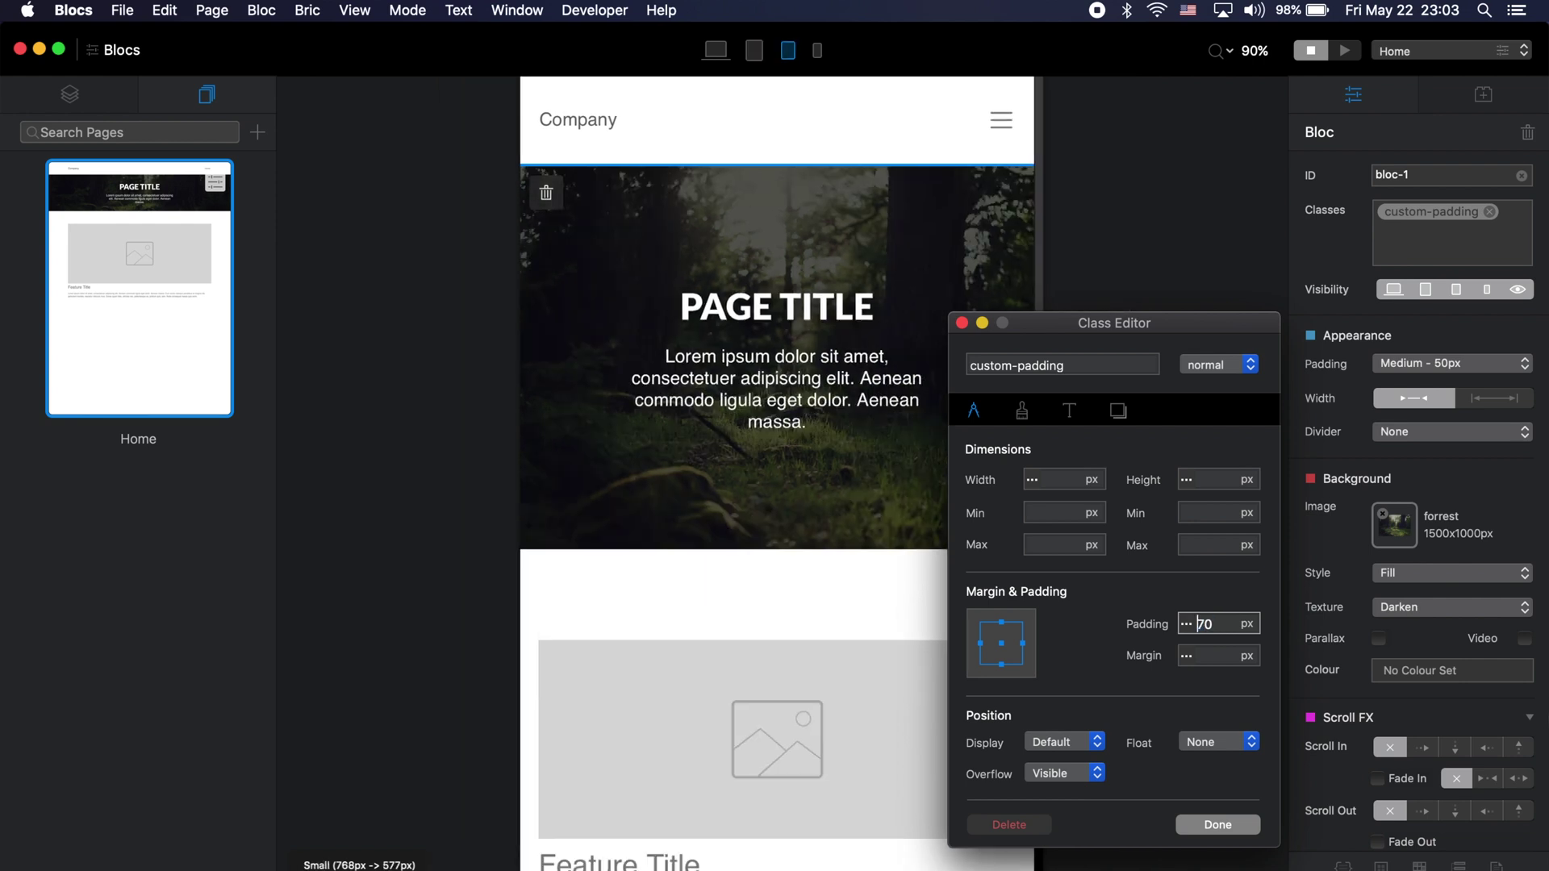
{"action": "type", "text": "30"}
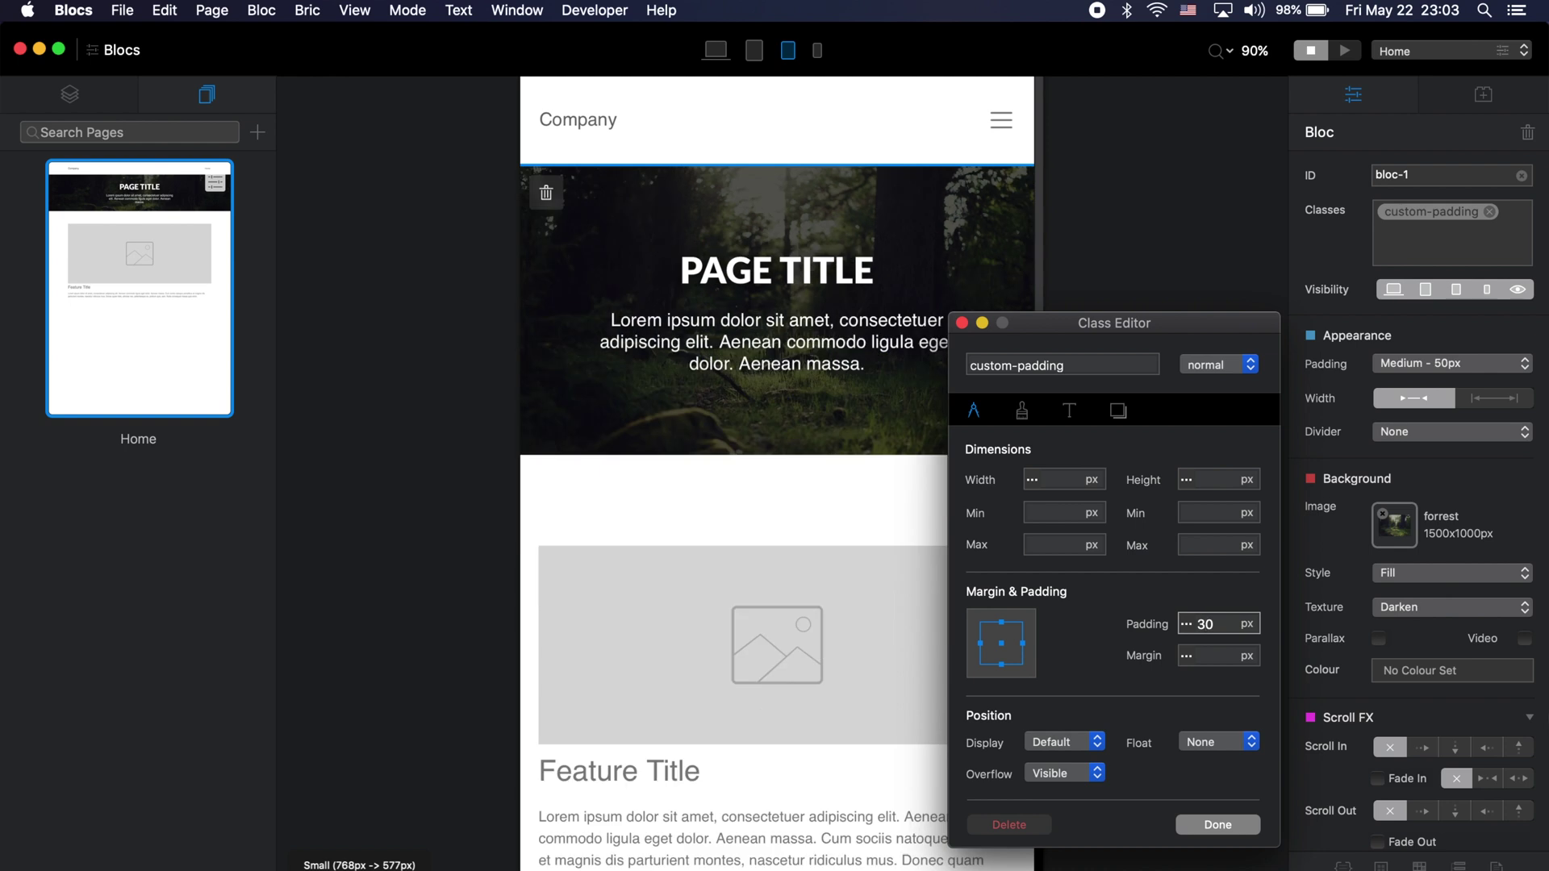
{"action": "key", "text": "cmd+4"}
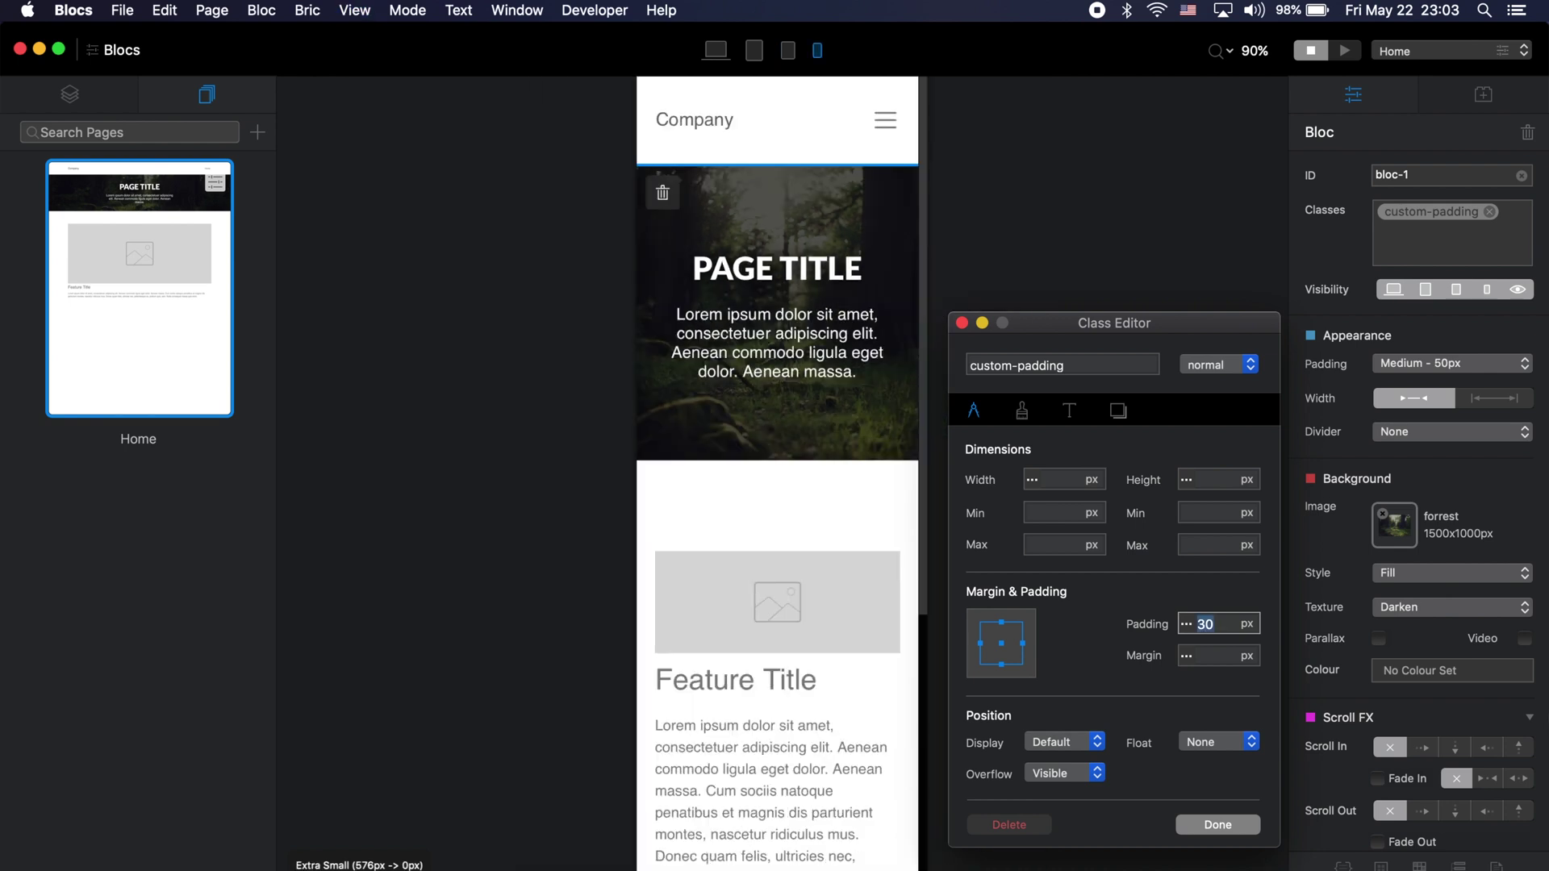
{"action": "type", "text": "0"}
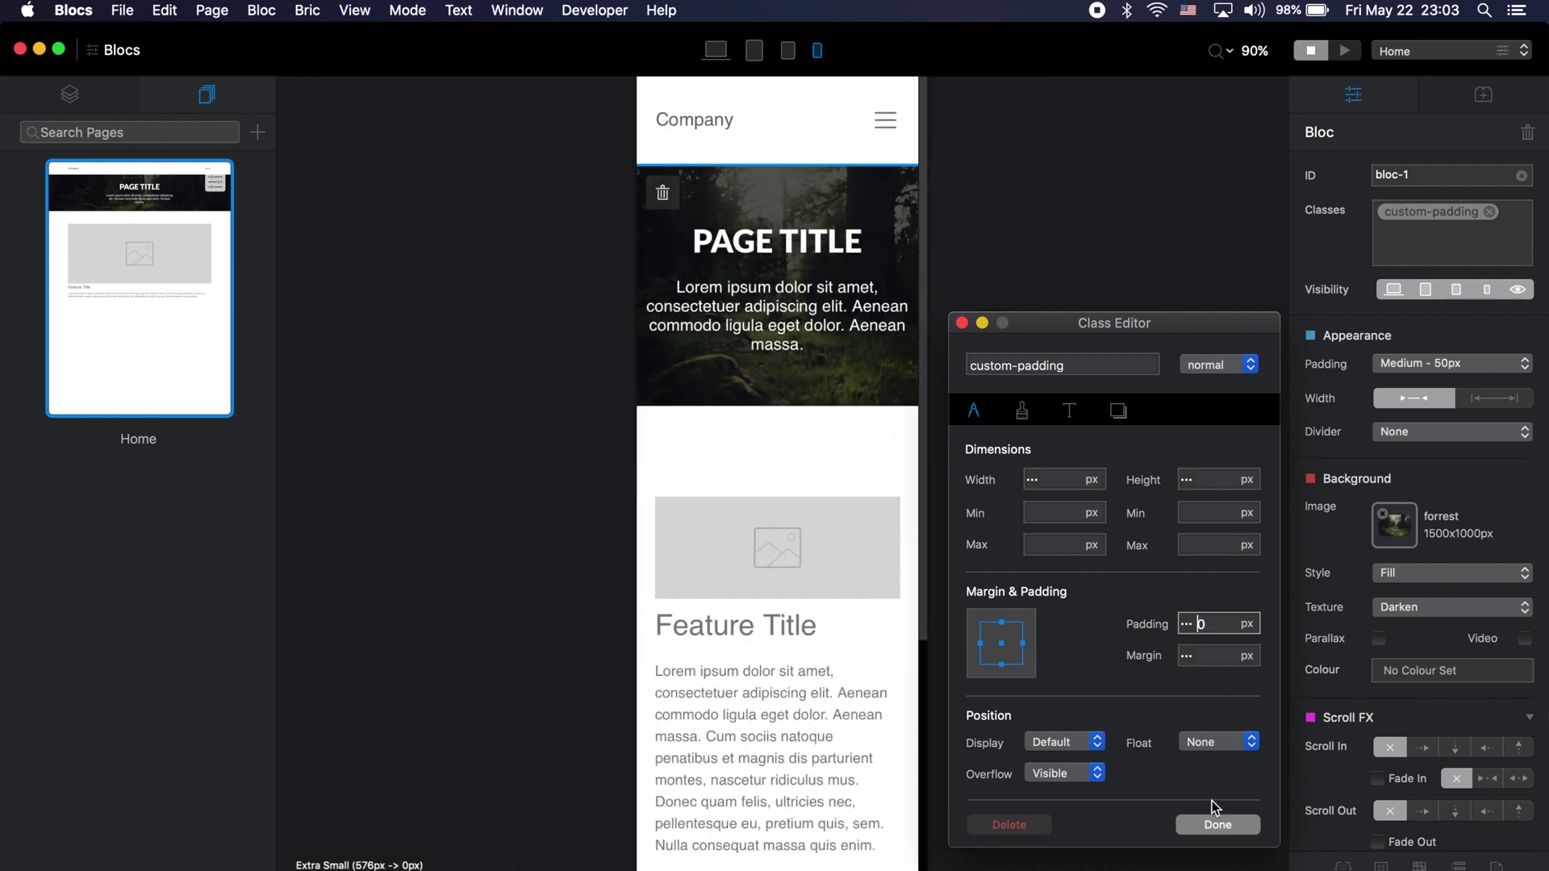
{"action": "left_click", "coordinate": [1220, 824]}
{"action": "key", "text": "cmd+1"}
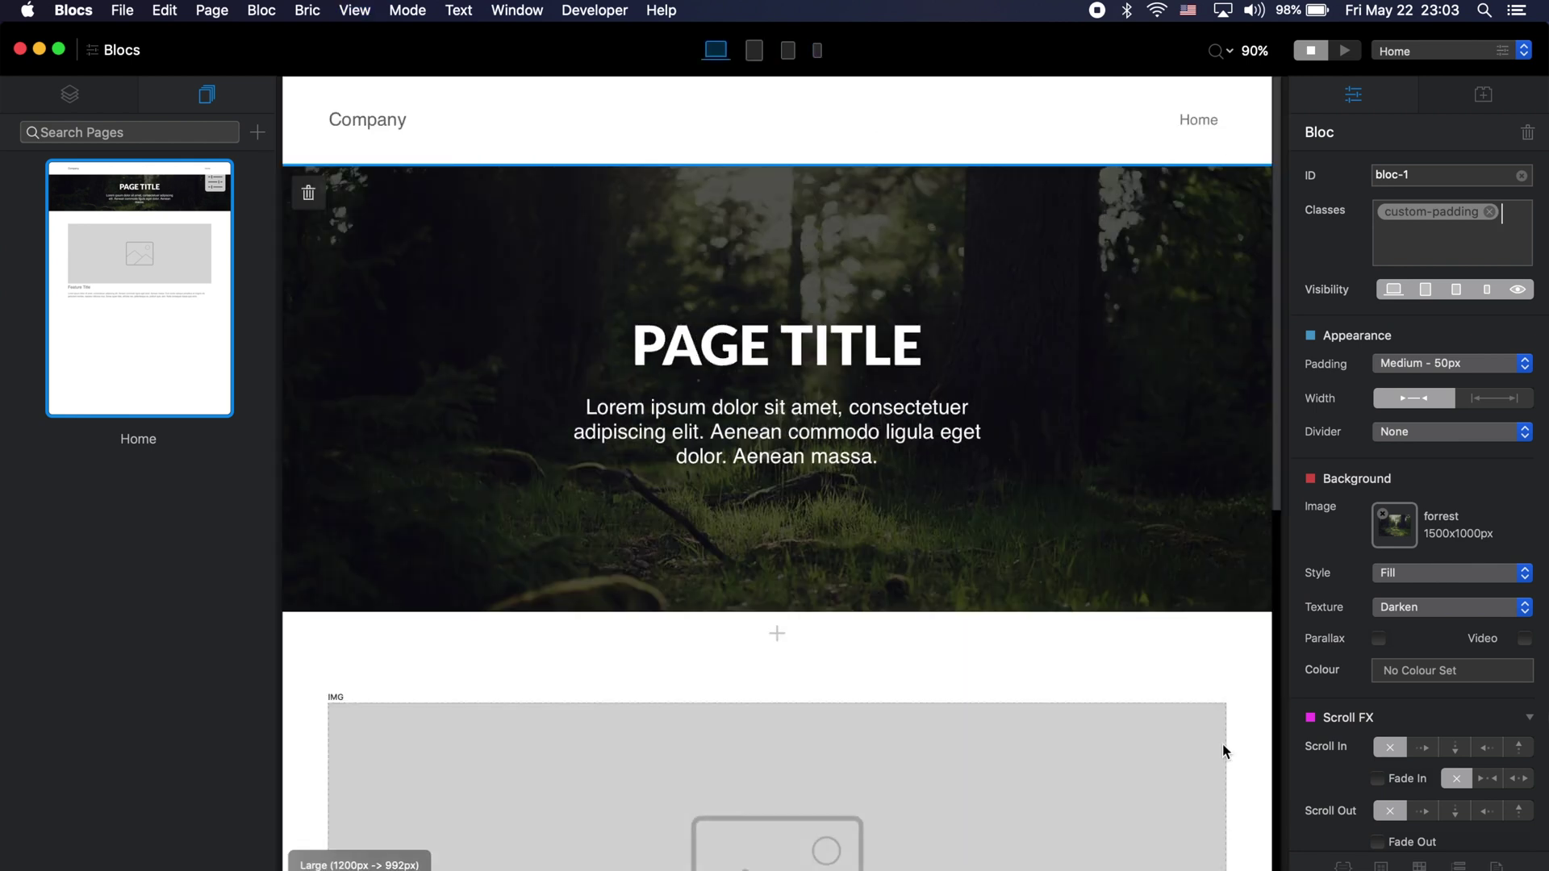
Preview the forest hero page at different widths, then show the Layers panel
{"action": "left_click", "coordinate": [1346, 55]}
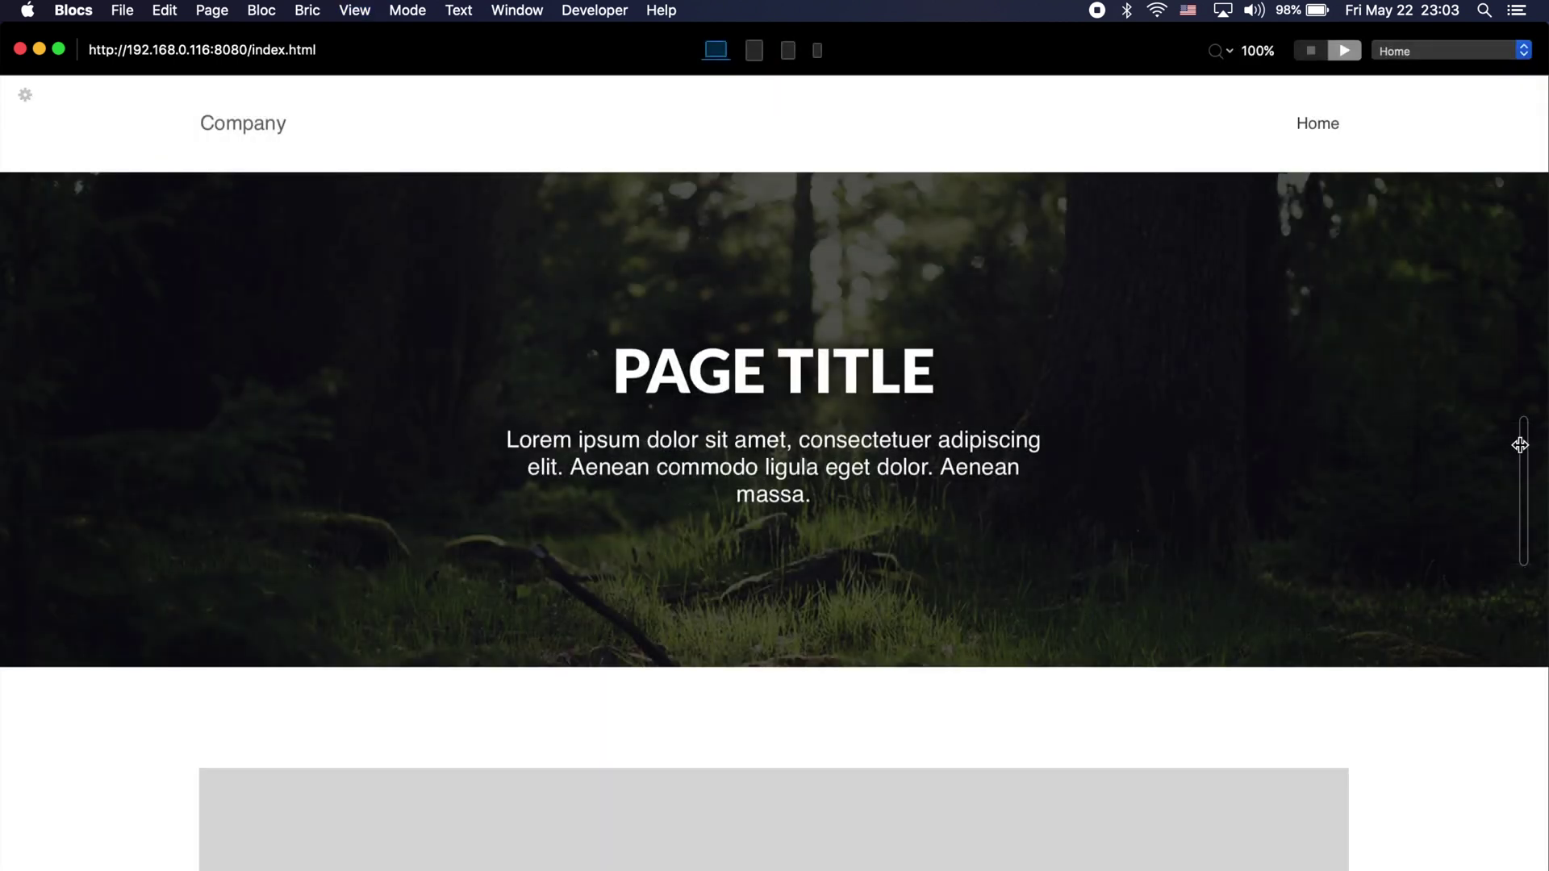
{"action": "mouse_move", "coordinate": [1520, 445]}
{"action": "left_mouse_down"}
{"action": "mouse_move", "coordinate": [934, 422]}
{"action": "mouse_move", "coordinate": [1429, 401]}
{"action": "mouse_move", "coordinate": [1543, 440]}
{"action": "left_mouse_up"}
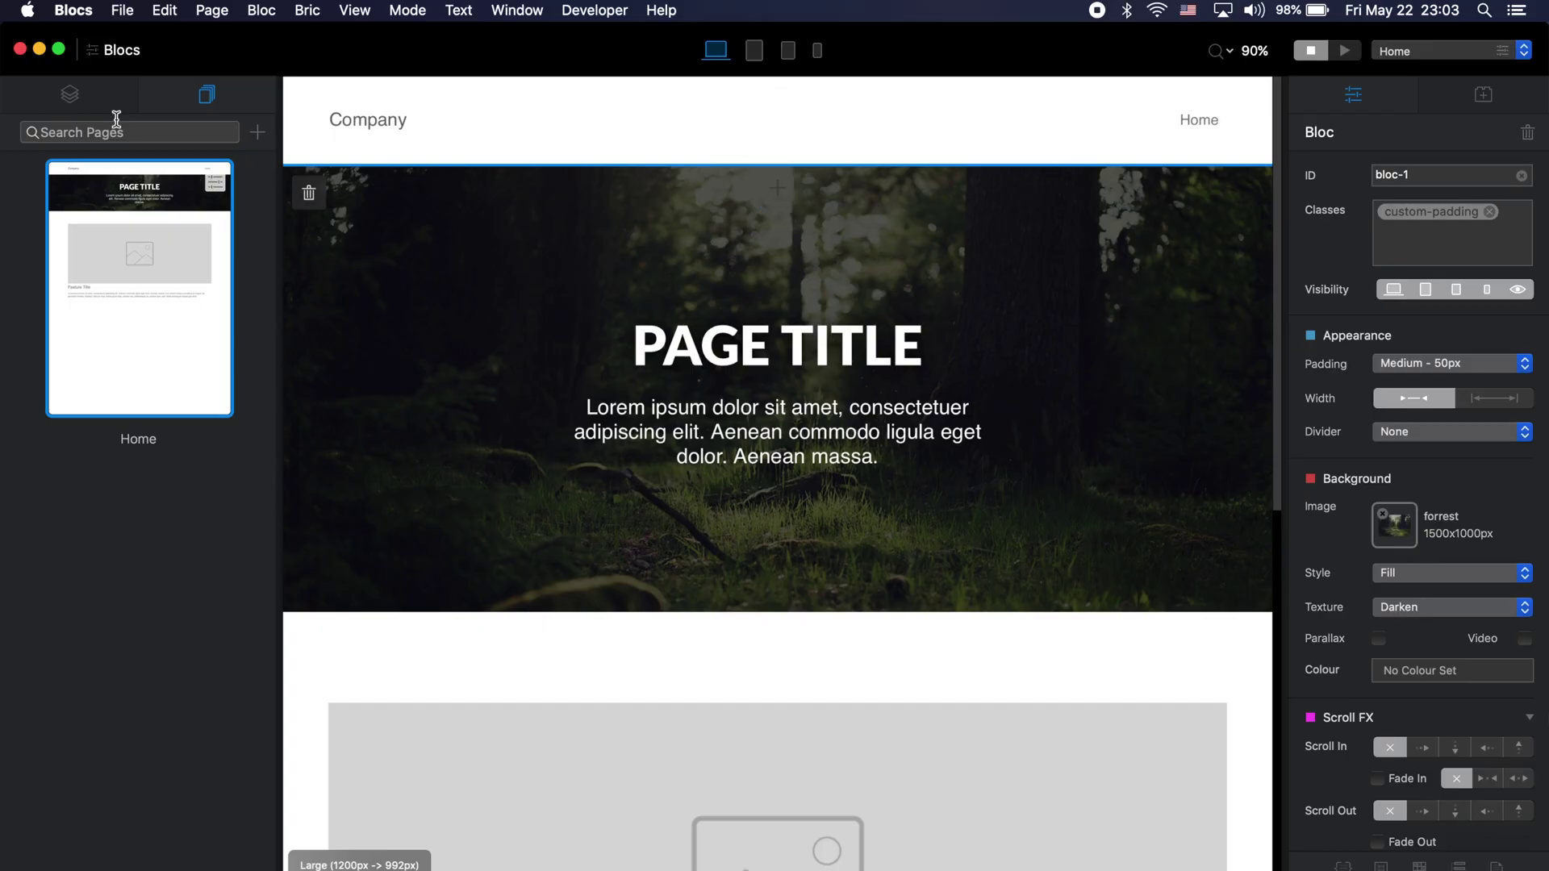
{"action": "left_click", "coordinate": [68, 95]}
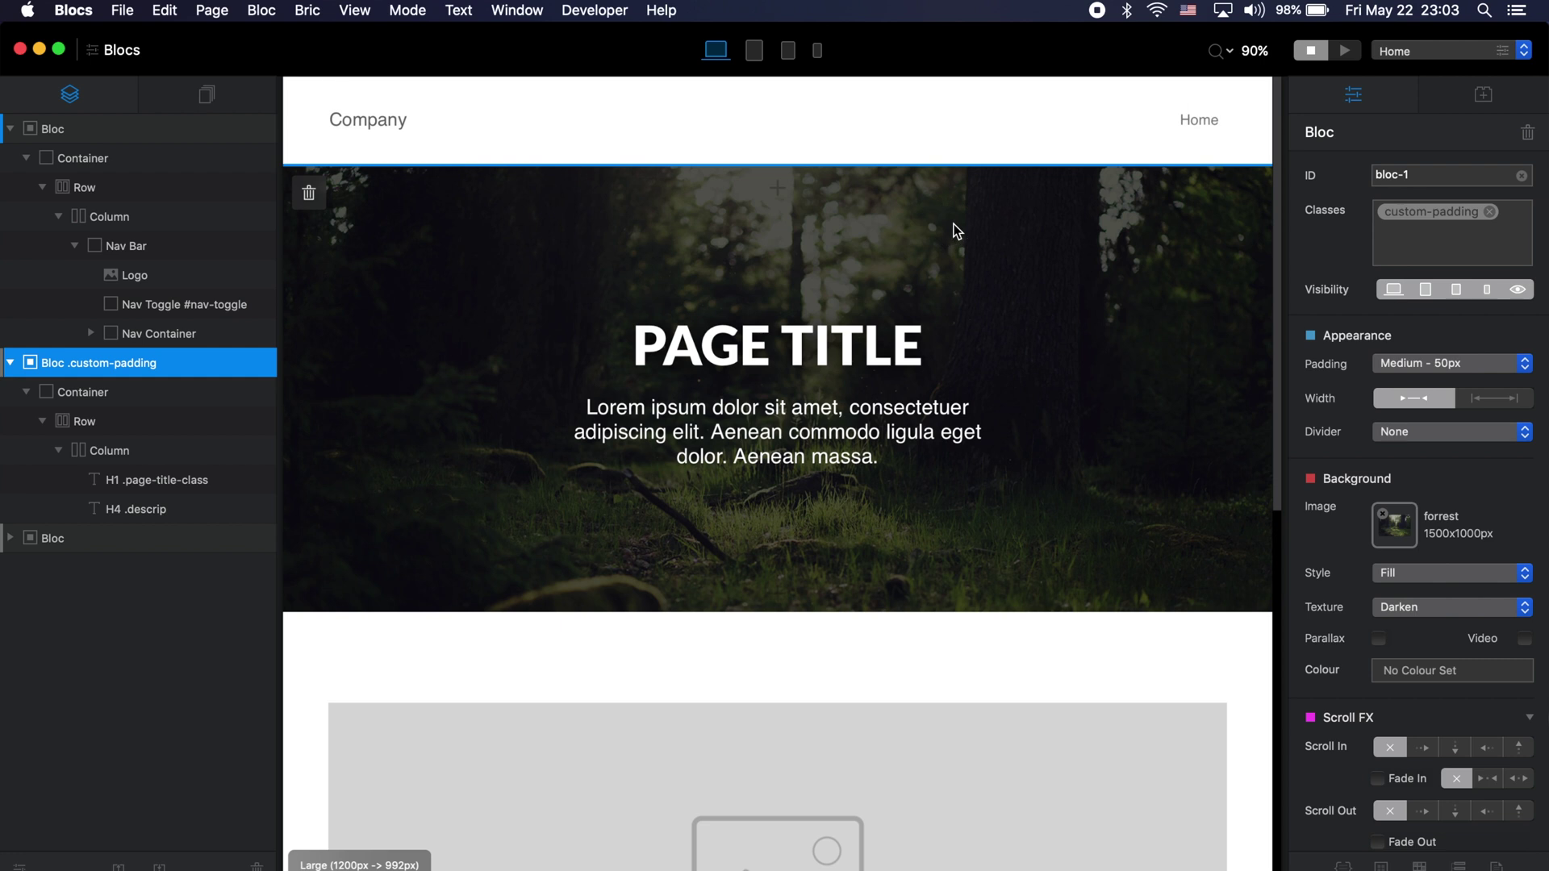
Open the context menu of the darkened forest hero bloc on the canvas
{"action": "right_click", "coordinate": [392, 213]}
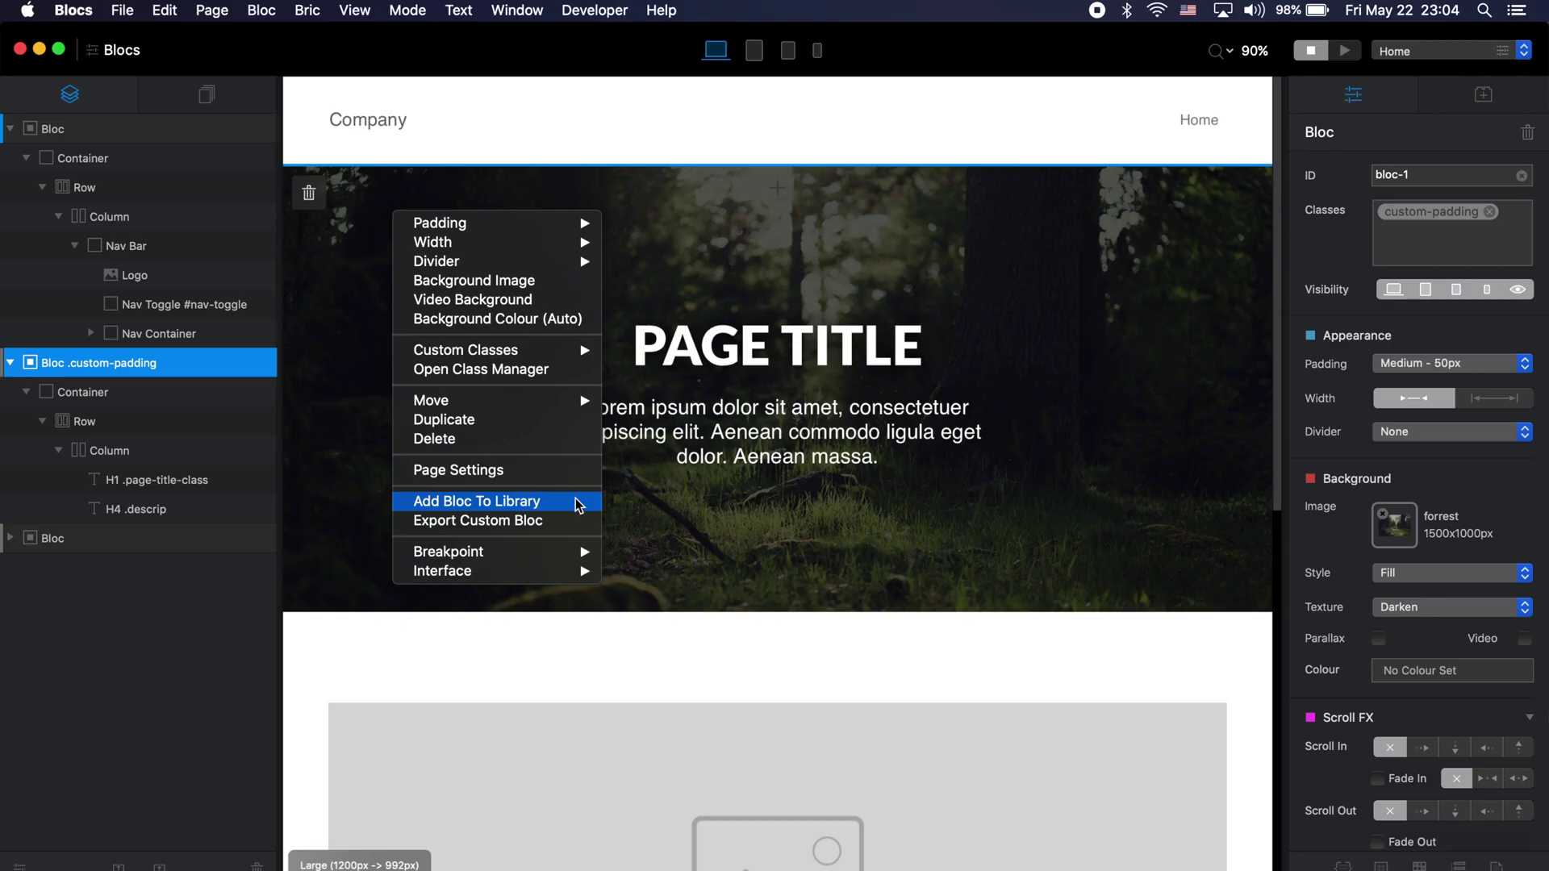
Add the forest hero to the library as Cool Header, keywords header, cool, category Headers
{"action": "left_click", "coordinate": [578, 504]}
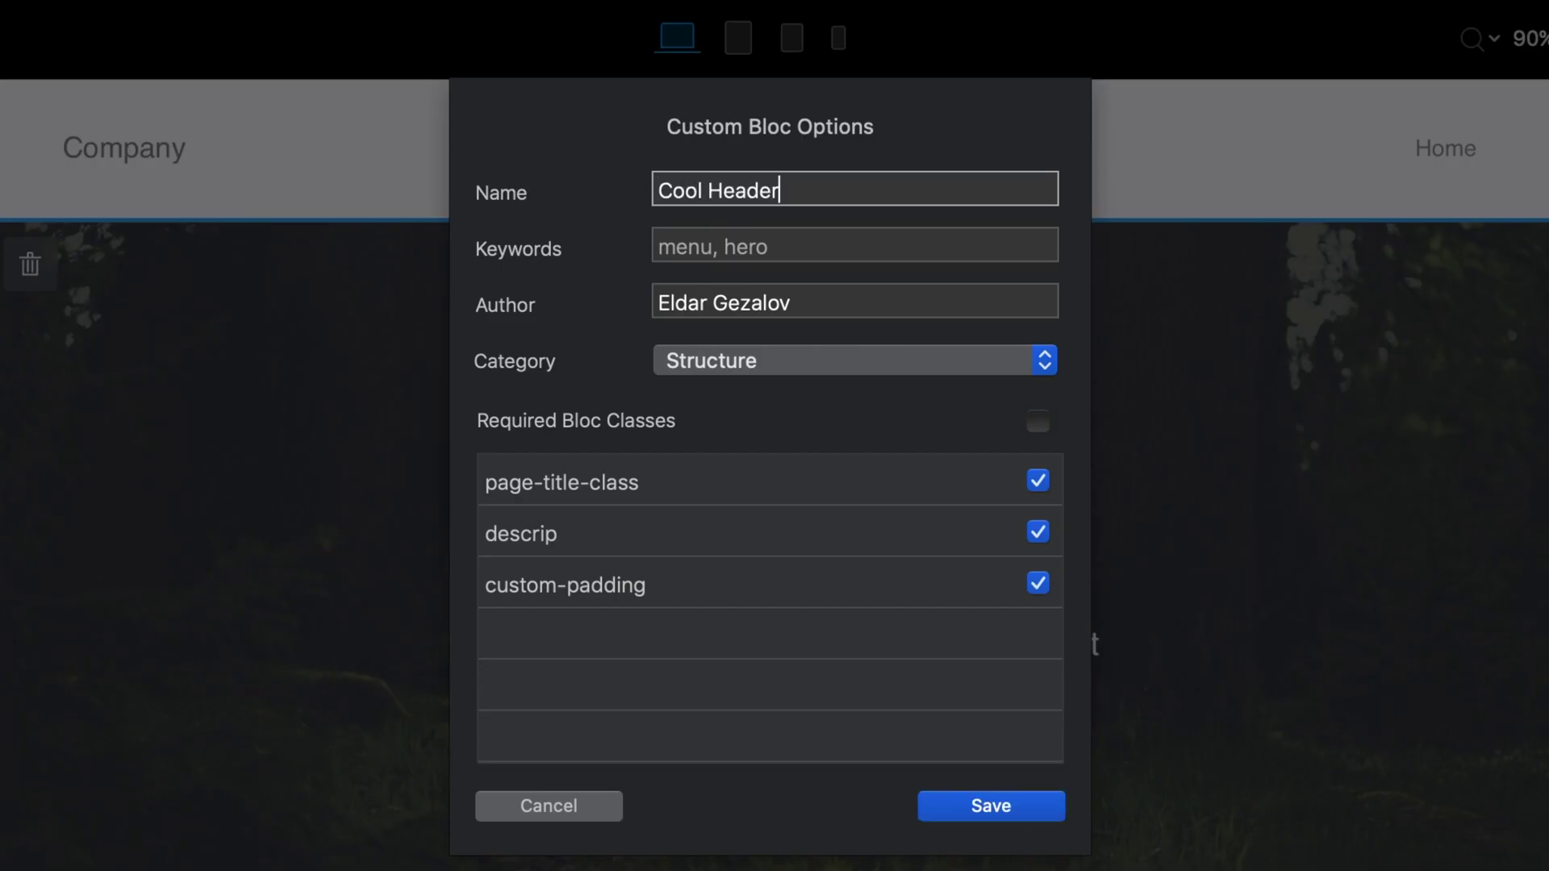
{"action": "left_click", "coordinate": [976, 233]}
{"action": "type", "text": "header, cool"}
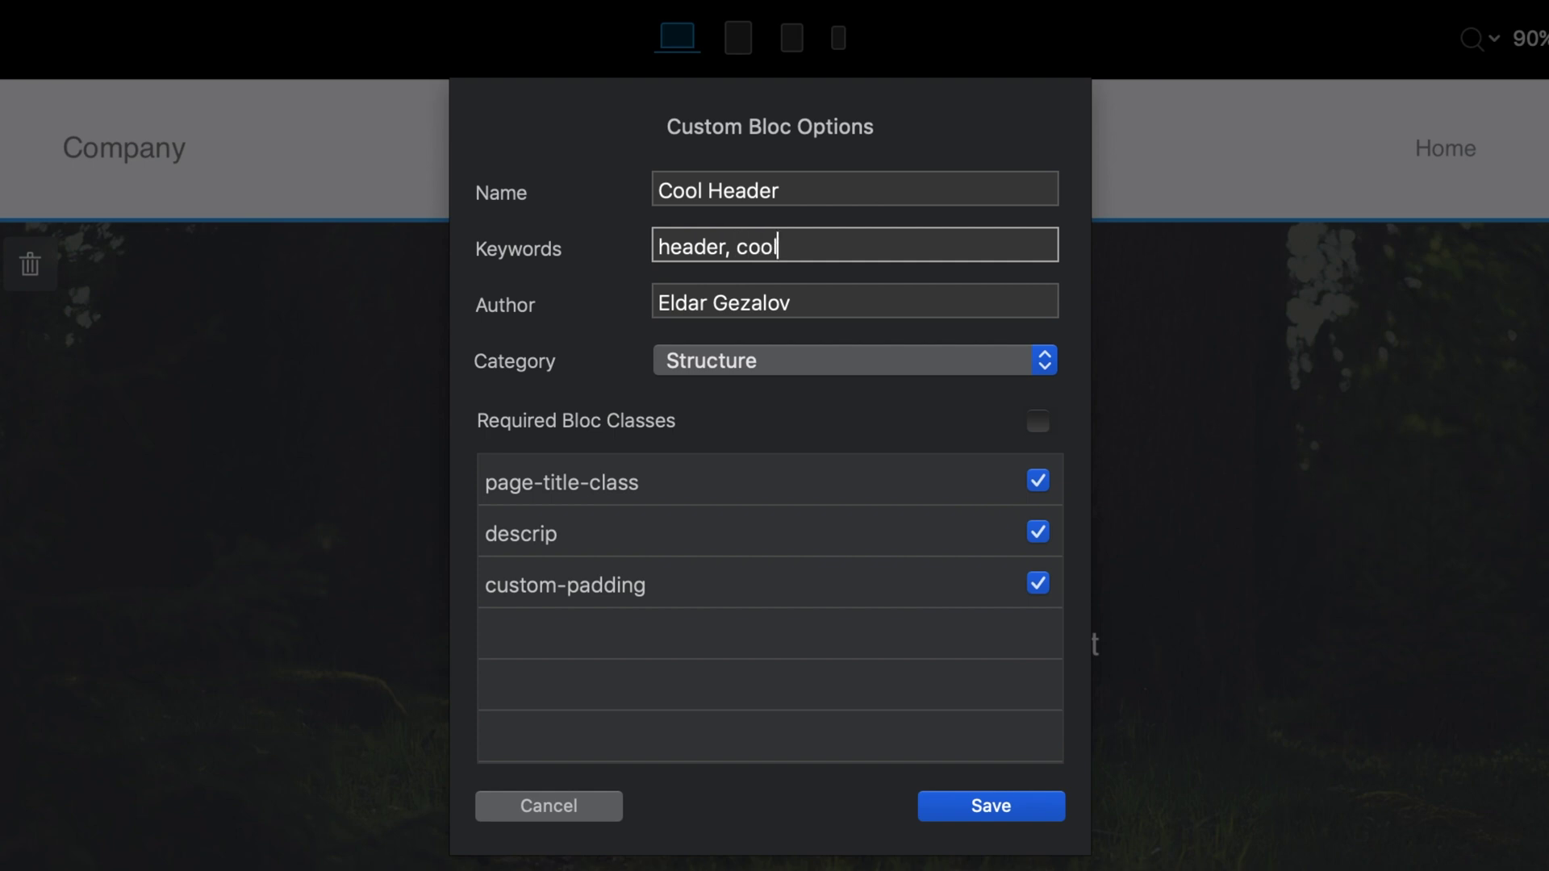
{"action": "left_click", "coordinate": [898, 302]}
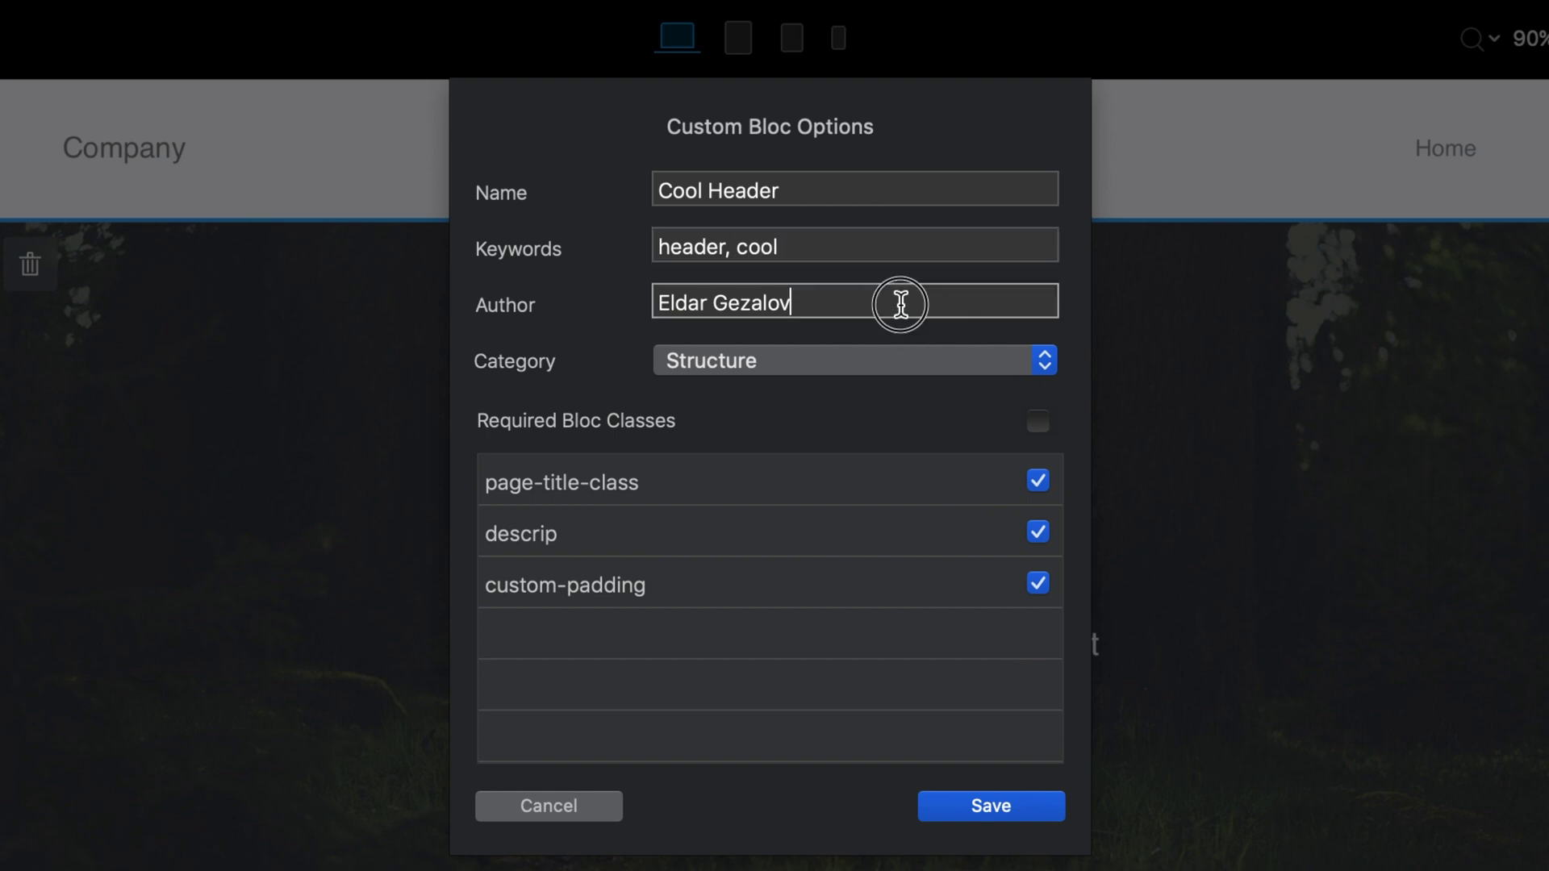
{"action": "left_click", "coordinate": [919, 361]}
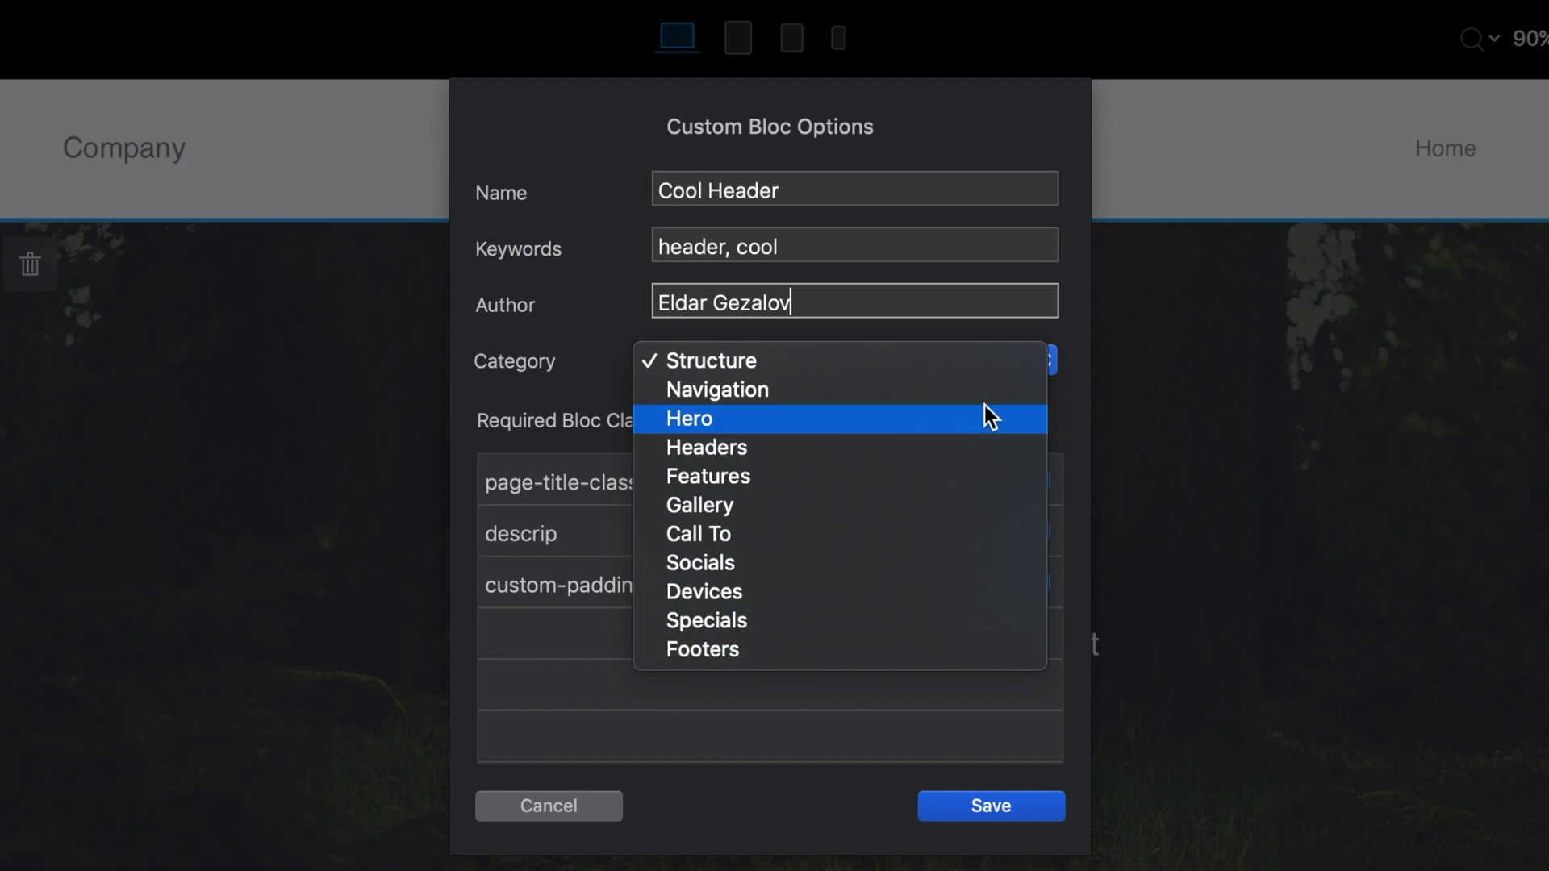
{"action": "left_click", "coordinate": [916, 445]}
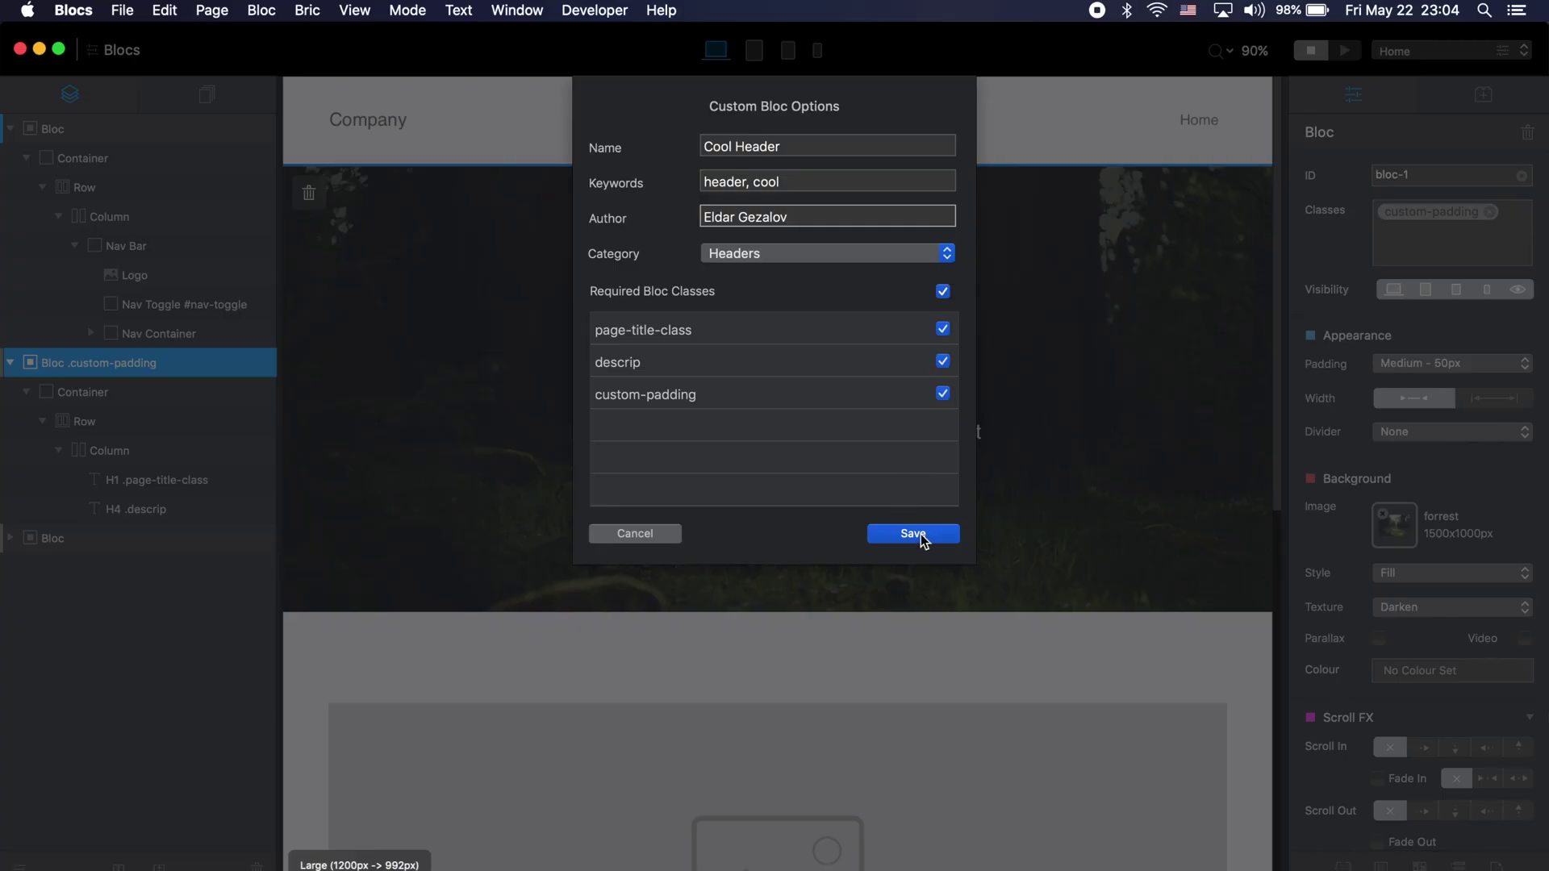
Save the Cool Header custom bloc and add a new page named 'about'
{"action": "left_click", "coordinate": [912, 534]}
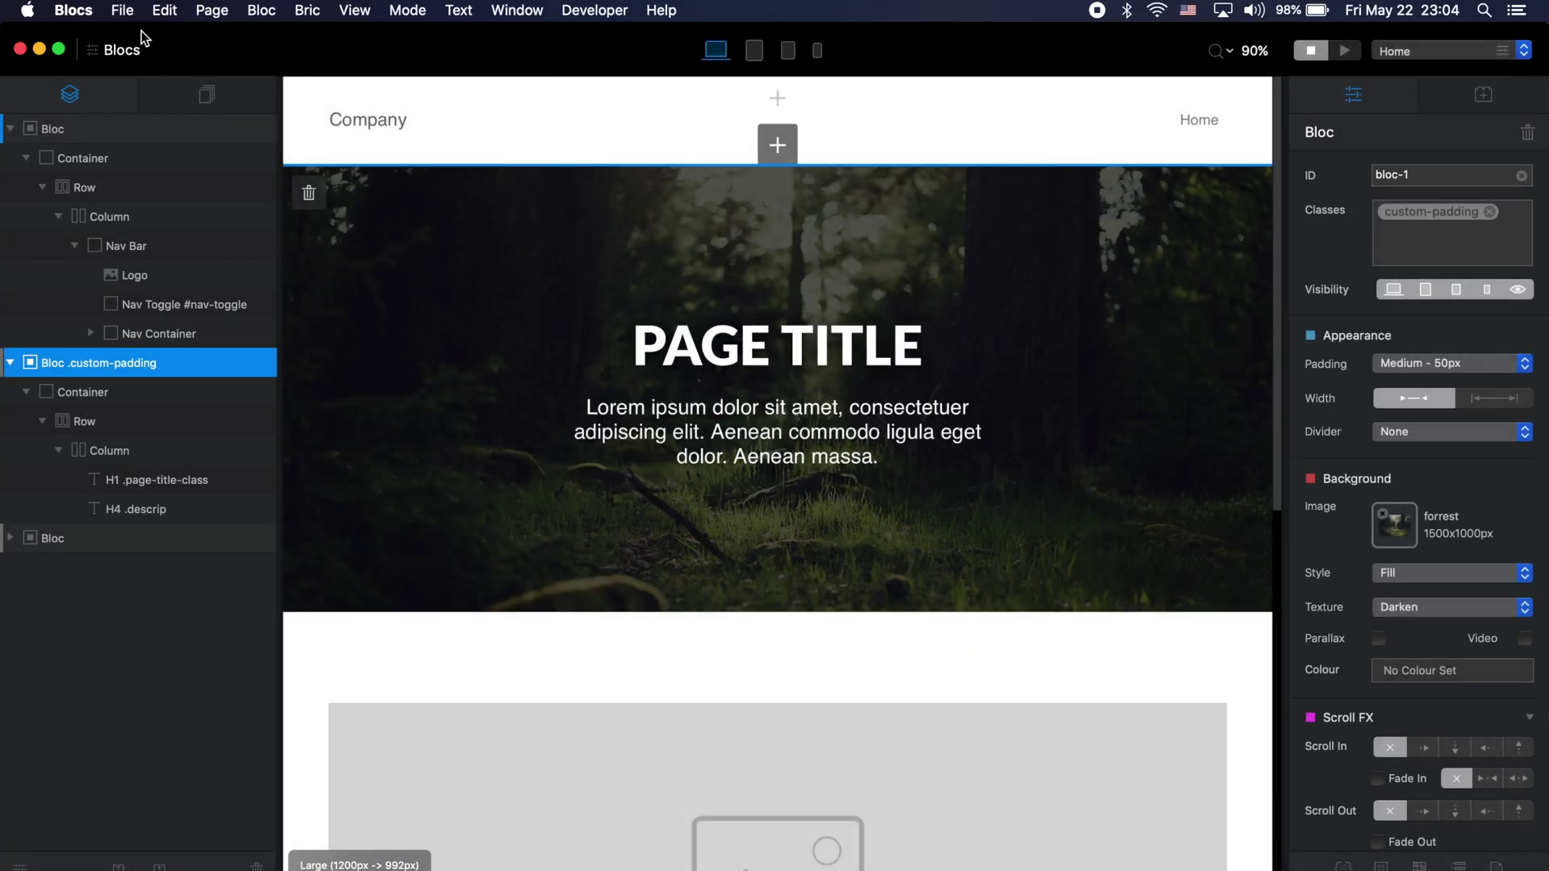
{"action": "left_click", "coordinate": [198, 97]}
{"action": "left_click", "coordinate": [257, 132]}
{"action": "type", "text": "about"}
{"action": "key", "text": "Return"}
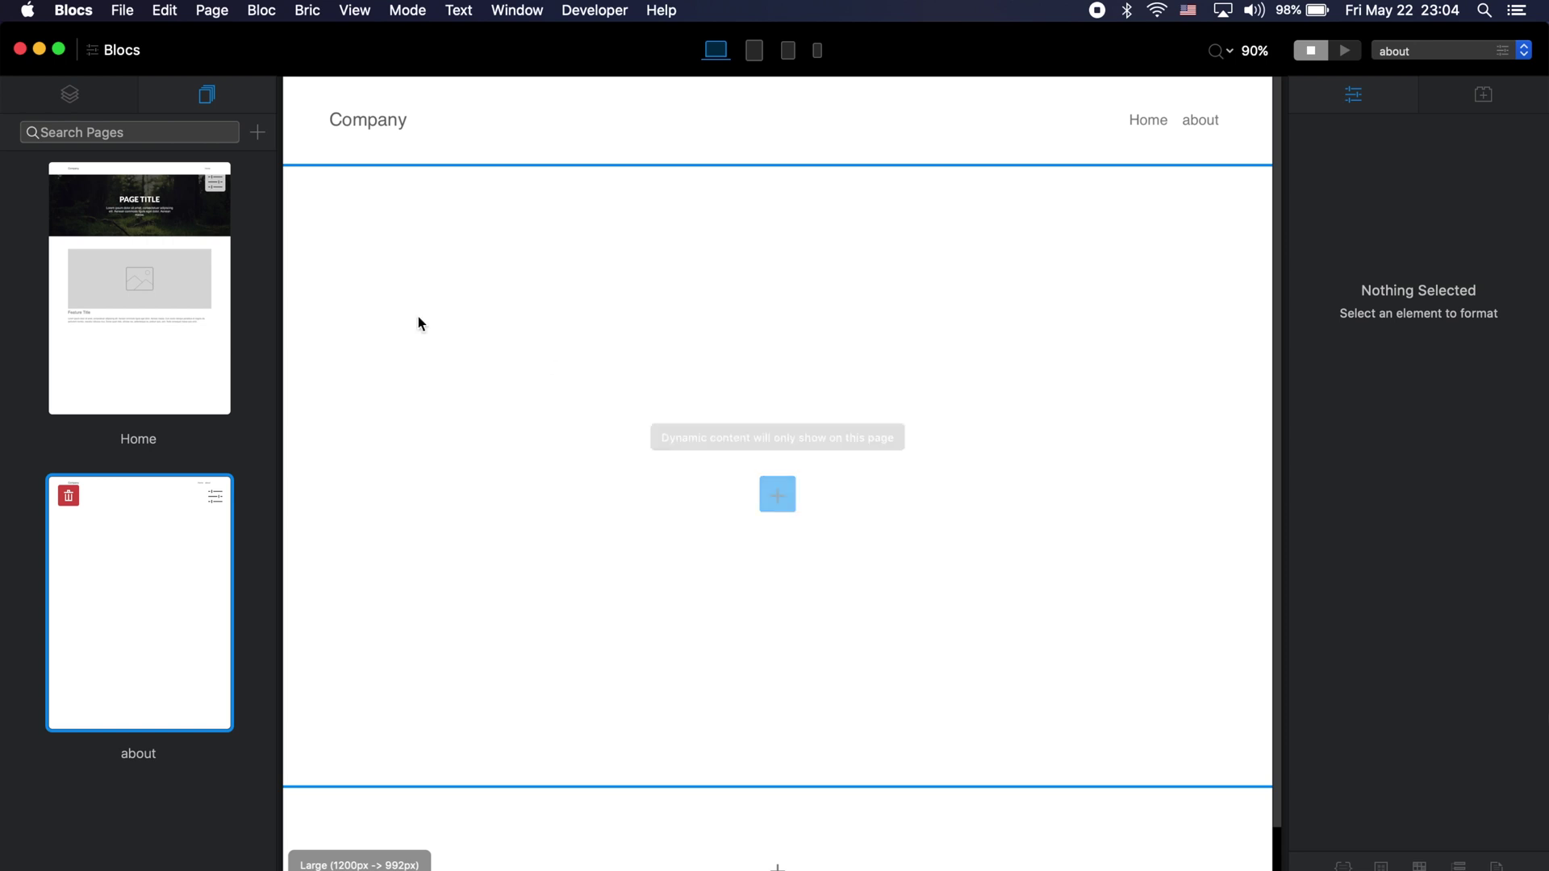
{"action": "left_click", "coordinate": [201, 266]}
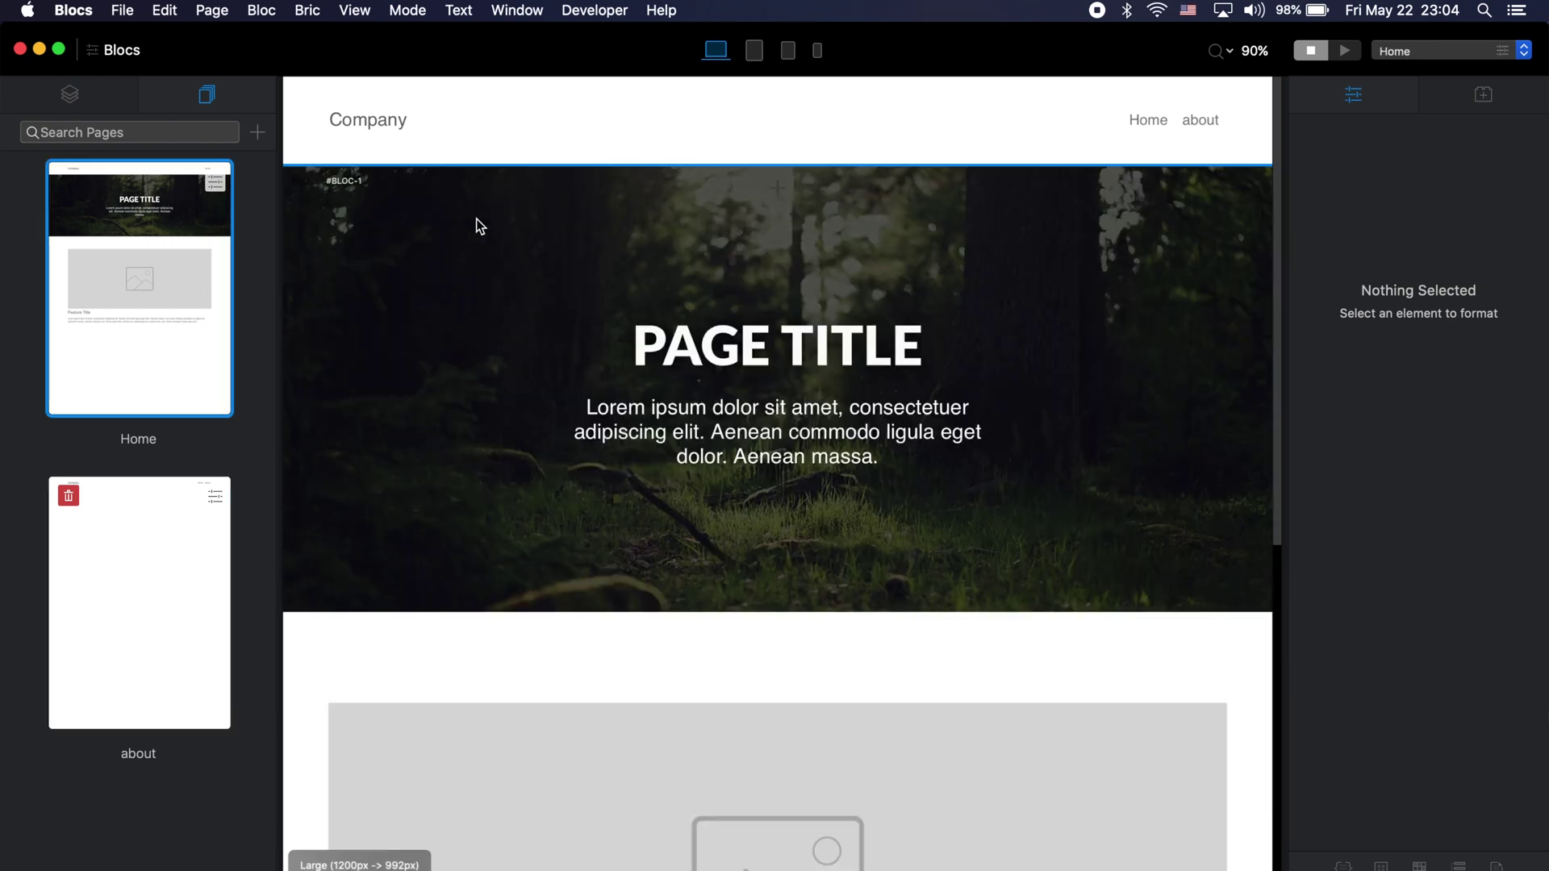
{"action": "left_click", "coordinate": [508, 227]}
{"action": "key", "text": "super+shift+d"}
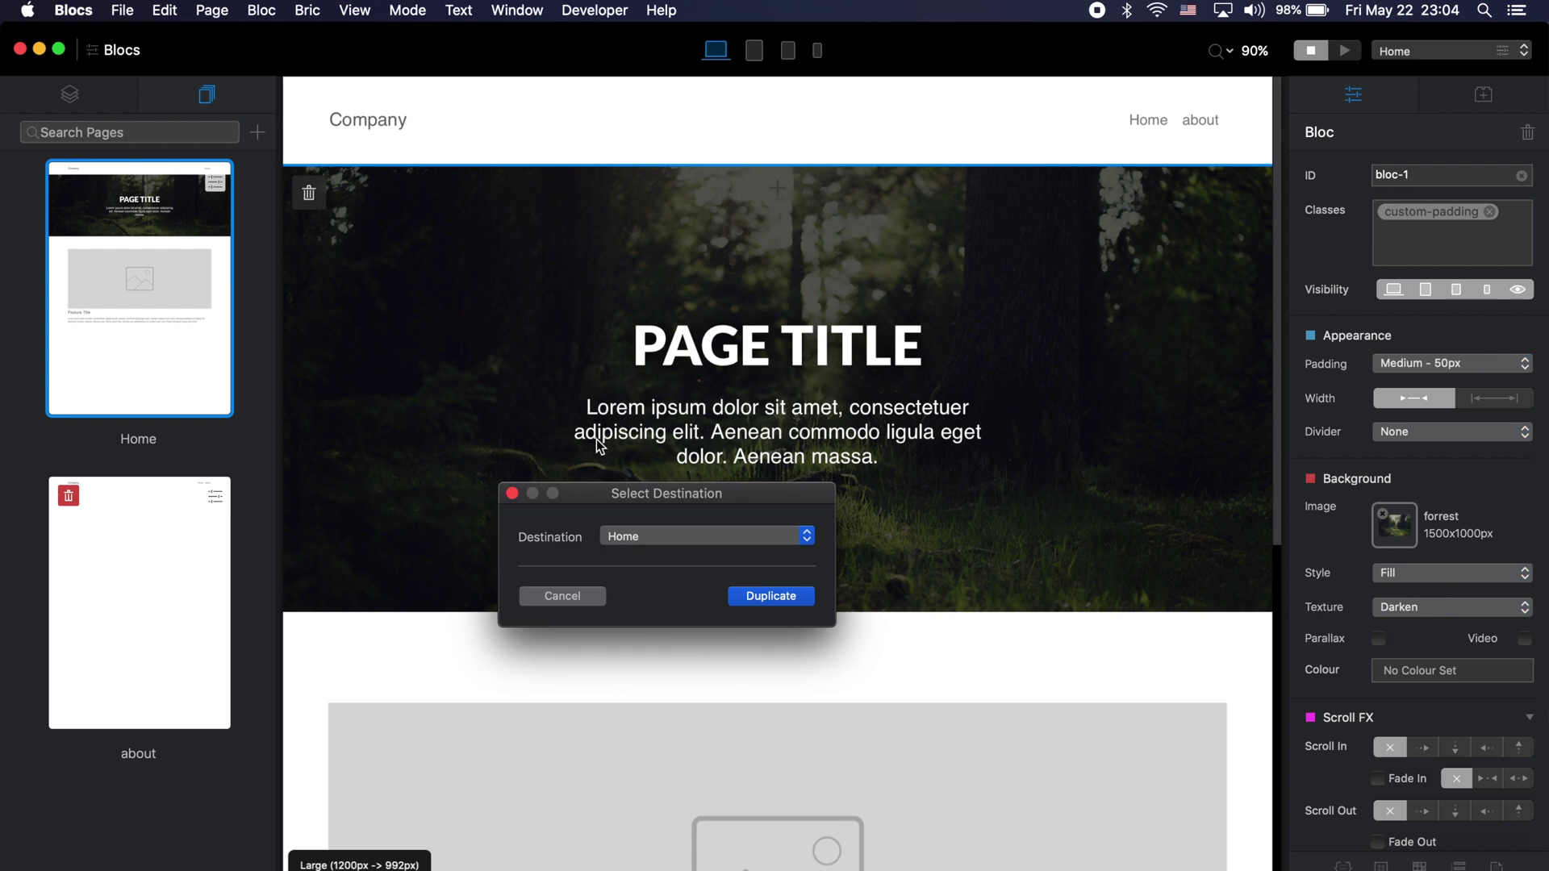
{"action": "left_click", "coordinate": [693, 537]}
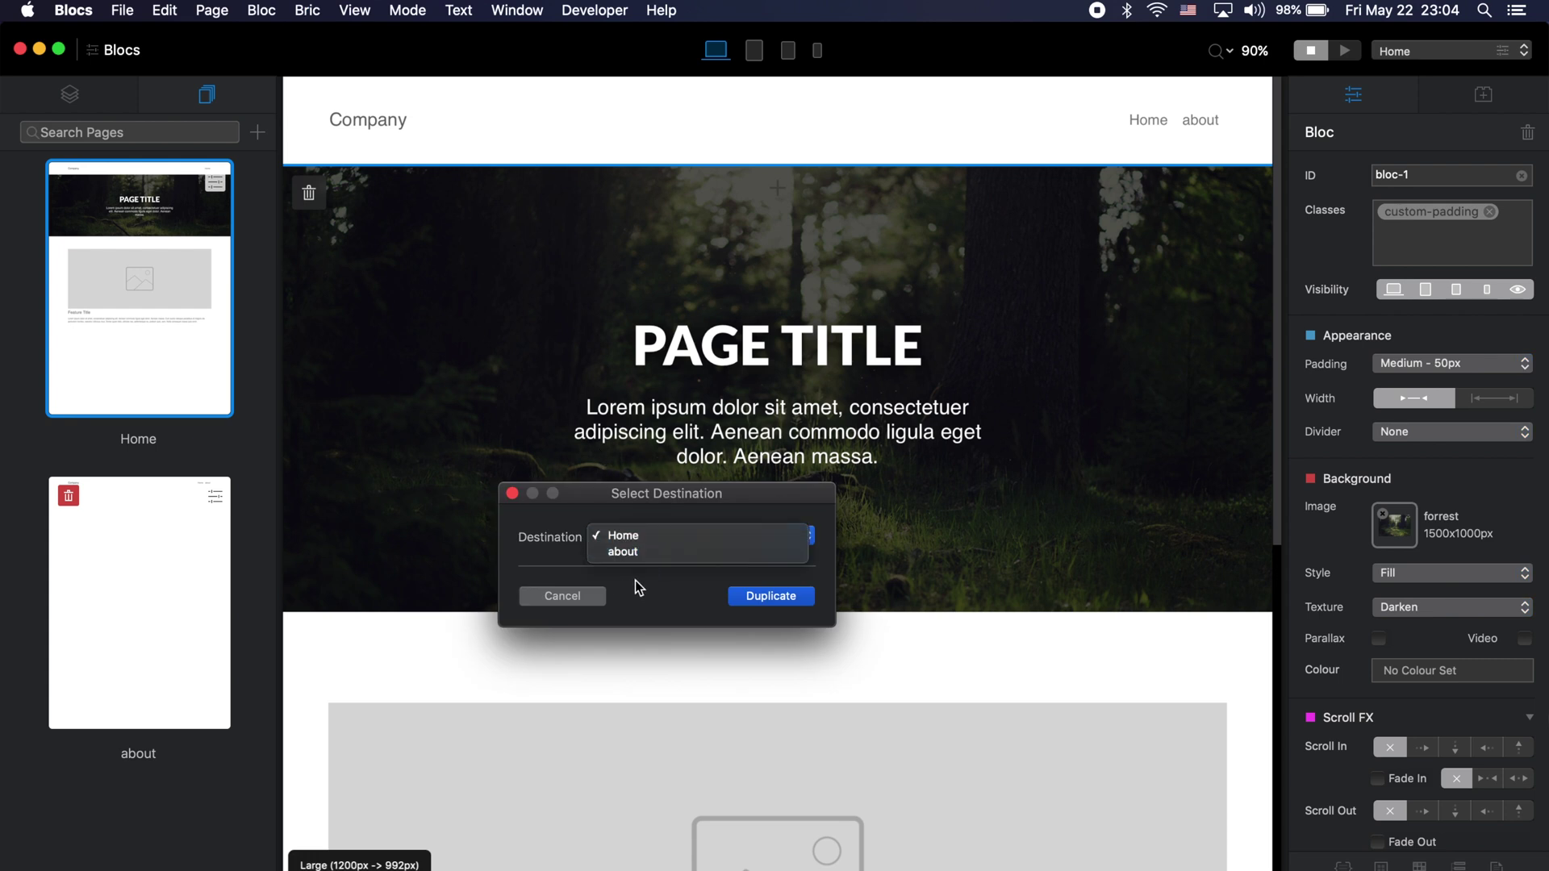
{"action": "left_click", "coordinate": [579, 611]}
{"action": "left_click", "coordinate": [588, 602]}
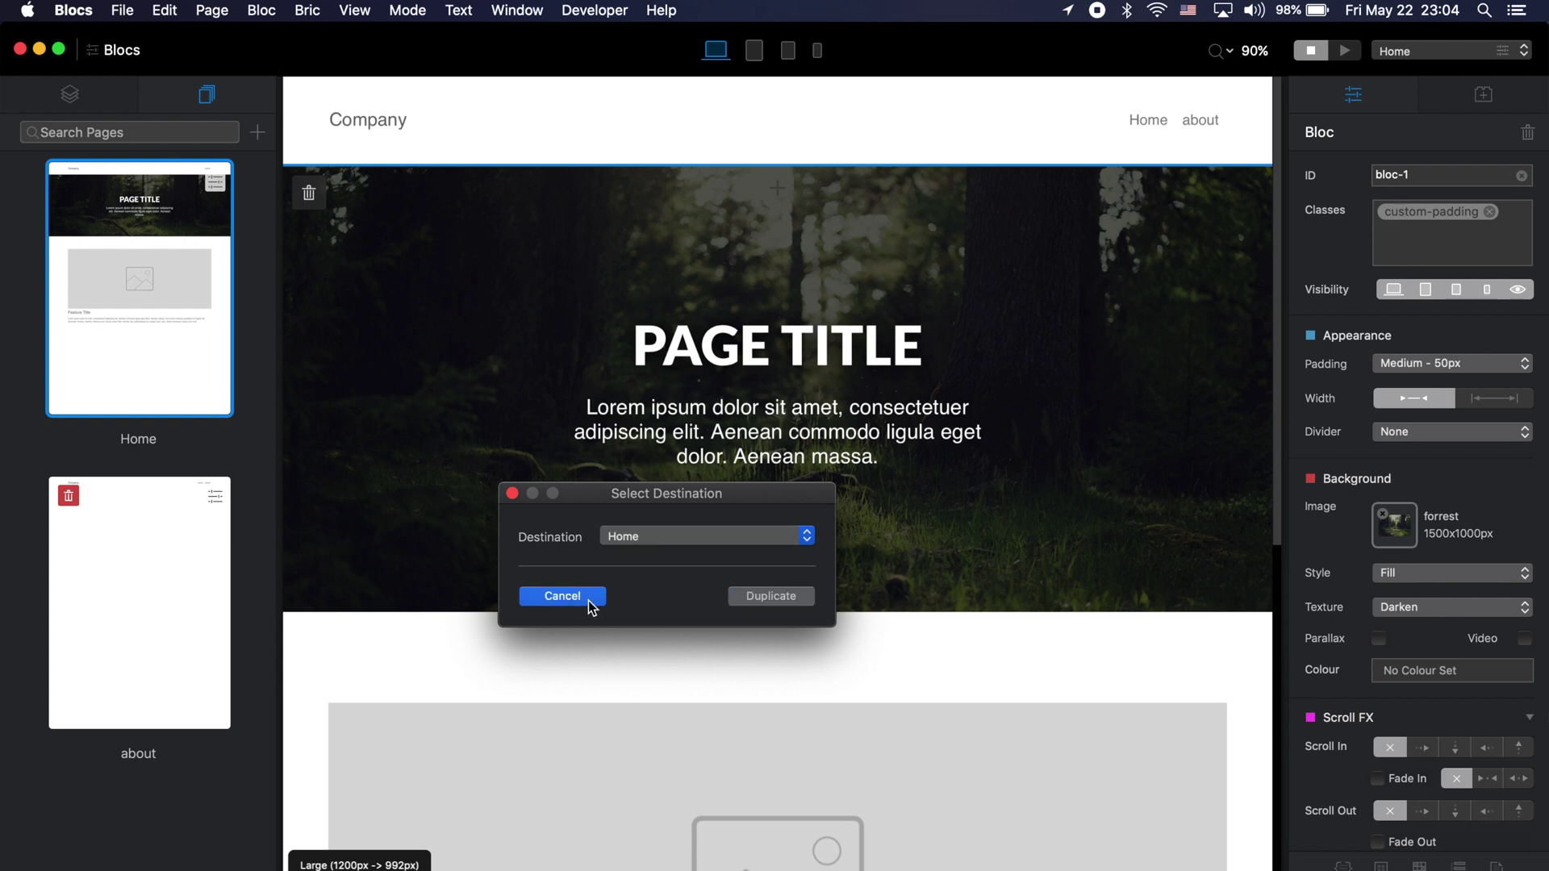
{"action": "left_click", "coordinate": [189, 559]}
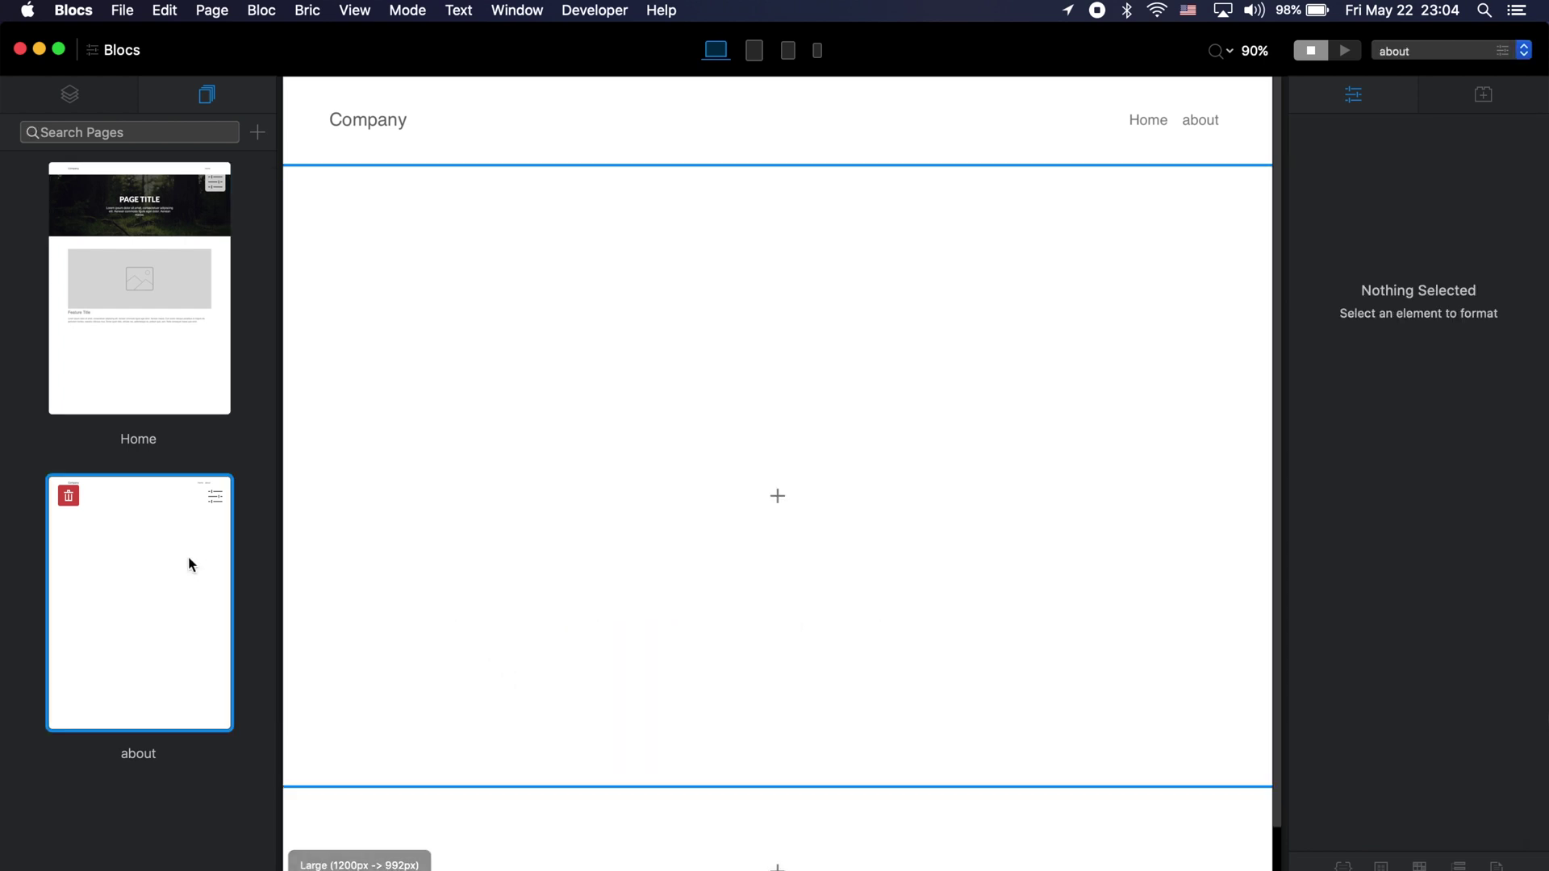
Insert Cool Header from the bloc library's Headers section onto the about page
{"action": "left_click", "coordinate": [782, 501]}
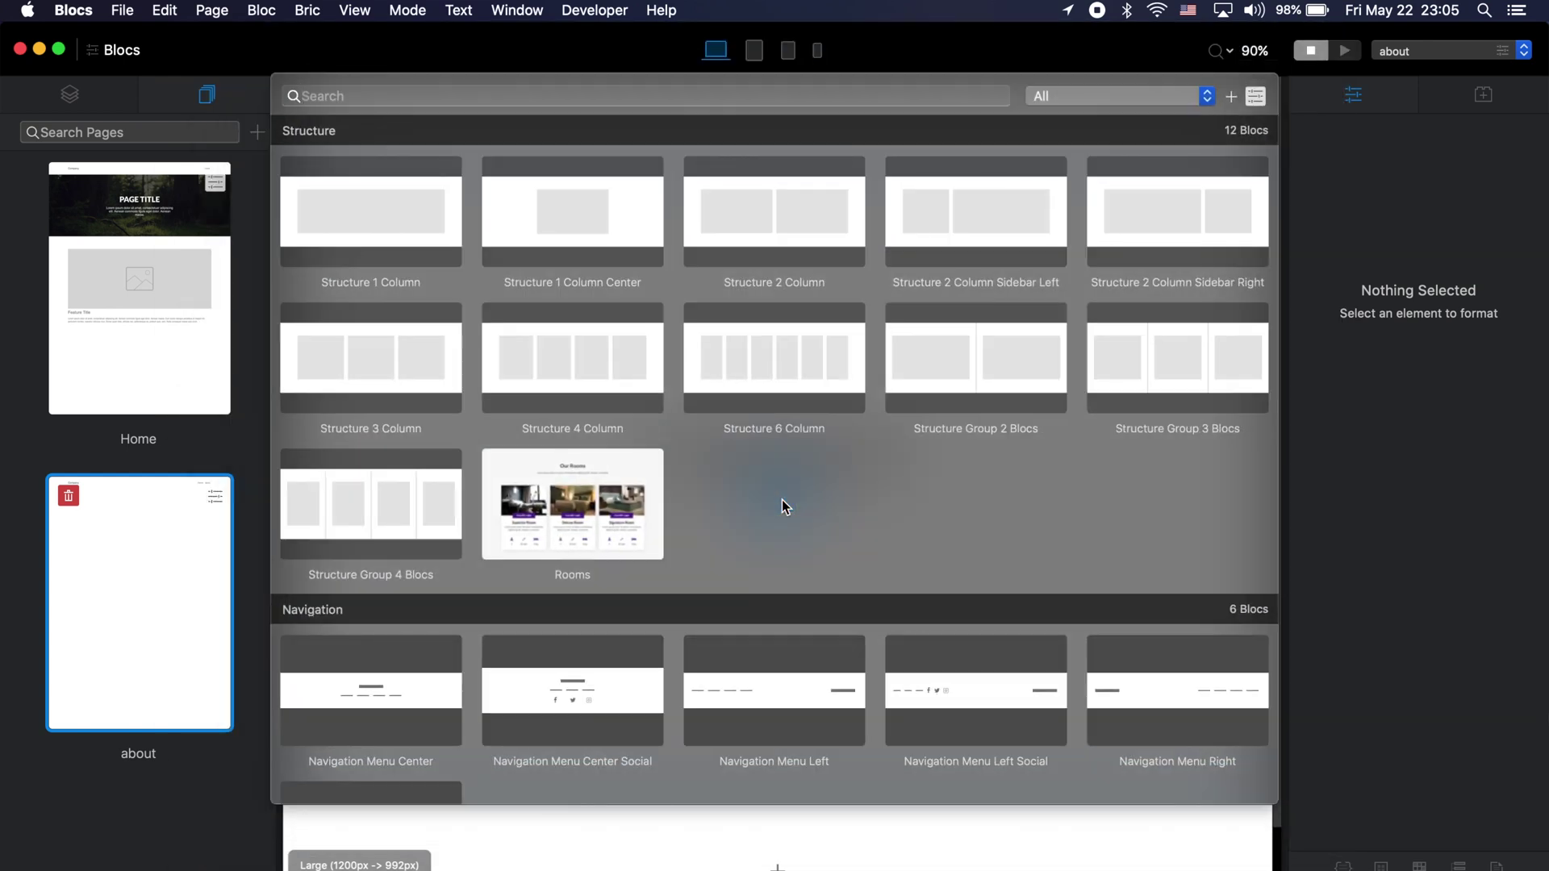
{"action": "scroll", "coordinate": [781, 501], "scroll_direction": "down", "scroll_amount": 4}
{"action": "scroll", "coordinate": [782, 502], "scroll_direction": "down", "scroll_amount": 10}
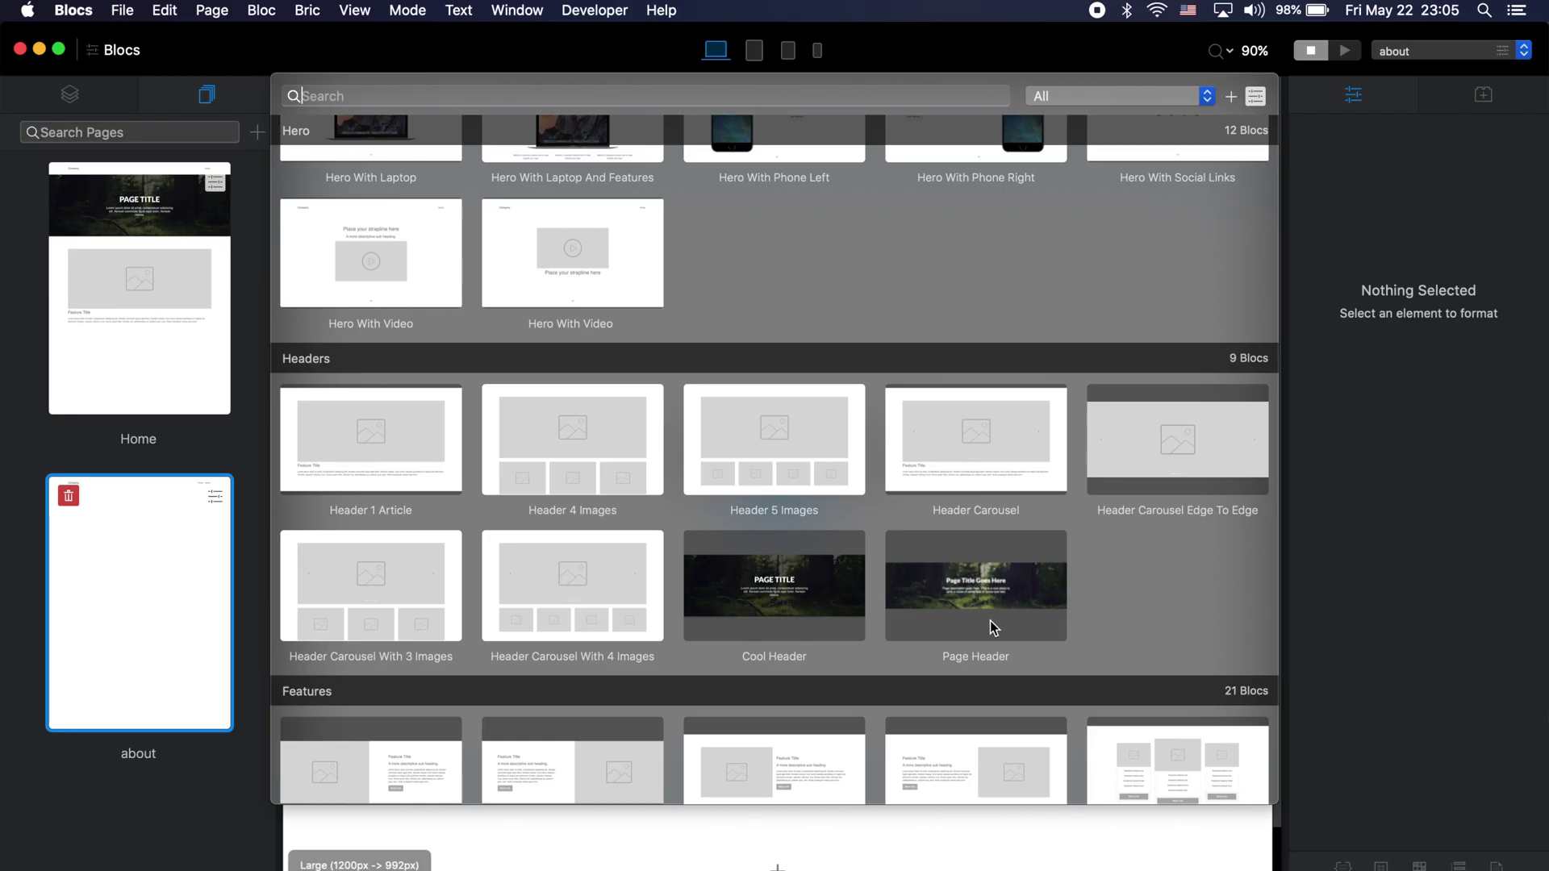
{"action": "left_click", "coordinate": [752, 597]}
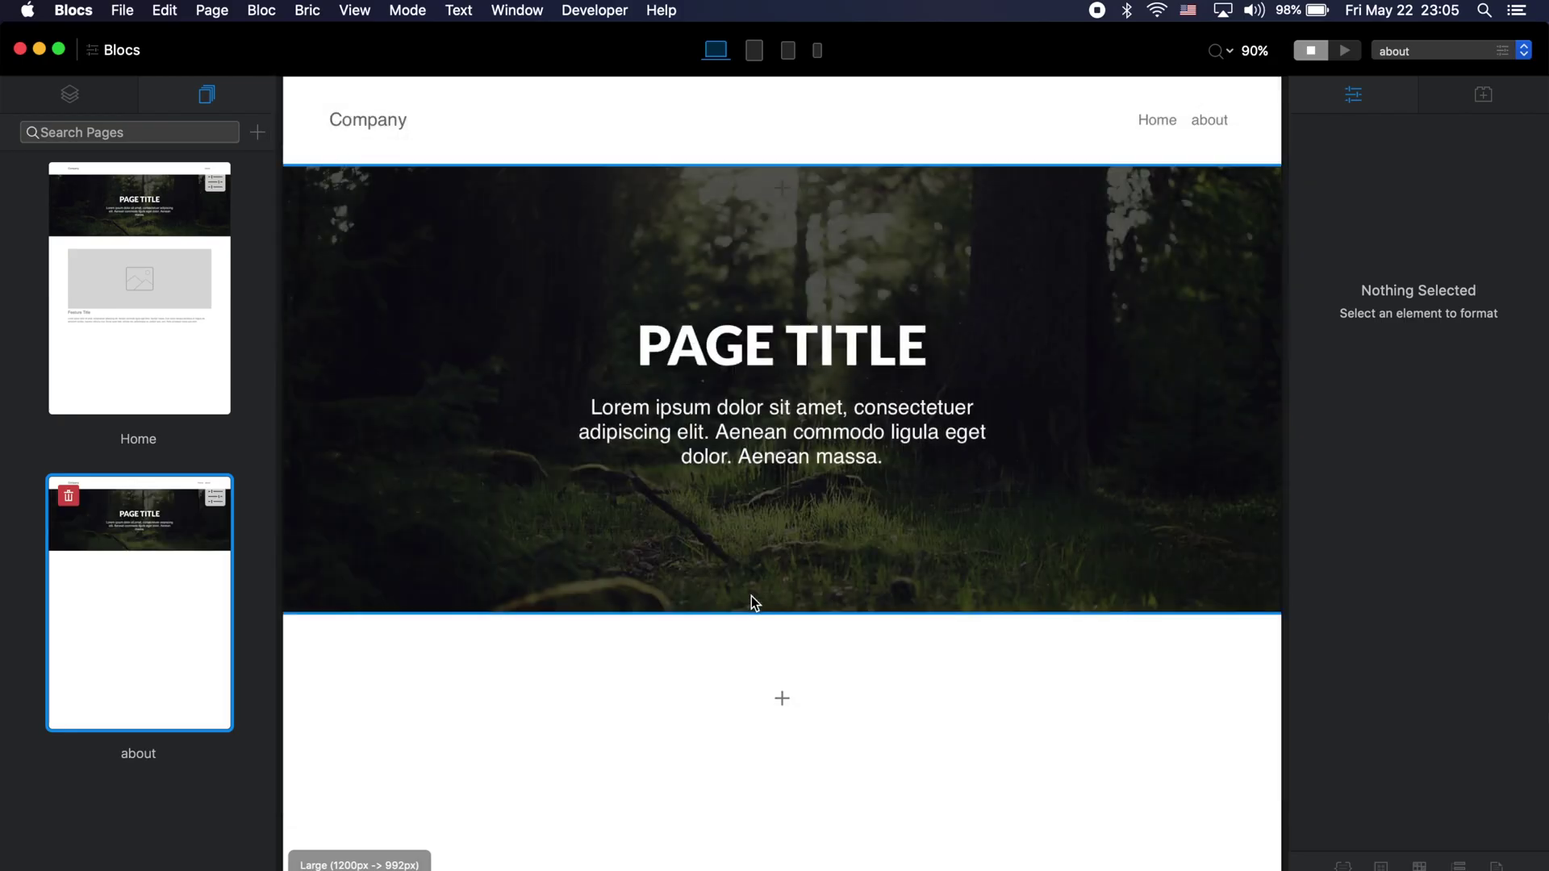
Preview the about page's hero at the MD, SM, XS, MD and LG breakpoints
{"action": "left_click", "coordinate": [755, 50]}
{"action": "left_click", "coordinate": [789, 51]}
{"action": "left_click", "coordinate": [818, 51]}
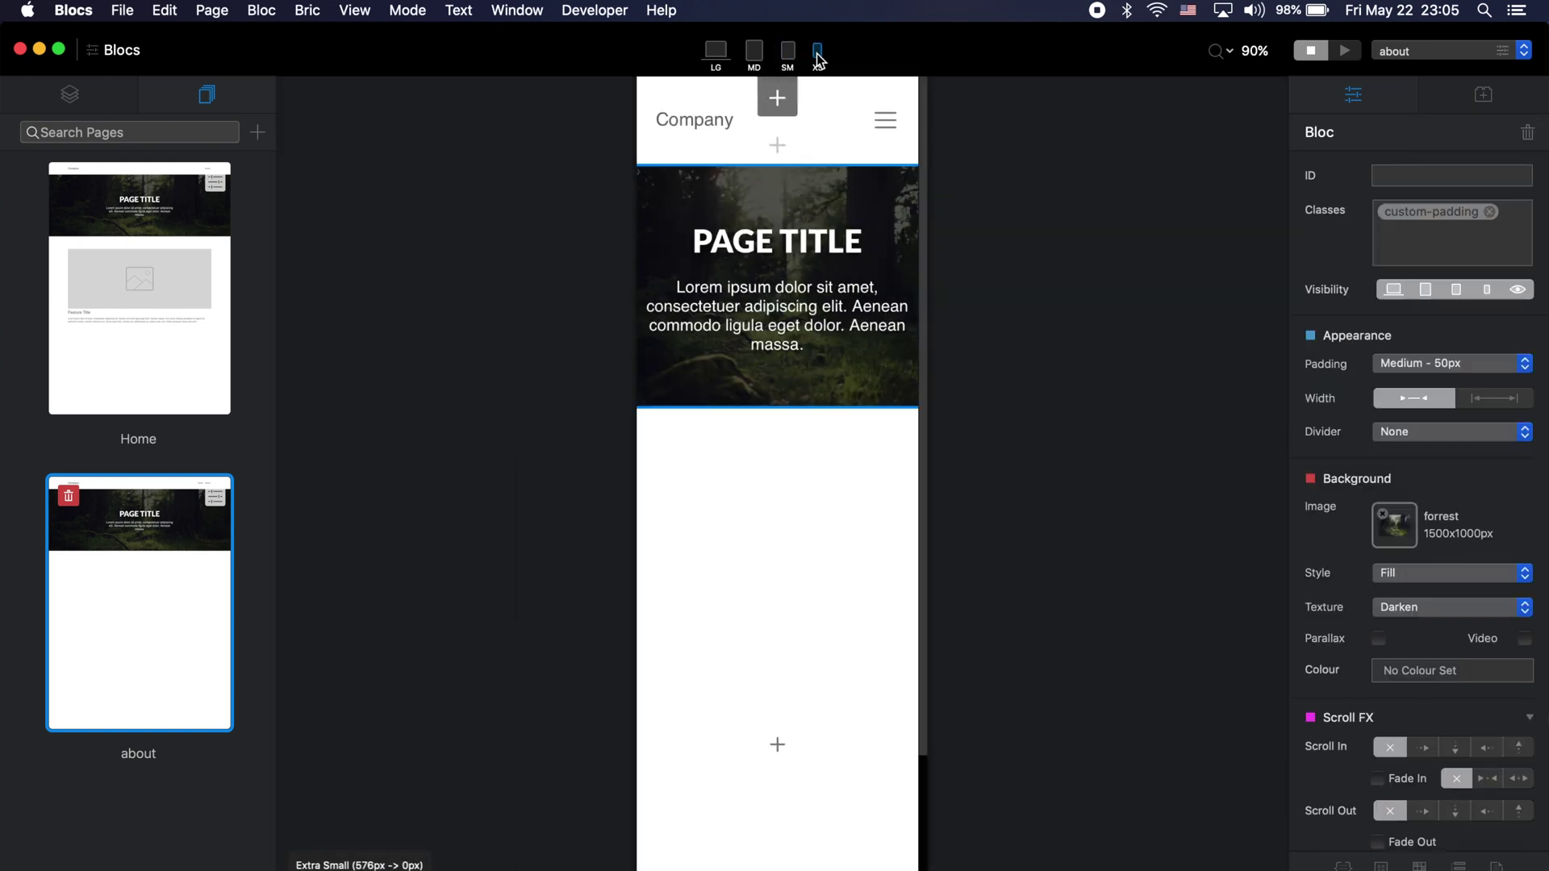
{"action": "left_click", "coordinate": [755, 52]}
{"action": "left_click", "coordinate": [717, 57]}
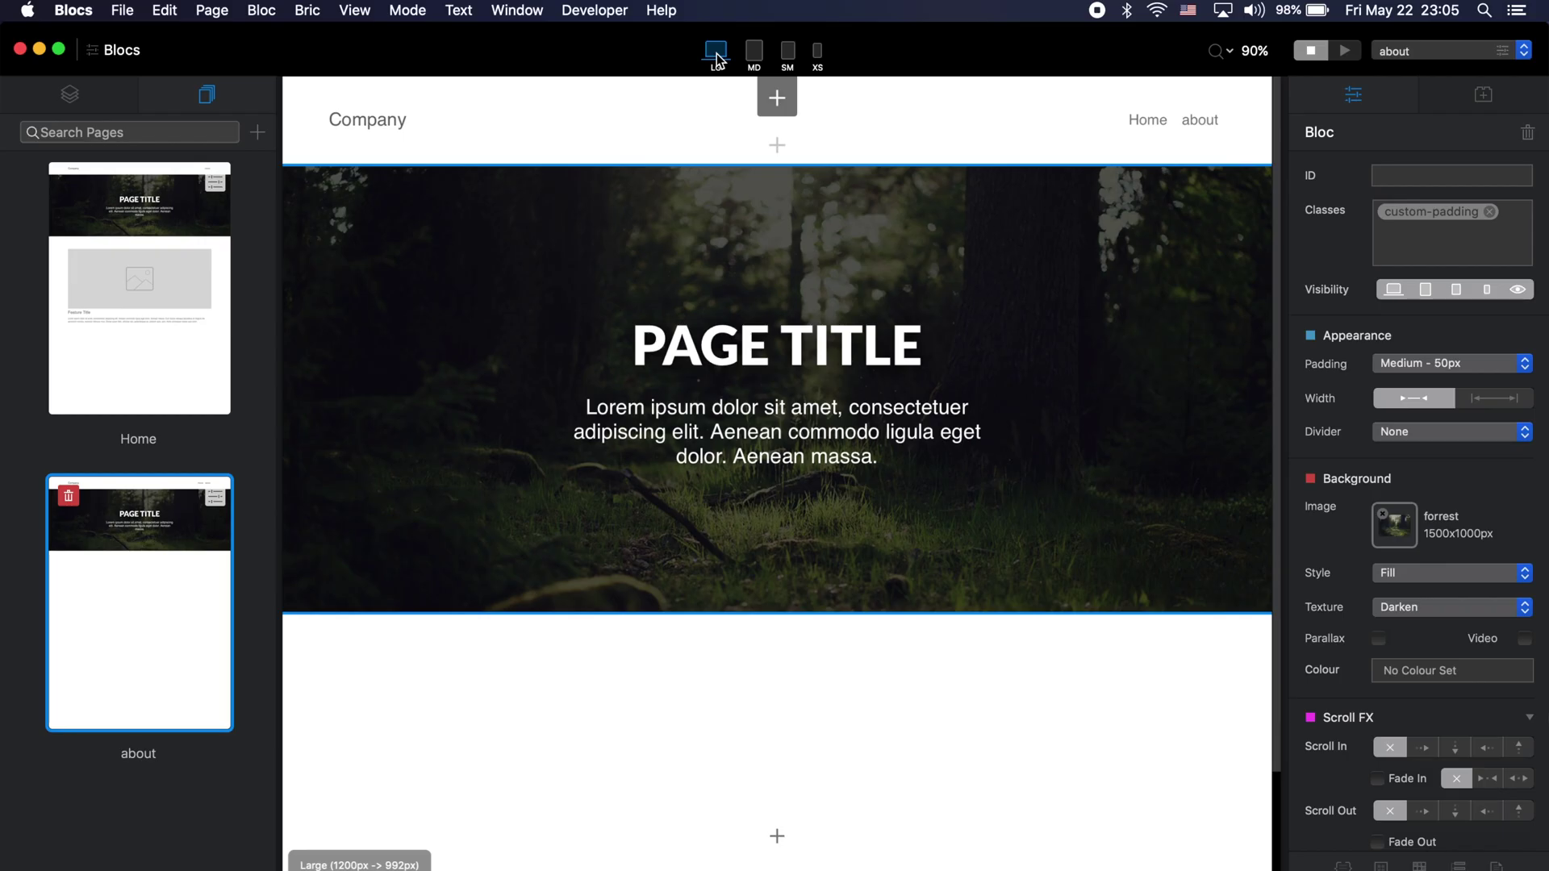
{"action": "left_click", "coordinate": [122, 9]}
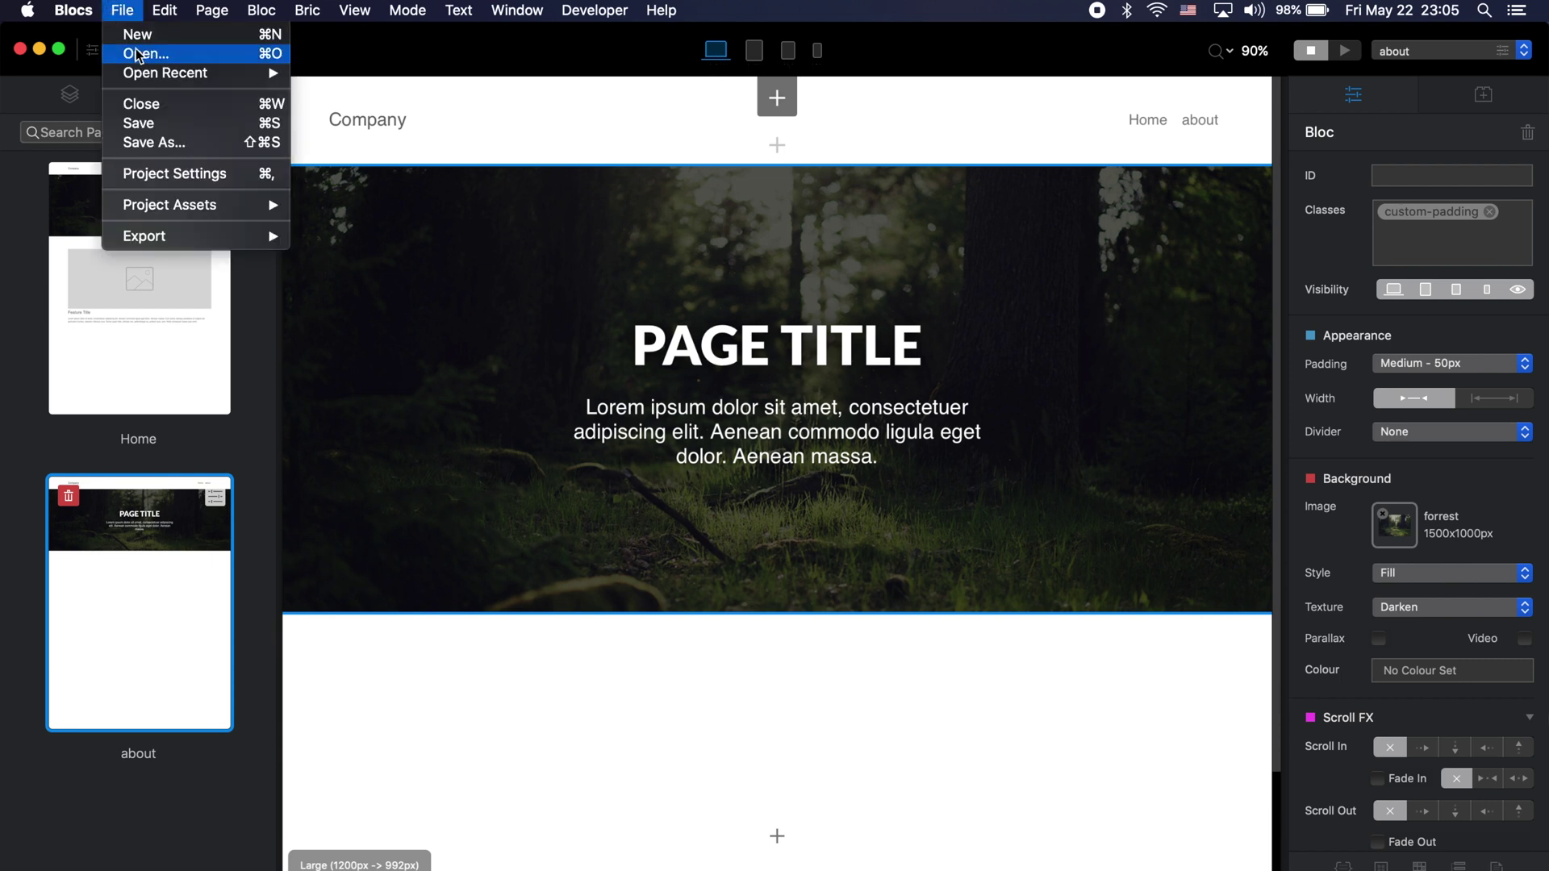
Open the recent Interior project, discarding unsaved changes to the current one
{"action": "left_click", "coordinate": [396, 76]}
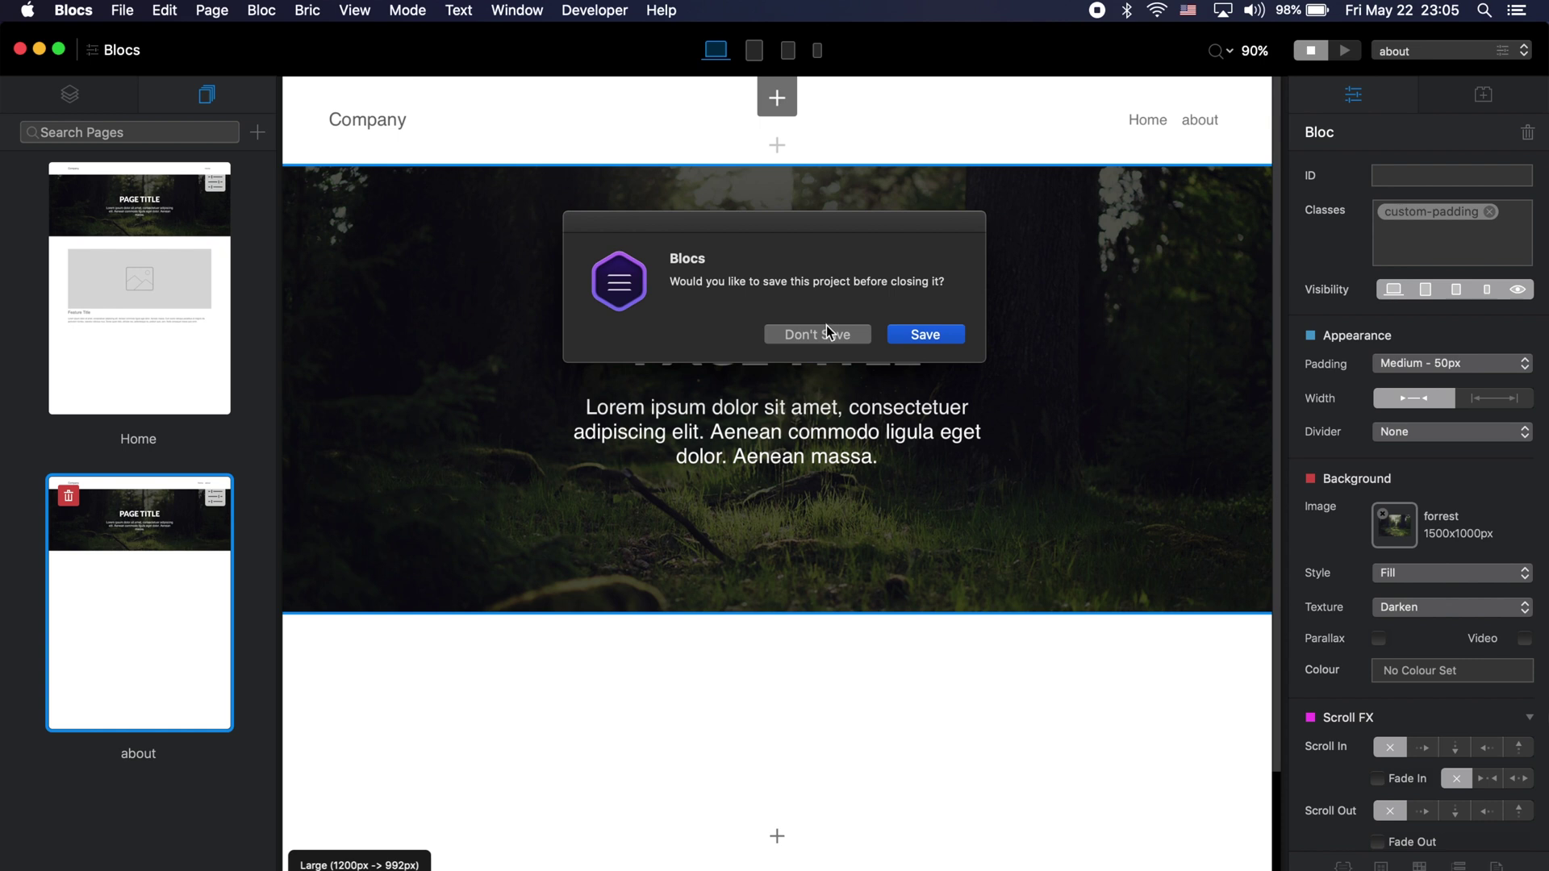
{"action": "left_click", "coordinate": [826, 326]}
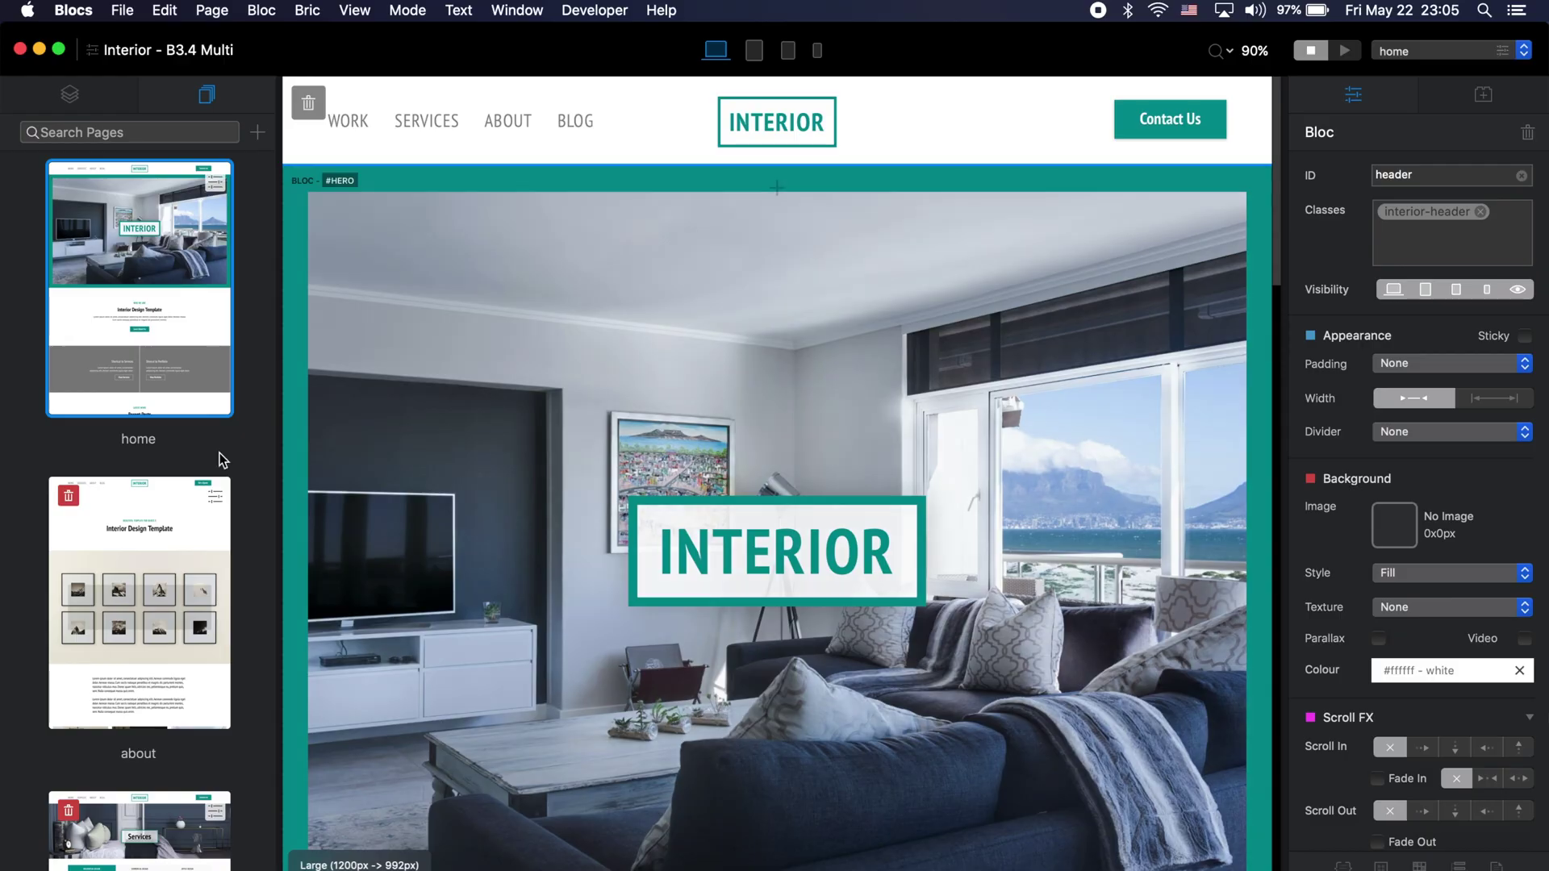
{"action": "scroll", "coordinate": [191, 598], "scroll_direction": "down", "scroll_amount": 5}
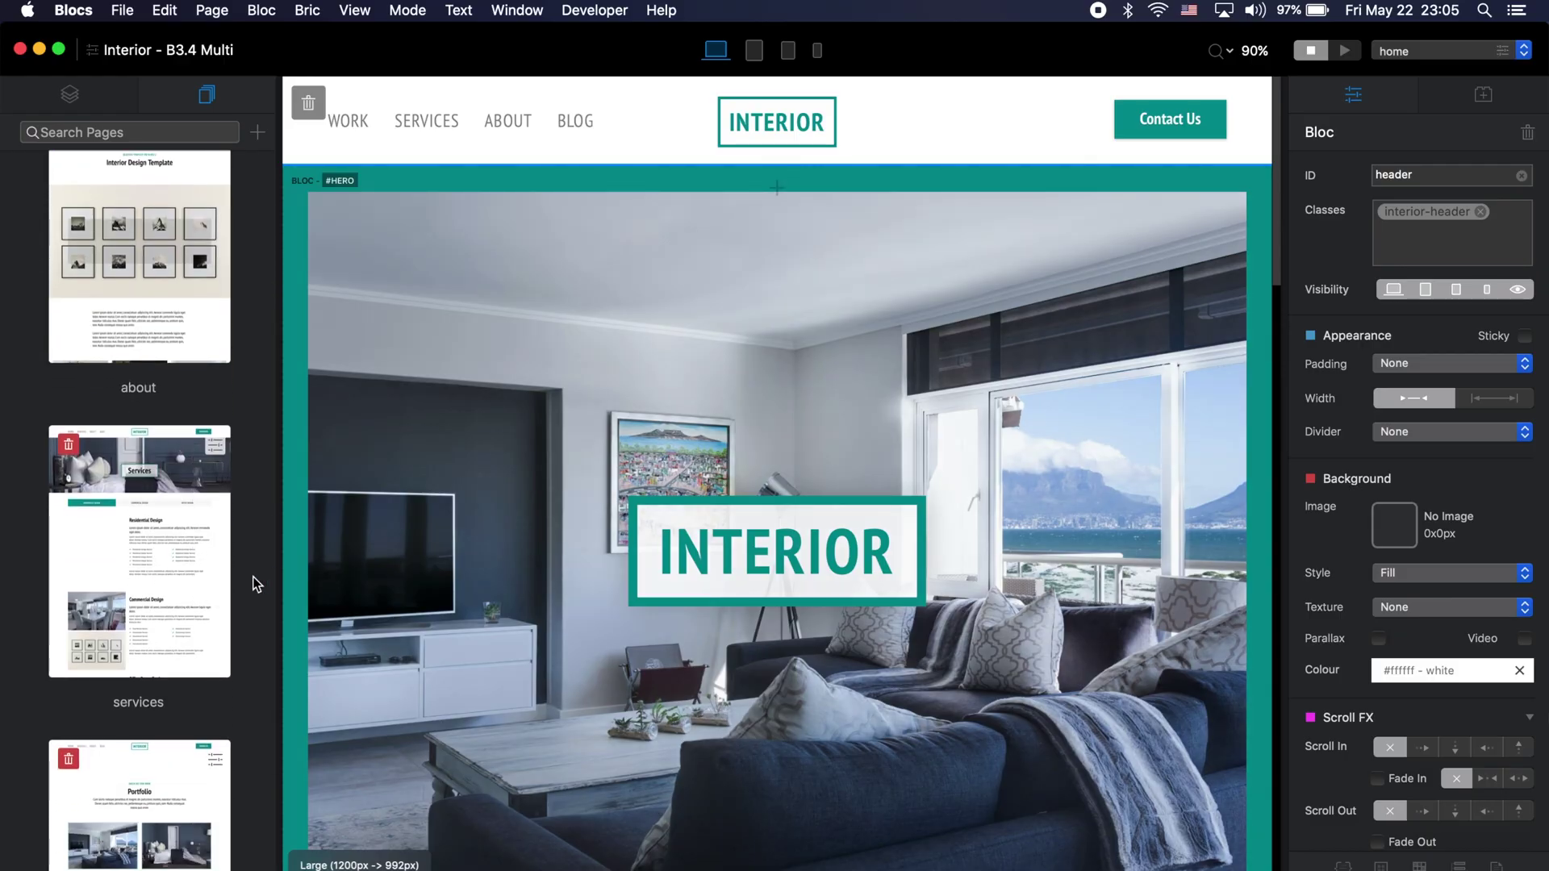
On the Interior services page, insert the Cool Header bloc just above the footer
{"action": "left_click", "coordinate": [157, 548]}
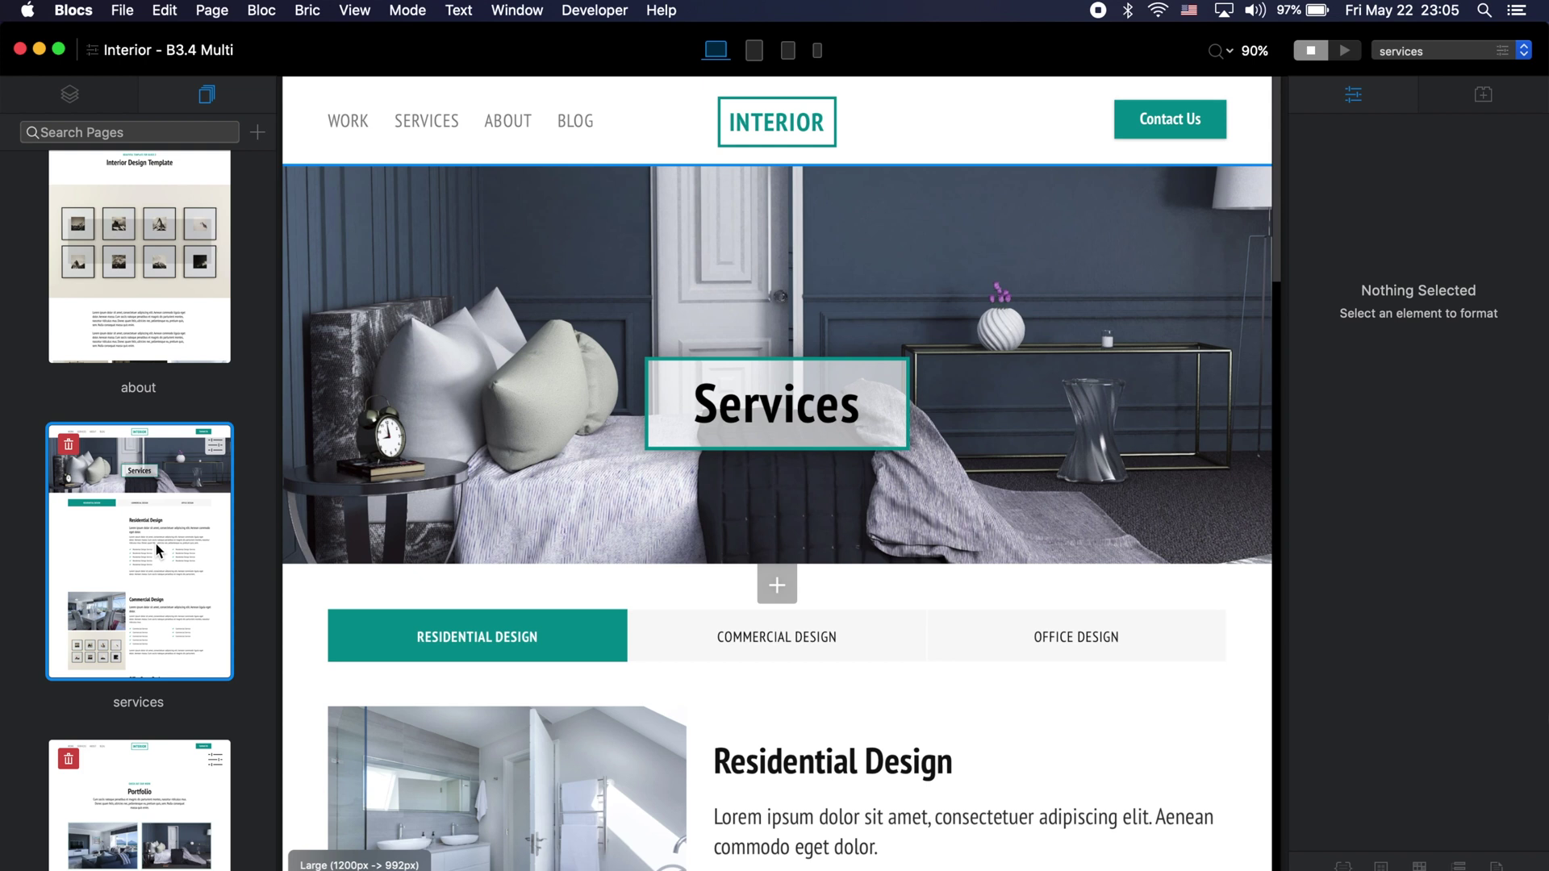
{"action": "scroll", "coordinate": [812, 543], "scroll_direction": "down", "scroll_amount": 20}
{"action": "scroll", "coordinate": [812, 544], "scroll_direction": "down", "scroll_amount": 3}
{"action": "mouse_move", "coordinate": [772, 520]}
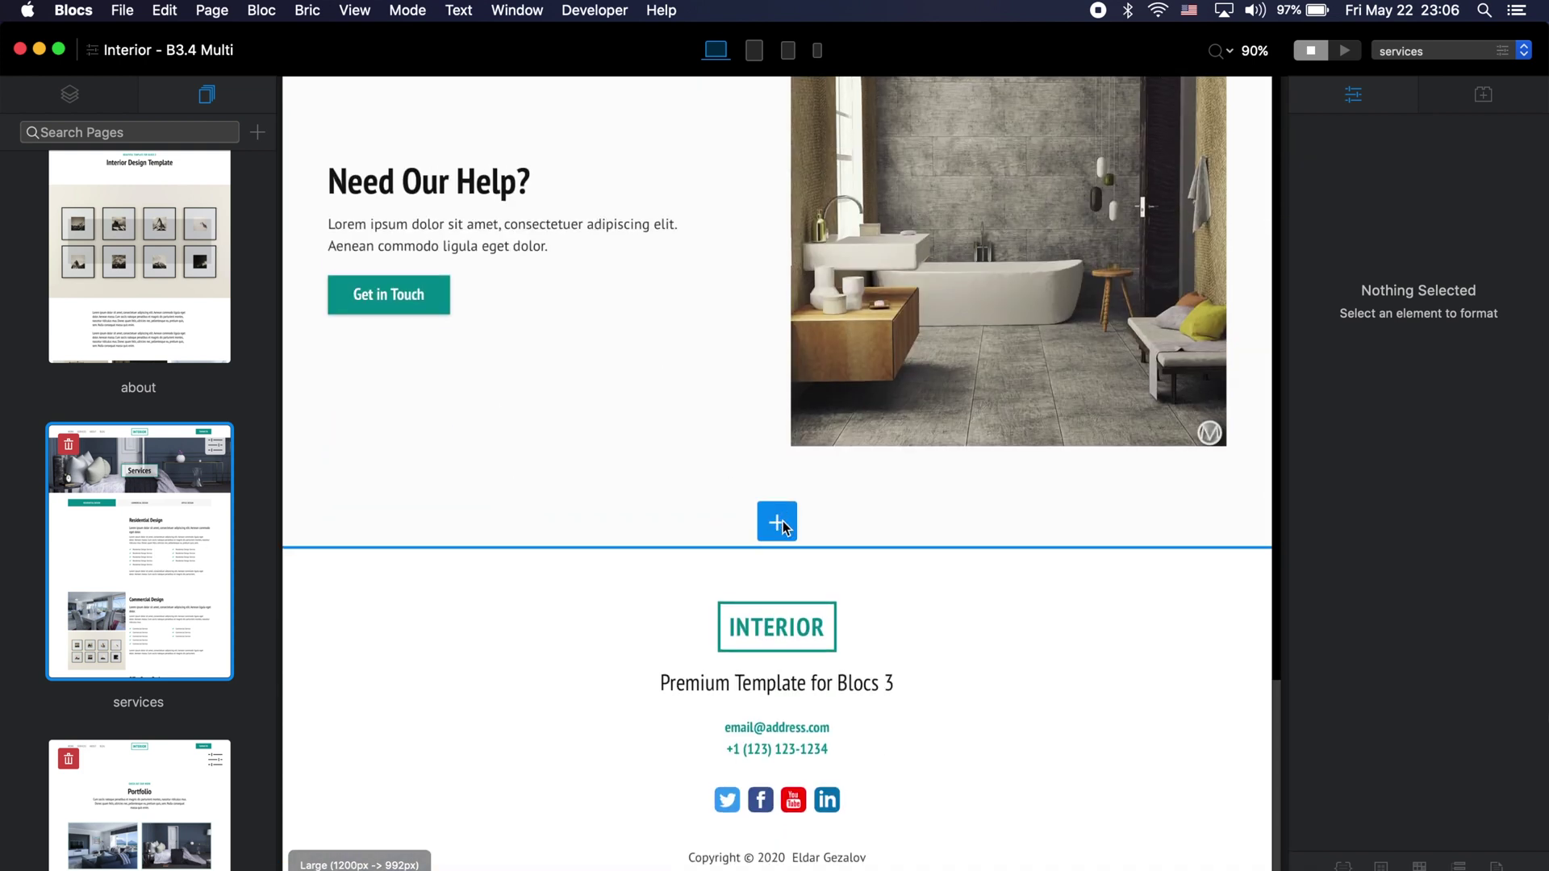
{"action": "left_click", "coordinate": [781, 524]}
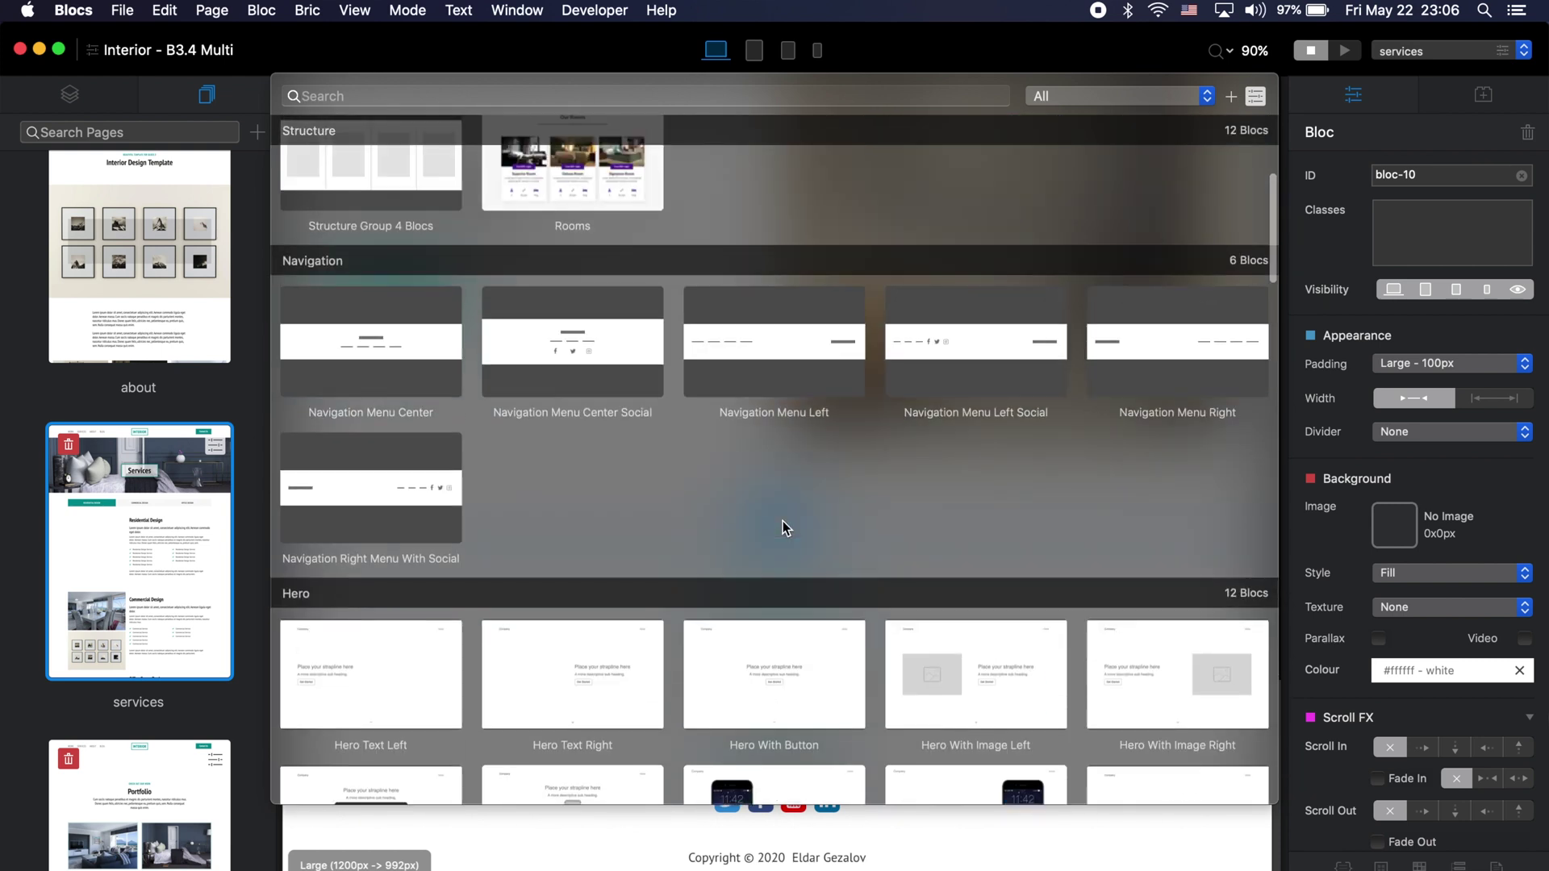
{"action": "scroll", "coordinate": [783, 521], "scroll_direction": "down", "scroll_amount": 12}
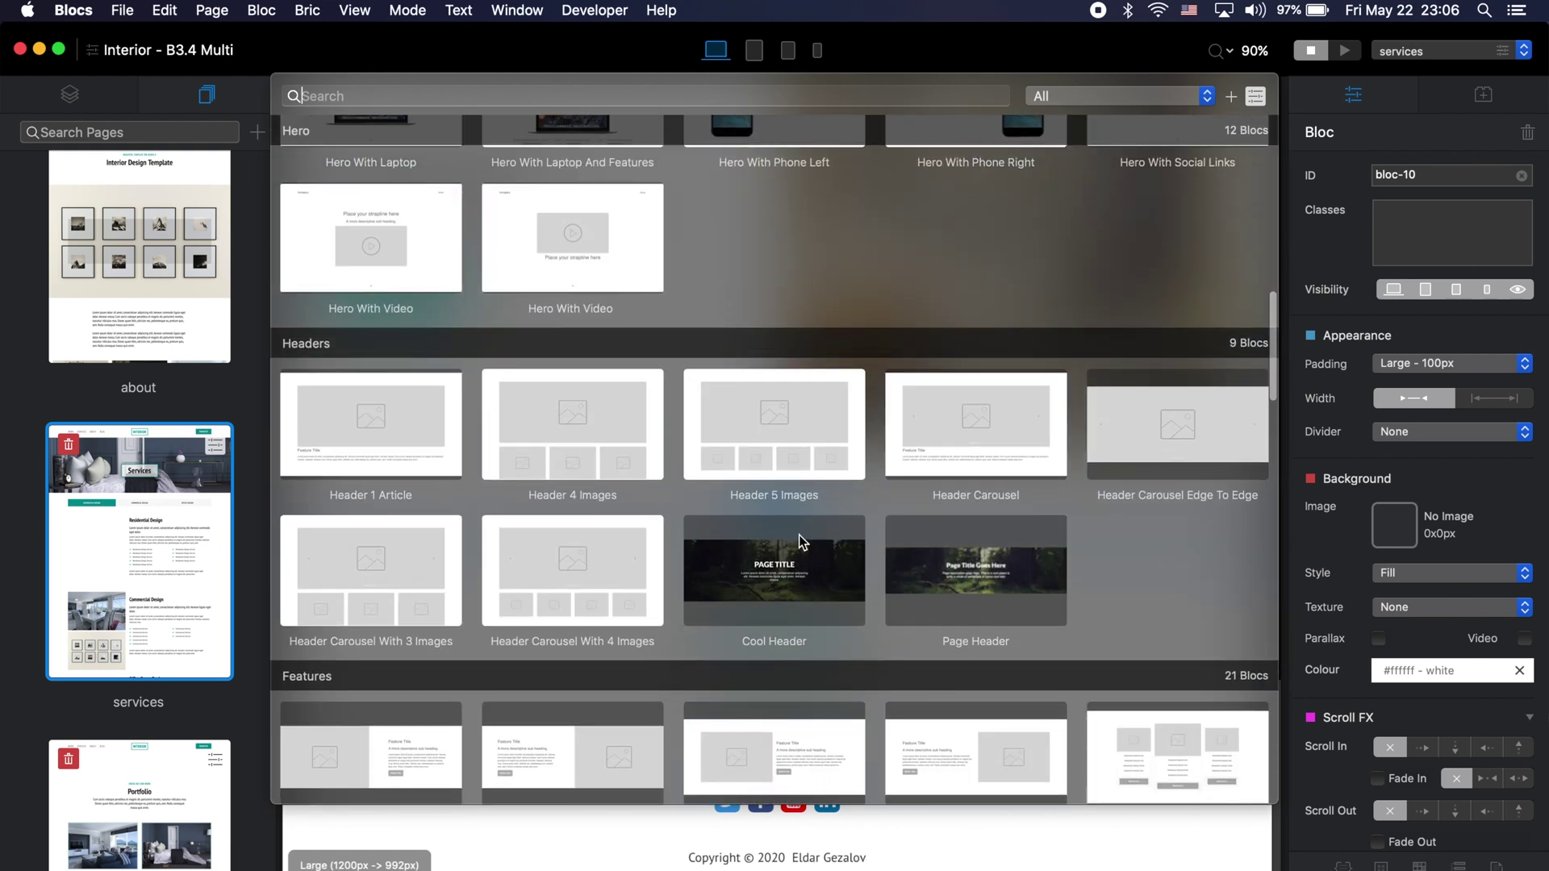
{"action": "left_click", "coordinate": [782, 576]}
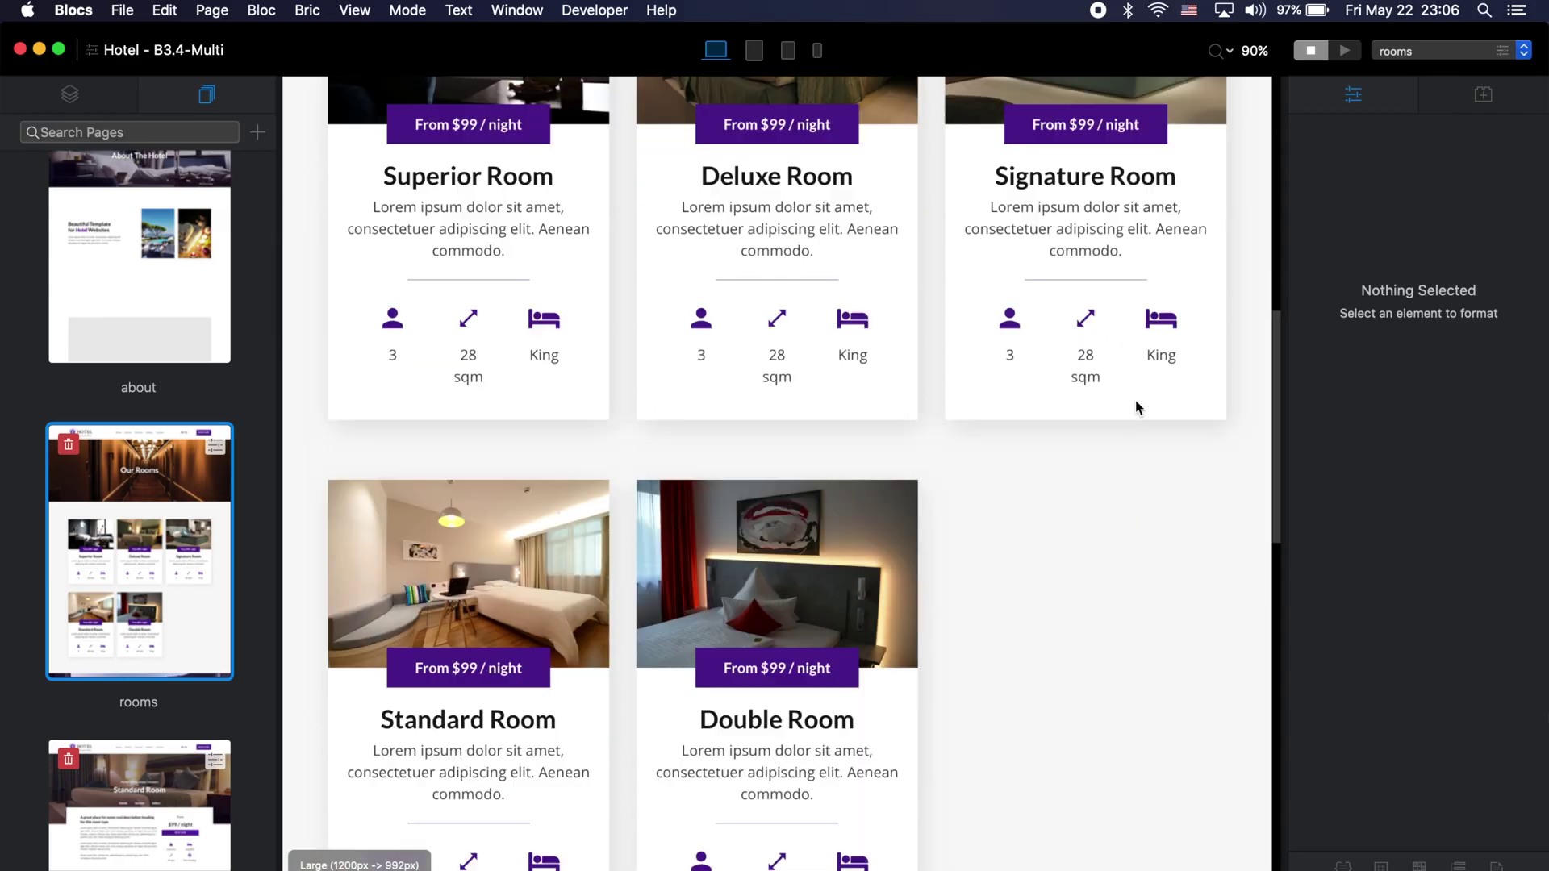
Select the rooms page footer bloc and choose Add Bloc To Library
{"action": "scroll", "coordinate": [1136, 401], "scroll_direction": "down", "scroll_amount": 12}
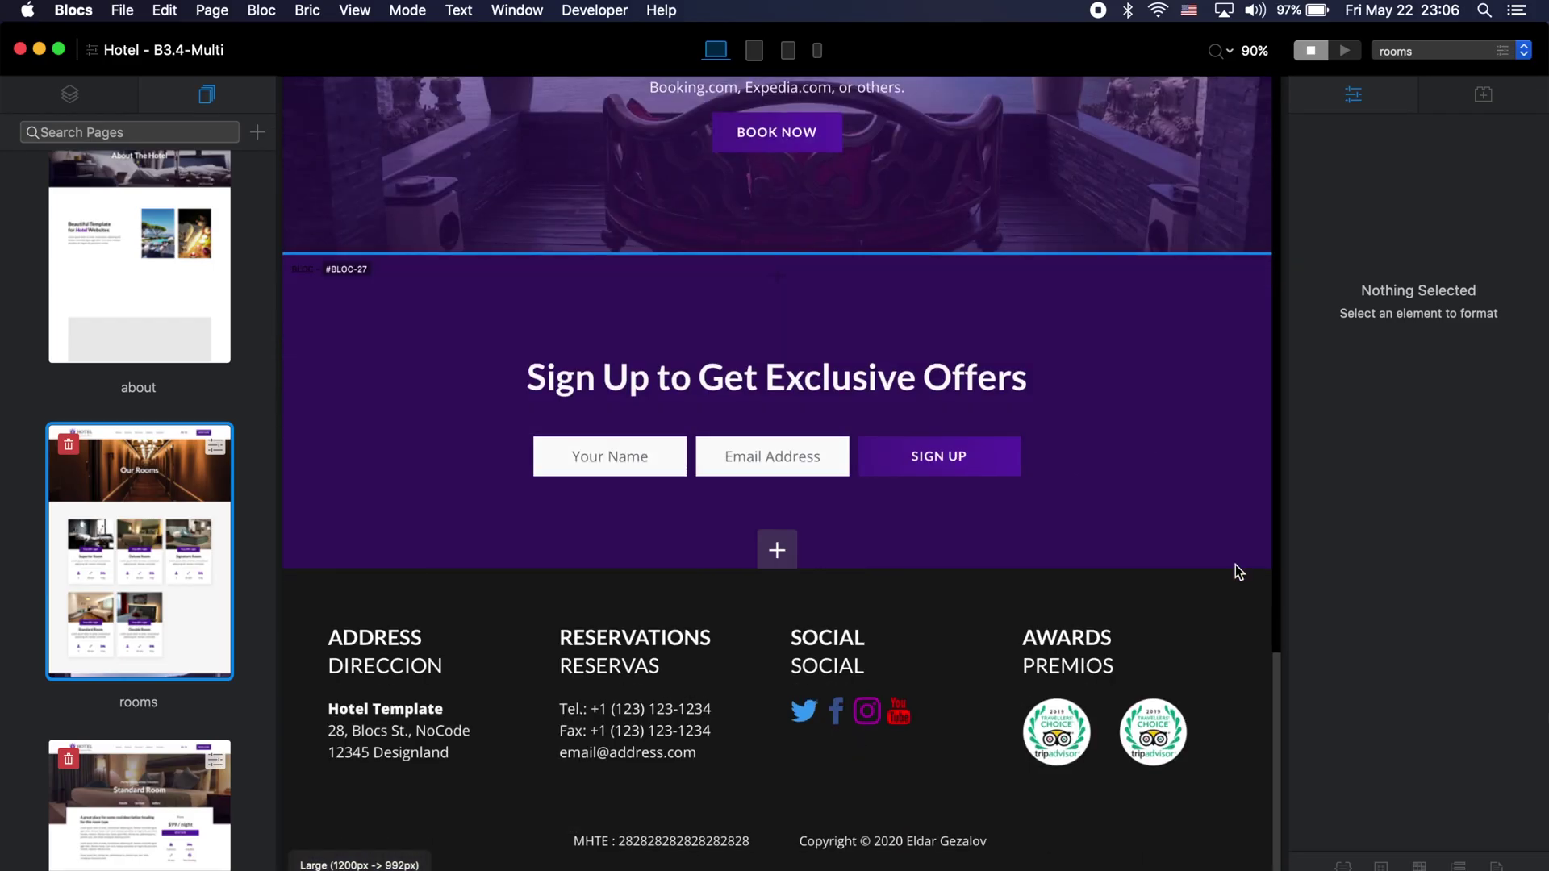
{"action": "left_click", "coordinate": [1170, 607]}
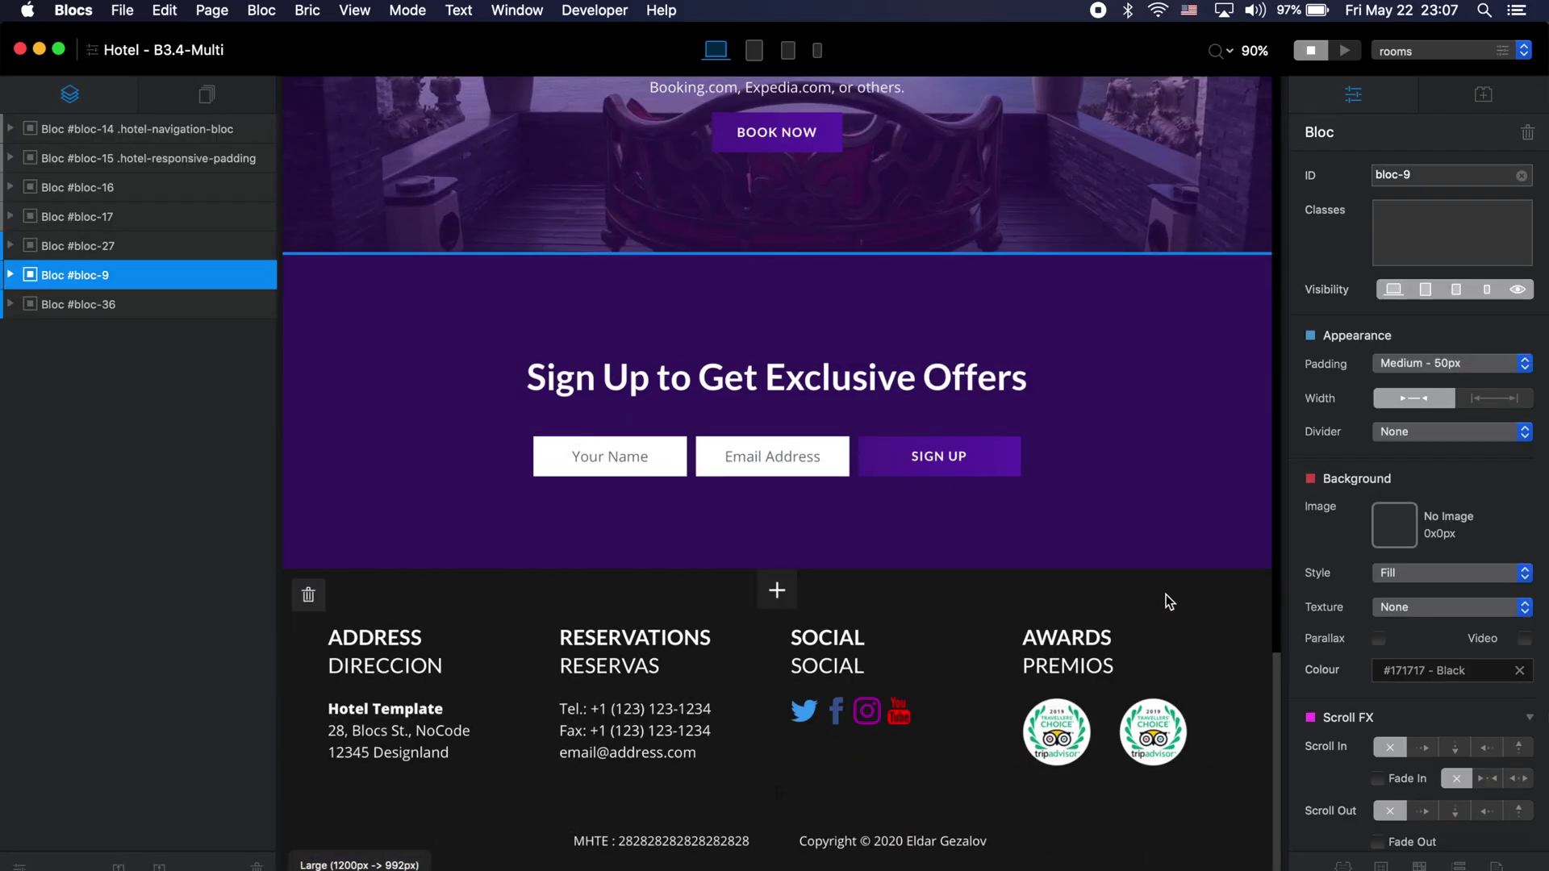
{"action": "right_click", "coordinate": [1166, 594]}
{"action": "mouse_move", "coordinate": [1269, 862]}
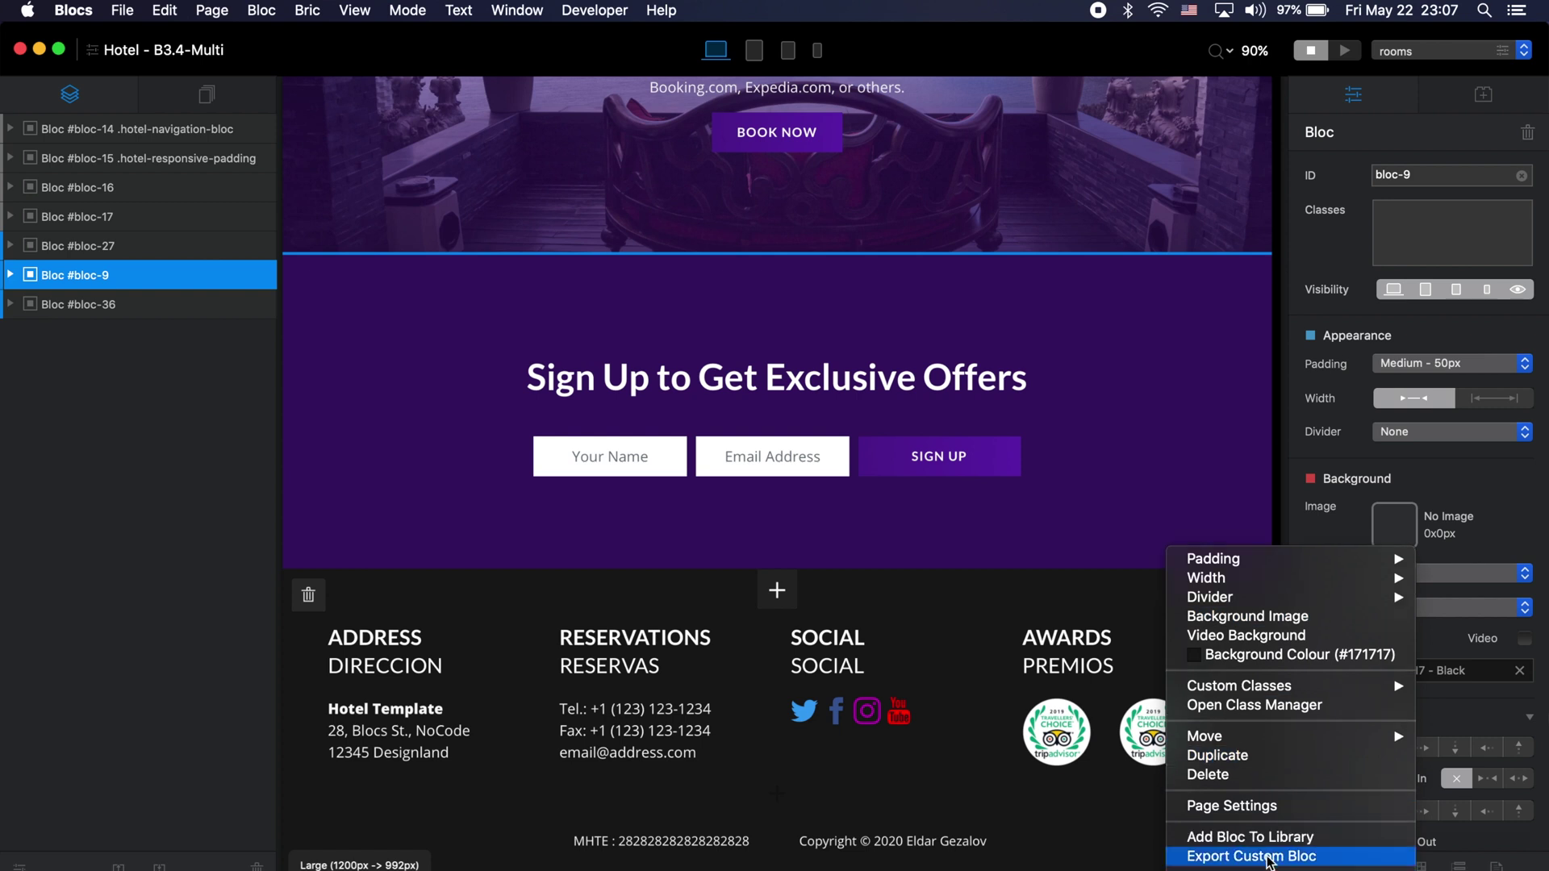
{"action": "left_click", "coordinate": [1287, 843]}
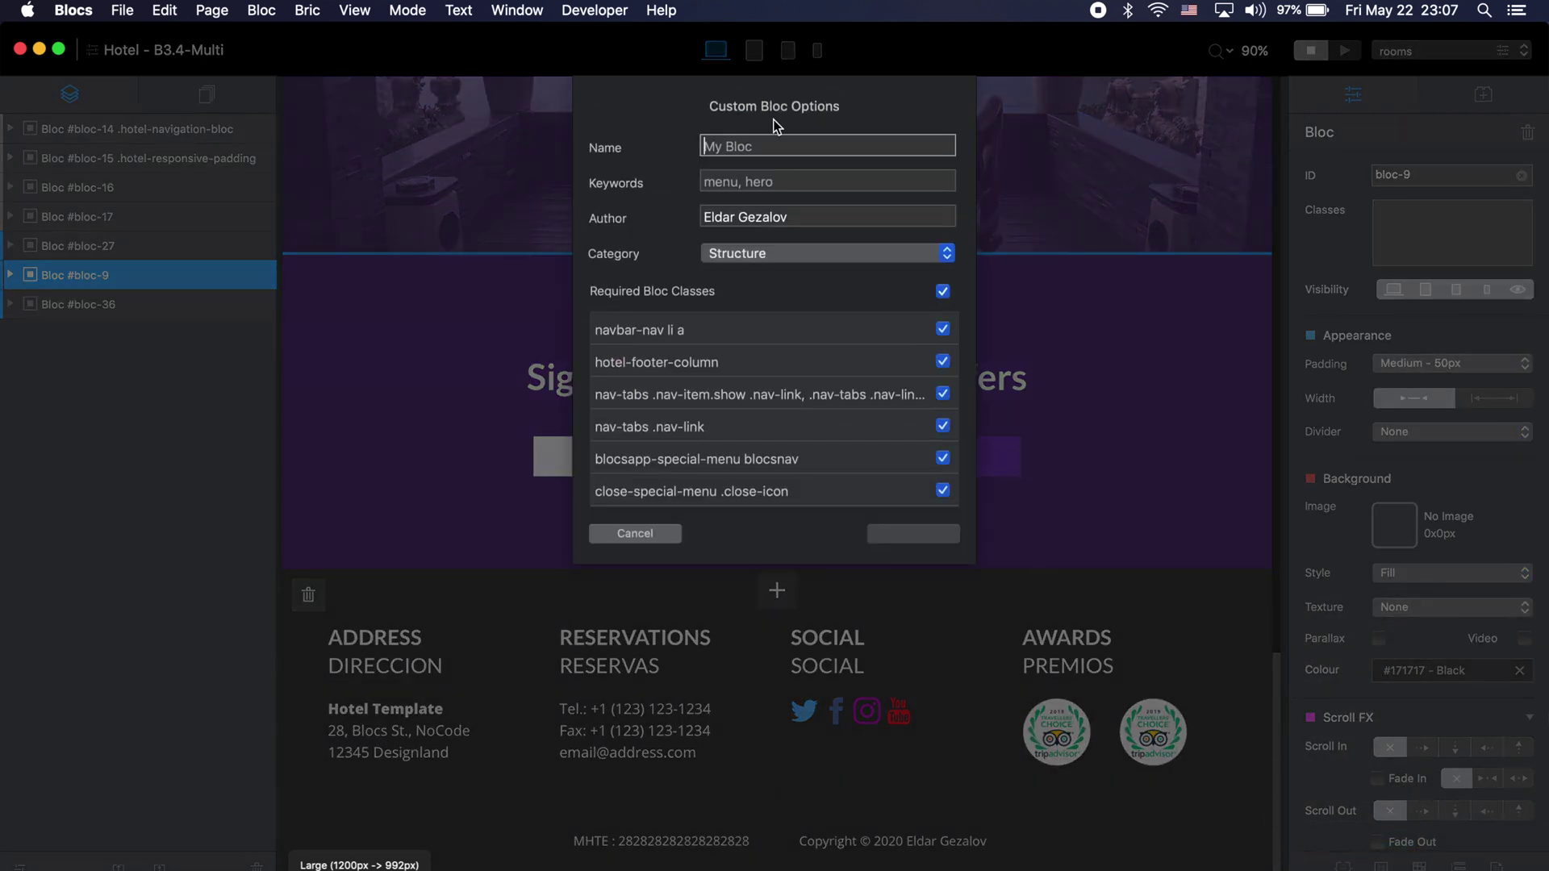
Name the bloc cool footer with keywords cool, footer, file it under Footers, and save
{"action": "type", "text": "cool header"}
{"action": "key", "text": "Tab"}
{"action": "type", "text": "co"}
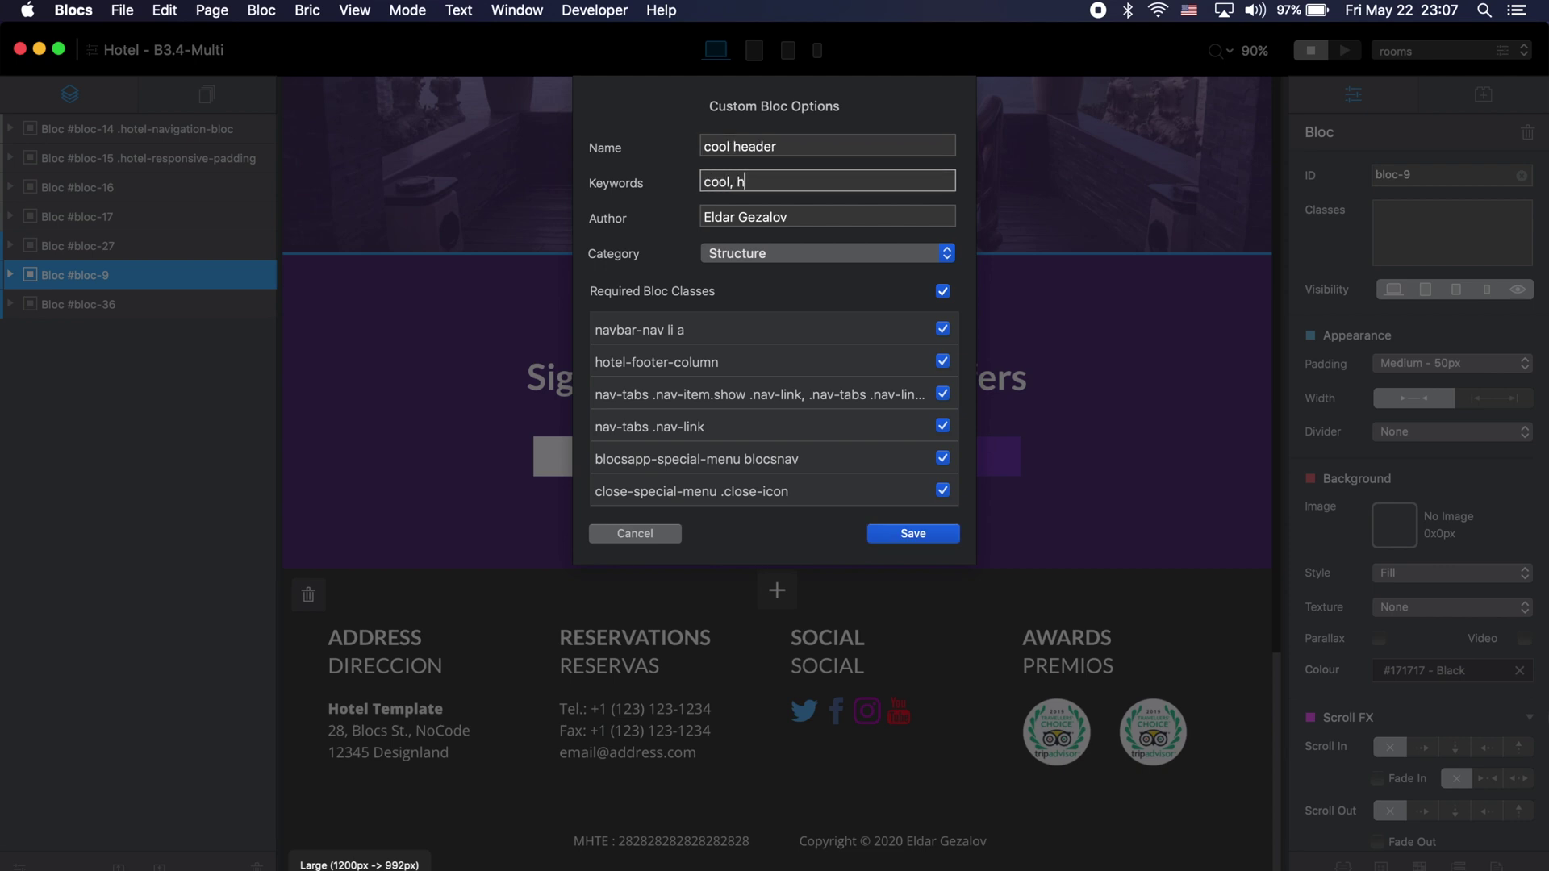
{"action": "double_click", "coordinate": [753, 143]}
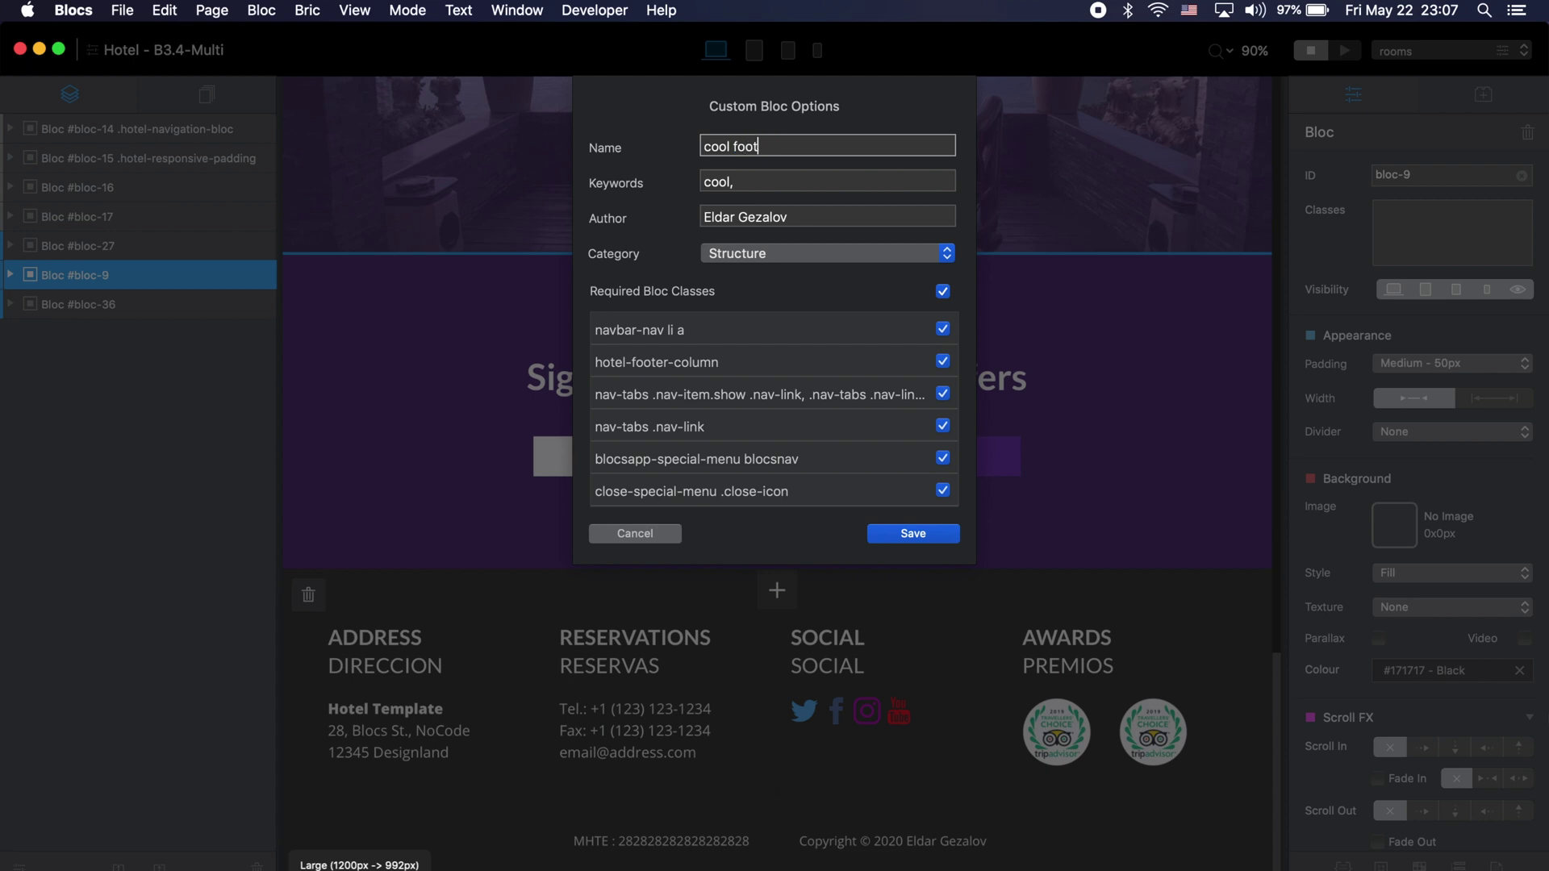
{"action": "left_click", "coordinate": [762, 174]}
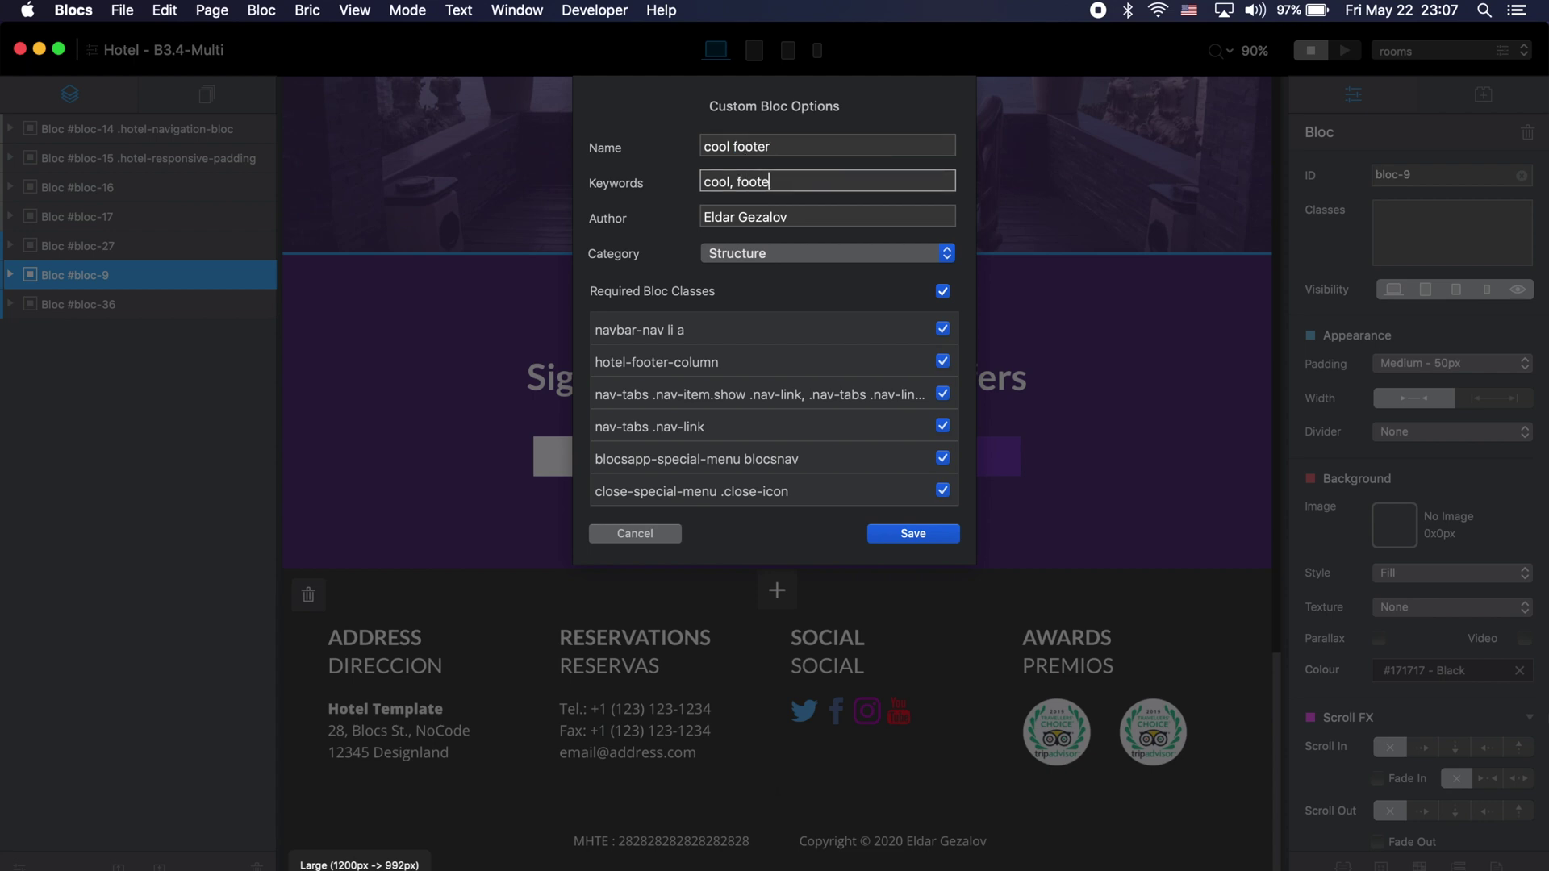
{"action": "left_click", "coordinate": [788, 253]}
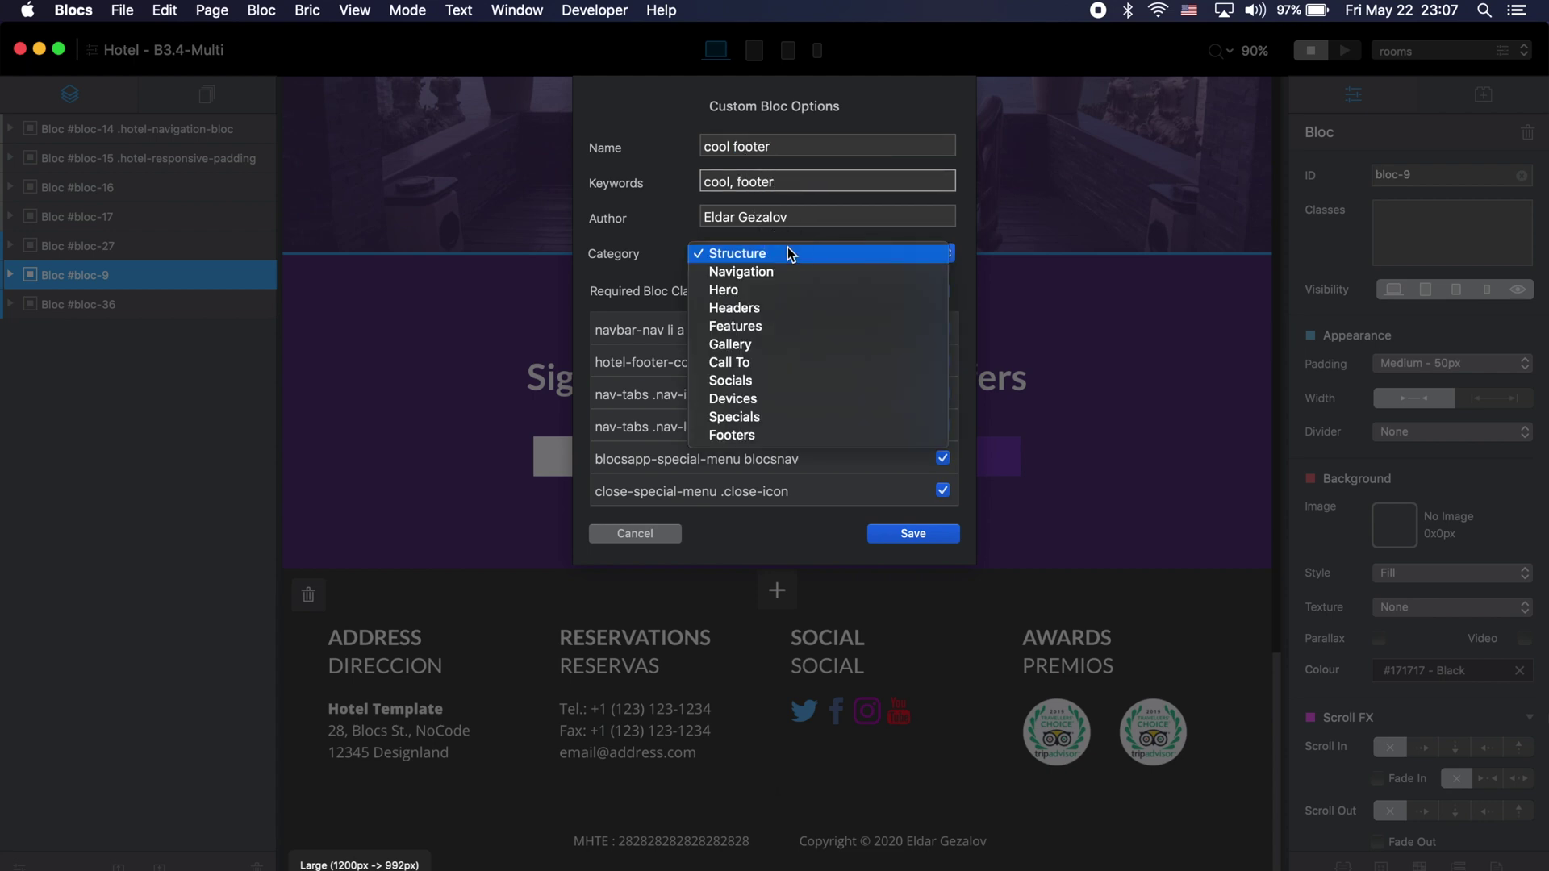
{"action": "left_click", "coordinate": [804, 428]}
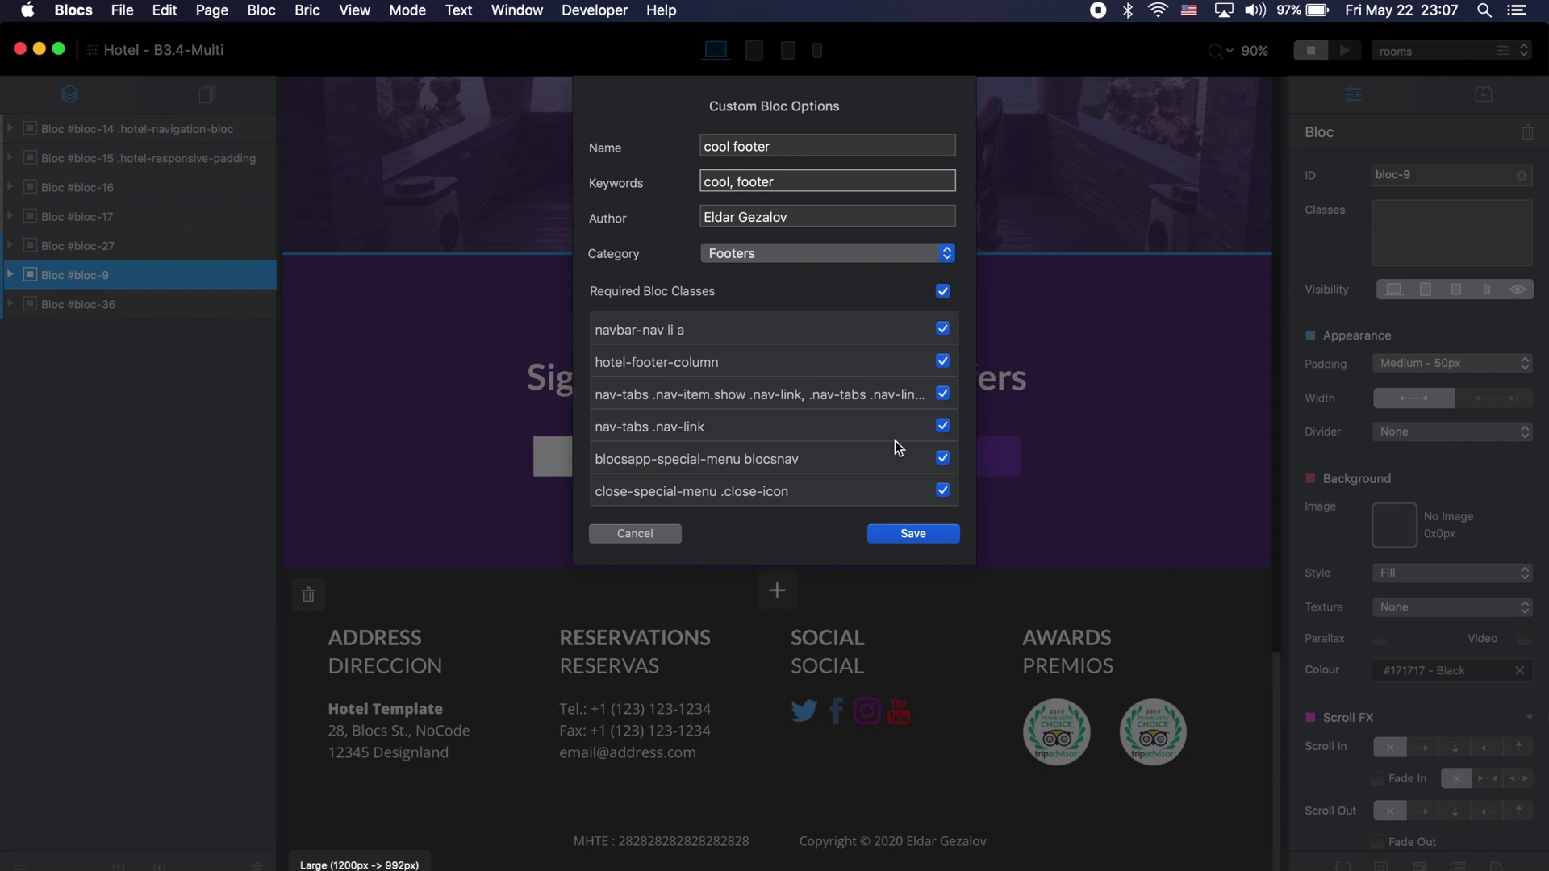
{"action": "left_click", "coordinate": [922, 532]}
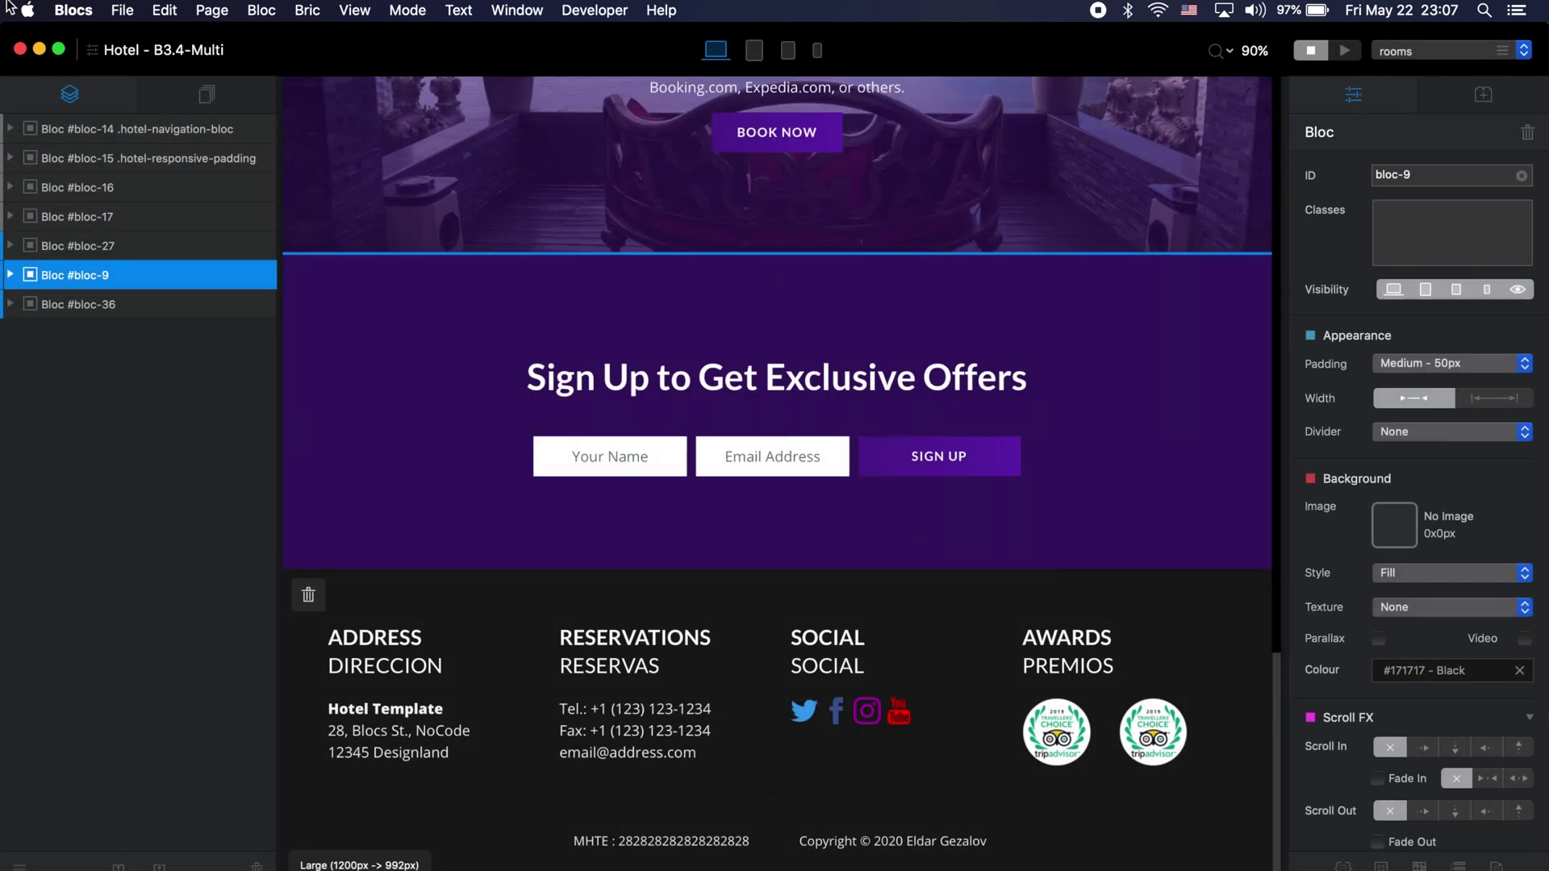
{"action": "left_click", "coordinate": [122, 9]}
{"action": "mouse_move", "coordinate": [166, 73]}
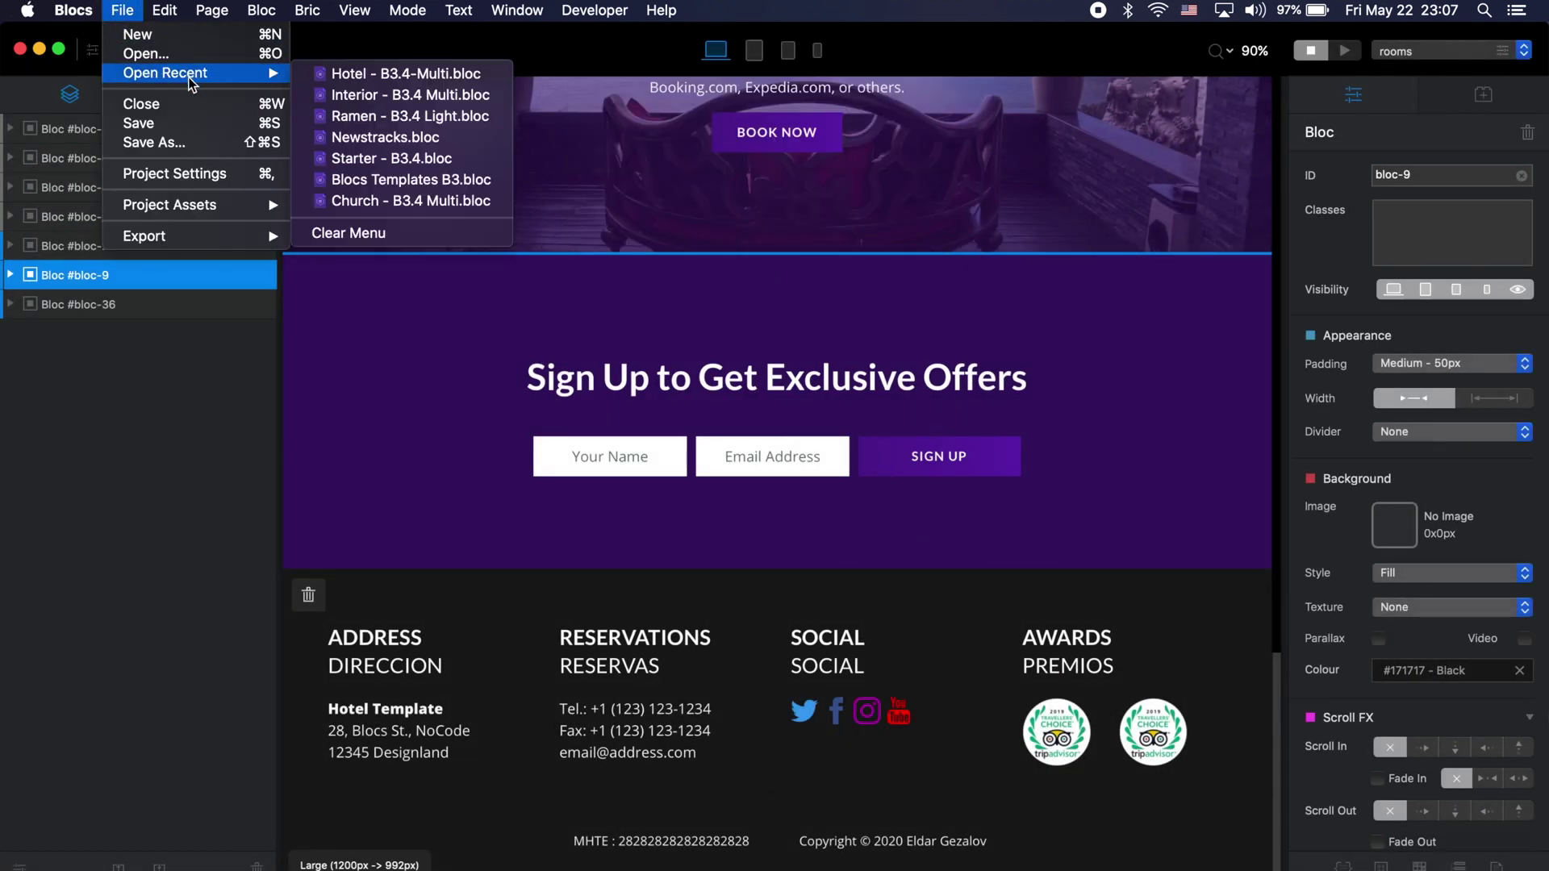
Reopen the Interior - B3.4 Multi project and close the Asset Manager
{"action": "left_click", "coordinate": [419, 95]}
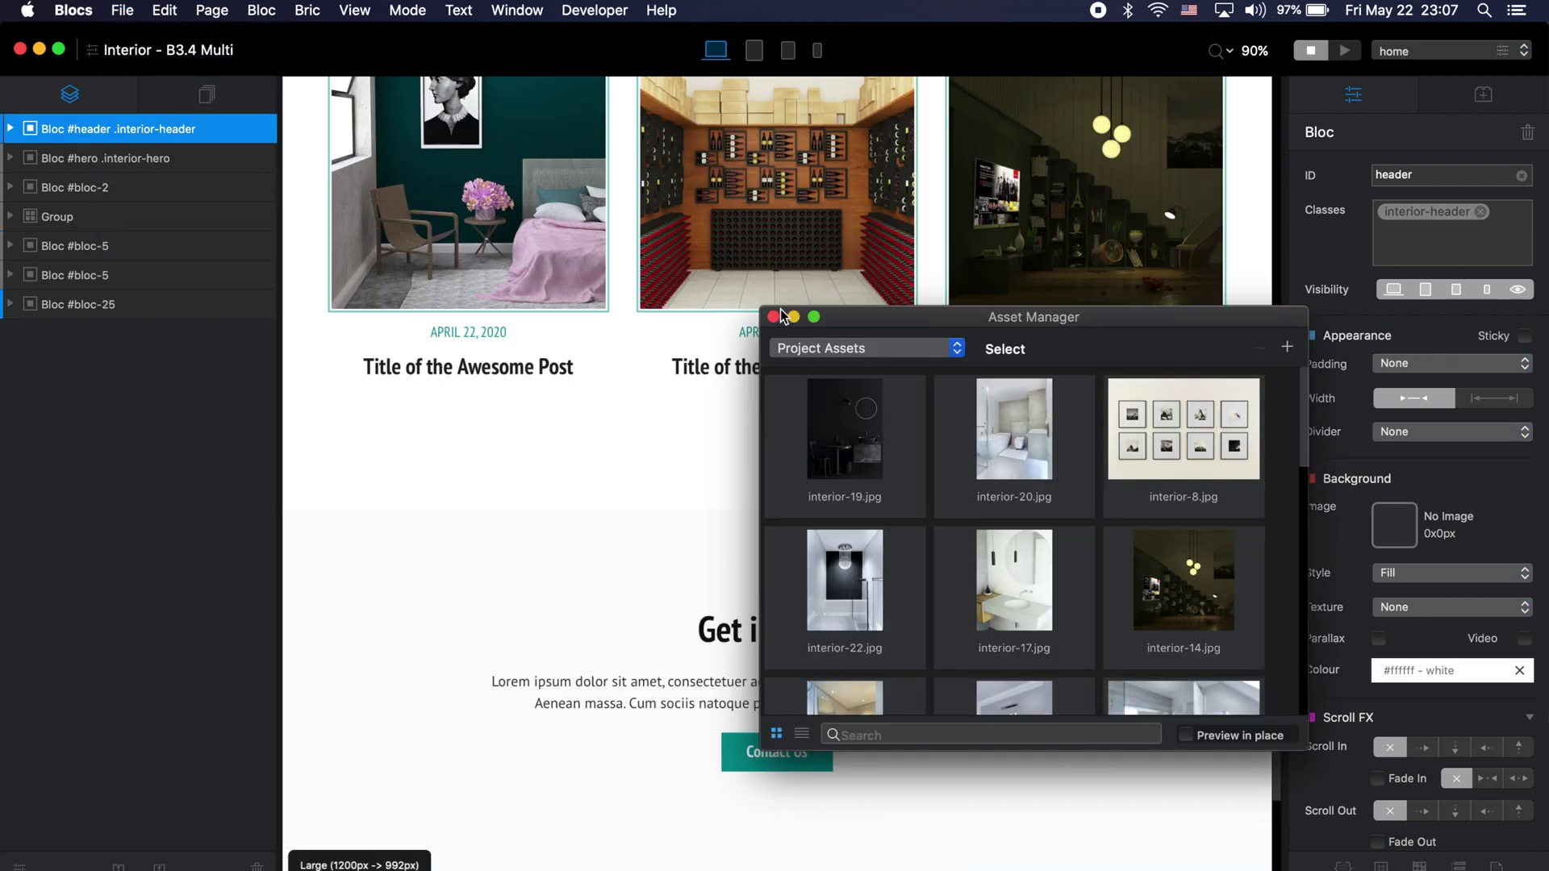
{"action": "left_click", "coordinate": [773, 316]}
{"action": "scroll", "coordinate": [870, 499], "scroll_direction": "down", "scroll_amount": 5}
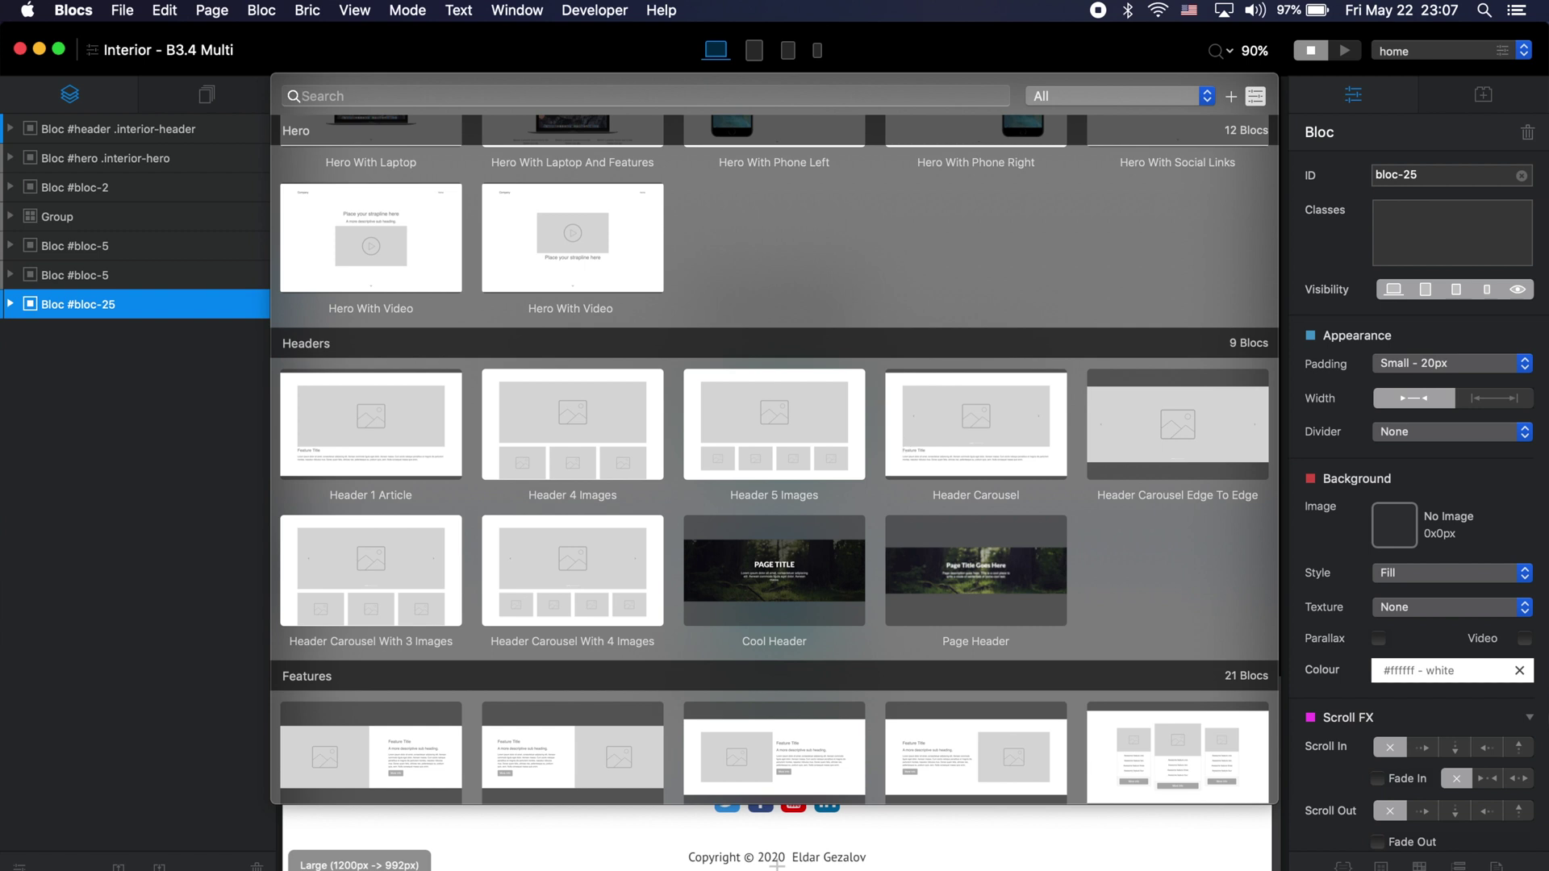
Search the bloc library for 'footer', then 'coo', to find the Cool blocs
{"action": "type", "text": "footer"}
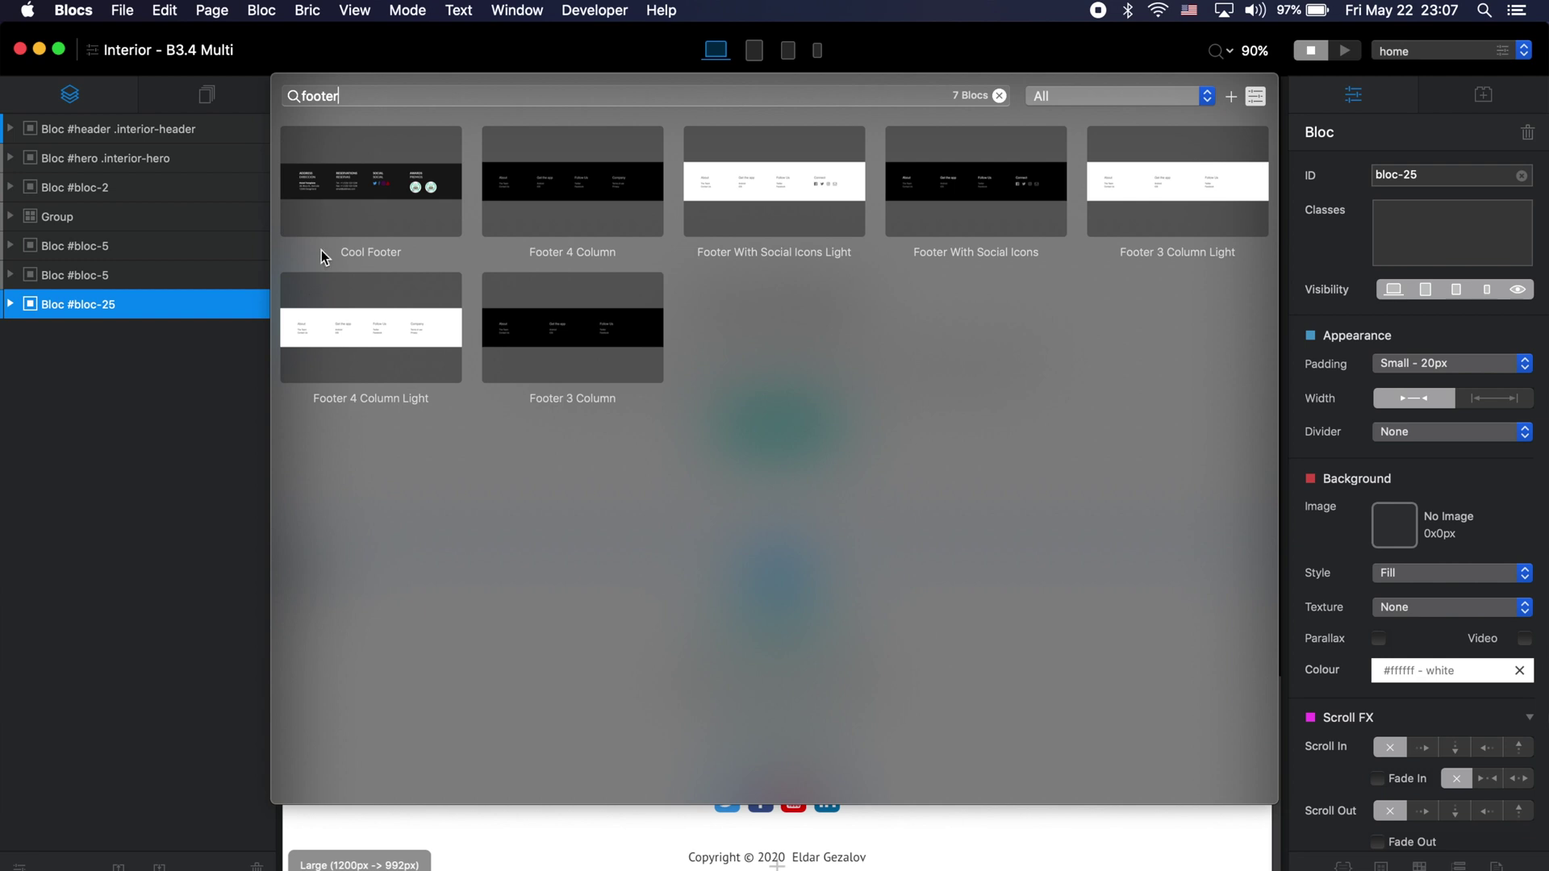
{"action": "key", "text": "super+a"}
{"action": "type", "text": "oo"}
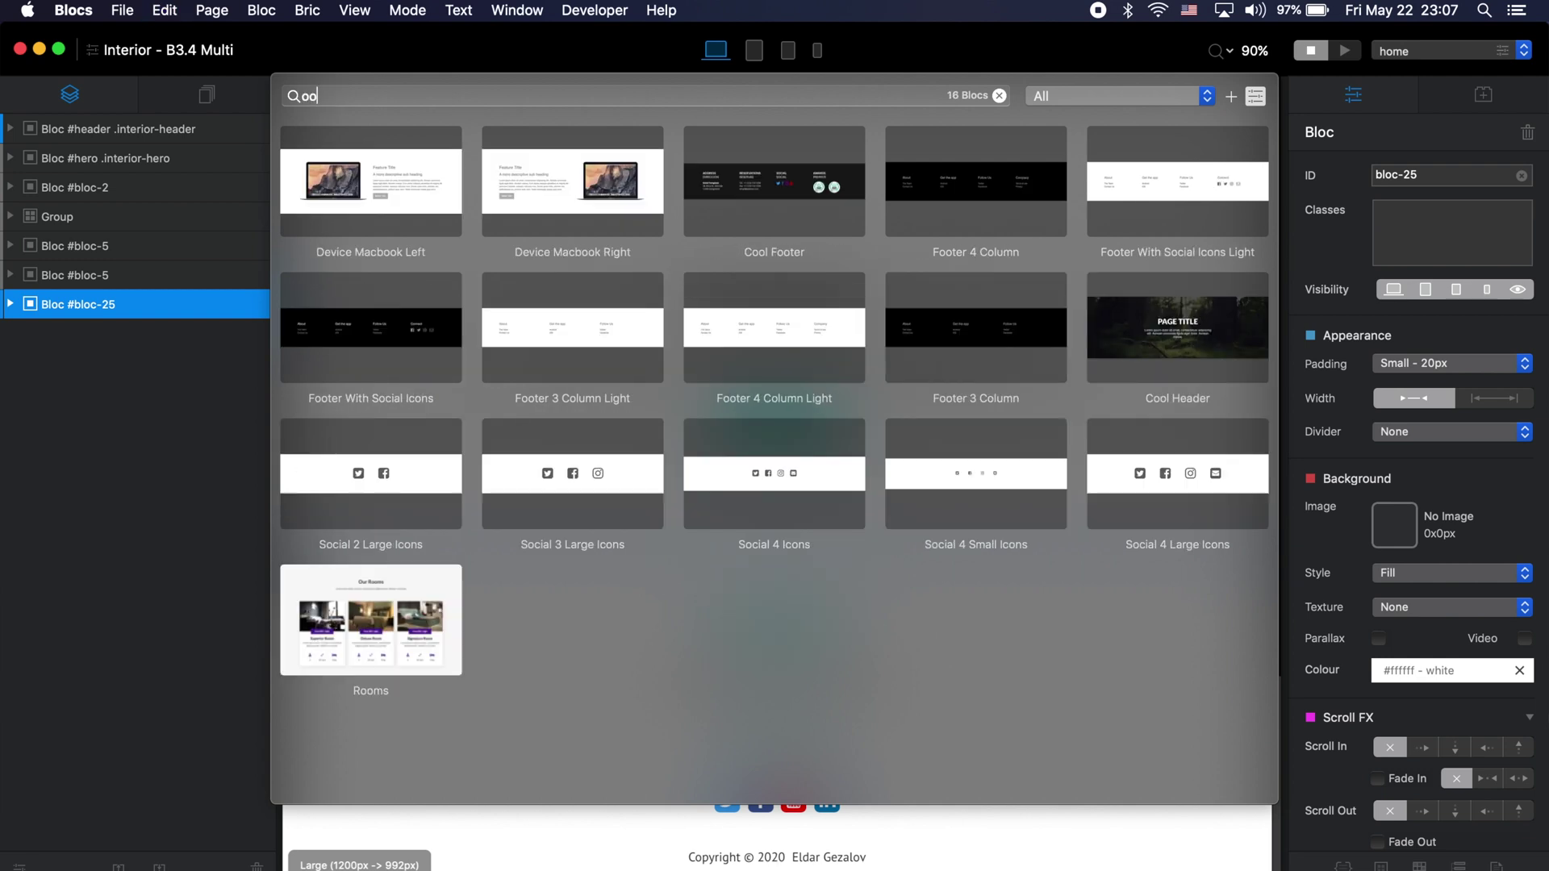
{"action": "key", "text": "BackSpace"}
{"action": "key", "text": "BackSpace"}
{"action": "type", "text": "coo"}
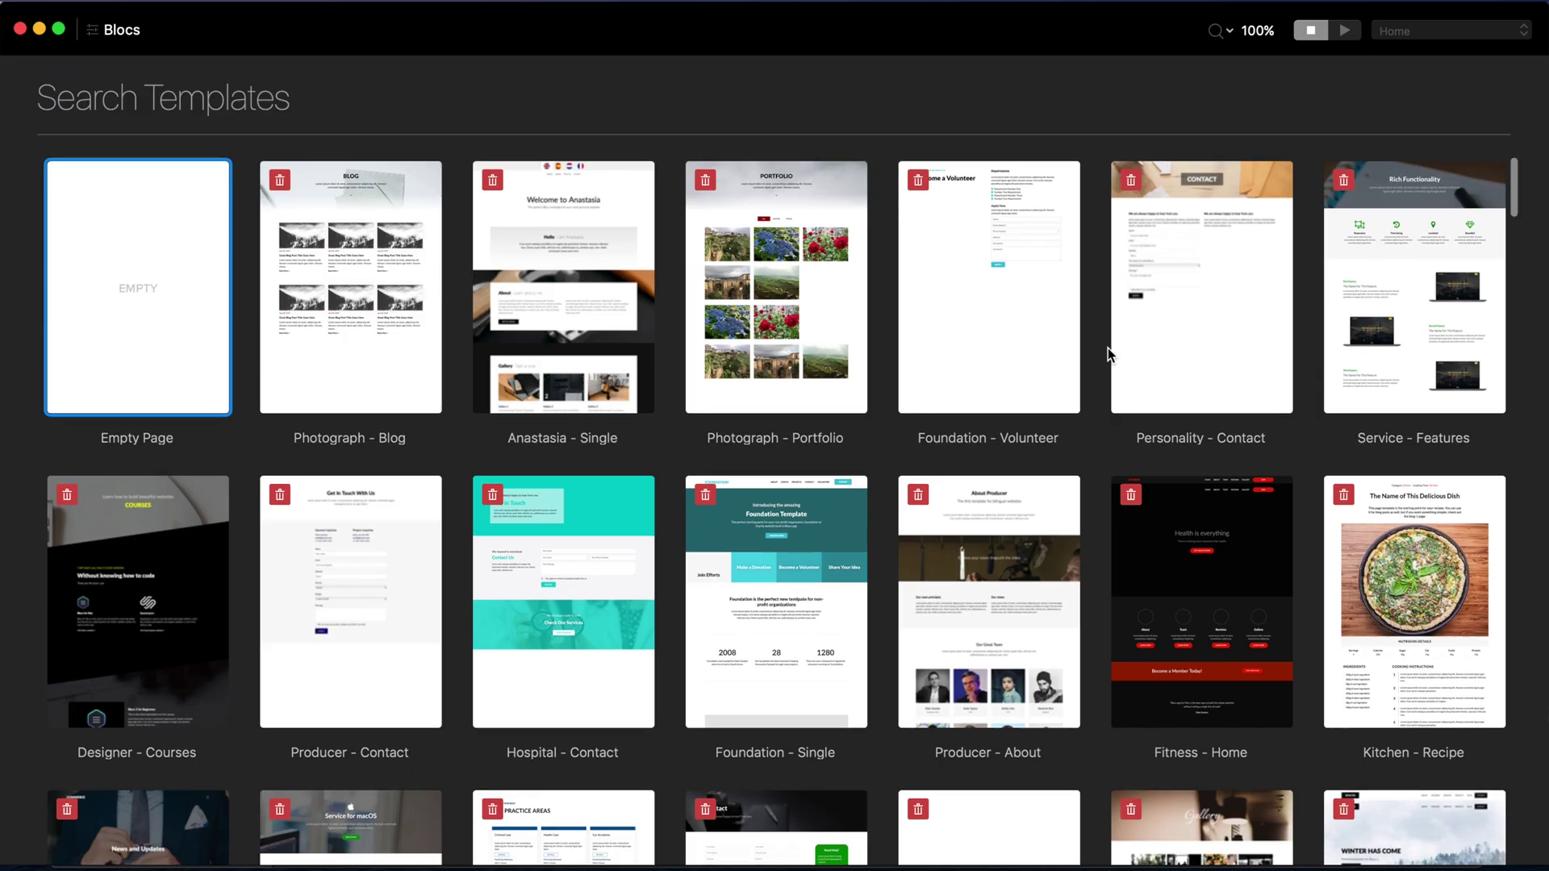
Filter the template browser by 'about', then by 'contact' to list Contact templates
{"action": "scroll", "coordinate": [1107, 347], "scroll_direction": "down", "scroll_amount": 15}
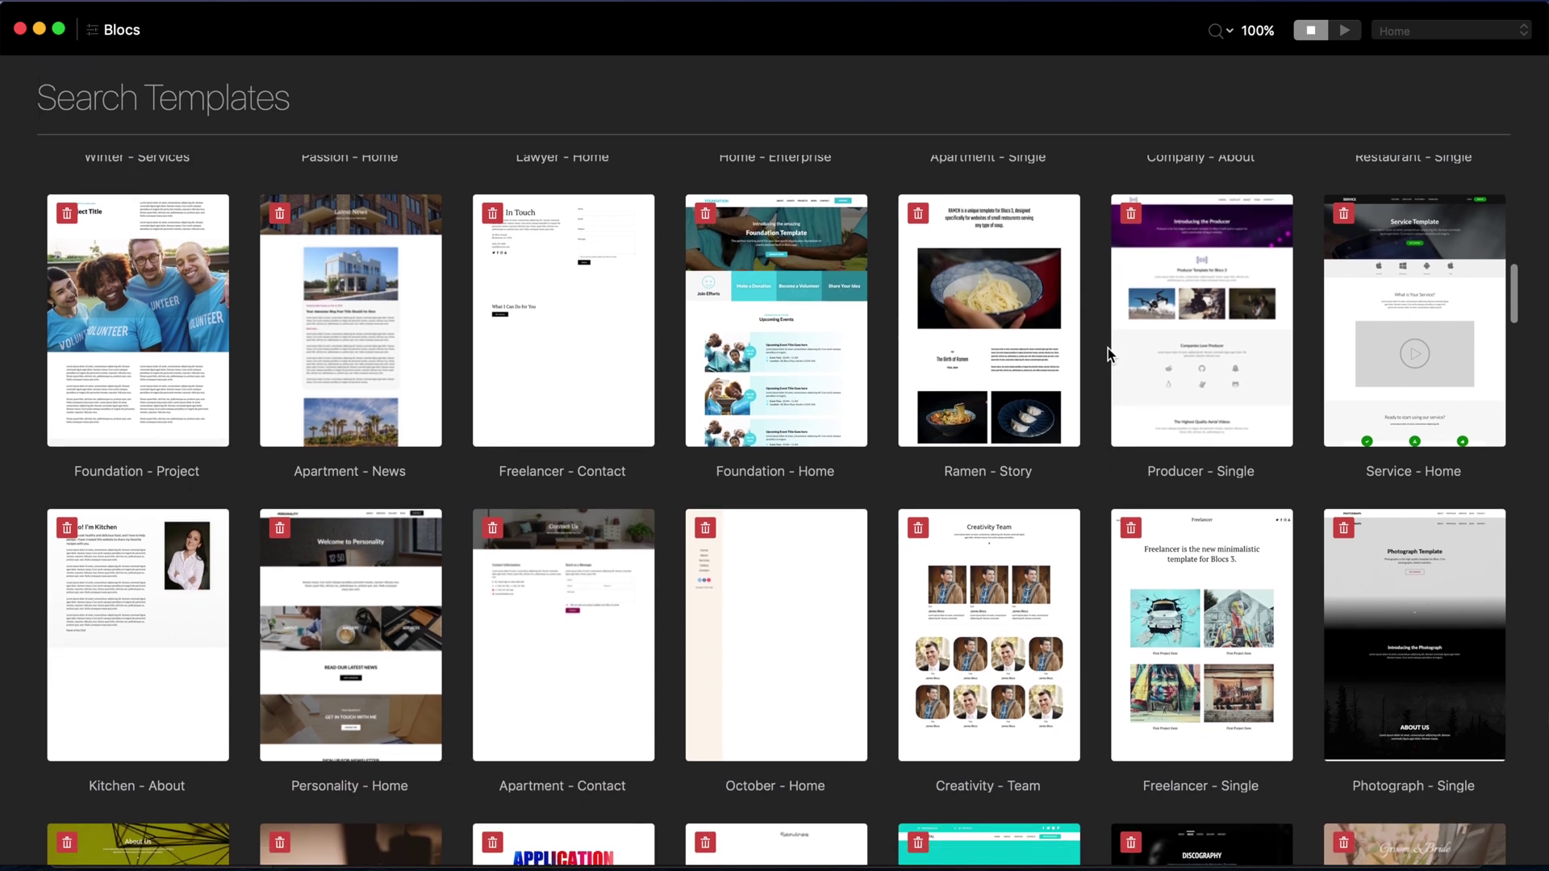
{"action": "scroll", "coordinate": [1107, 347], "scroll_direction": "down", "scroll_amount": 10}
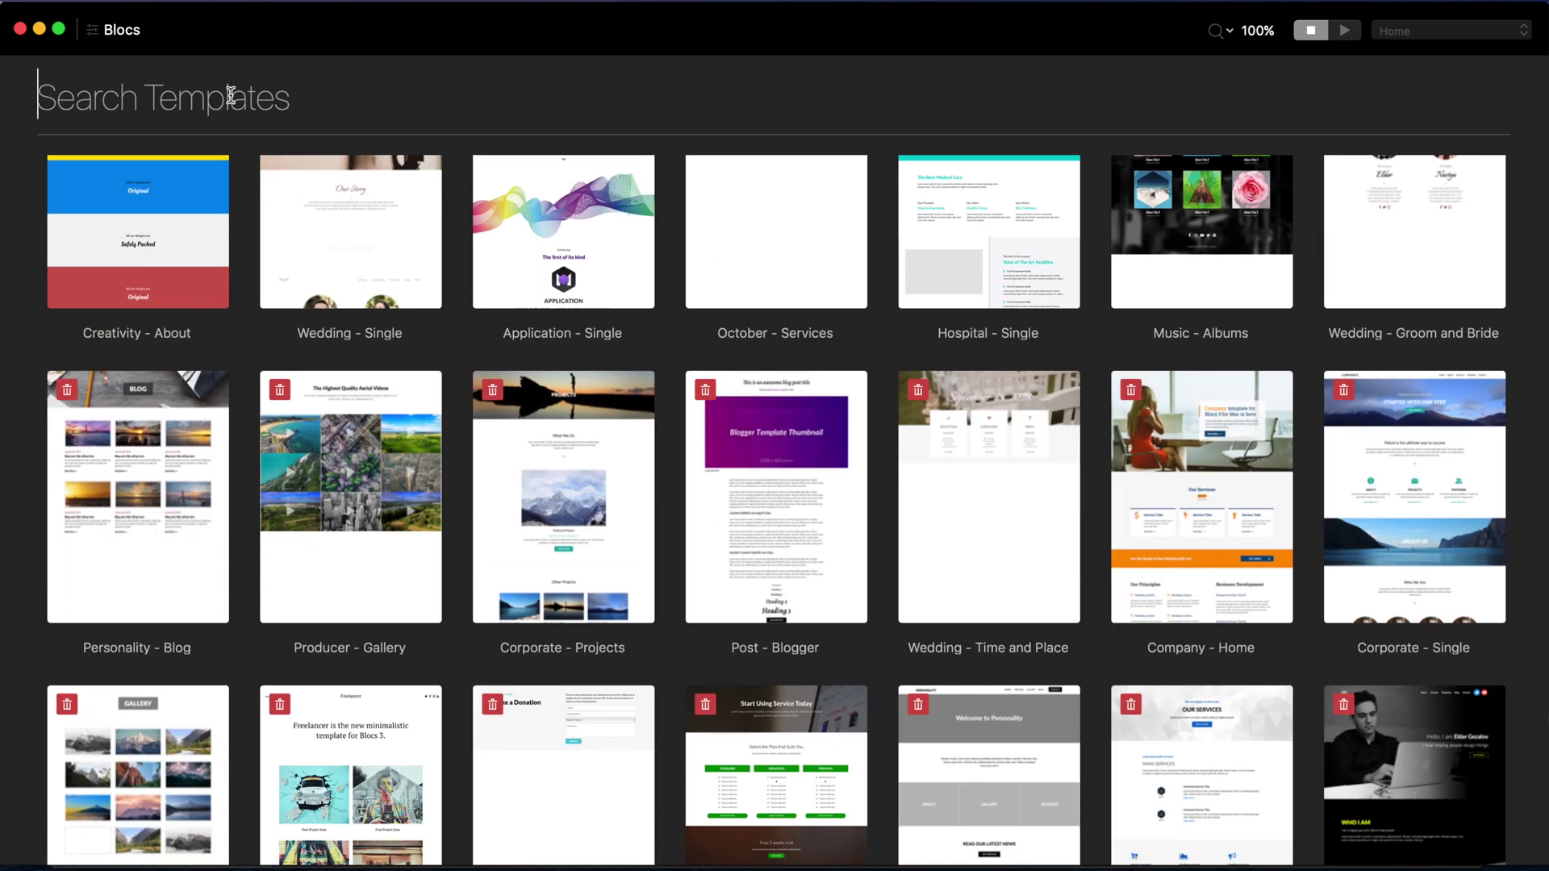
{"action": "type", "text": "about"}
{"action": "scroll", "coordinate": [412, 330], "scroll_direction": "down", "scroll_amount": 4}
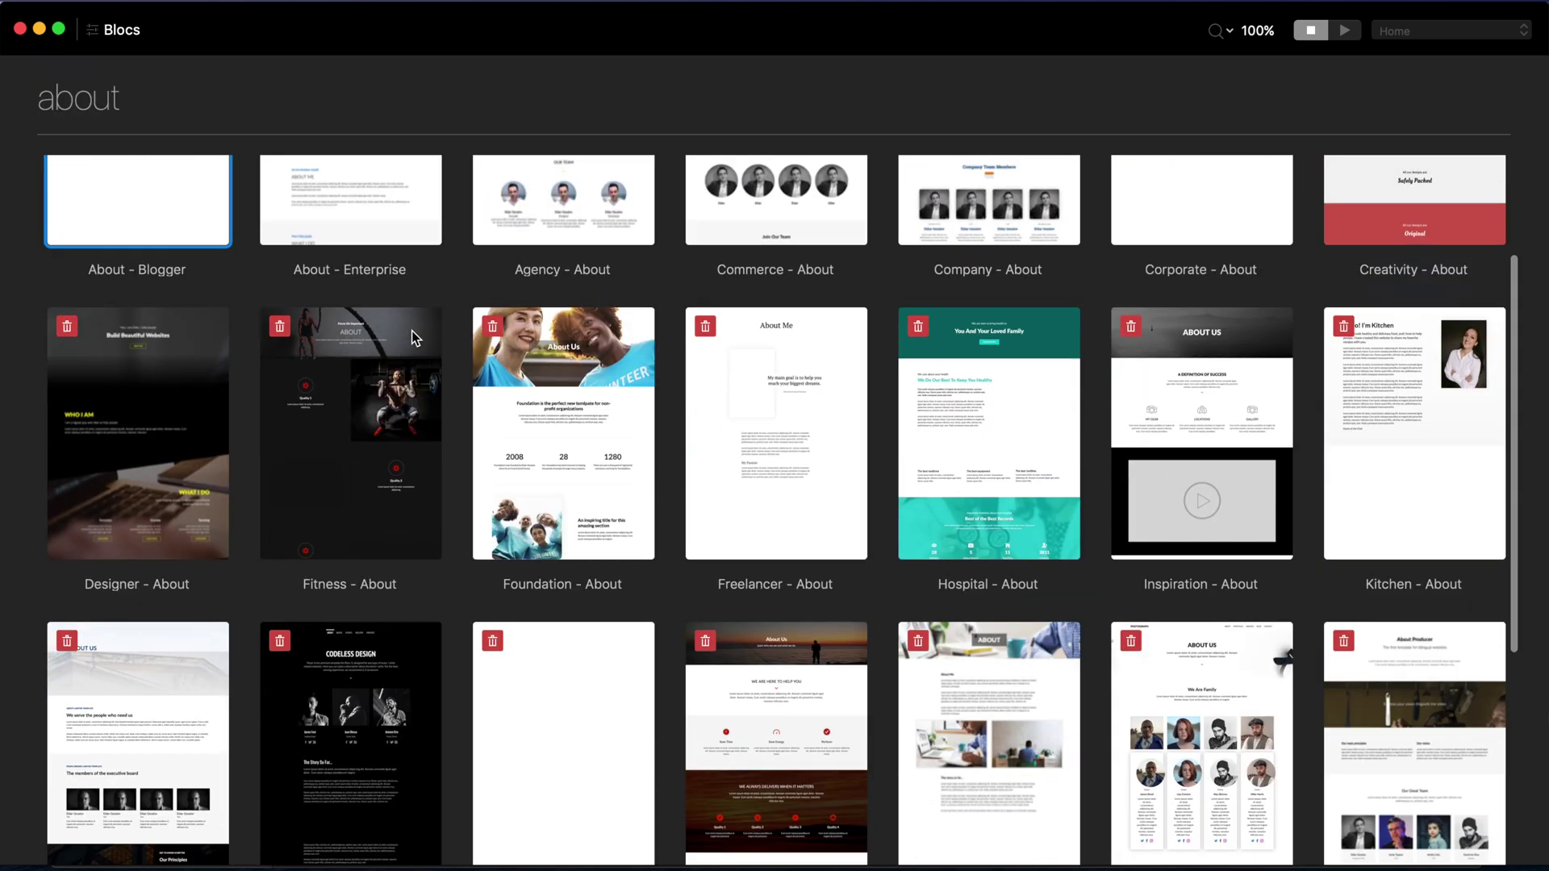
{"action": "scroll", "coordinate": [413, 337], "scroll_direction": "up", "scroll_amount": 4}
{"action": "key", "text": "super+a"}
{"action": "type", "text": "contact"}
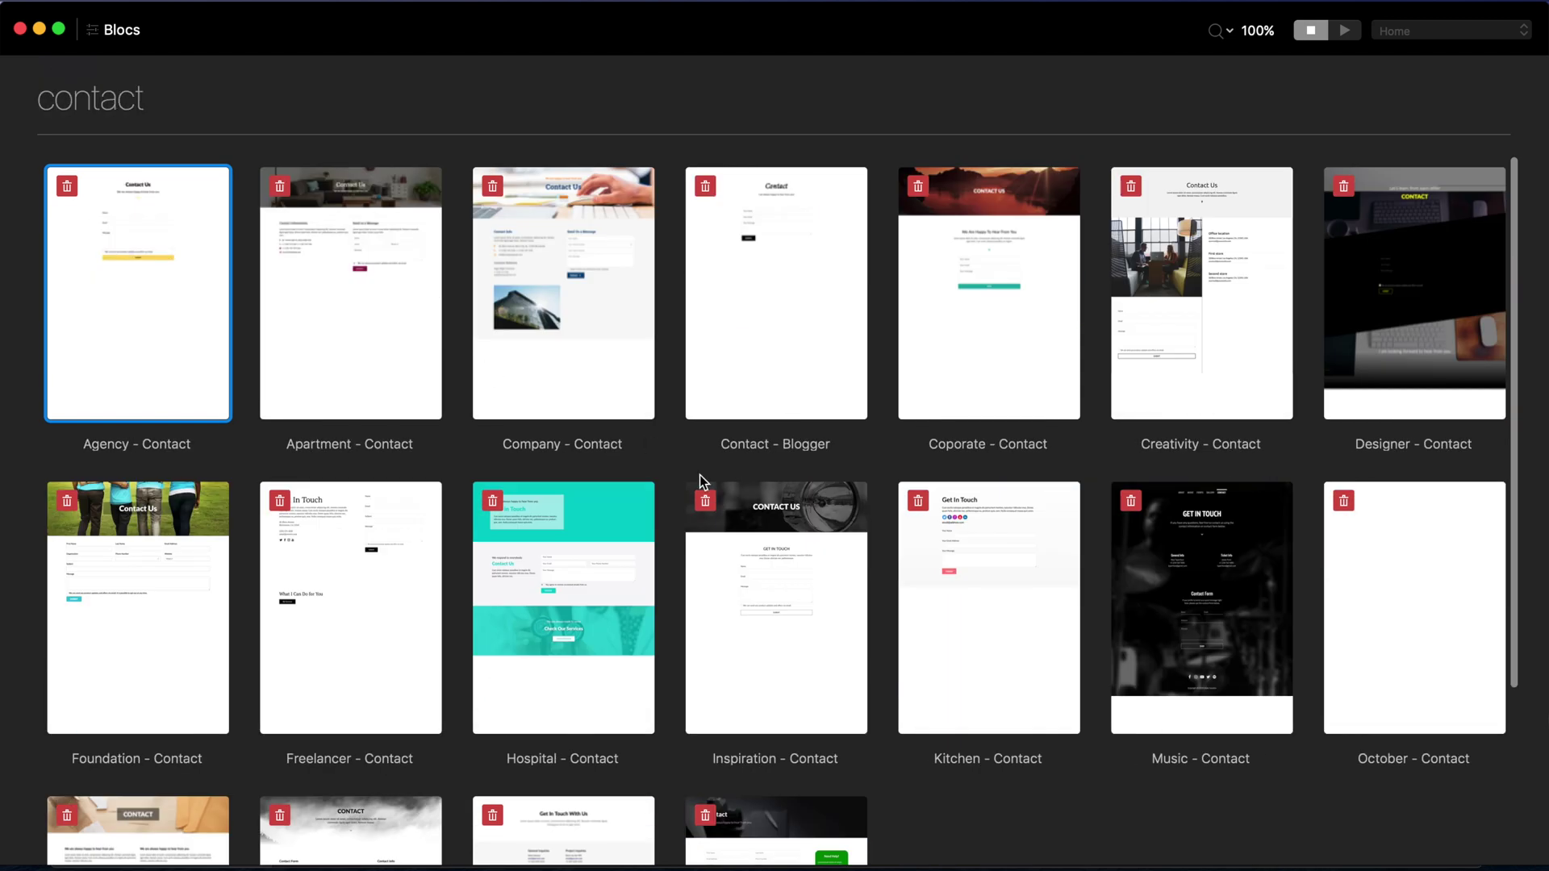
{"action": "scroll", "coordinate": [699, 474], "scroll_direction": "down", "scroll_amount": 4}
{"action": "scroll", "coordinate": [700, 474], "scroll_direction": "up", "scroll_amount": 4}
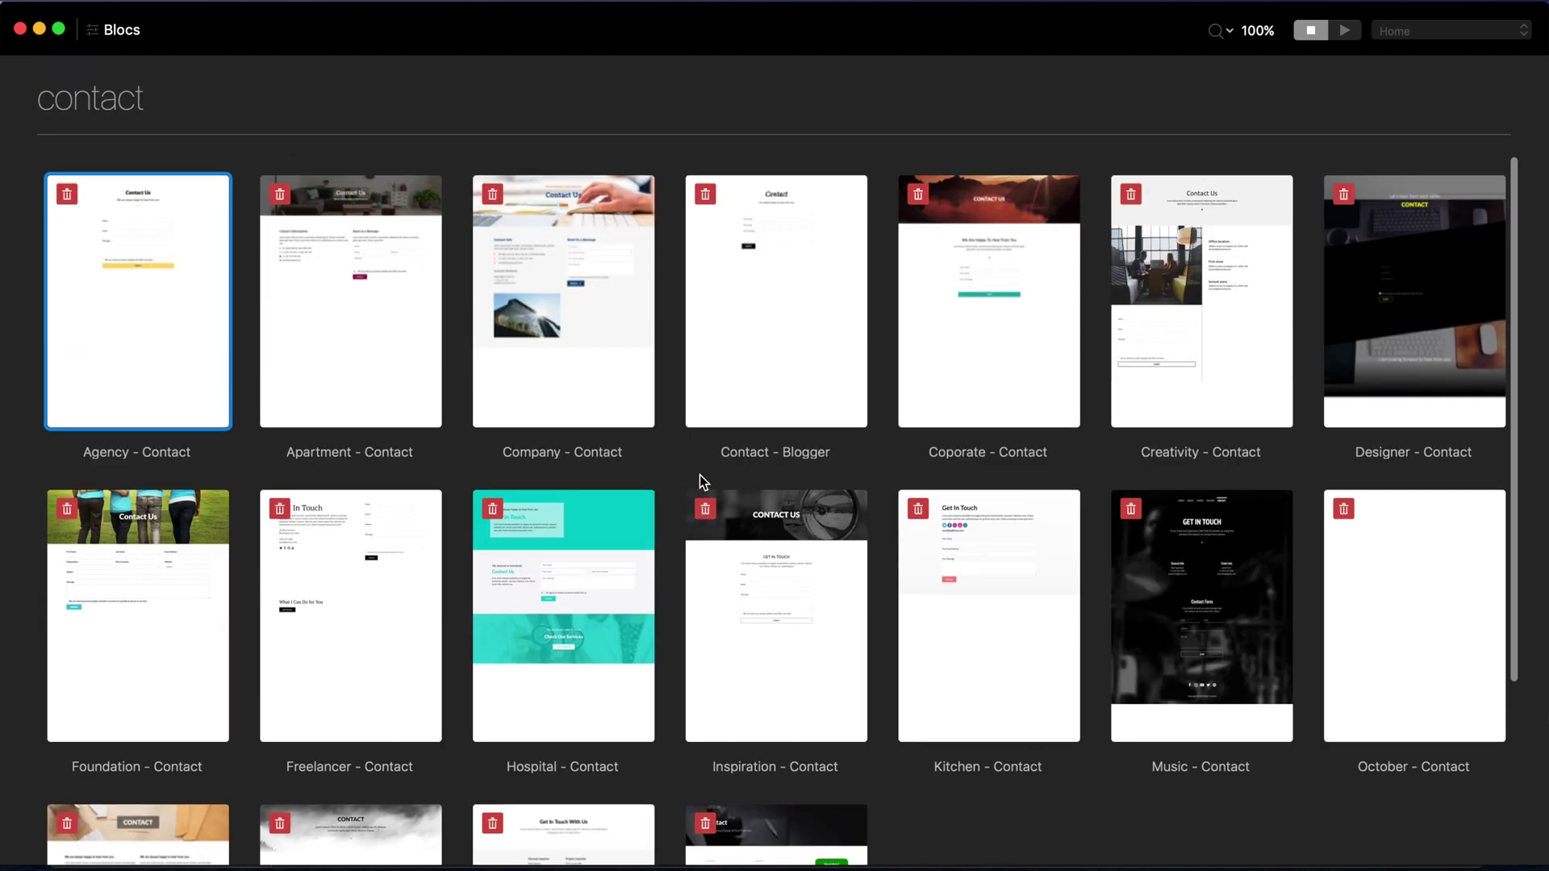